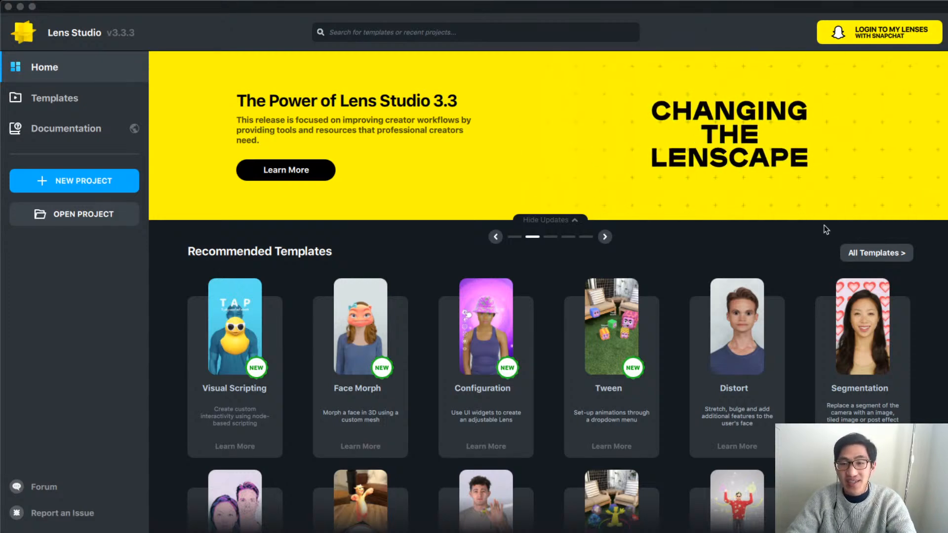
- Open the Lens Studio 3.3 release article from the home page banner and read its introduction
drag(401, 127, 650, 152)
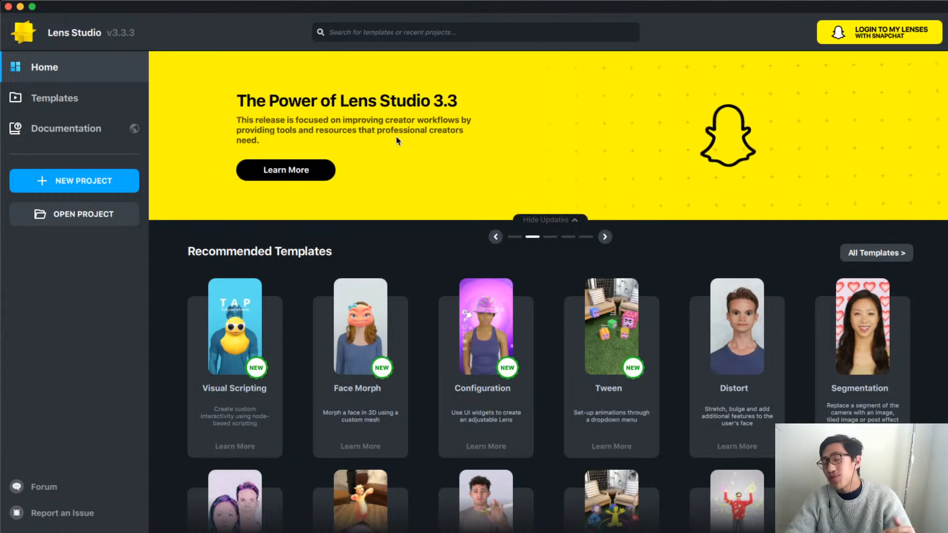
click(300, 171)
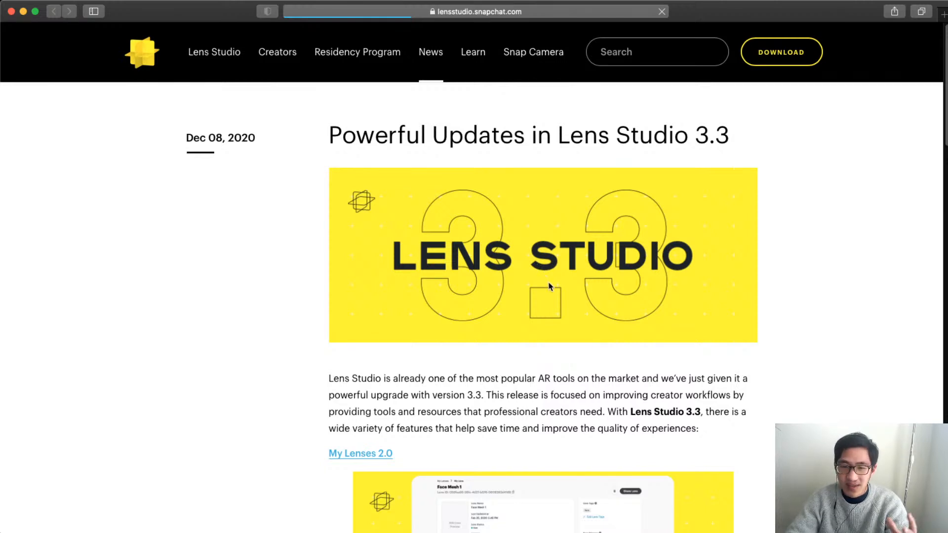
scroll(569, 287, down, 1)
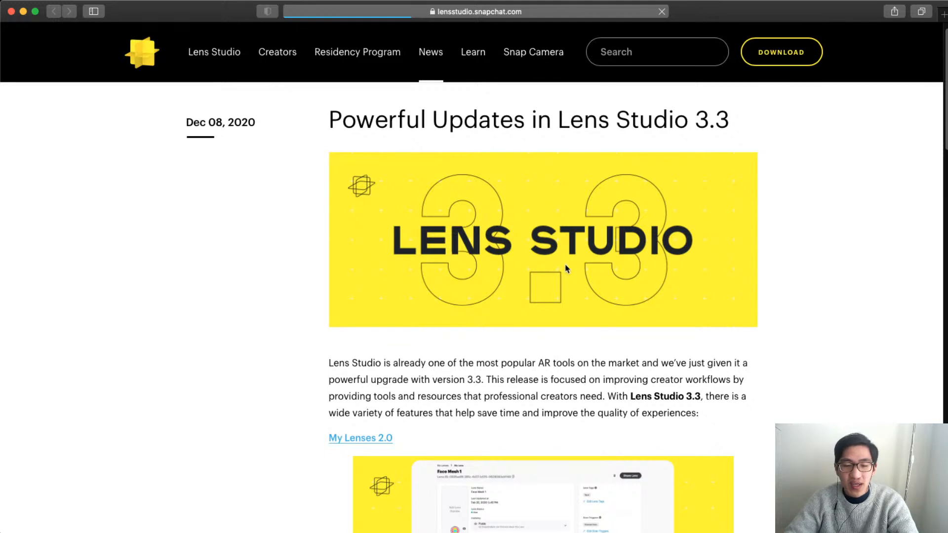
scroll(566, 272, down, 4)
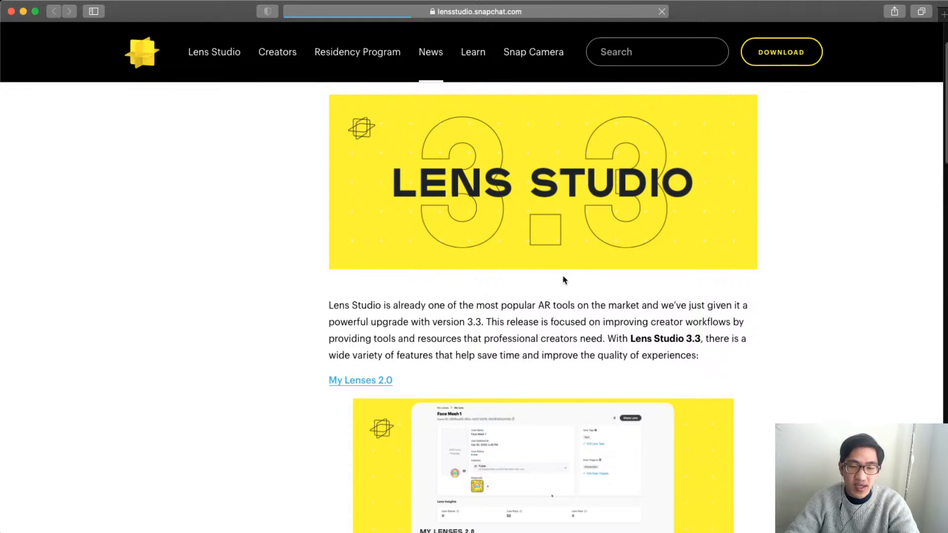
scroll(563, 276, down, 2)
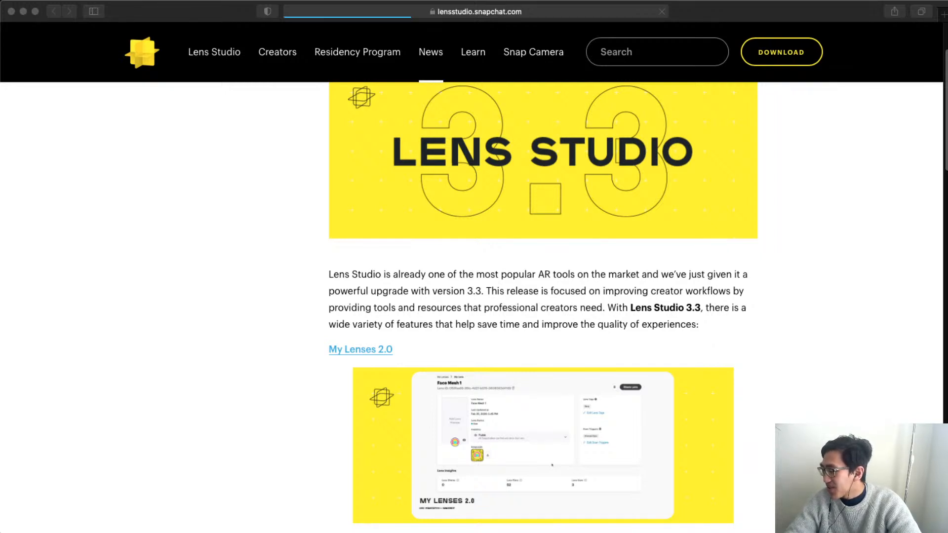
- Read the My Lenses 2.0 and Visual Scripting sections of the Lens Studio 3.3 release article
key(super+Tab)
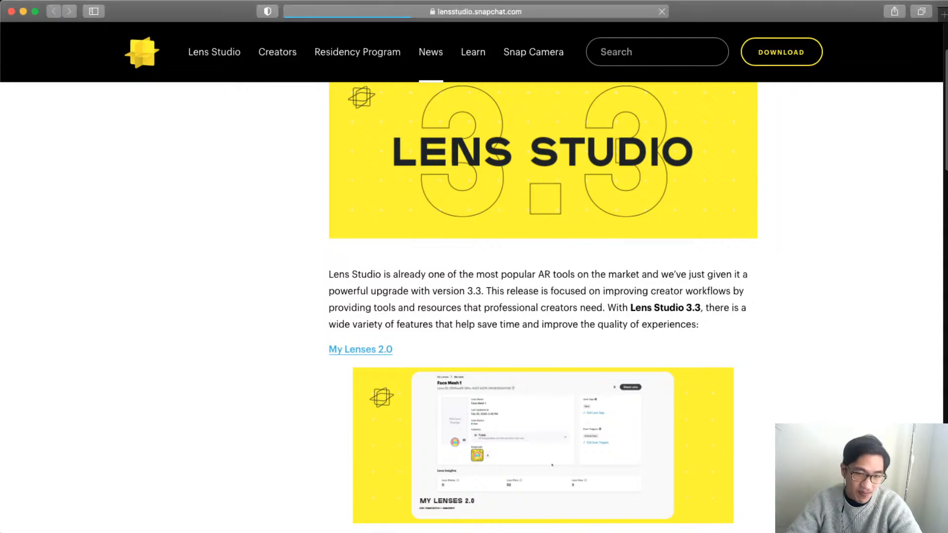
scroll(542, 296, down, 2)
scroll(543, 296, down, 1)
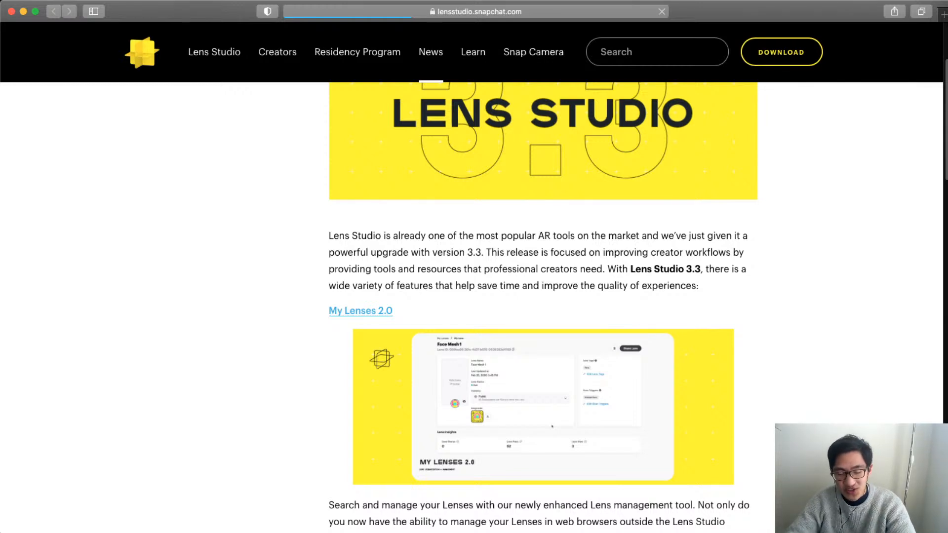
scroll(543, 296, down, 5)
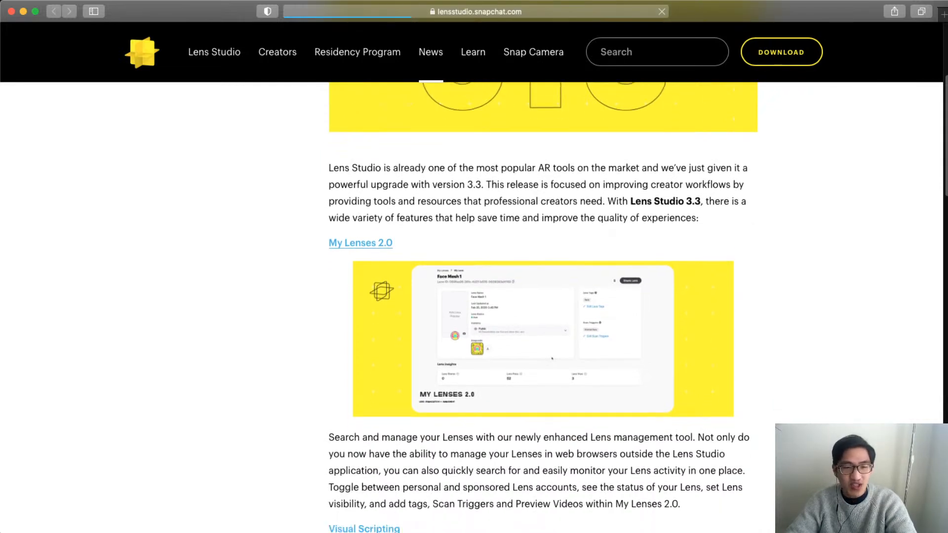
scroll(543, 306, down, 4)
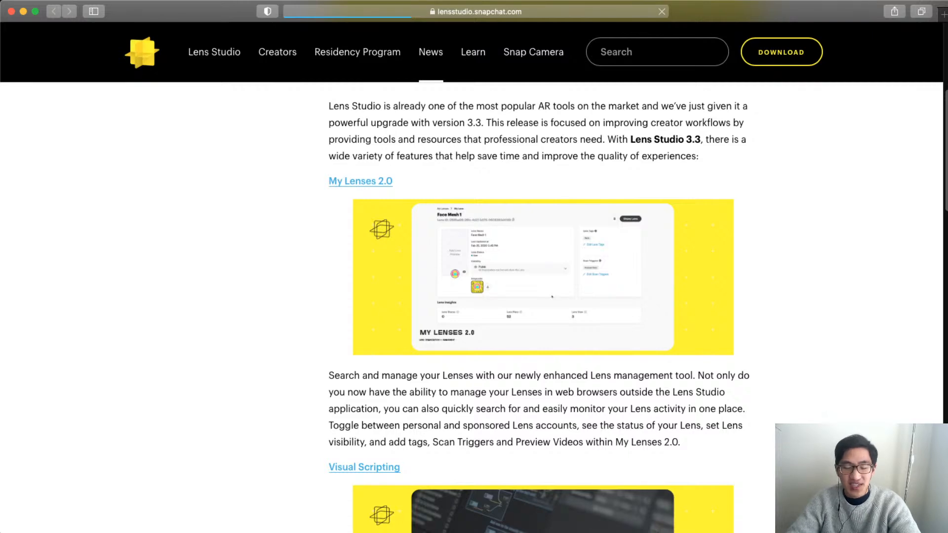
scroll(539, 310, down, 5)
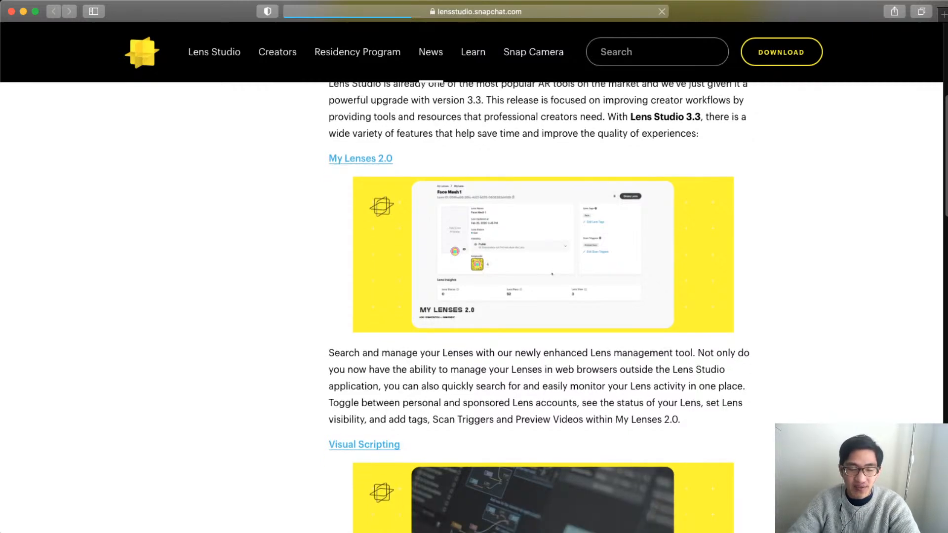
scroll(539, 310, down, 4)
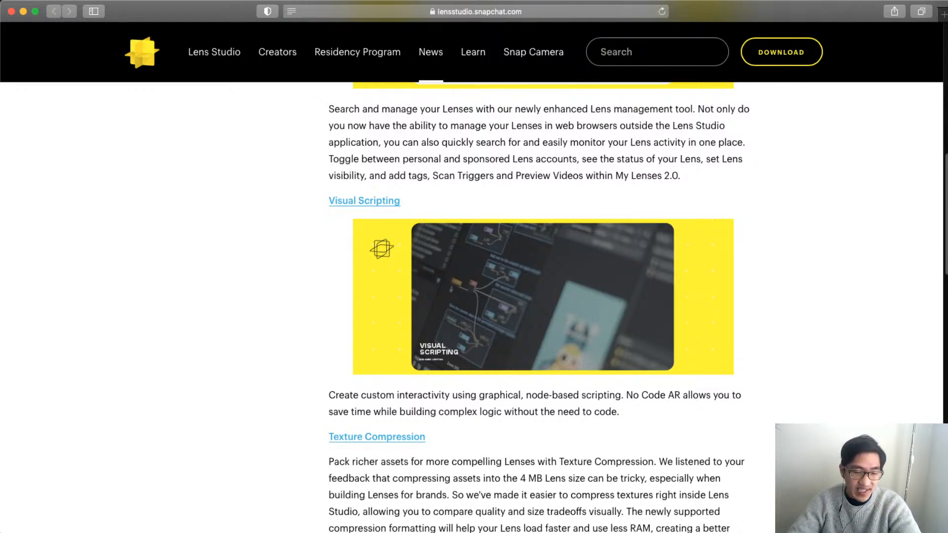
- Read the Texture Compression, Logger and Building Blocks sections of the release article
scroll(539, 310, down, 9)
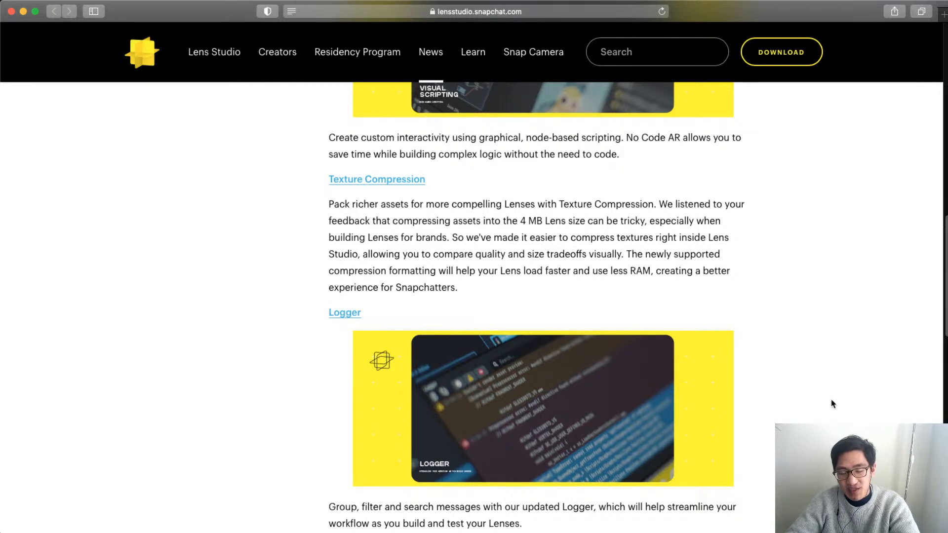
scroll(832, 404, down, 4)
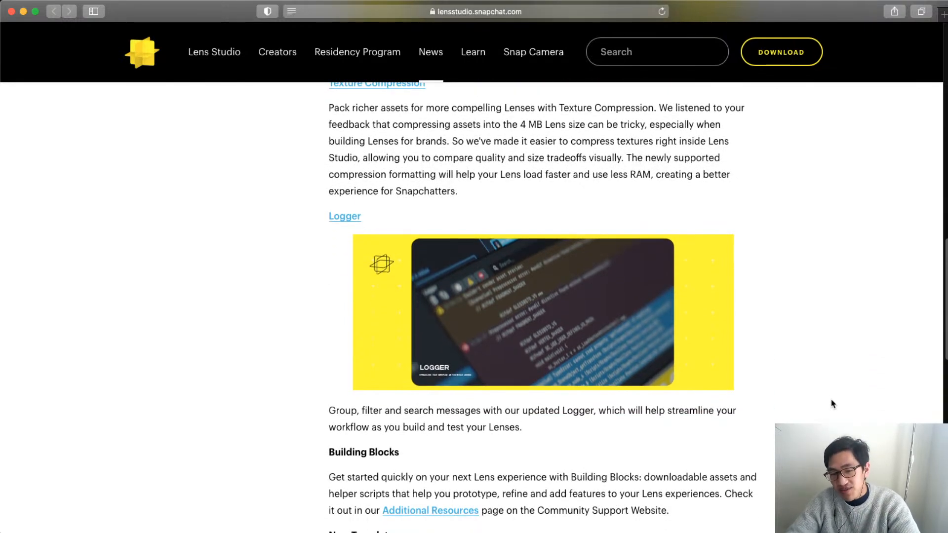
scroll(832, 404, down, 1)
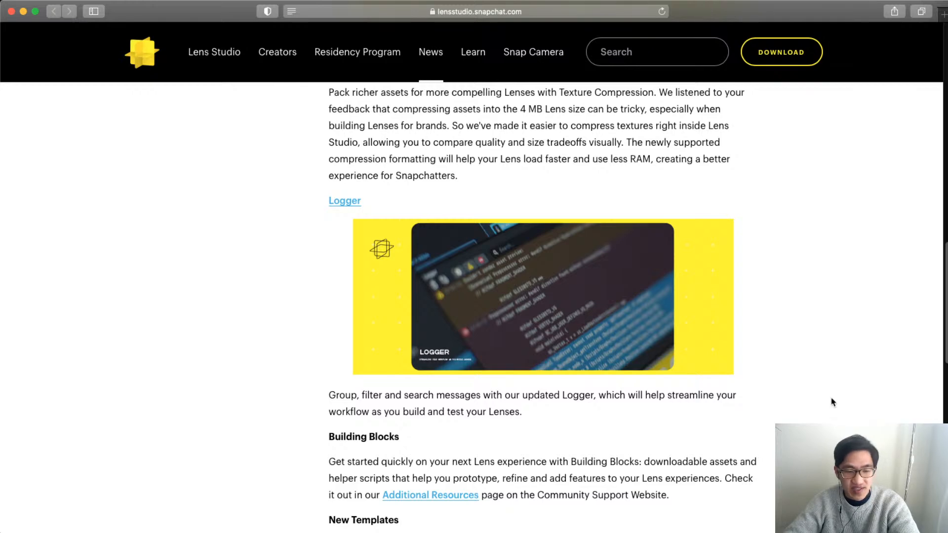
scroll(832, 402, down, 5)
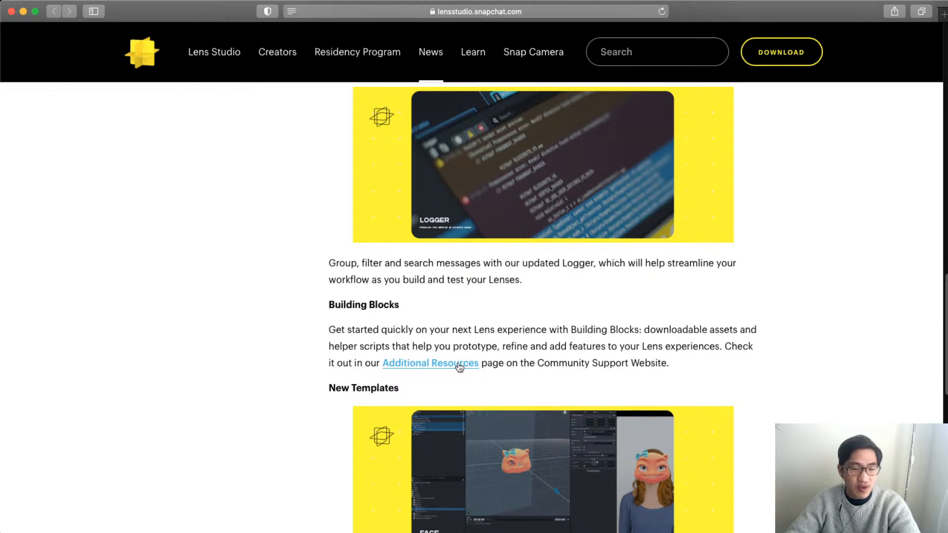
- Open the Additional Resources page in a new browser tab and look over its Lens Studio Live and Courses sections
super+click(418, 363)
key(ctrl+Tab)
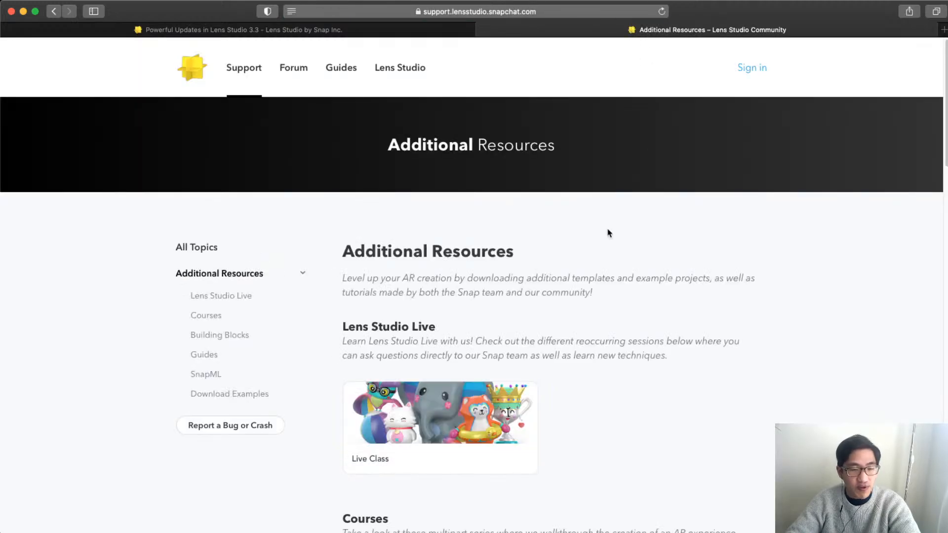
scroll(609, 231, down, 1)
scroll(608, 231, down, 5)
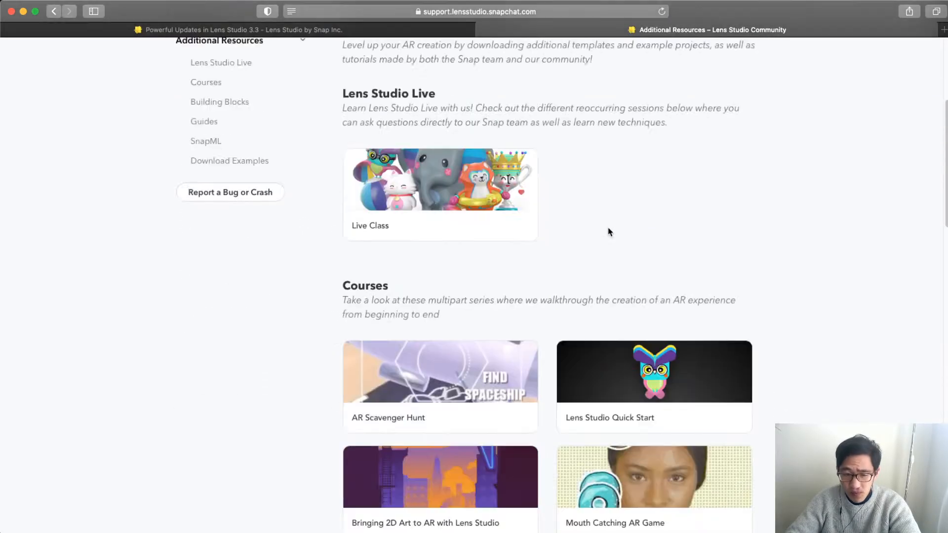
scroll(600, 289, up, 1)
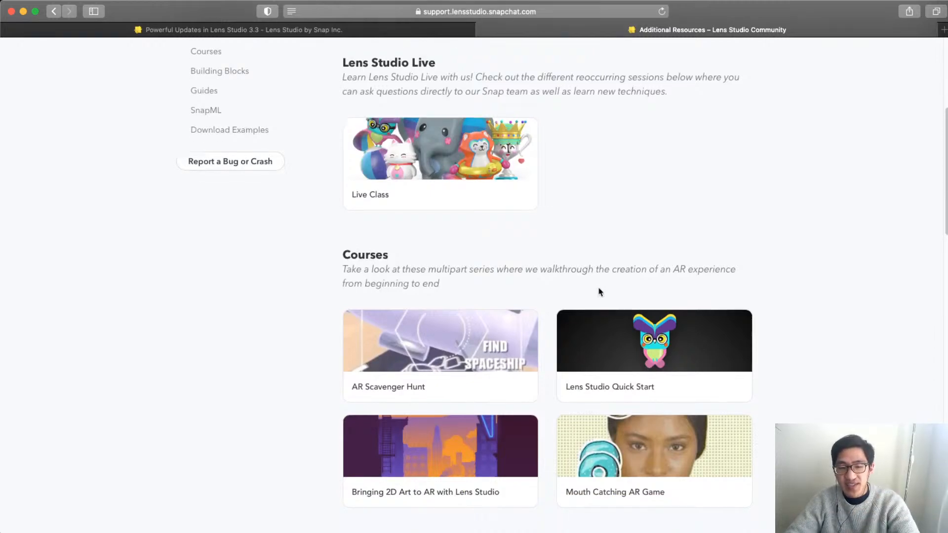
- Open the AR Scavenger Hunt course and review its overview and the Scavenger Hunt Template section
click(499, 337)
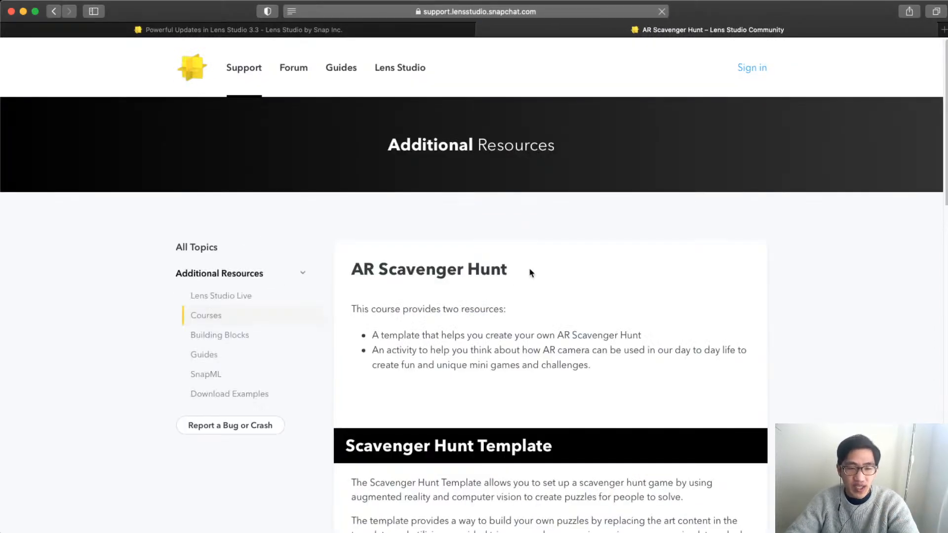
scroll(529, 271, down, 2)
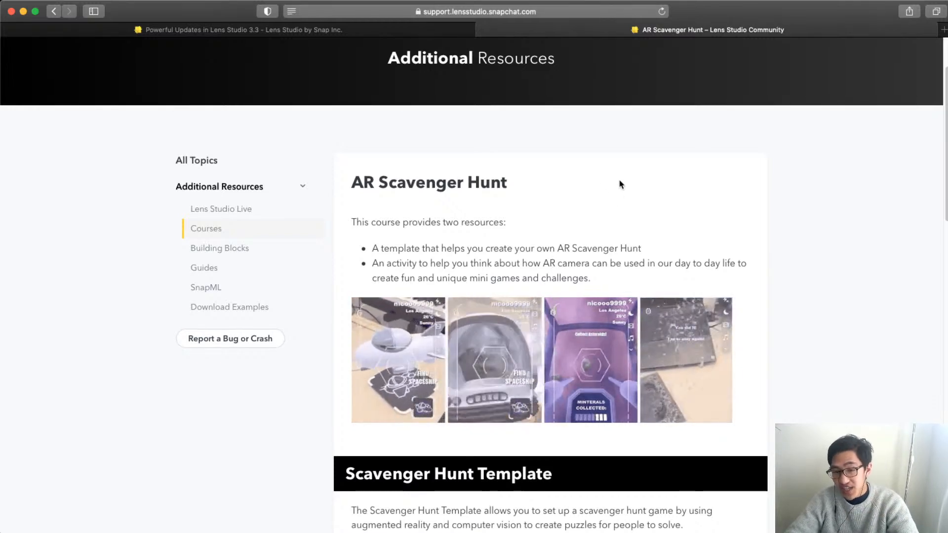
scroll(621, 186, down, 3)
scroll(621, 185, down, 5)
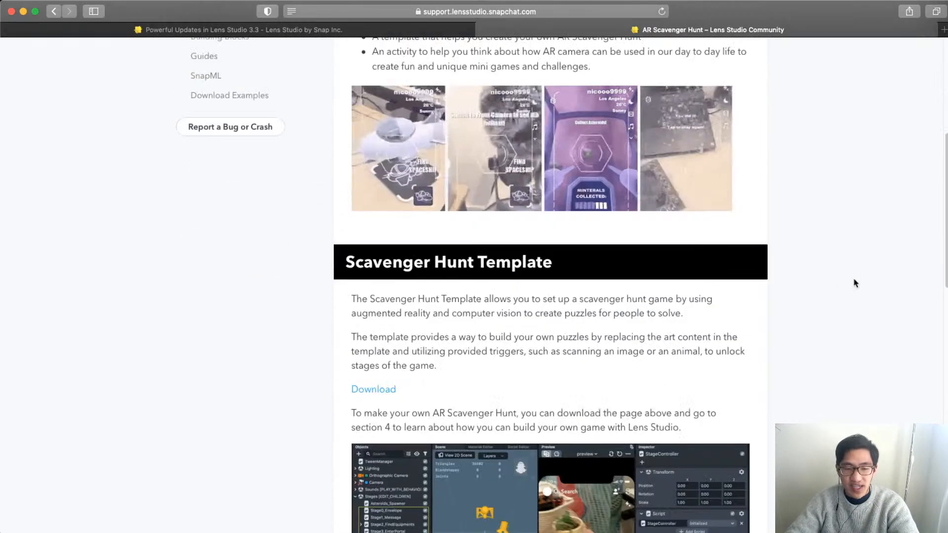
- Return to Additional Resources, open the Lens Studio Quick Start course and review its topics from the table of contents to Machine Learning
key(super+bracketleft)
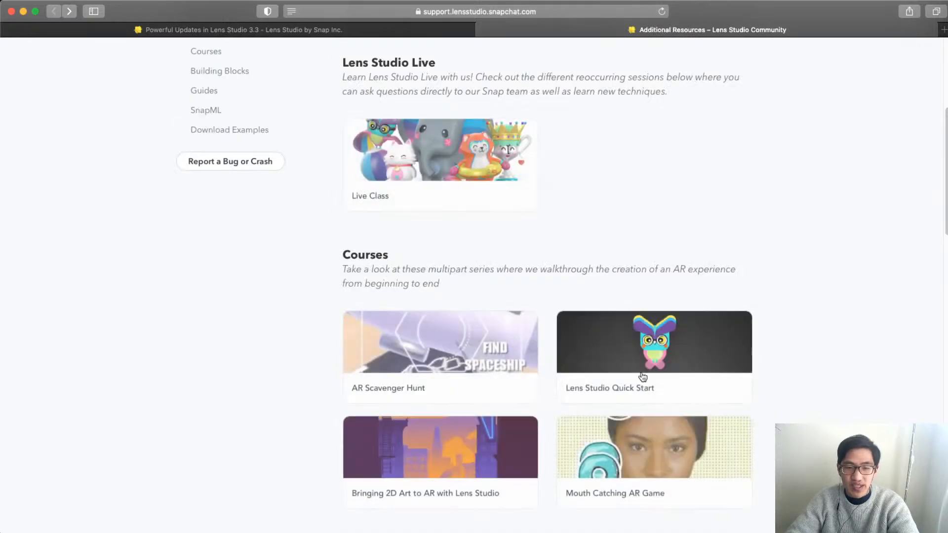
scroll(772, 387, down, 7)
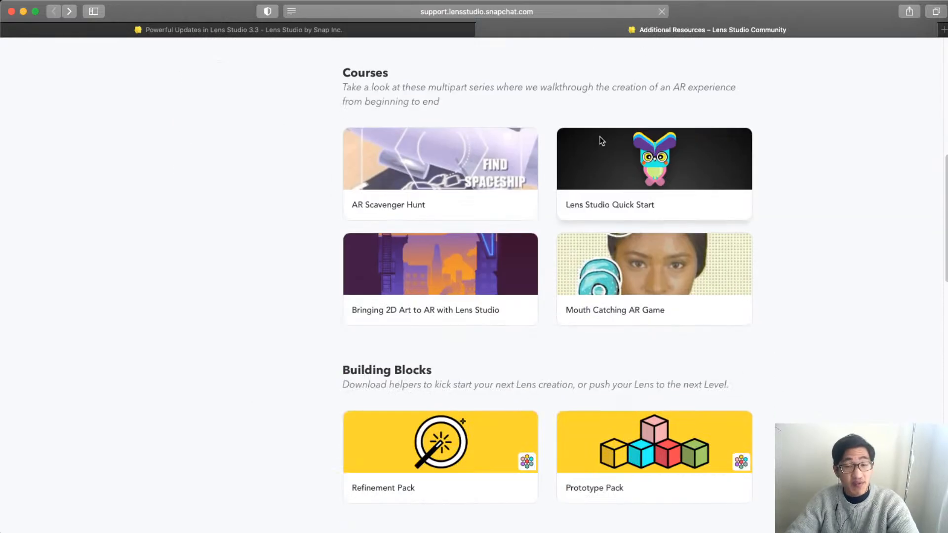
click(609, 163)
scroll(654, 367, down, 15)
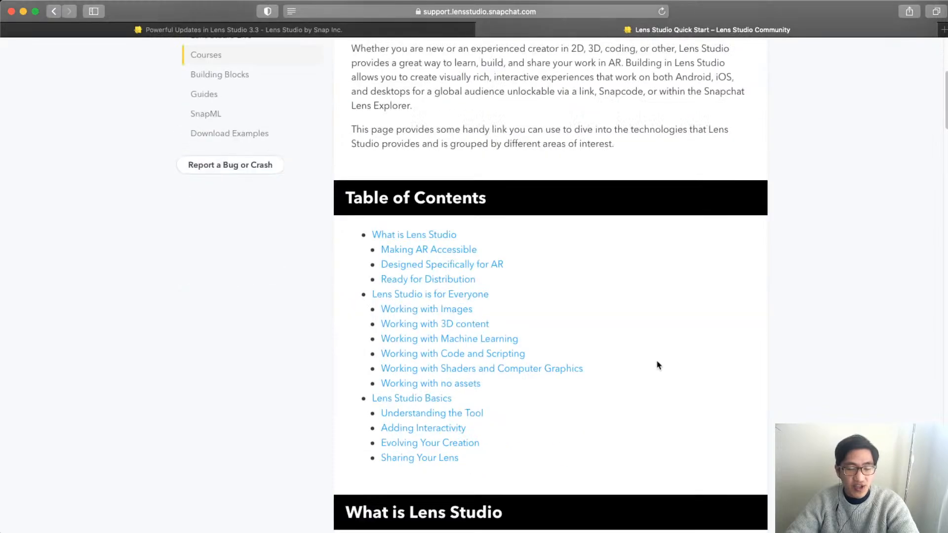
scroll(656, 365, down, 20)
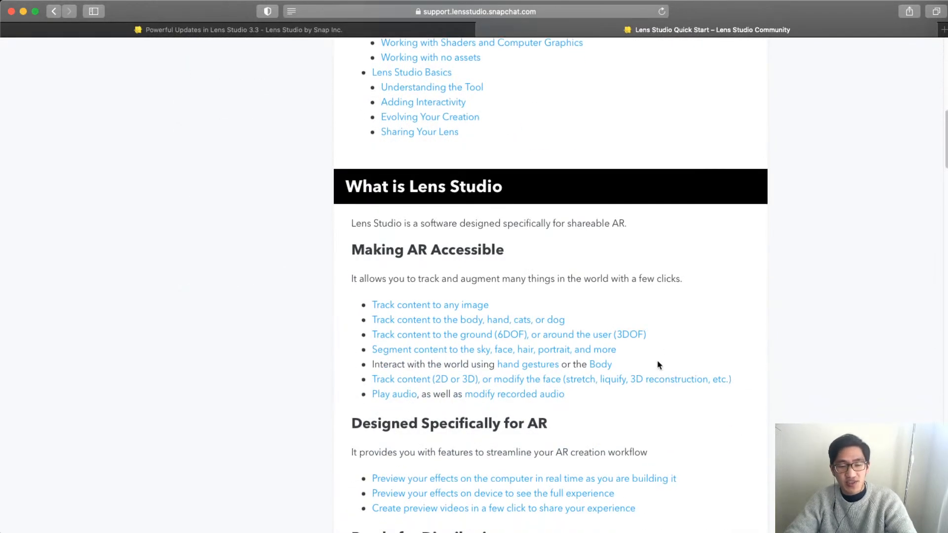
scroll(657, 365, down, 1)
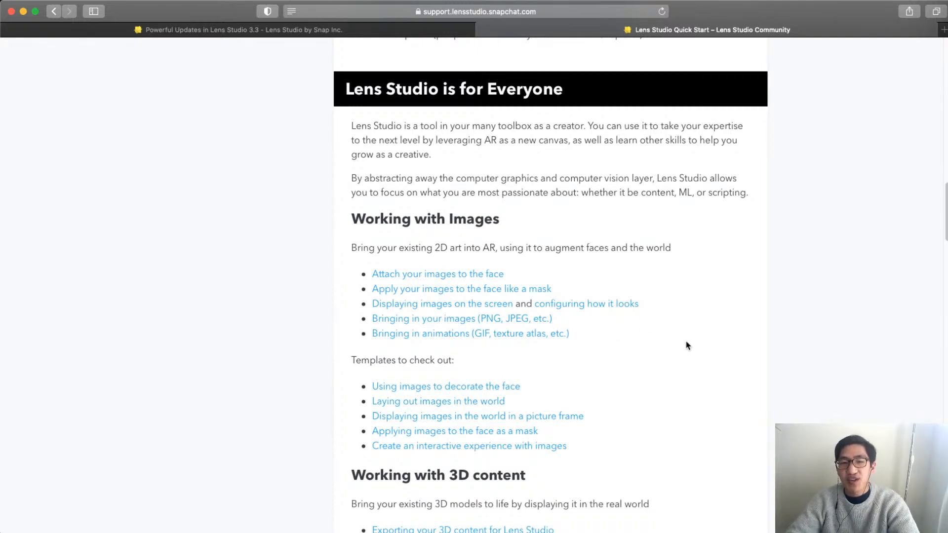
scroll(686, 344, down, 8)
scroll(686, 344, down, 5)
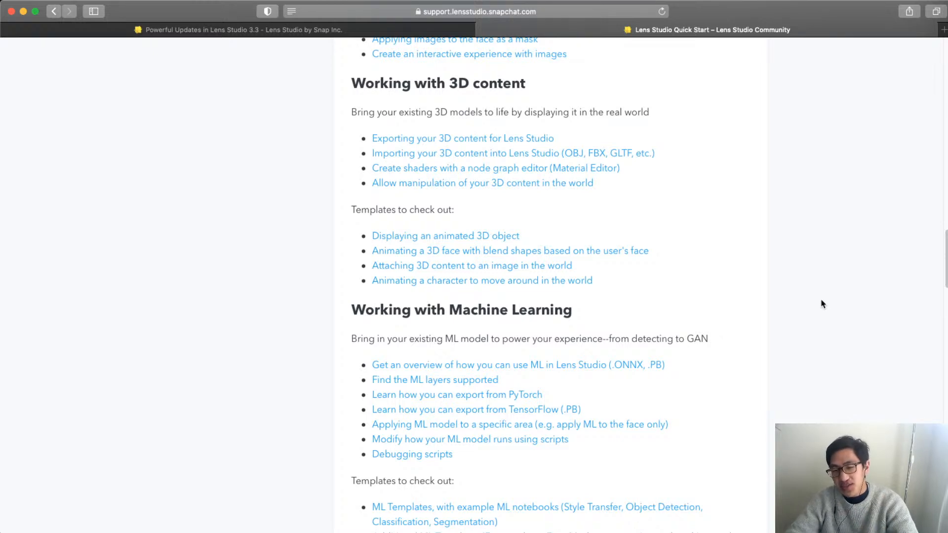
- Return to Additional Resources, open the Refinement Pack building block and examine its contents from Object Layout to Move Along Path
key(super+bracketleft)
scroll(822, 304, down, 1)
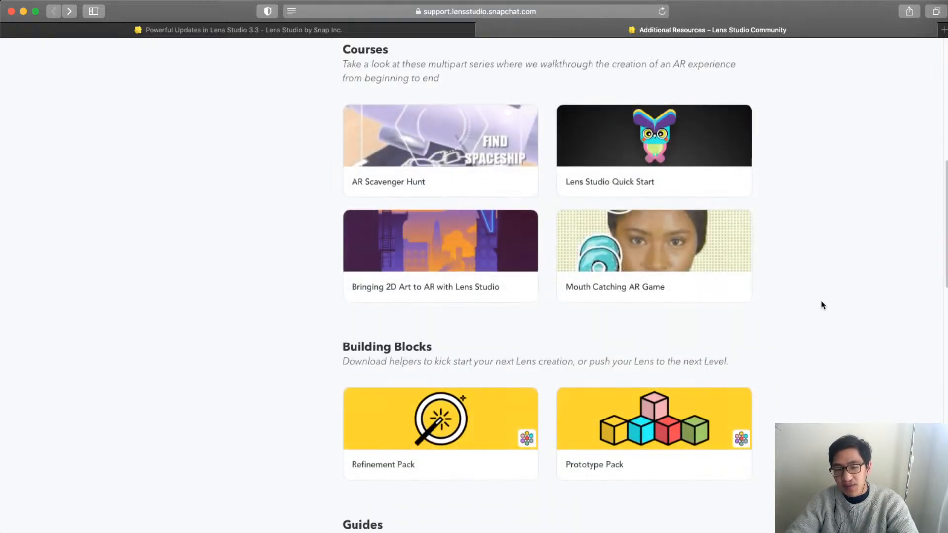
click(416, 444)
scroll(568, 316, down, 10)
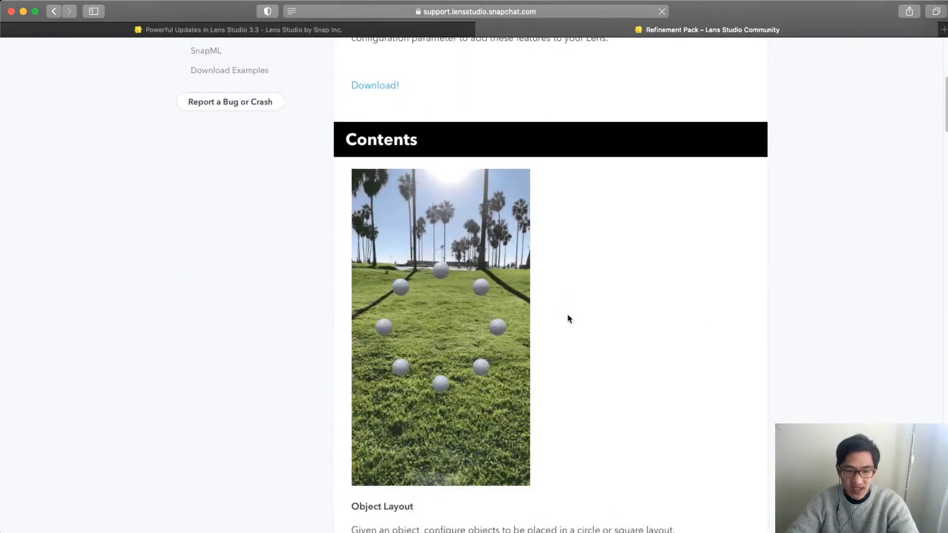
scroll(567, 318, down, 20)
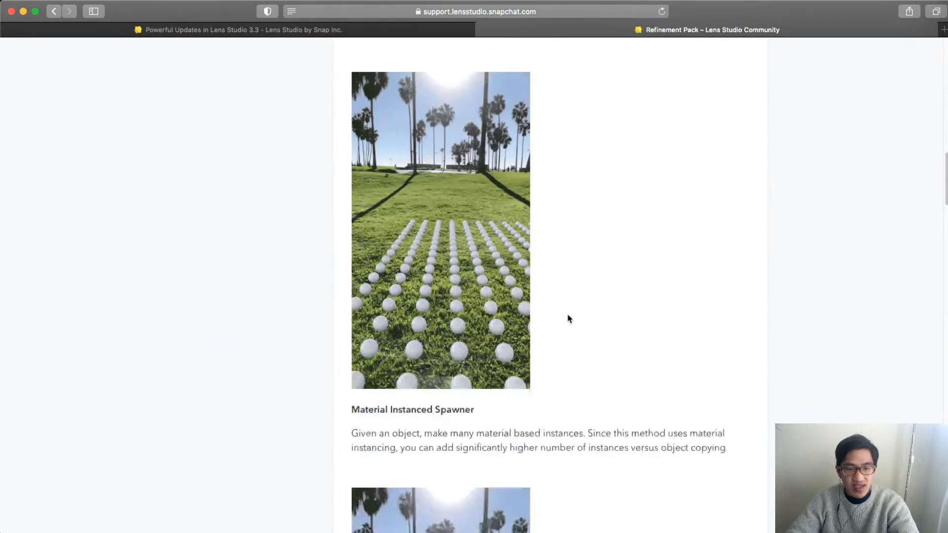
scroll(567, 318, down, 8)
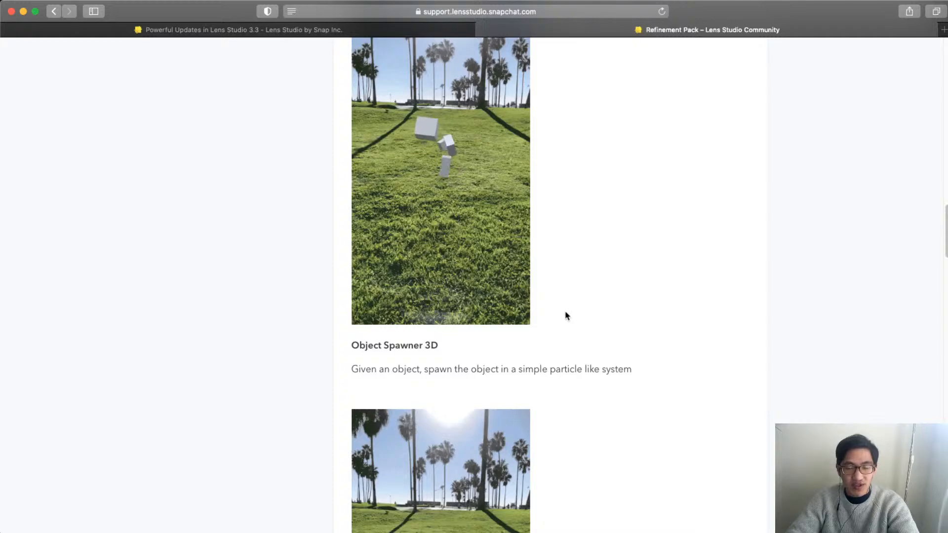
scroll(550, 281, down, 20)
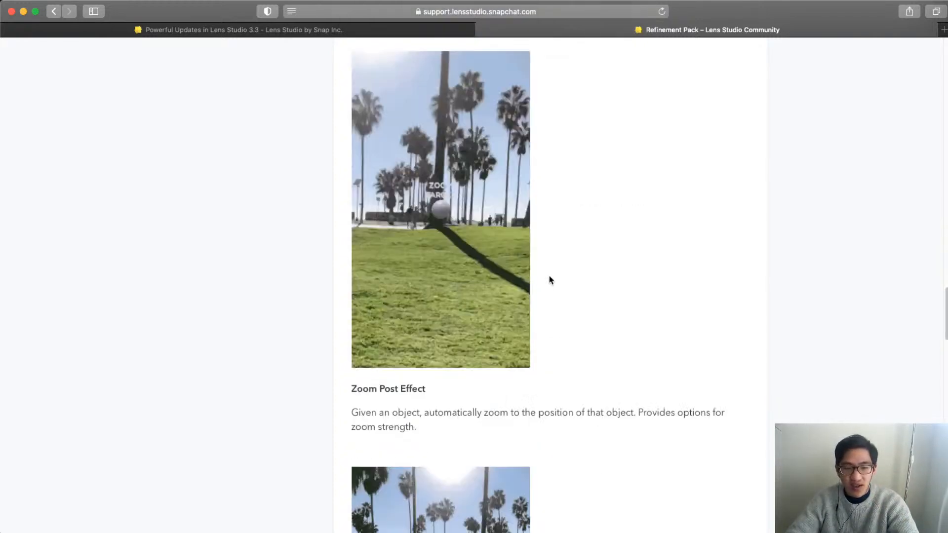
scroll(550, 281, down, 8)
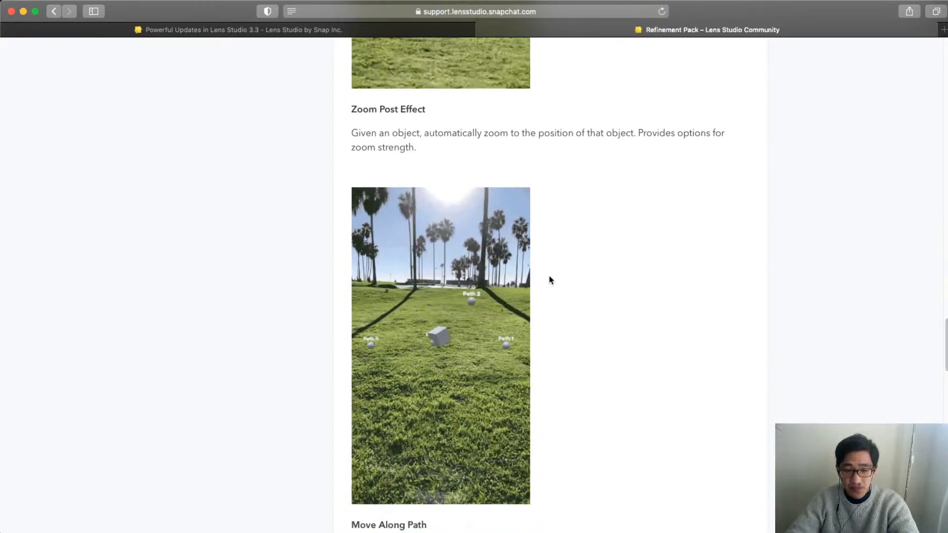
scroll(476, 337, down, 10)
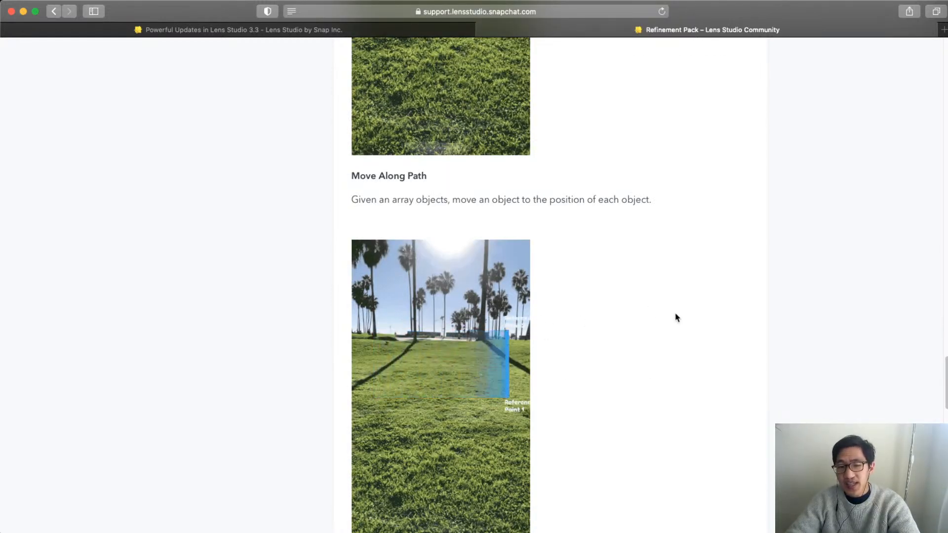
scroll(676, 320, down, 1)
scroll(677, 321, down, 1)
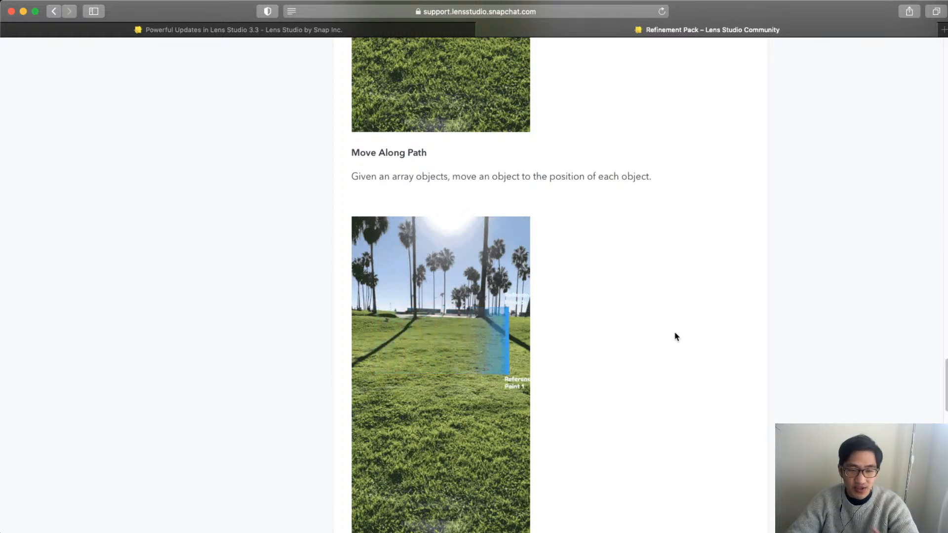
- Return to Additional Resources, go to the Lens Studio Support home page and reopen Additional Resources from its topic list
key(super+bracketleft)
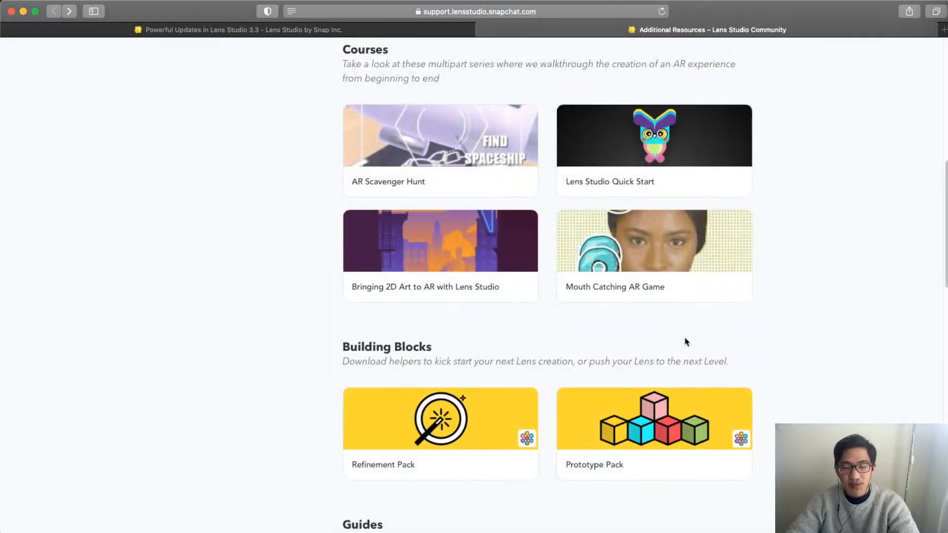
scroll(681, 343, down, 1)
scroll(681, 342, up, 10)
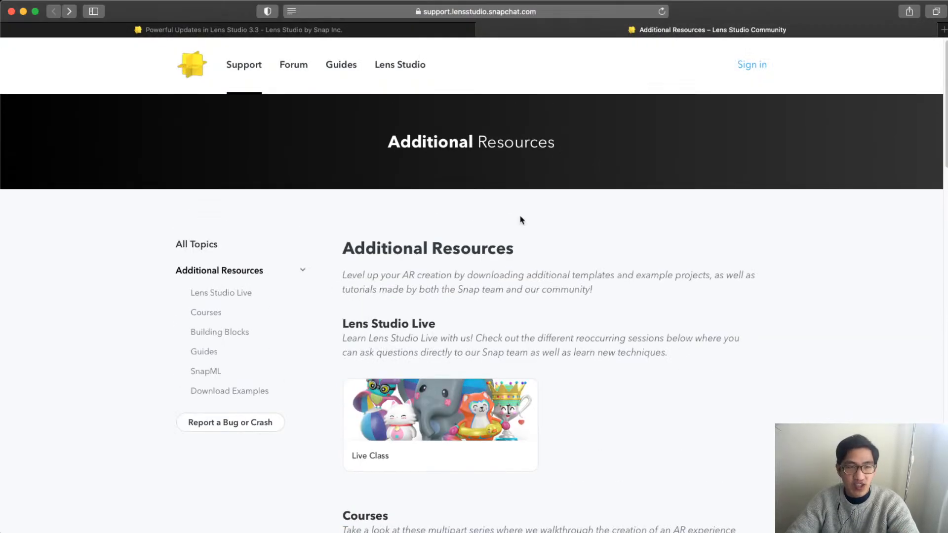
click(243, 70)
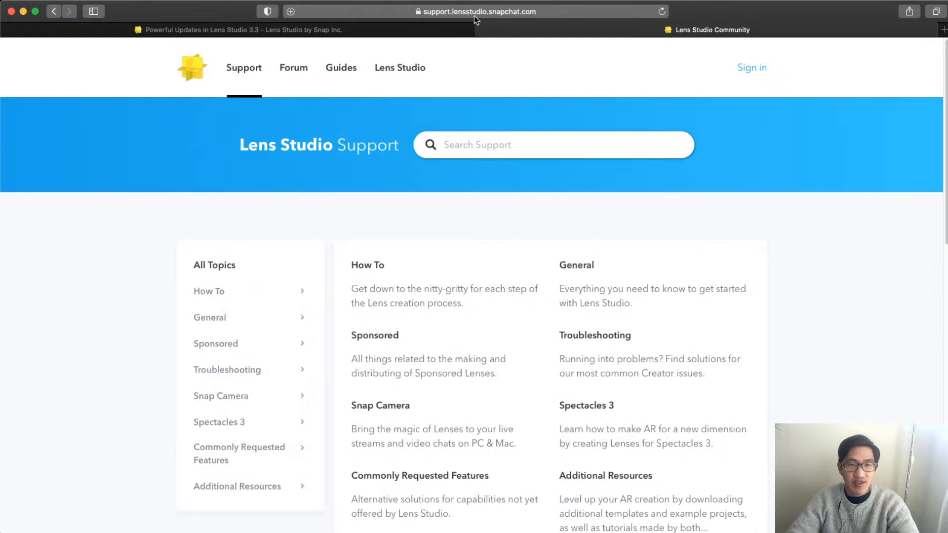
scroll(594, 339, down, 2)
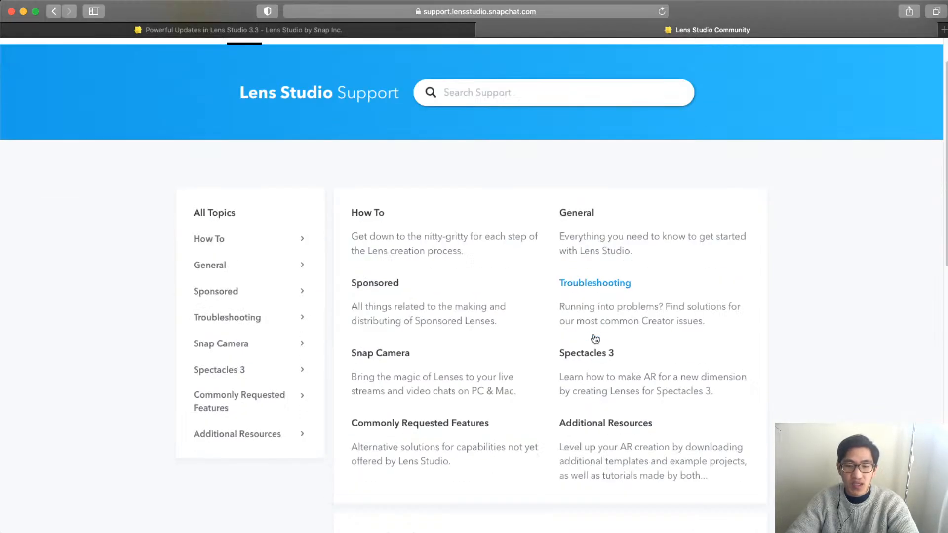
click(548, 434)
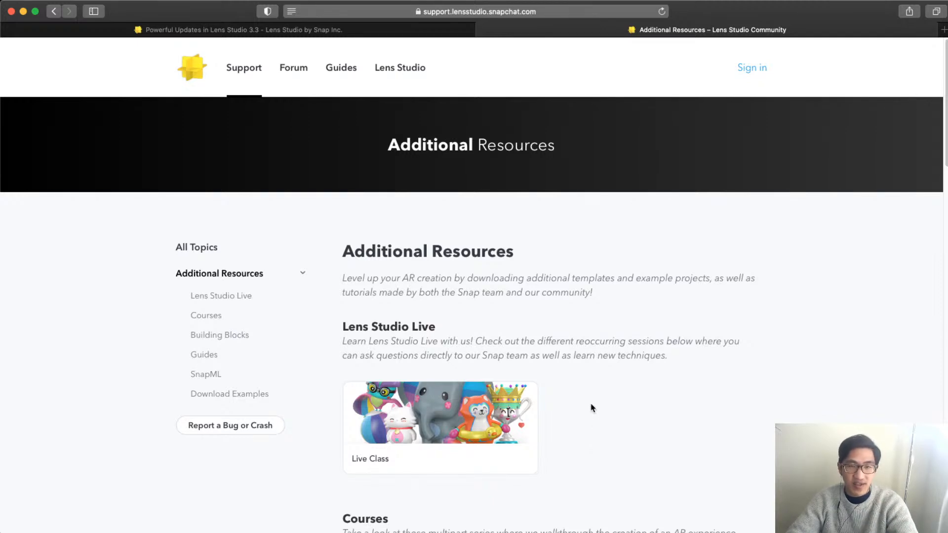
- Go back to the Lens Studio 3.3 article and read its Building Blocks and New Templates sections
click(380, 30)
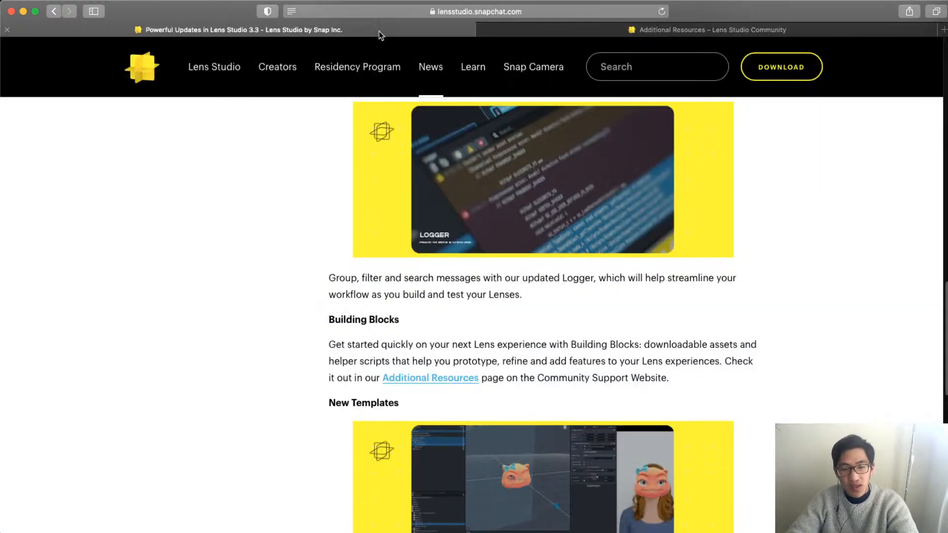
scroll(544, 305, down, 5)
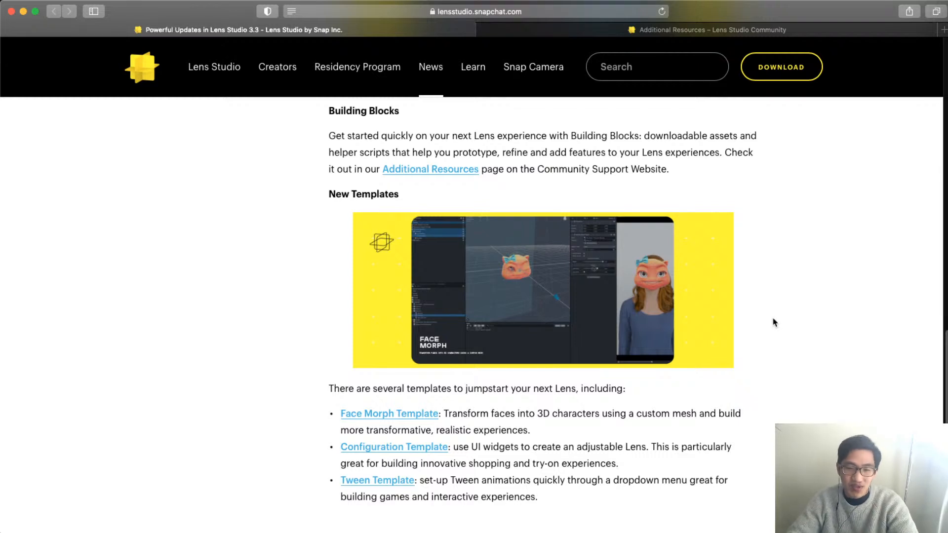
scroll(774, 322, down, 2)
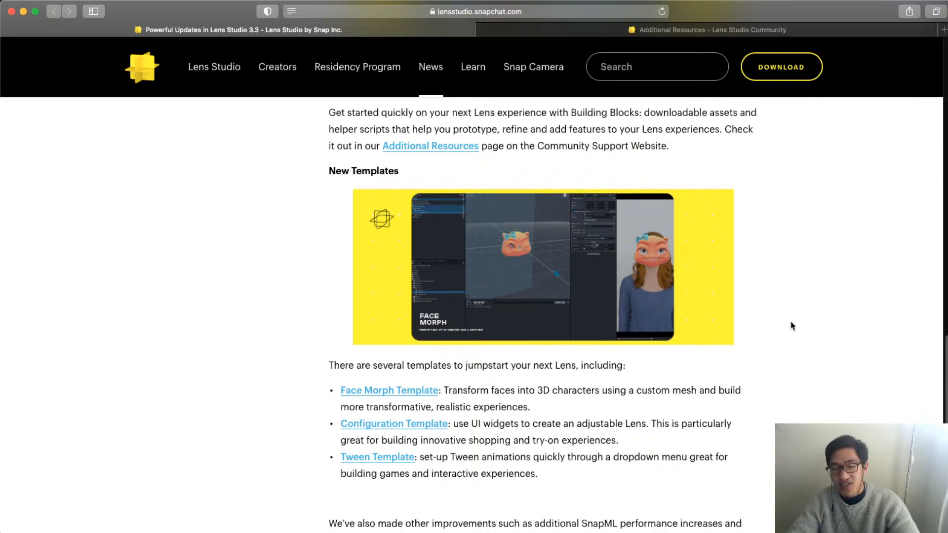
scroll(793, 326, down, 1)
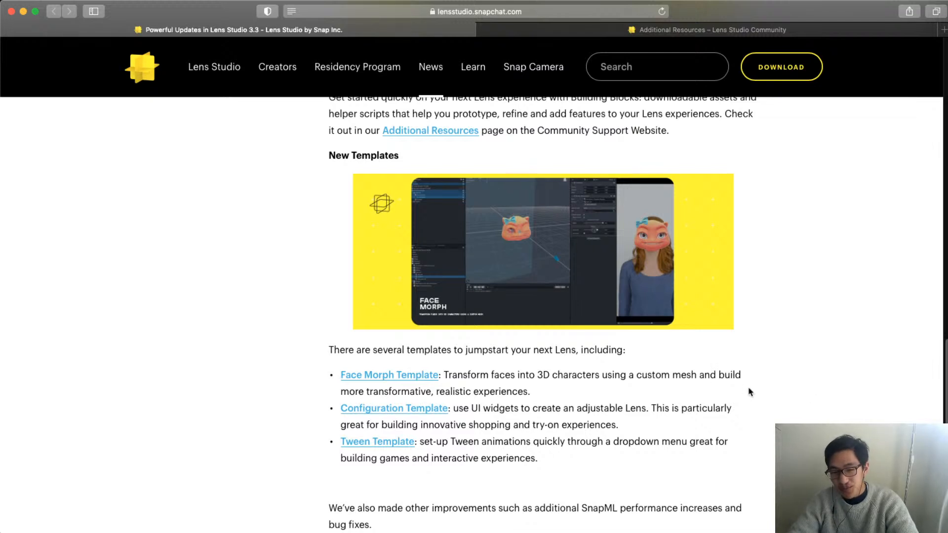
scroll(756, 386, down, 2)
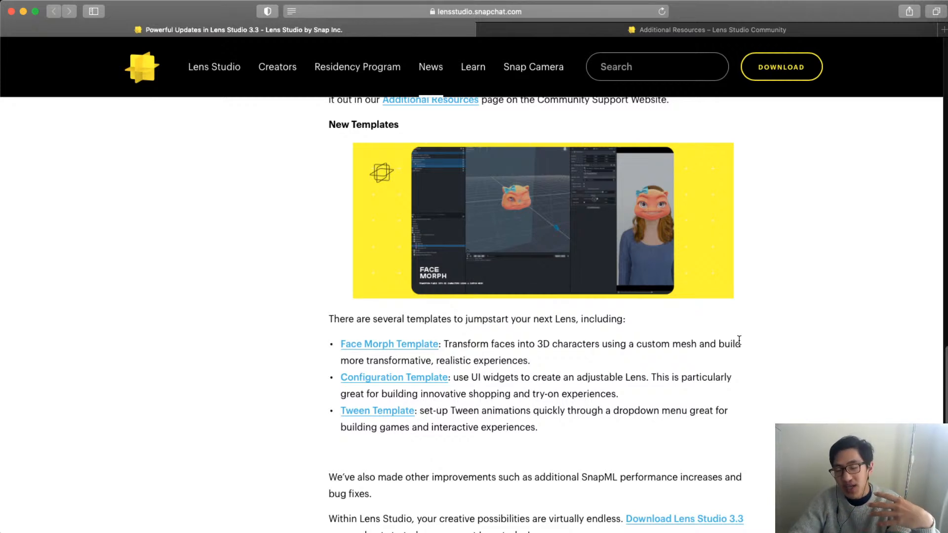
- Open the Face Morph Template guide in a new browser tab, view it and return to the release article
super+click(365, 345)
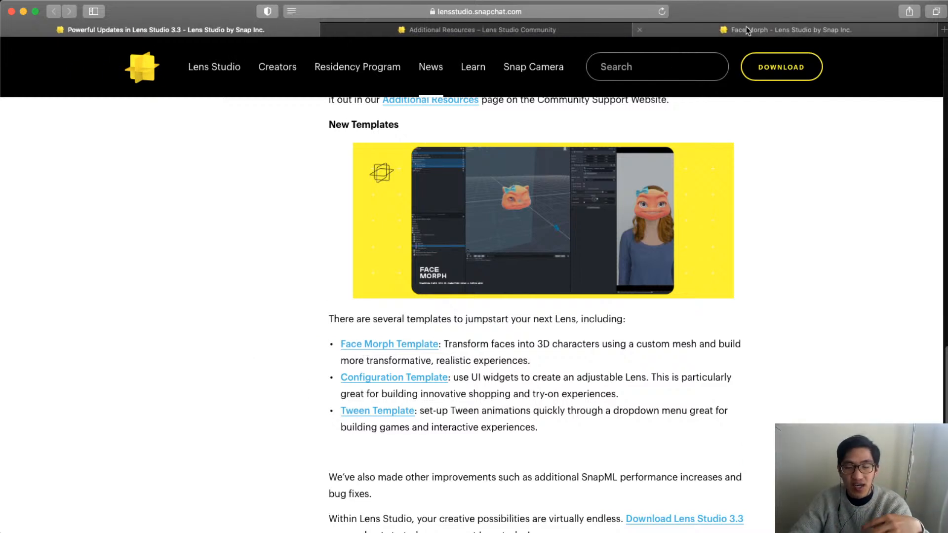
click(746, 28)
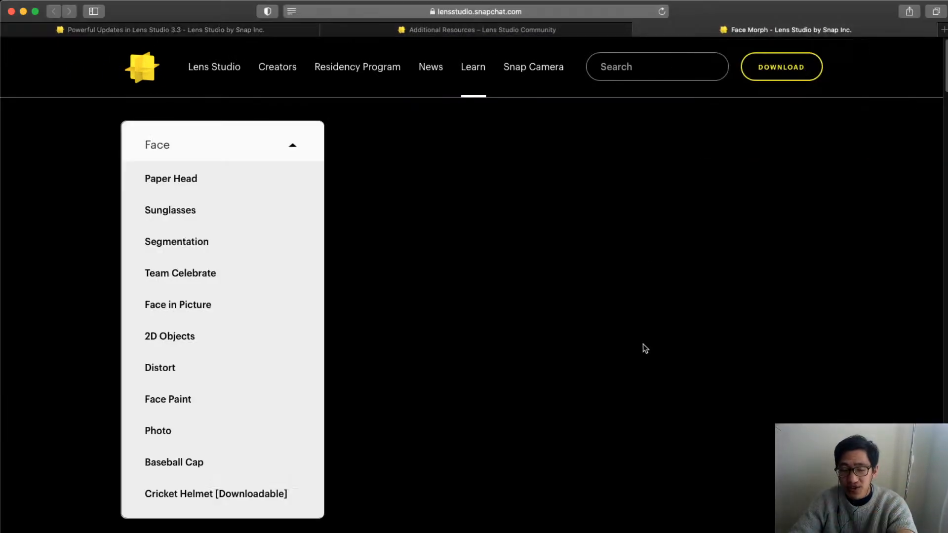
click(231, 30)
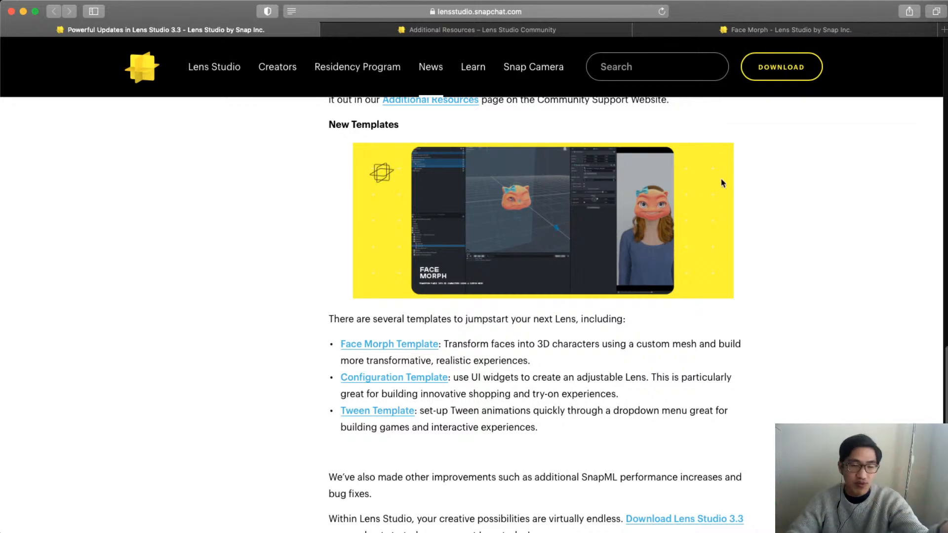
- Review the rest of the release article, go back to its beginning and open the News page
scroll(728, 261, down, 1)
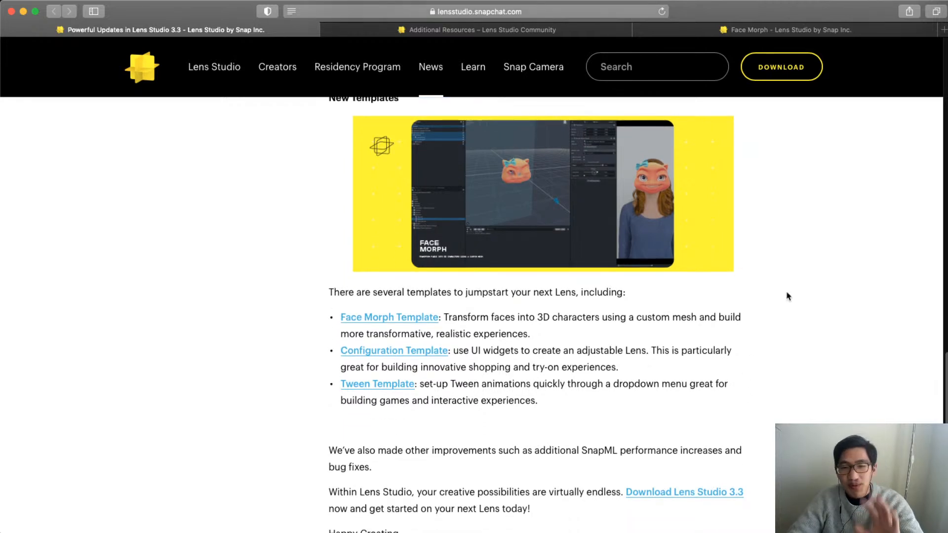
scroll(788, 296, up, 1)
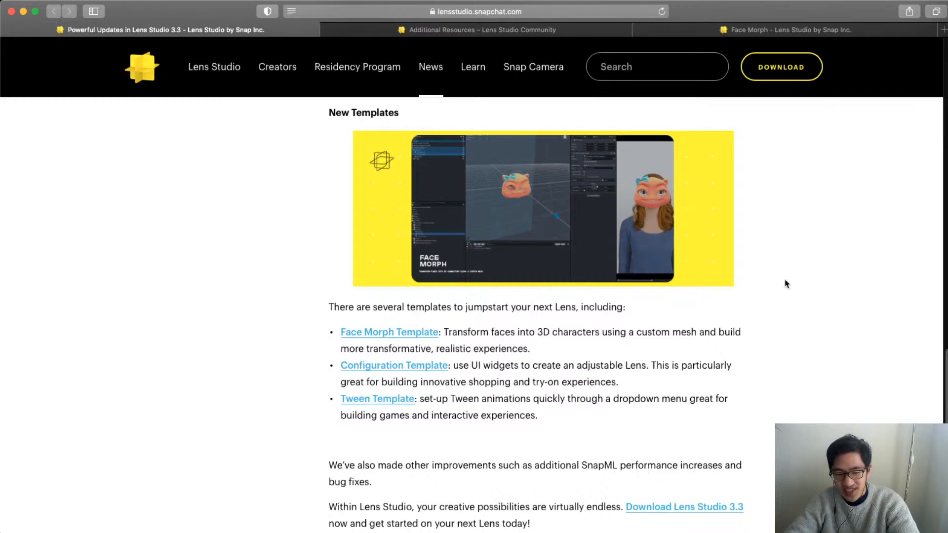
scroll(787, 283, down, 4)
scroll(791, 285, up, 2)
scroll(792, 286, up, 15)
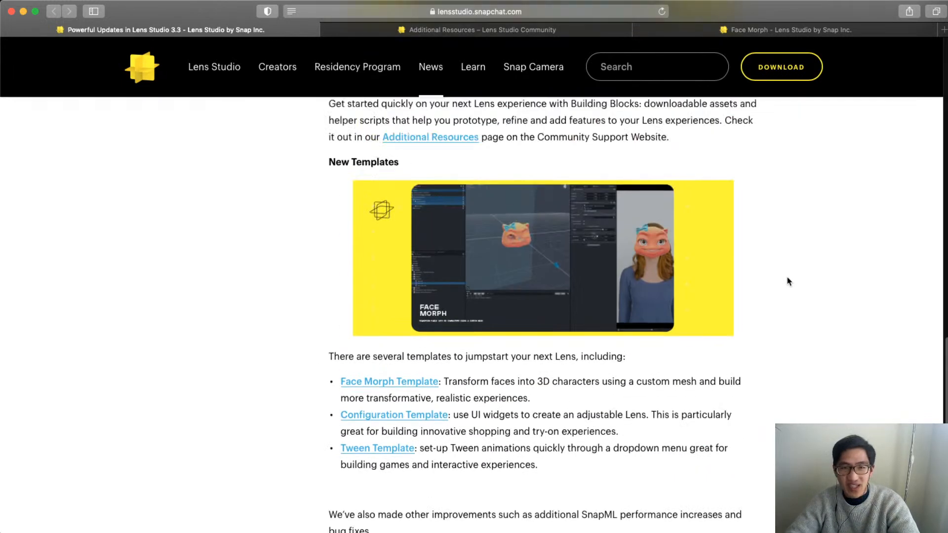
click(434, 69)
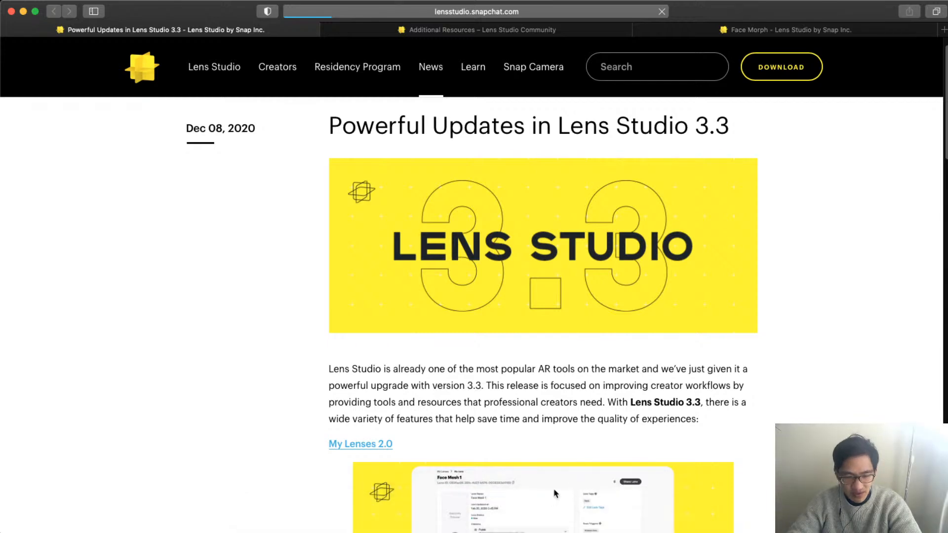
- Switch to Lens Studio and open the Visual Scripting template from the recommended templates
click(400, 518)
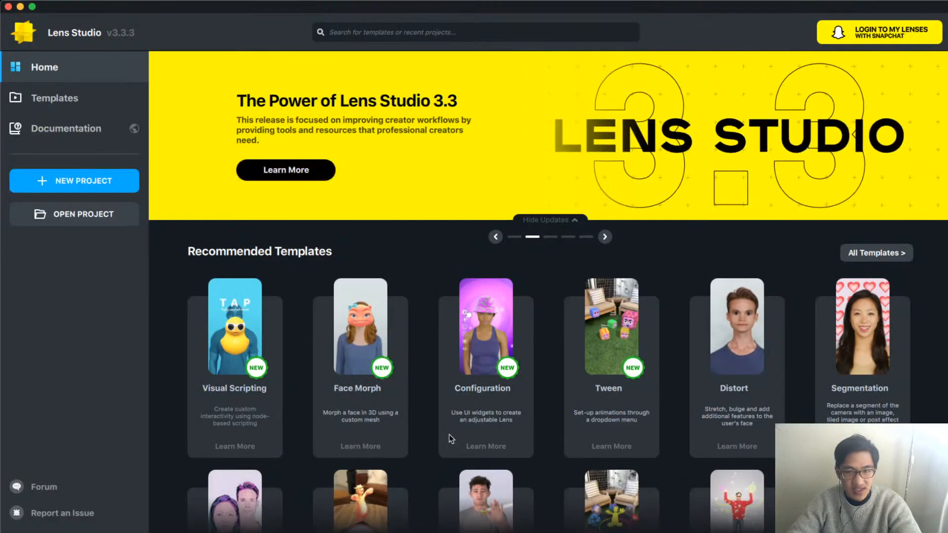
mouse_move(450, 390)
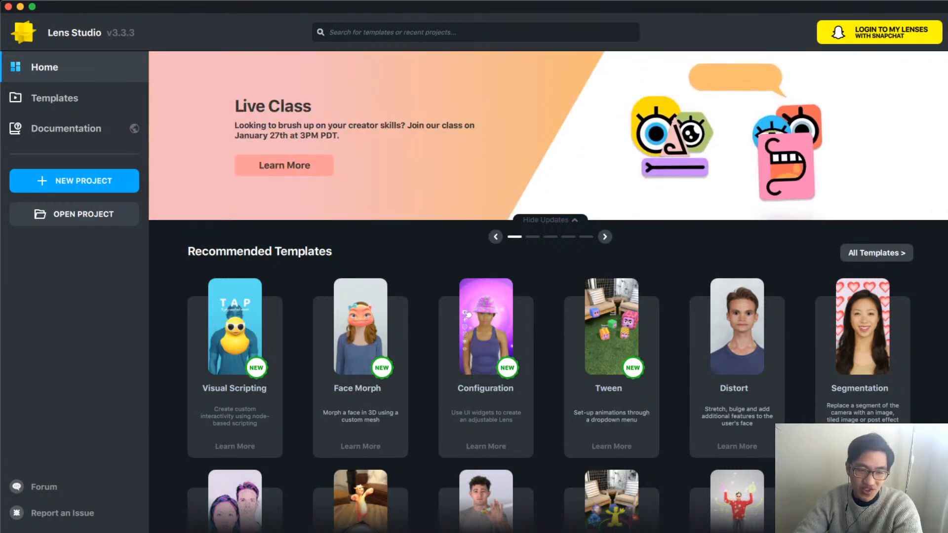
click(221, 322)
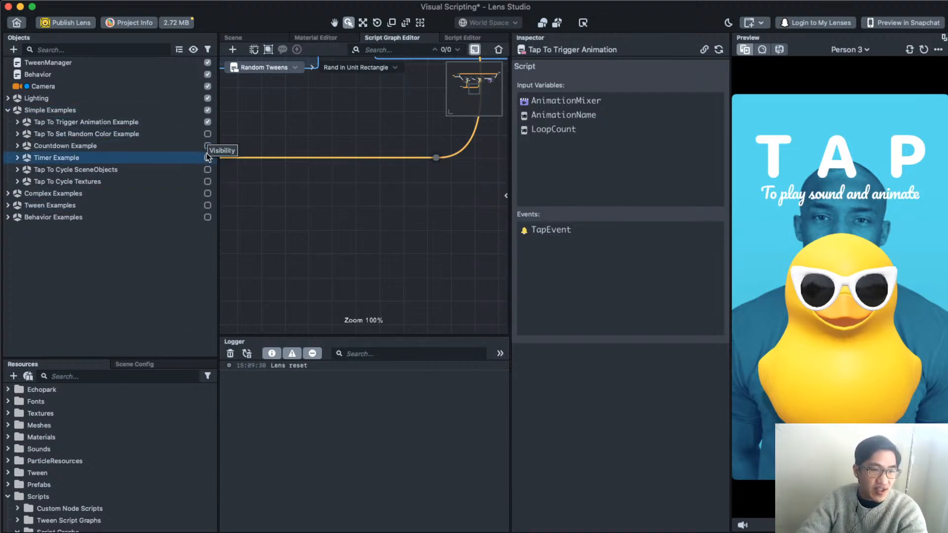
- Select the Tap To Trigger Animation Example and test its tap animation on the duck in the preview
click(207, 122)
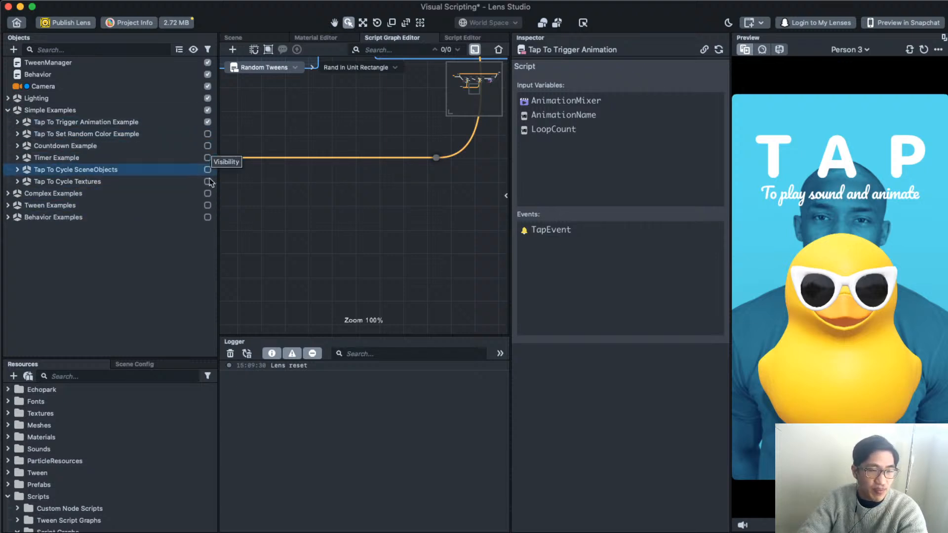
click(49, 123)
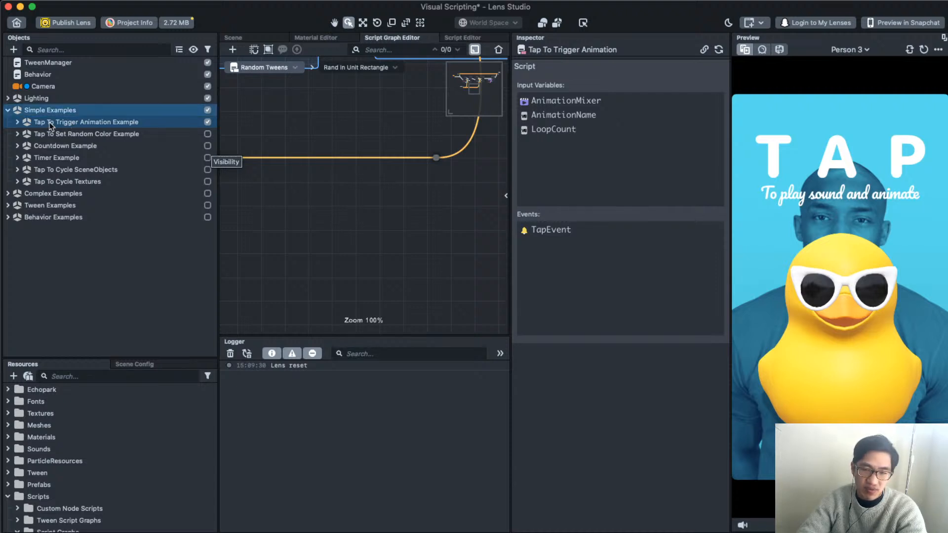
click(817, 320)
click(816, 319)
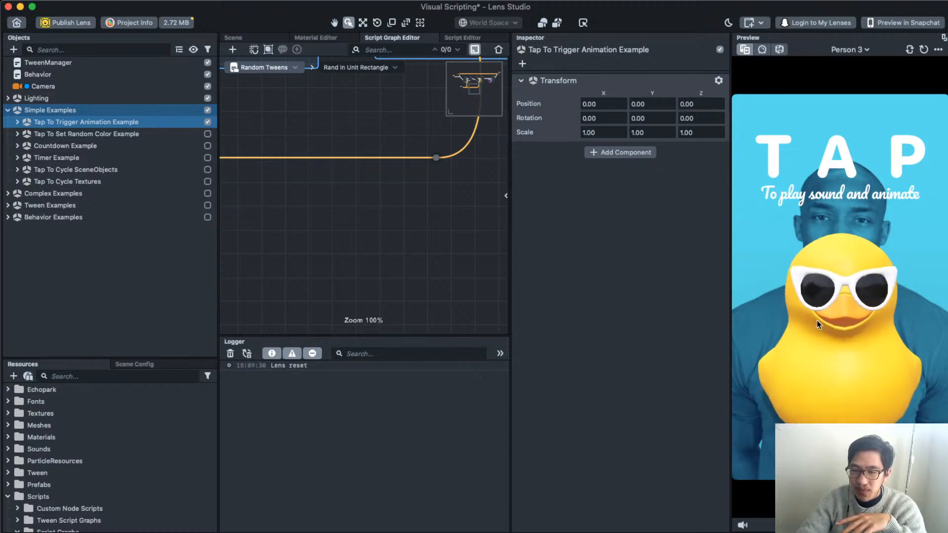
click(816, 323)
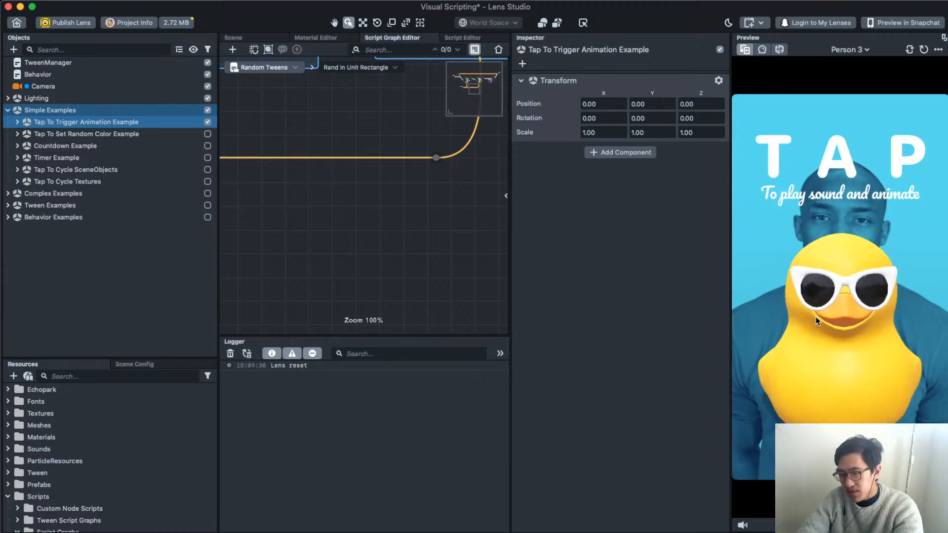
click(816, 319)
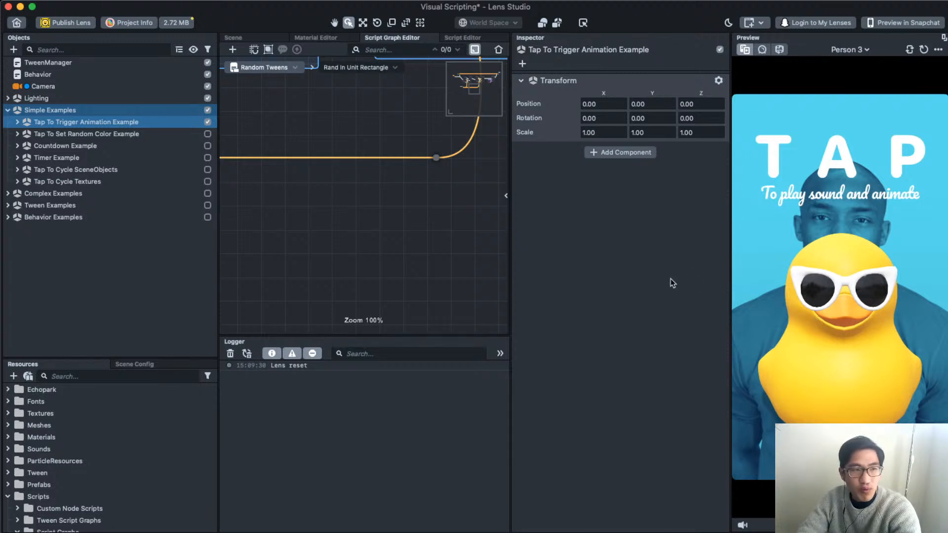
- Expand the Tap To Trigger Animation Example, inspect the Tap To Trigger Animation [EDIT_ME] script settings and test the duck's tap response
click(17, 122)
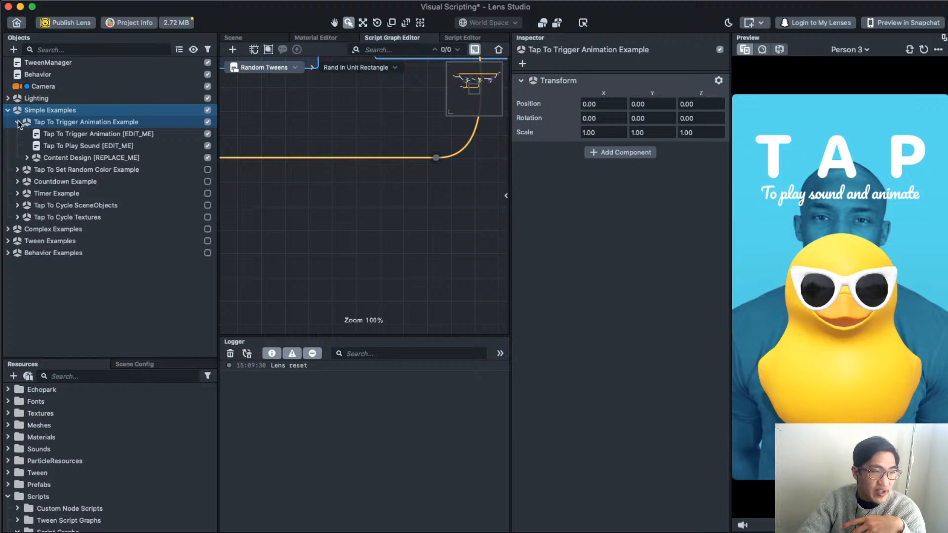
click(123, 134)
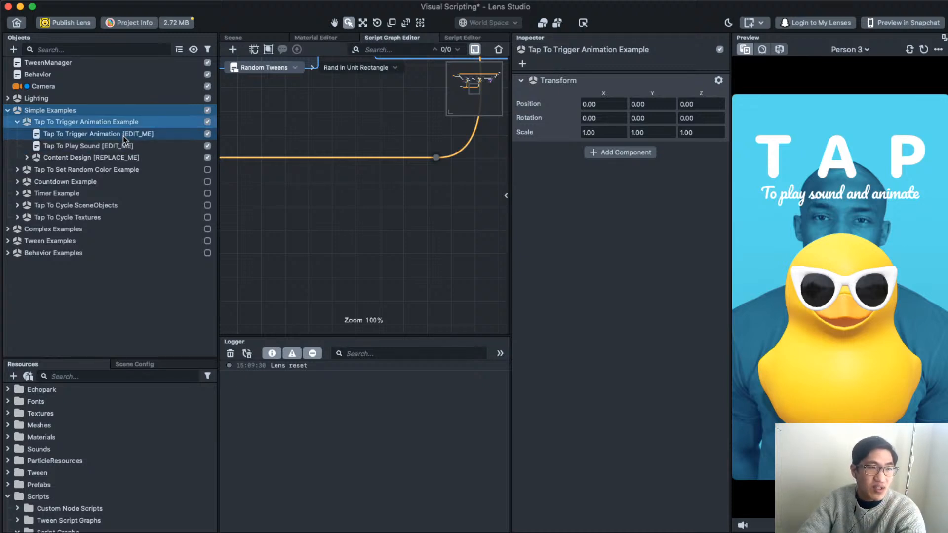
click(75, 136)
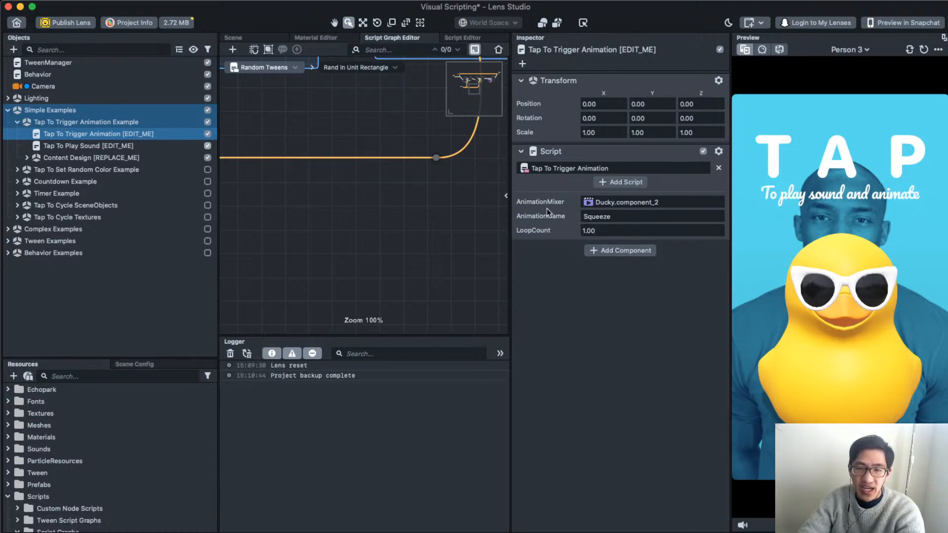
click(848, 348)
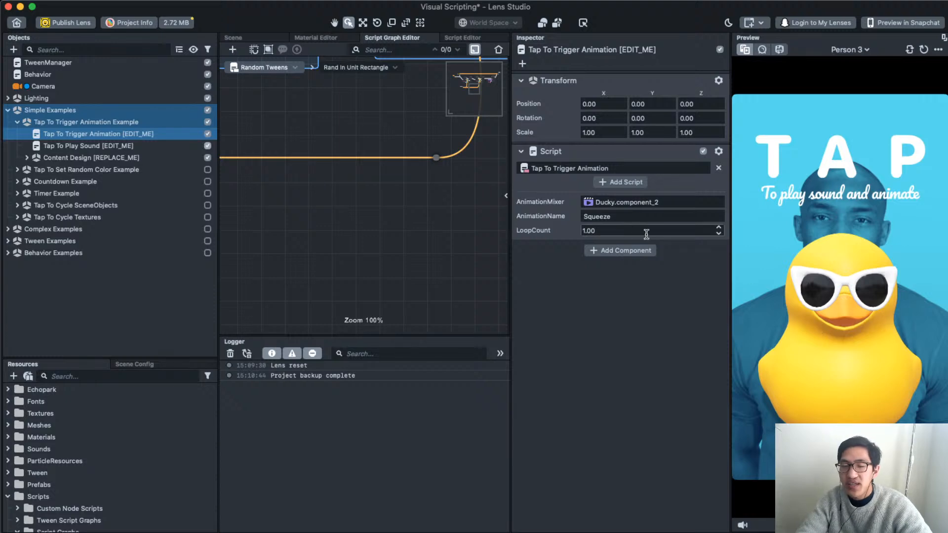
- Set the Tap To Trigger Animation script's LoopCount to 3 and test the duck's animation in the preview
click(615, 232)
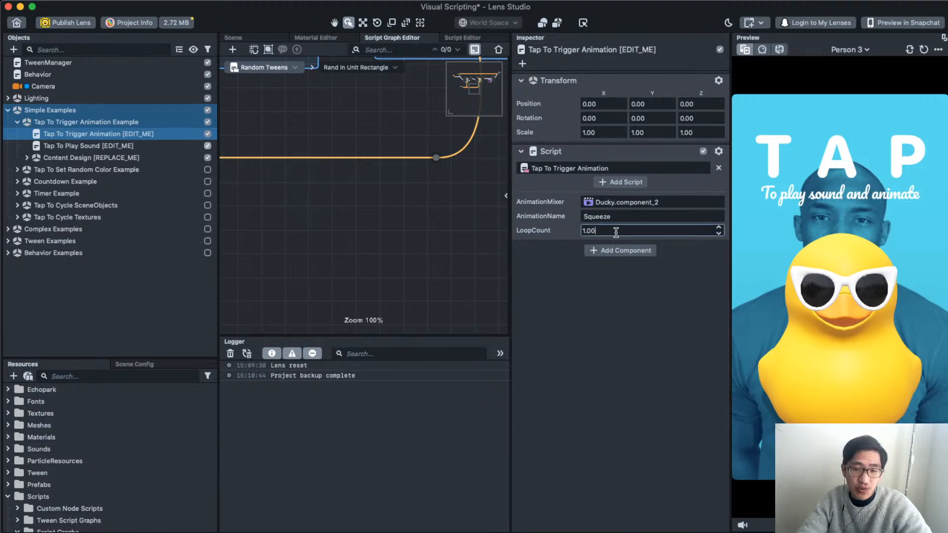
double_click(615, 232)
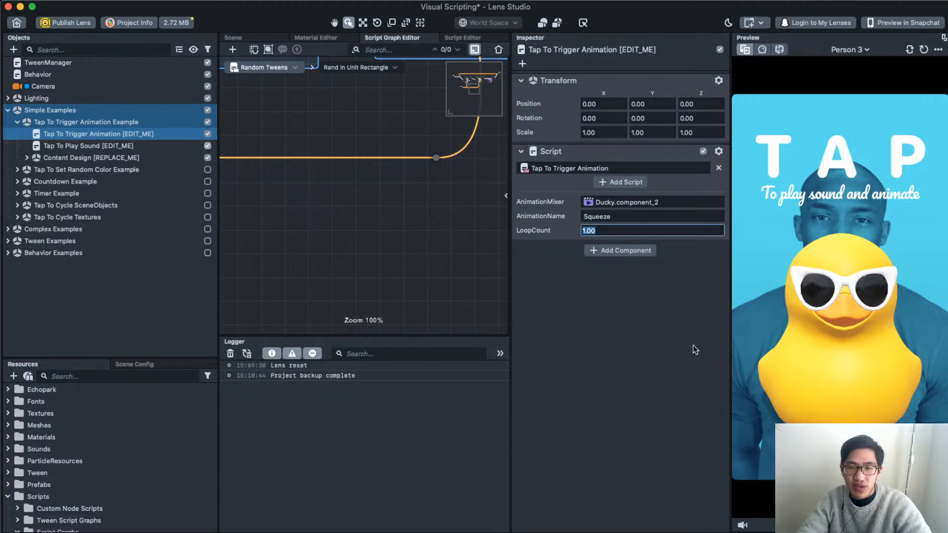
text(3)
key(Return)
click(862, 355)
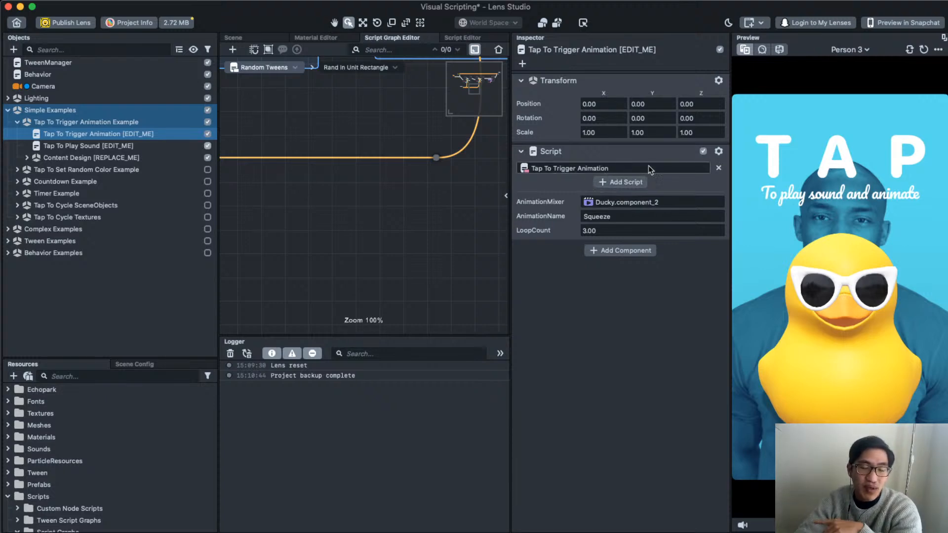
- Select the Tap To Trigger Animation script's source asset in the project resources and enlarge the resource list to show more script graphs
right_click(590, 173)
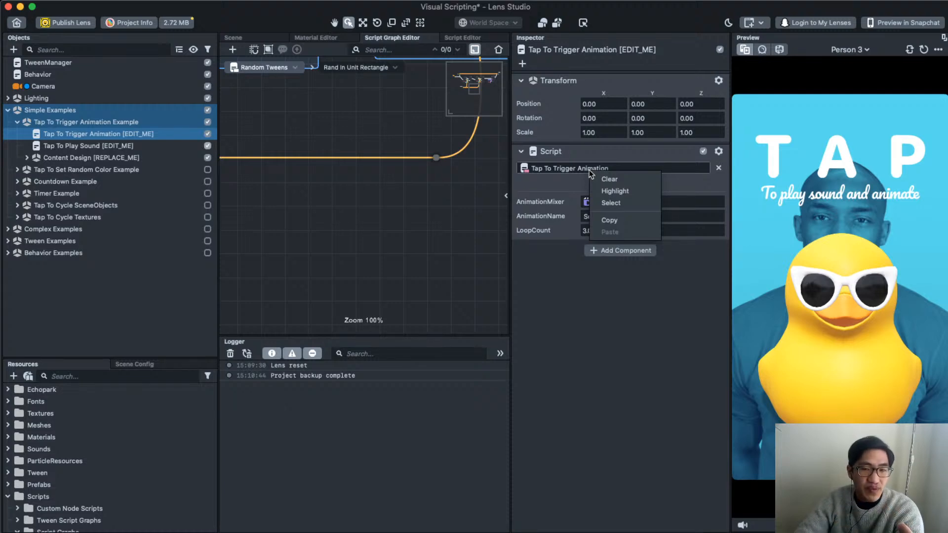
click(610, 203)
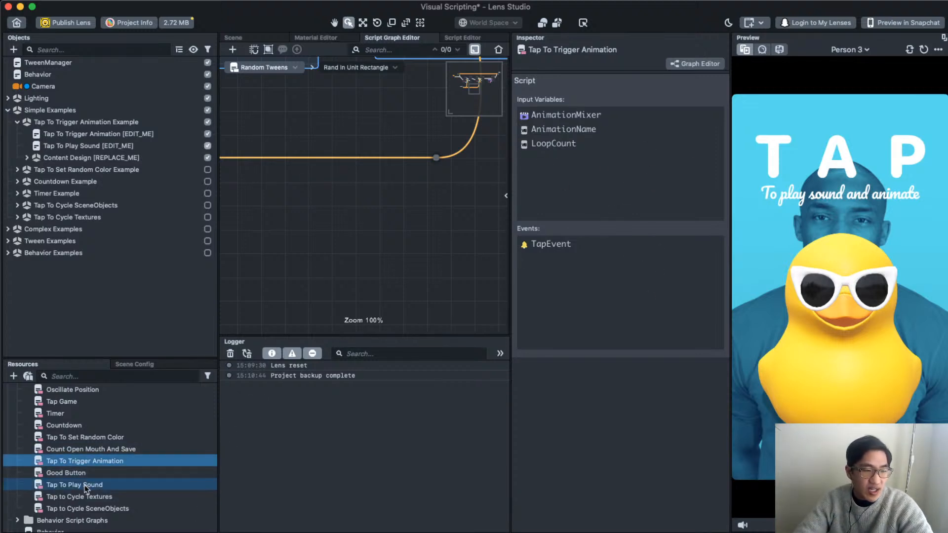
drag(111, 350, 110, 289)
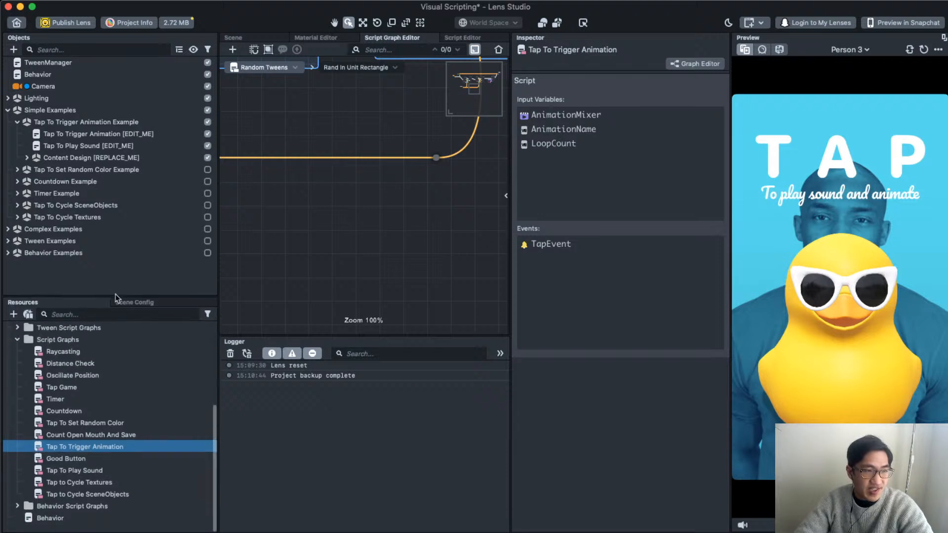
- Inspect the Tap To Trigger Animation [EDIT_ME] script, test the duck's tap, and select the object assigned as its AnimationMixer
click(117, 135)
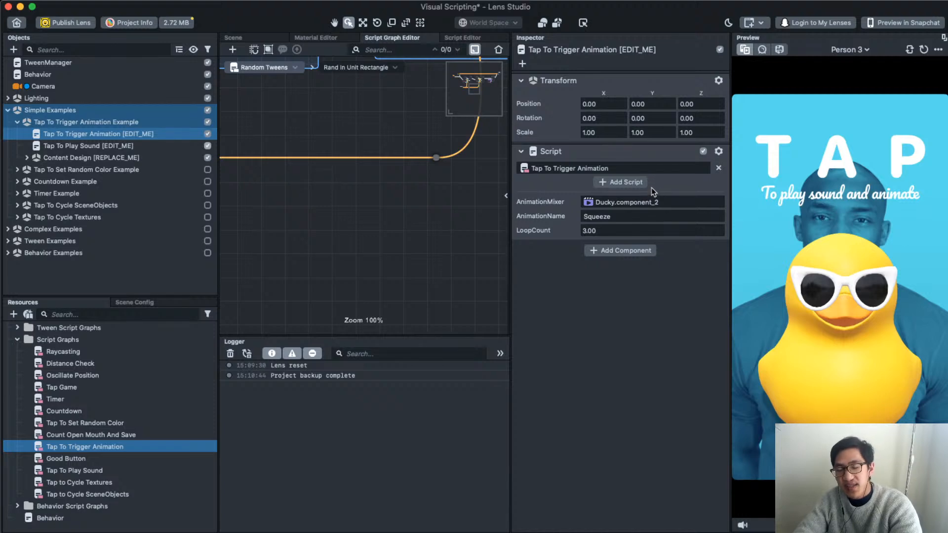
click(859, 327)
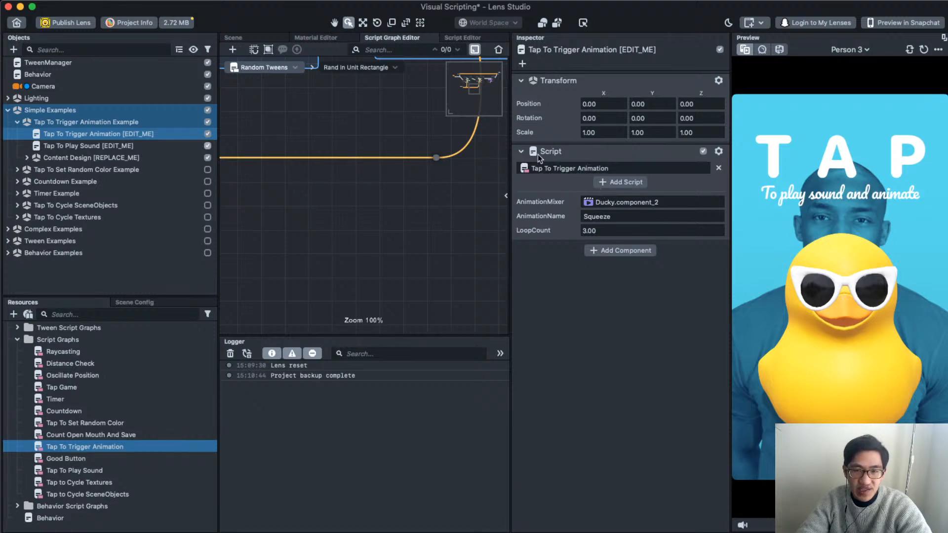
right_click(569, 167)
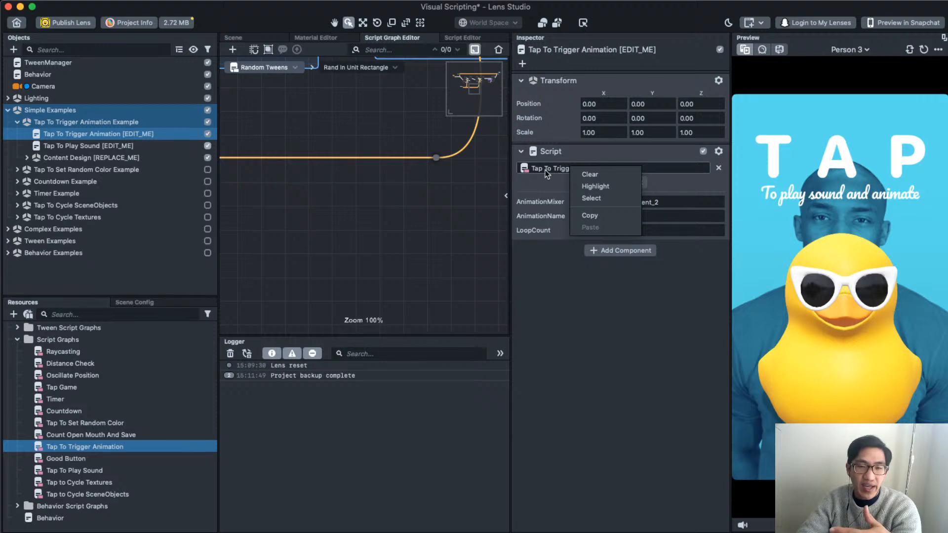
click(545, 183)
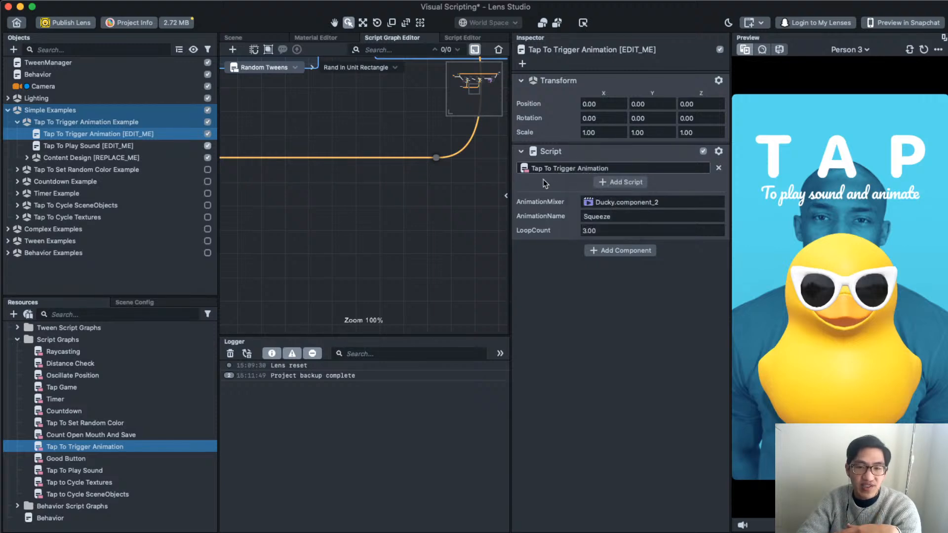
right_click(607, 204)
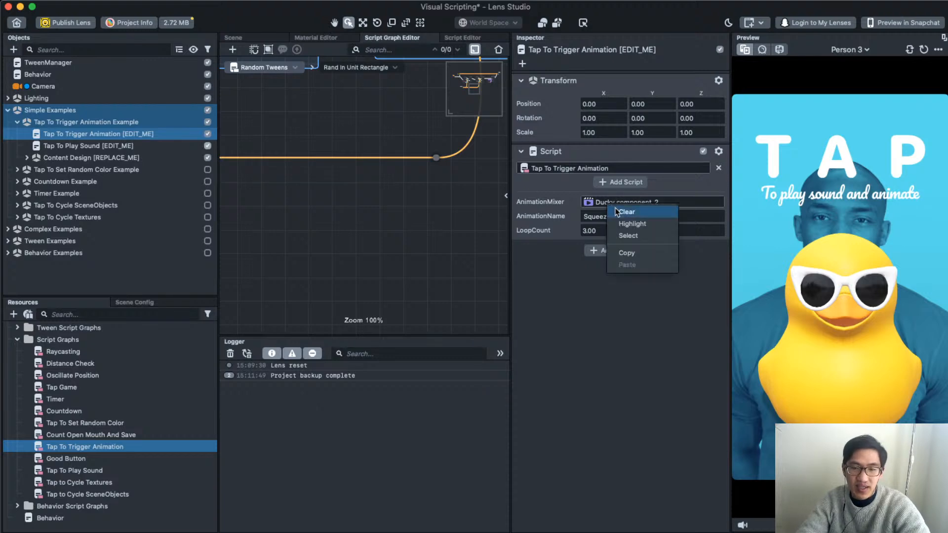
click(639, 237)
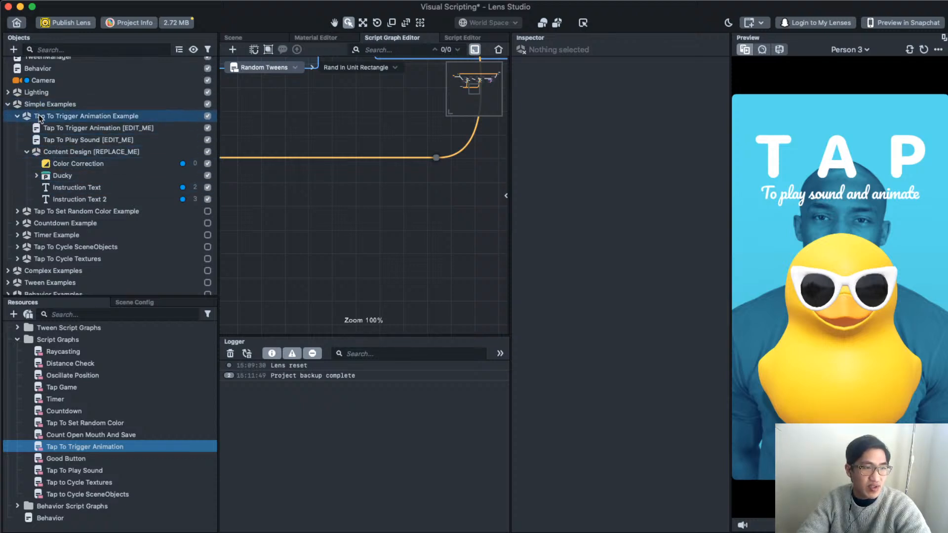
- Return to the Tap To Trigger Animation [EDIT_ME] object and select the source asset of its script
click(74, 116)
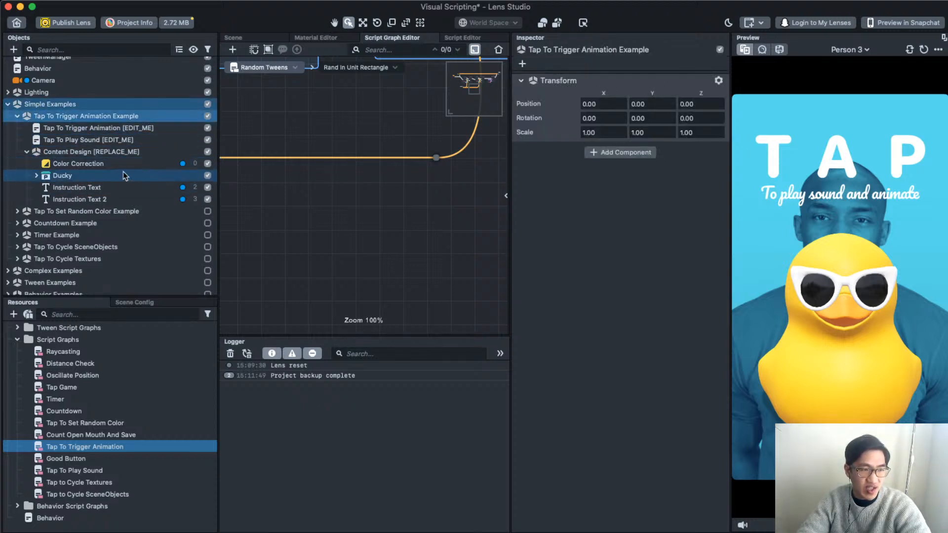
click(128, 129)
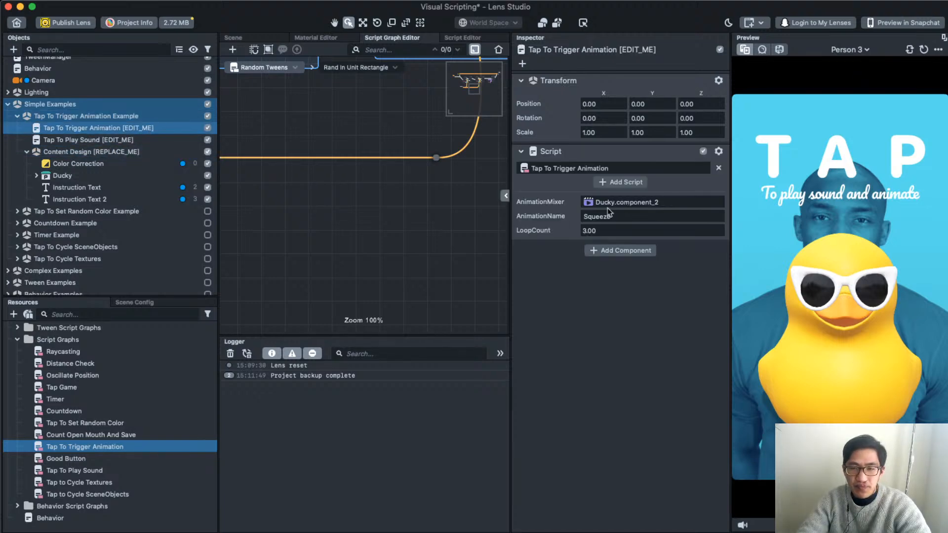
right_click(587, 167)
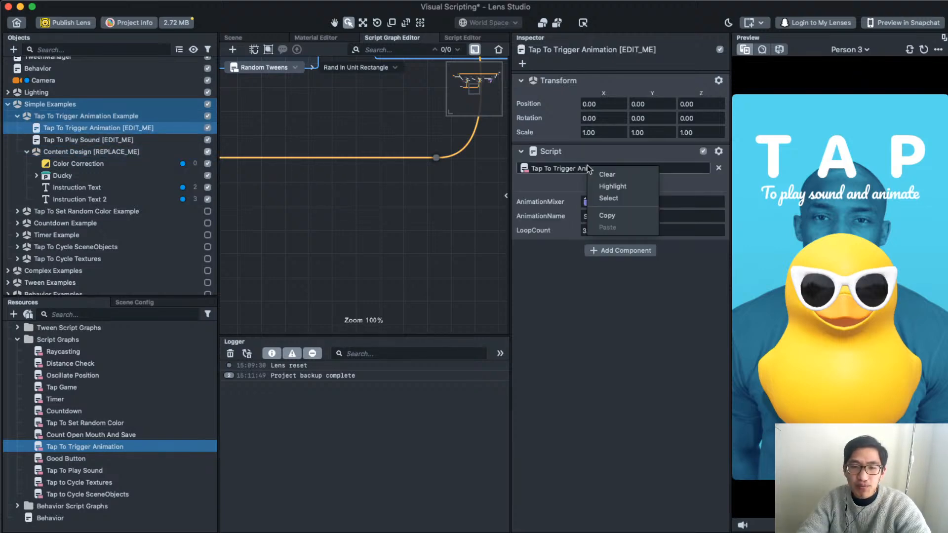
click(610, 198)
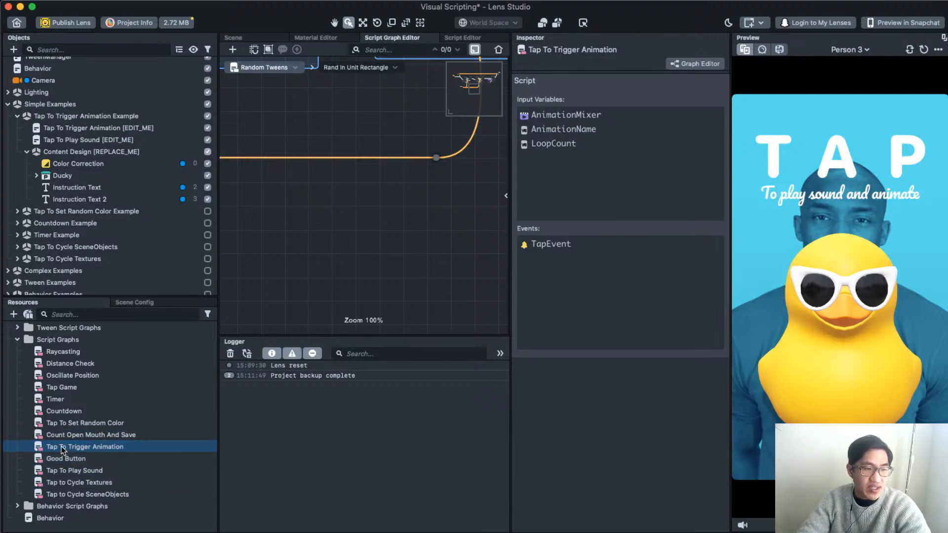
- Open the Tap To Trigger Animation script graph from the project resources, view the whole graph and test the duck's tap
scroll(95, 376, up, 3)
scroll(95, 375, down, 2)
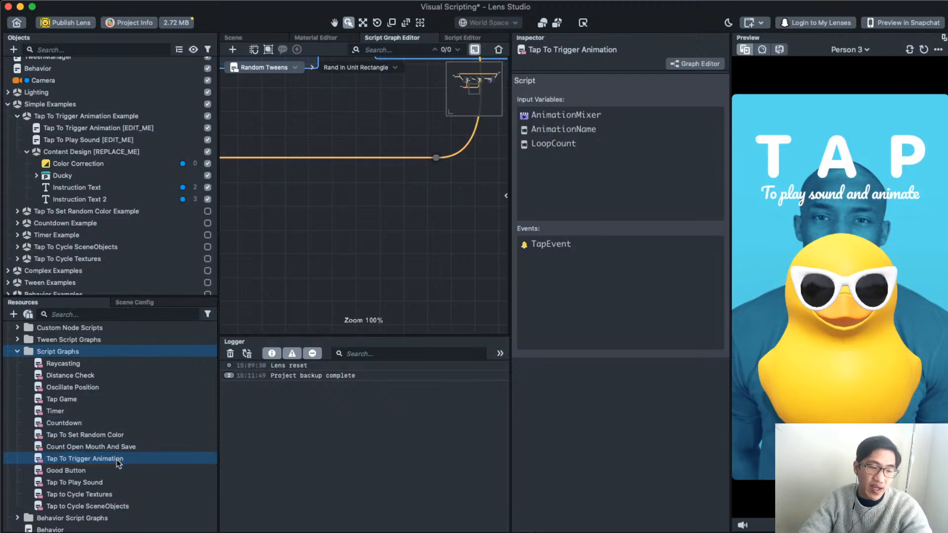
double_click(118, 459)
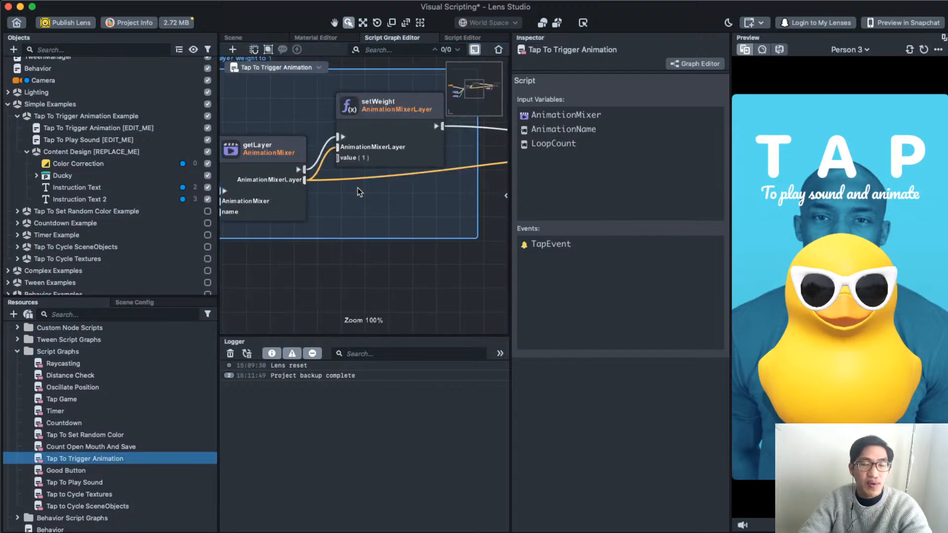
scroll(359, 191, down, 1)
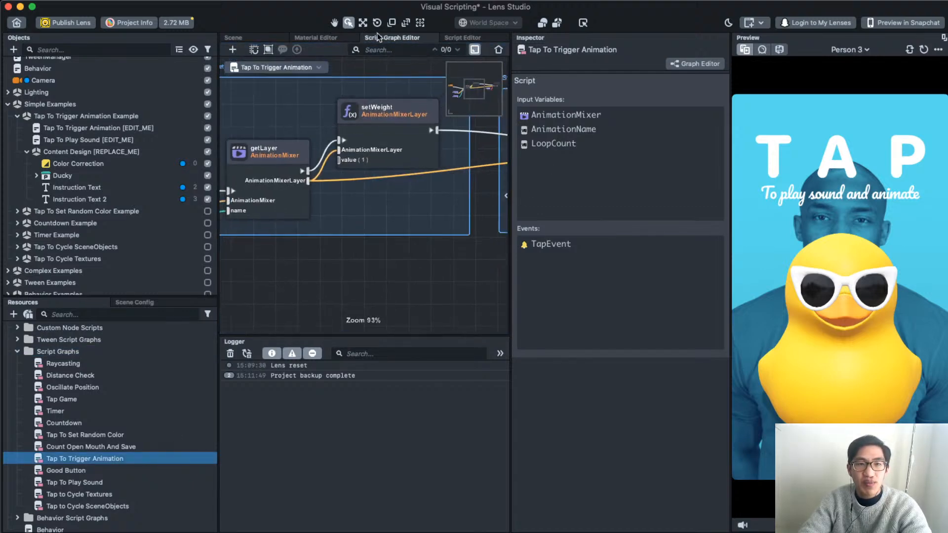
scroll(338, 196, down, 8)
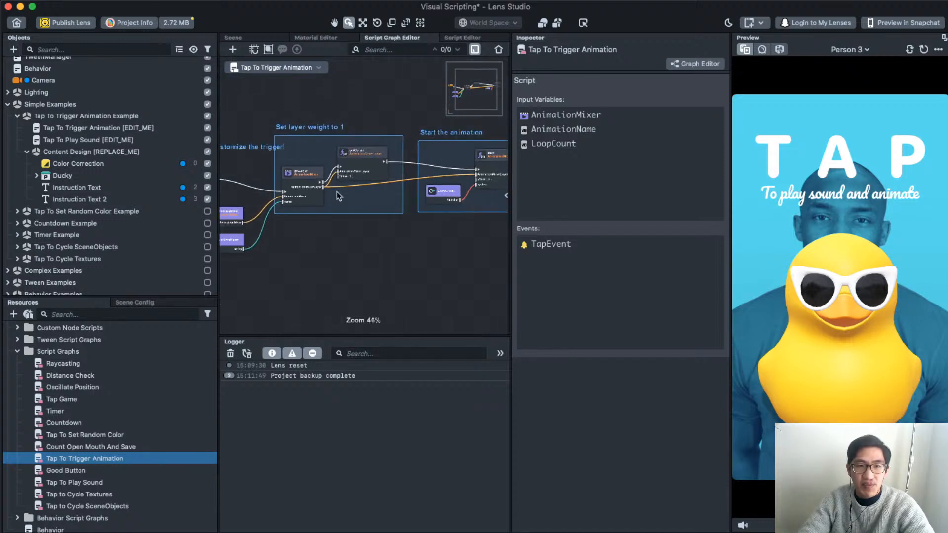
scroll(363, 224, up, 2)
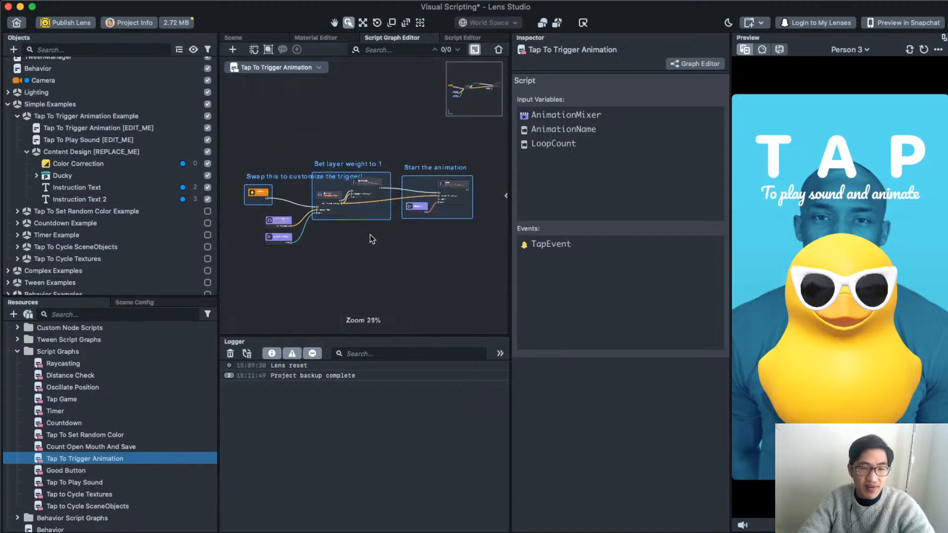
click(862, 397)
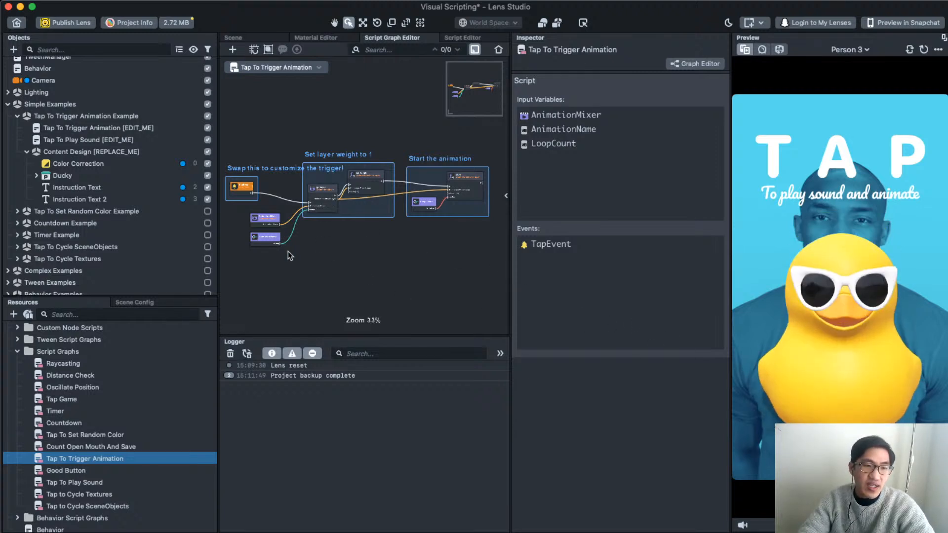
- Examine the graph's sections in order: the TapEvent trigger, setting the layer weight to 1, and starting the animation with LoopCount
scroll(288, 250, up, 1)
drag(337, 254, 410, 309)
scroll(350, 213, up, 10)
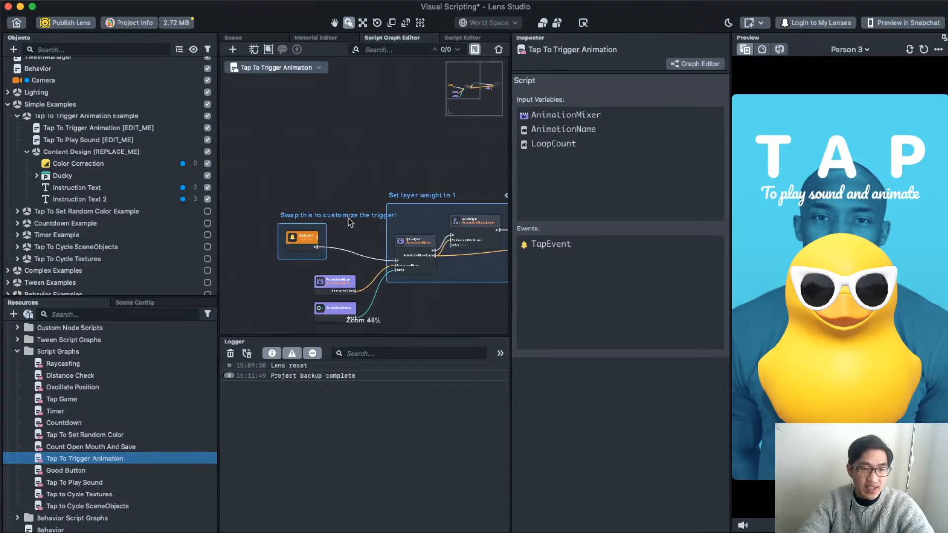
drag(401, 245, 407, 247)
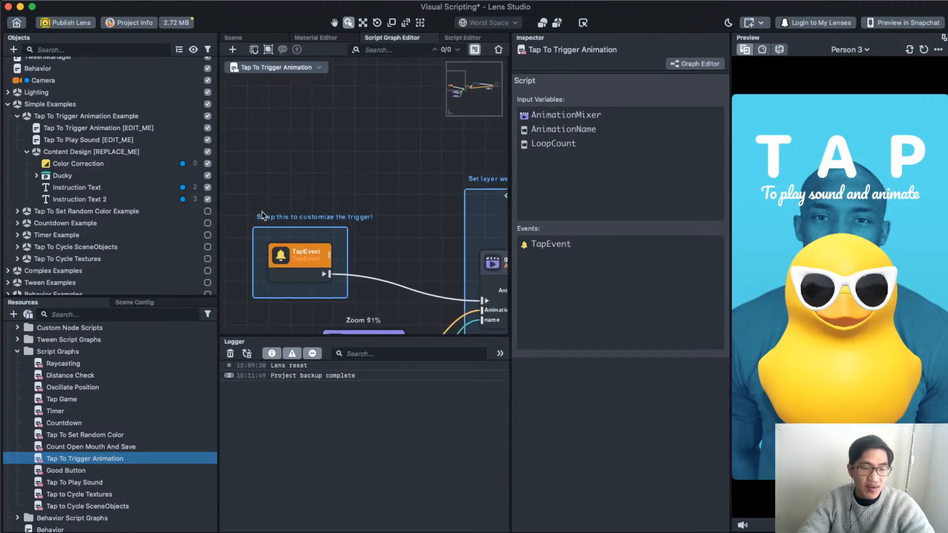
scroll(282, 222, down, 3)
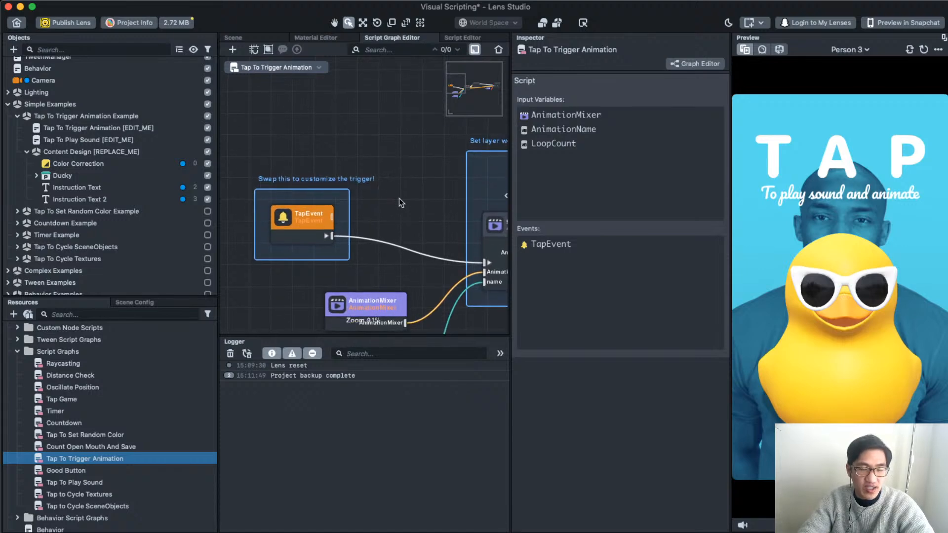
drag(398, 198, 255, 196)
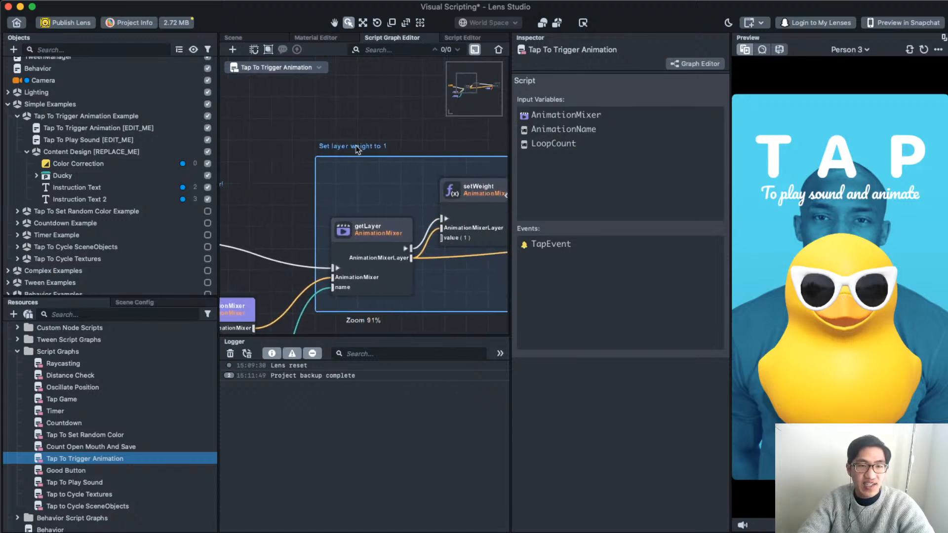
drag(412, 140, 275, 132)
scroll(384, 167, down, 1)
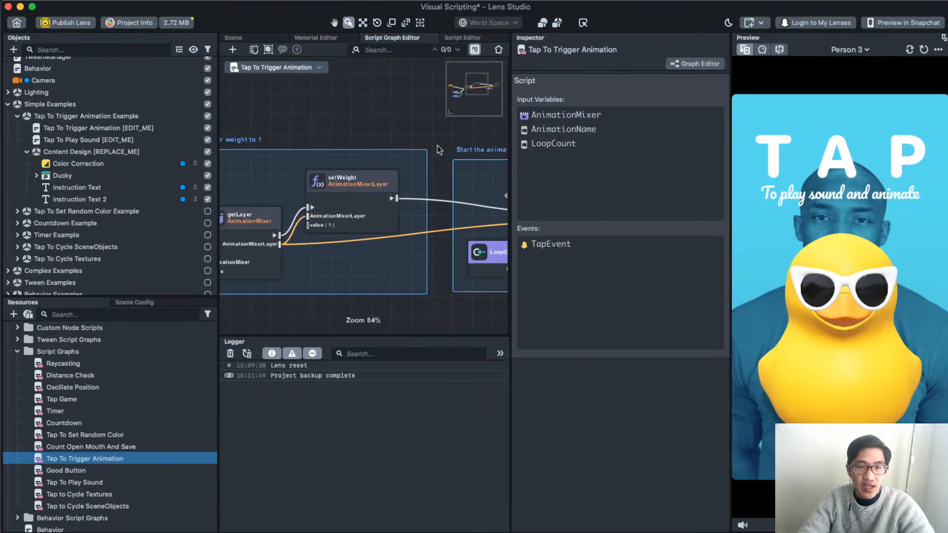
drag(436, 145, 283, 145)
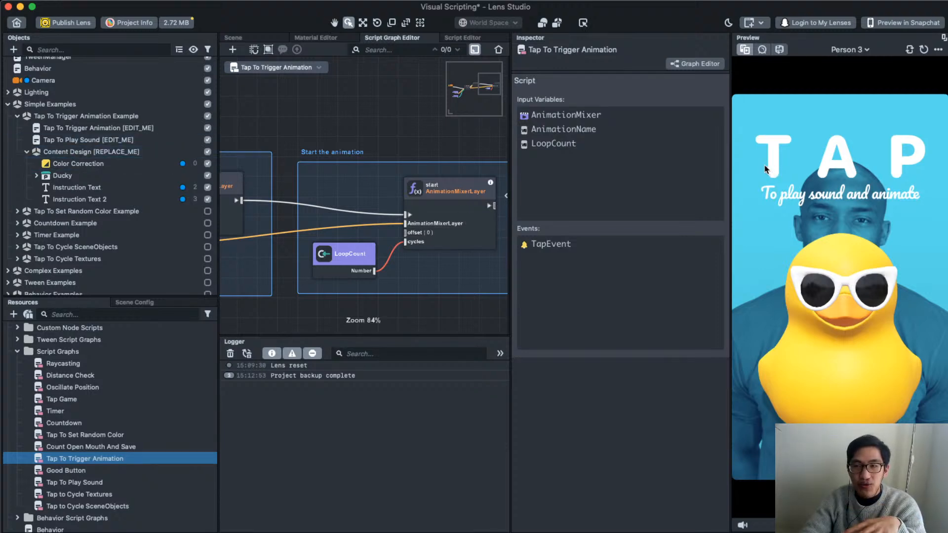
- Collapse and hide the Tap To Trigger Animation Example, and show the Tap To Set Random Color Example instead
click(17, 116)
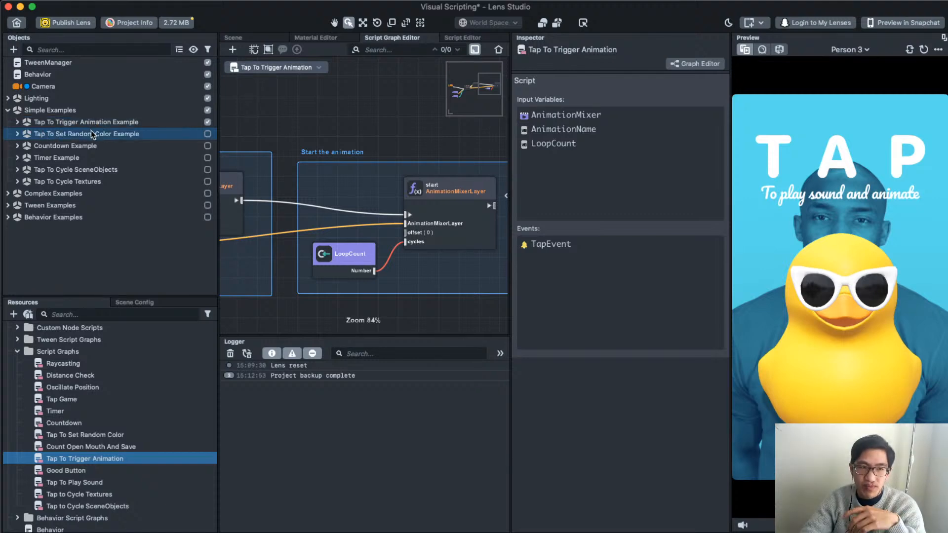
click(207, 122)
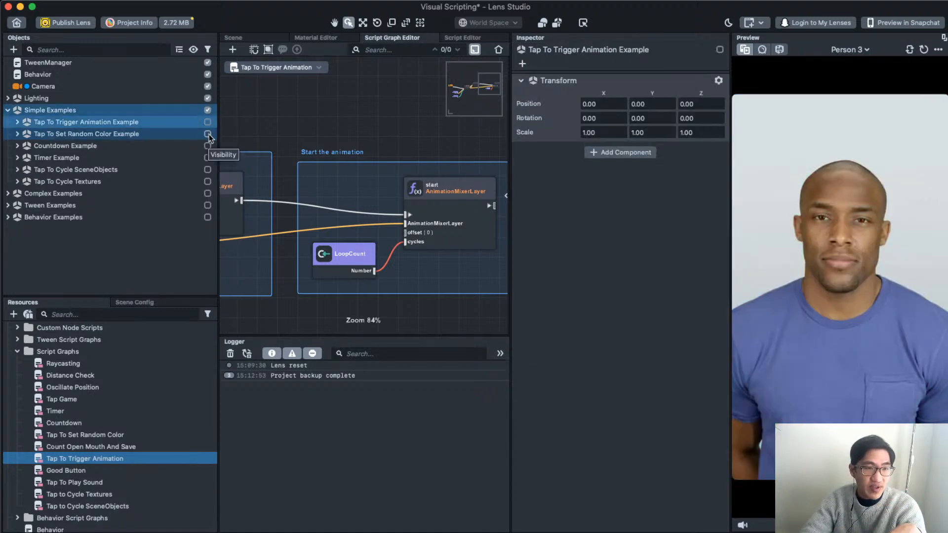
click(207, 135)
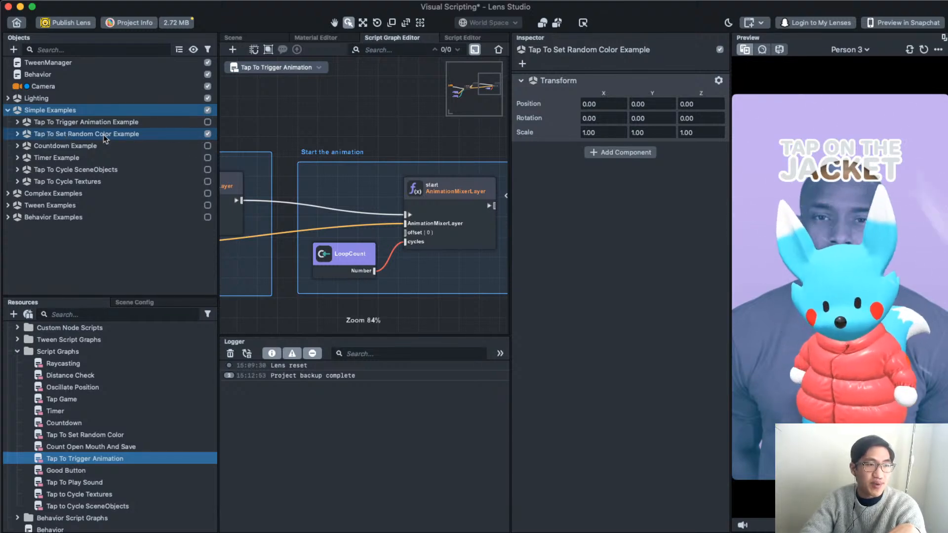
- Test the random color example in the preview by tapping the fox character's jacket several times
click(802, 357)
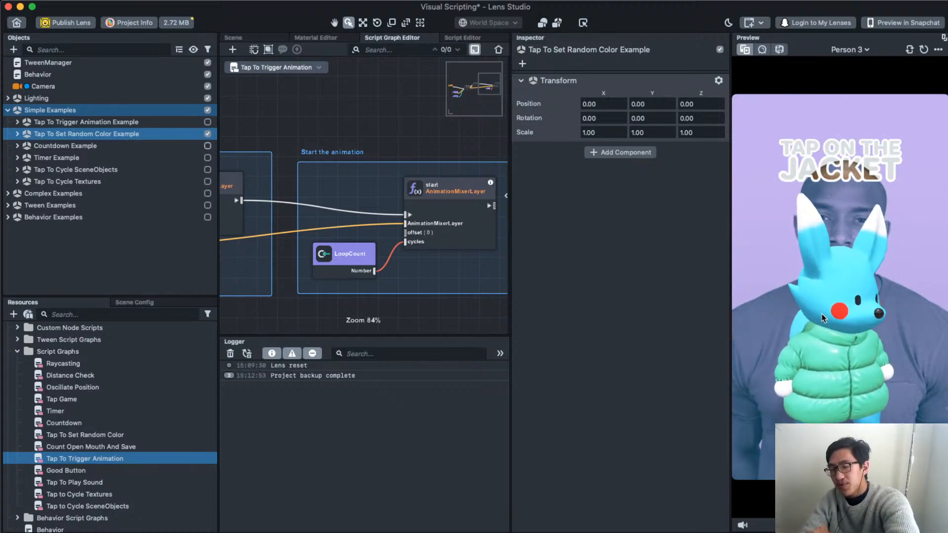
click(832, 372)
click(831, 372)
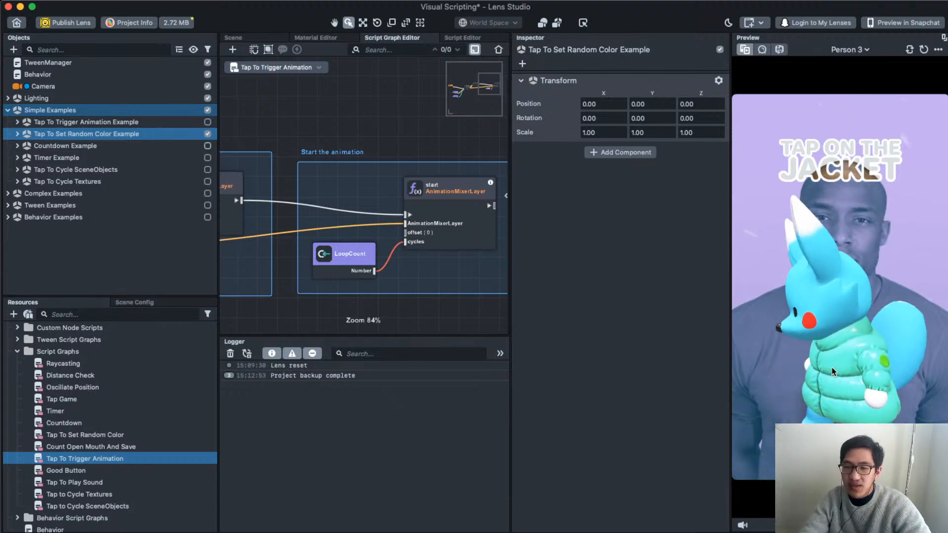
click(831, 371)
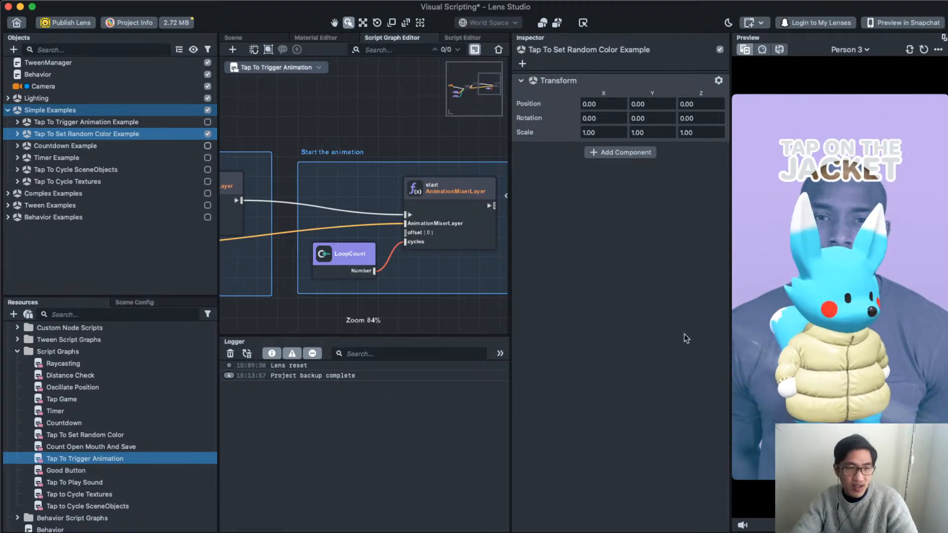
- Switch visibility from the Tap To Set Random Color Example to the Tap To Trigger Animation Example and back again
click(208, 134)
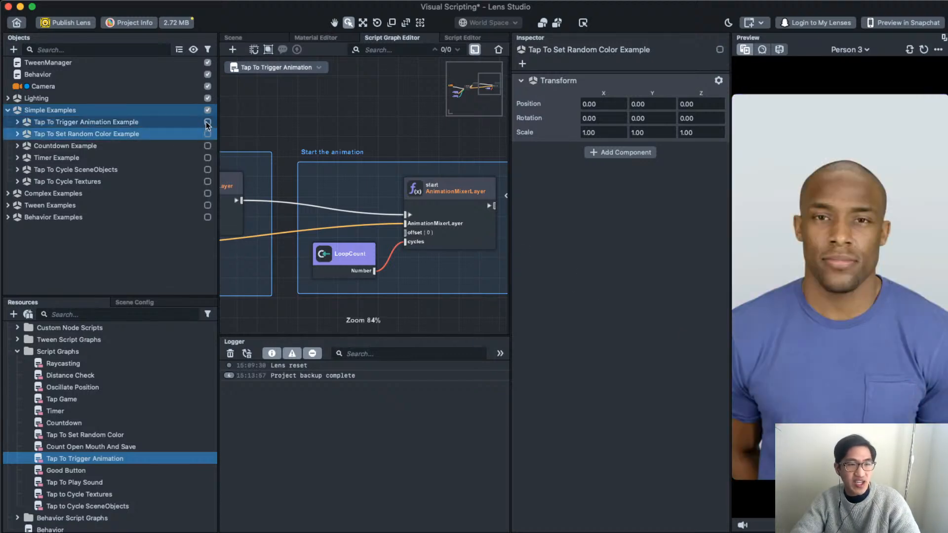
click(207, 123)
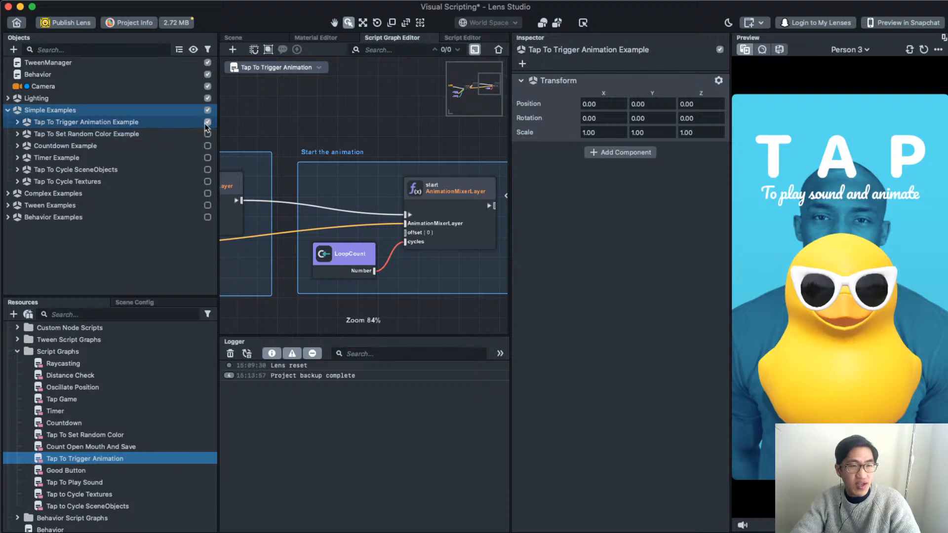
click(207, 122)
click(207, 134)
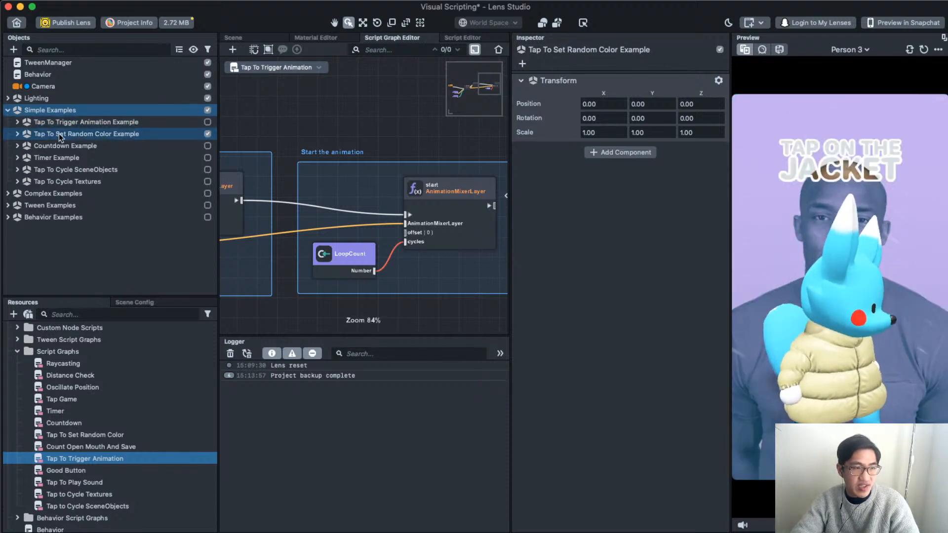
- Hide the Tap To Set Random Color Example, show the Countdown Example, and expand and select it
click(207, 135)
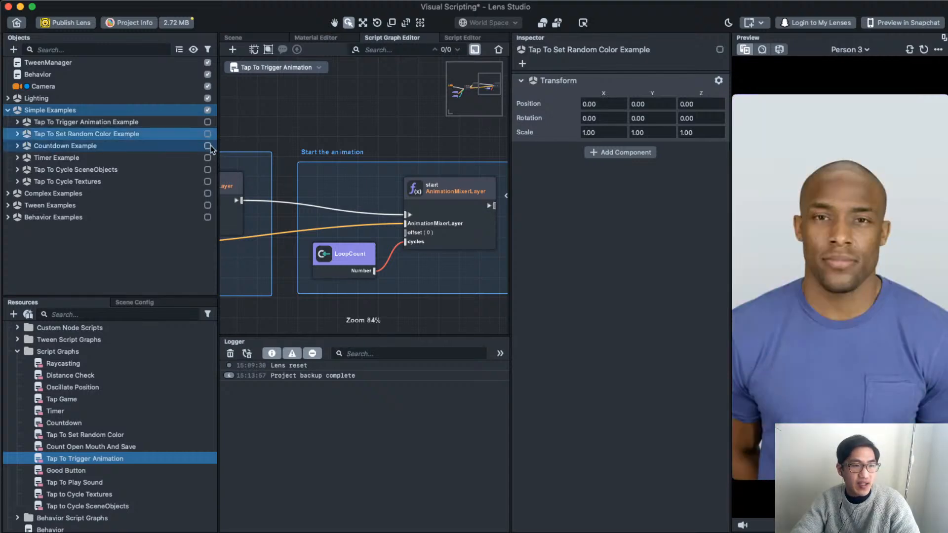
click(208, 146)
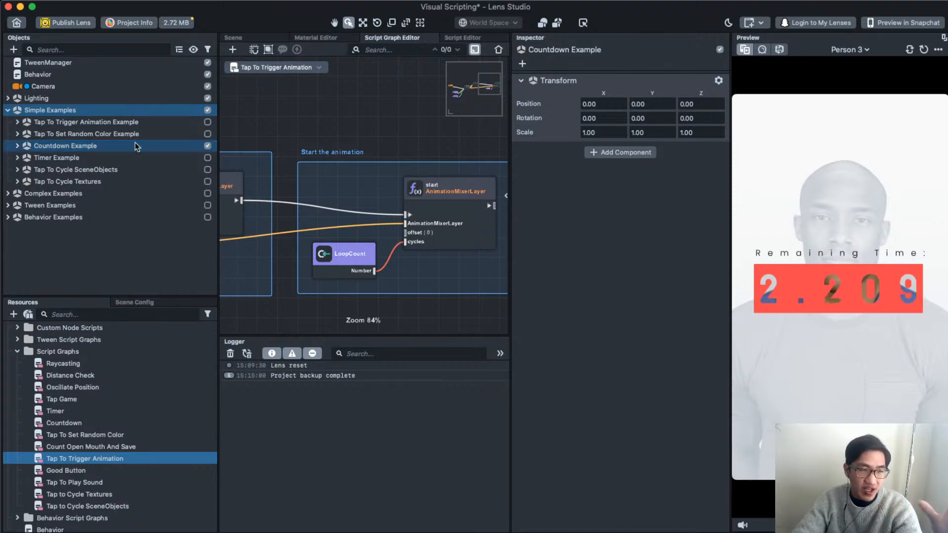
click(18, 147)
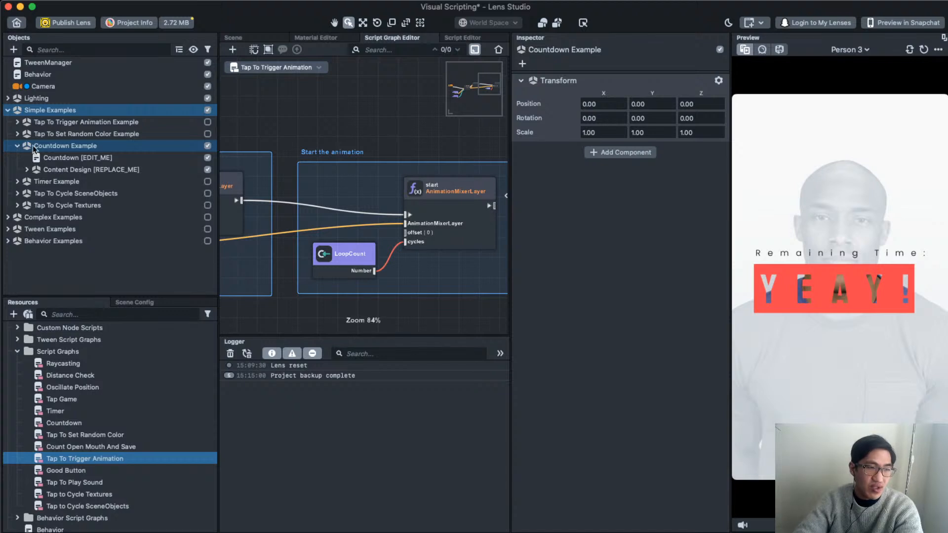
click(49, 147)
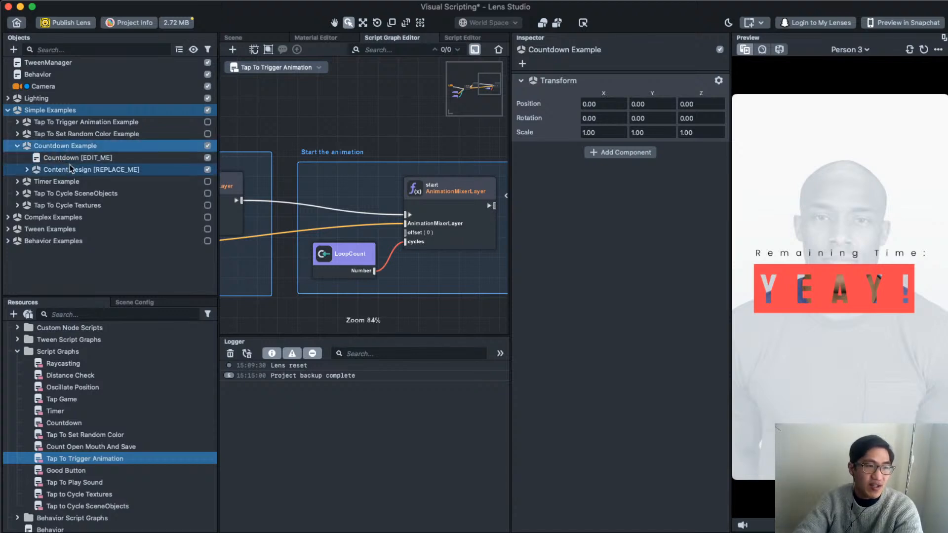
- Inspect the Countdown [EDIT_ME] script settings, and expand the Countdown Example's Content Design [REPLACE_ME] group
click(52, 158)
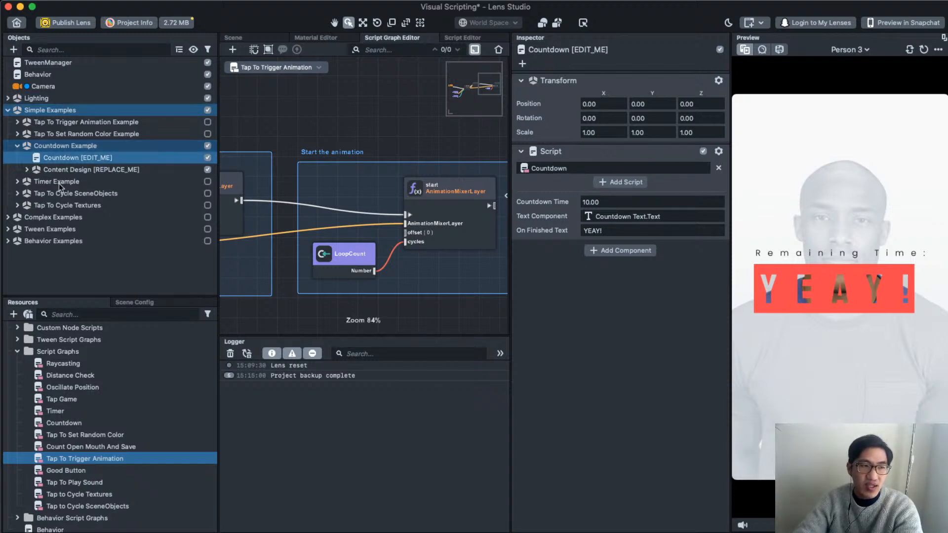
double_click(50, 171)
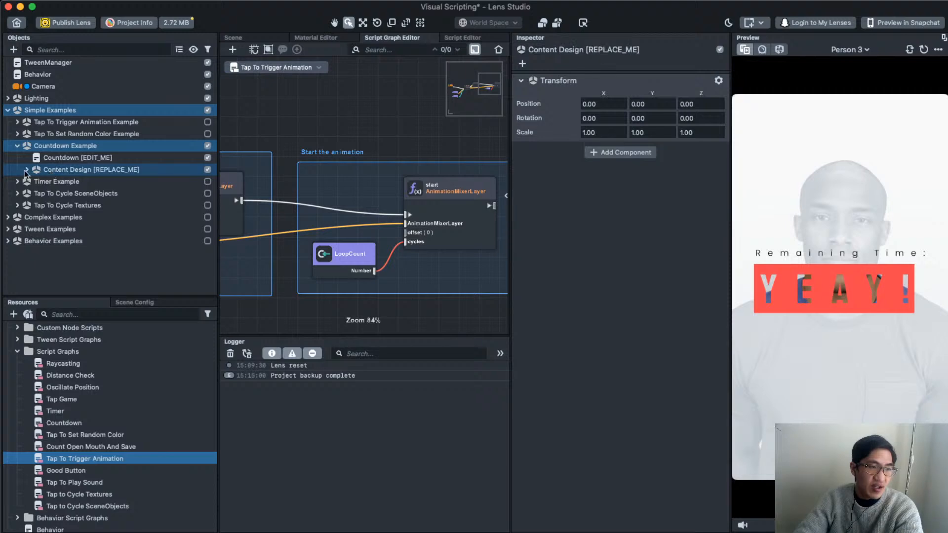
click(69, 181)
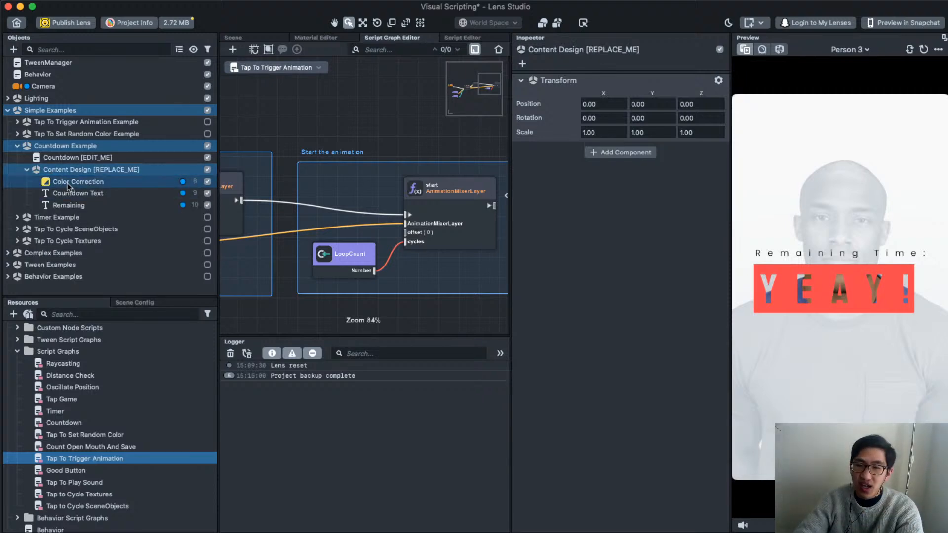
- Toggle the visibility of Color Correction and Countdown Text off and back on, and collapse the Content Design group
click(208, 181)
click(208, 182)
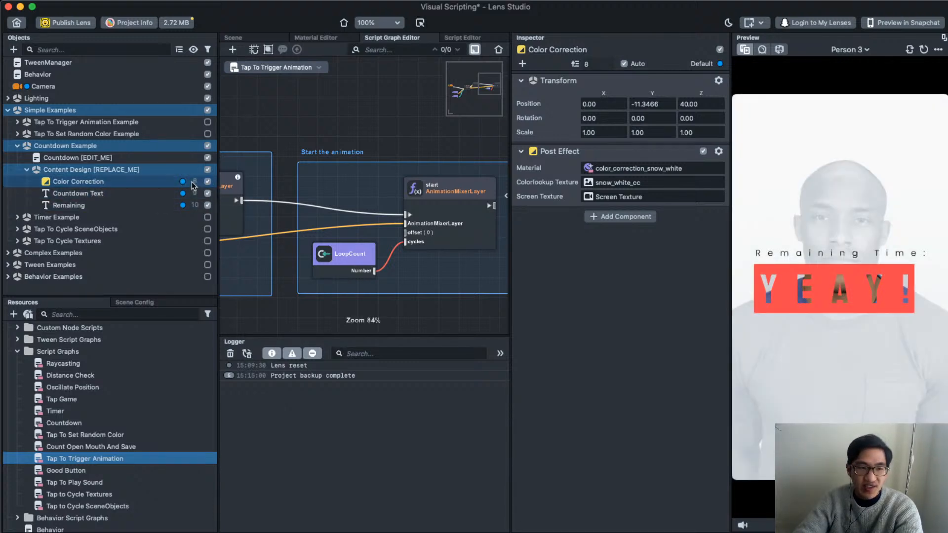
click(207, 193)
click(207, 193)
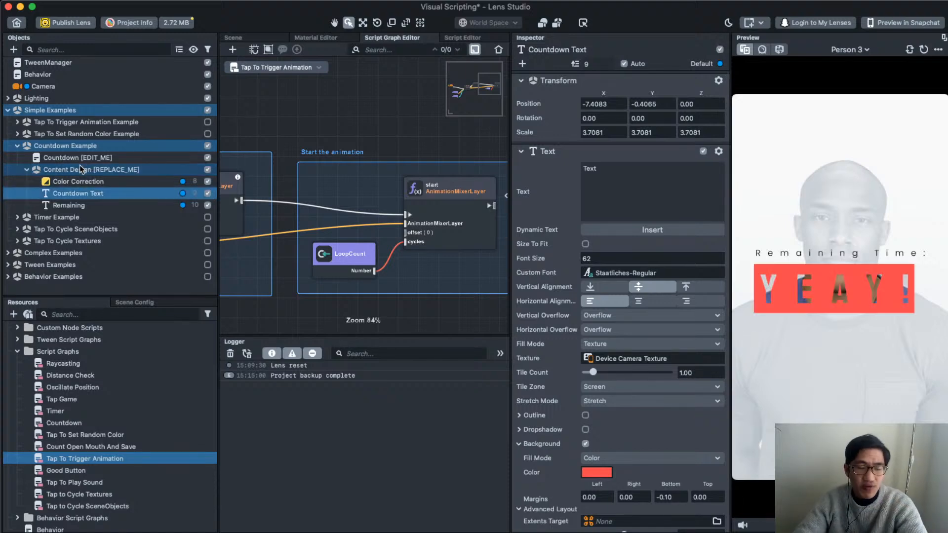
click(26, 170)
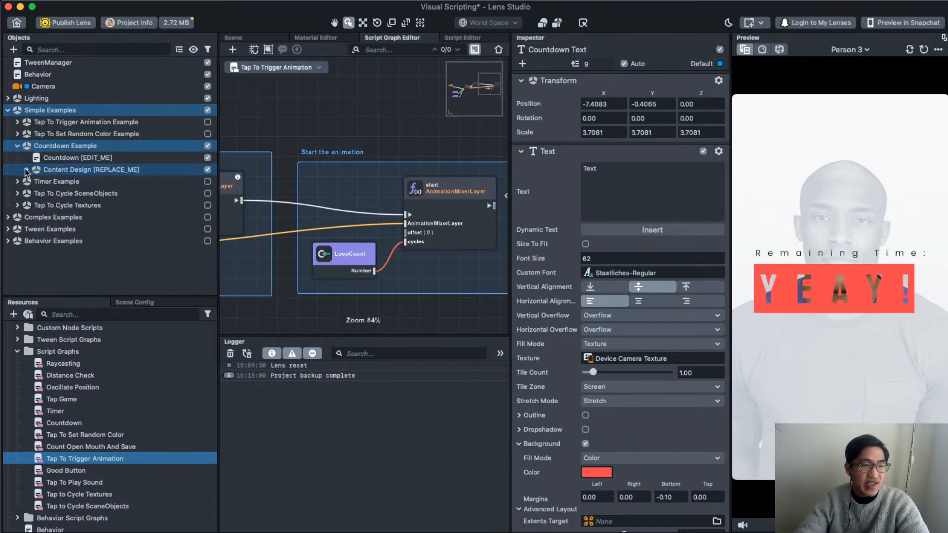
- Locate the Countdown script asset used by the Countdown [EDIT_ME] object and open its script graph
click(84, 158)
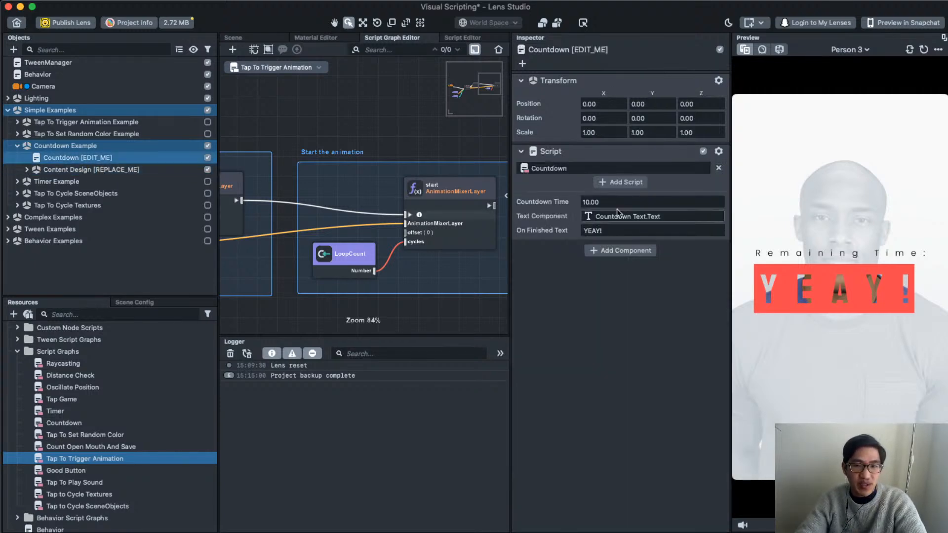
right_click(576, 169)
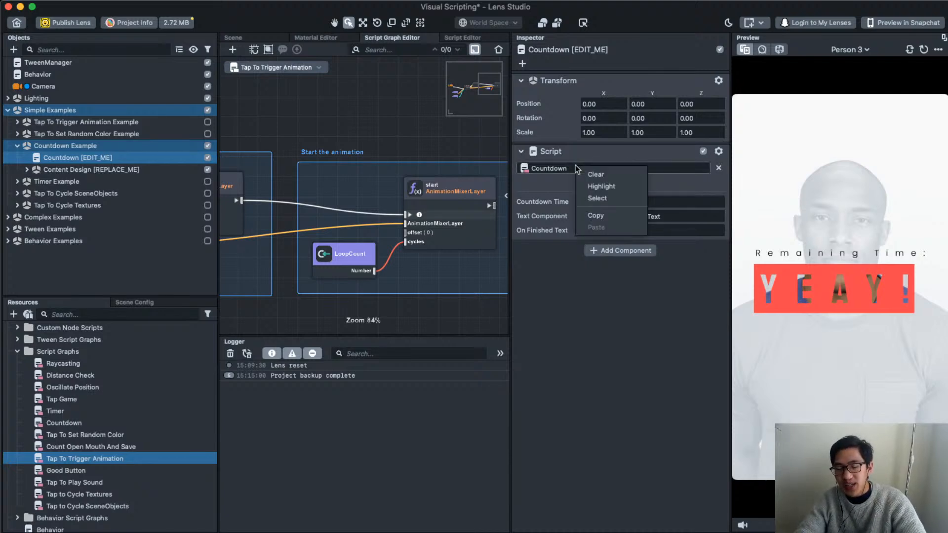
click(580, 198)
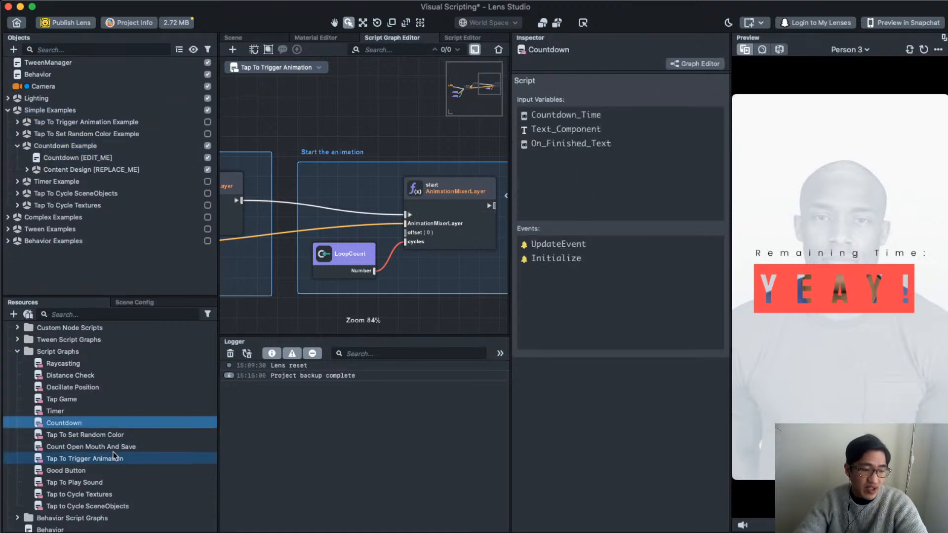
click(74, 423)
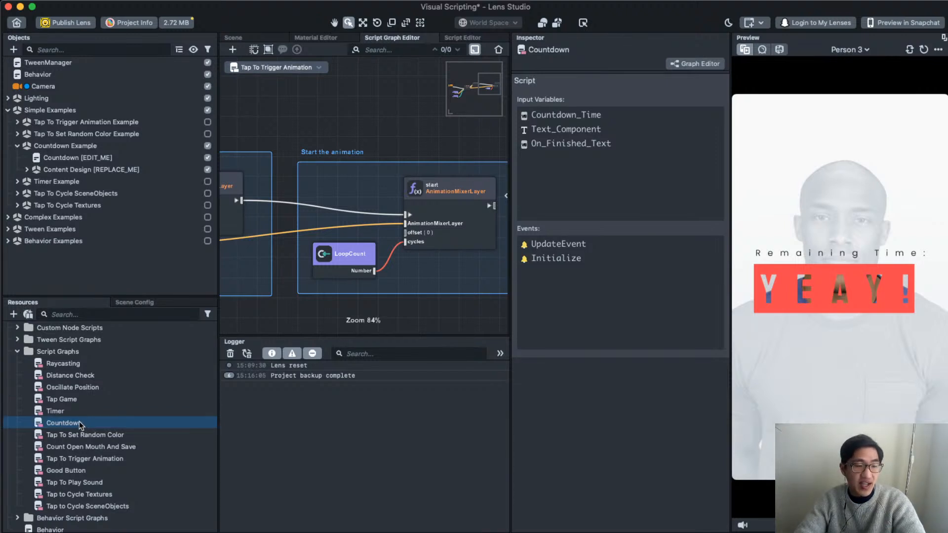
double_click(63, 423)
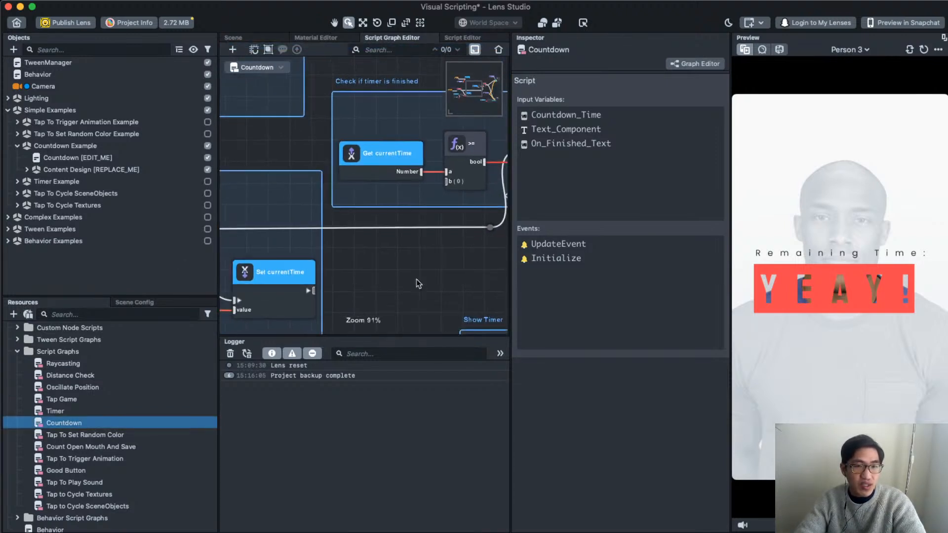
- Examine the Countdown graph's Initialize timer group, including its Initialize, Countdown Time and Set currentTime nodes
scroll(418, 284, down, 2)
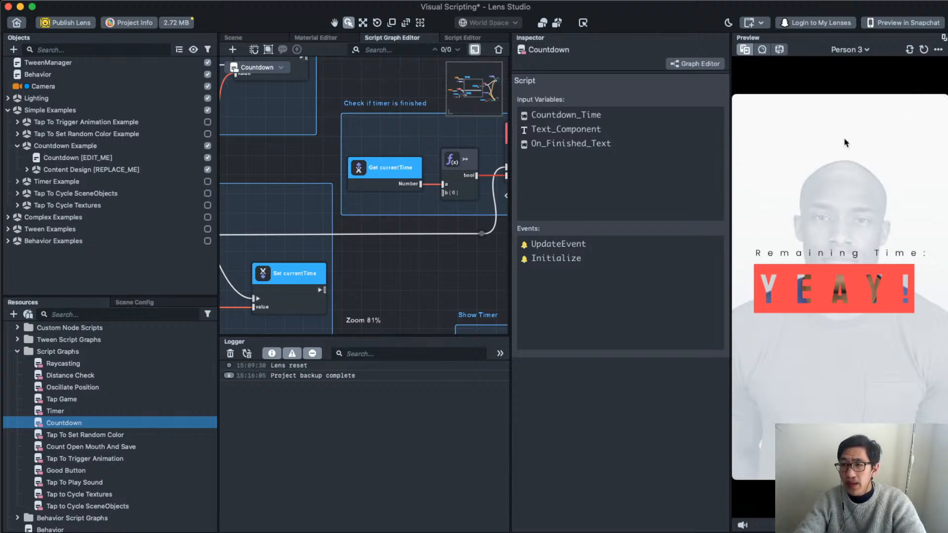
scroll(378, 298, down, 8)
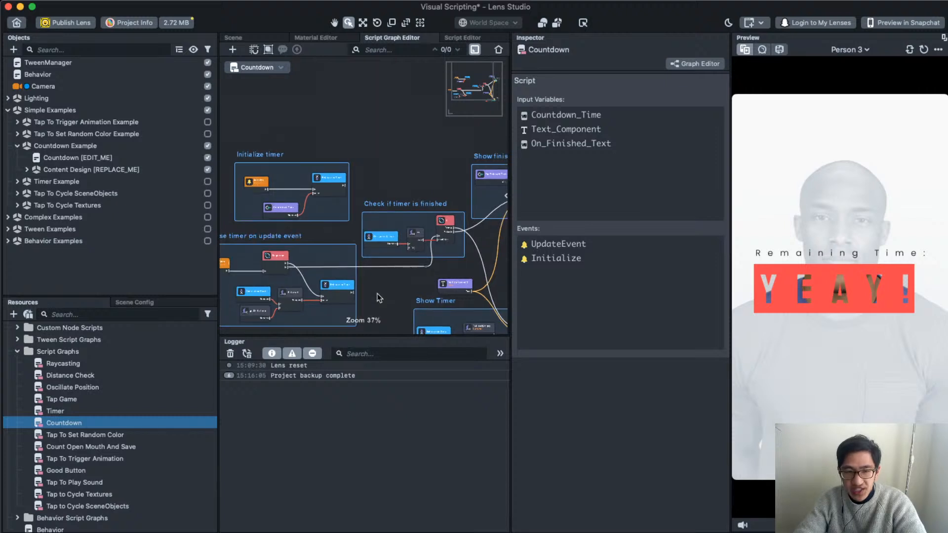
scroll(422, 268, up, 1)
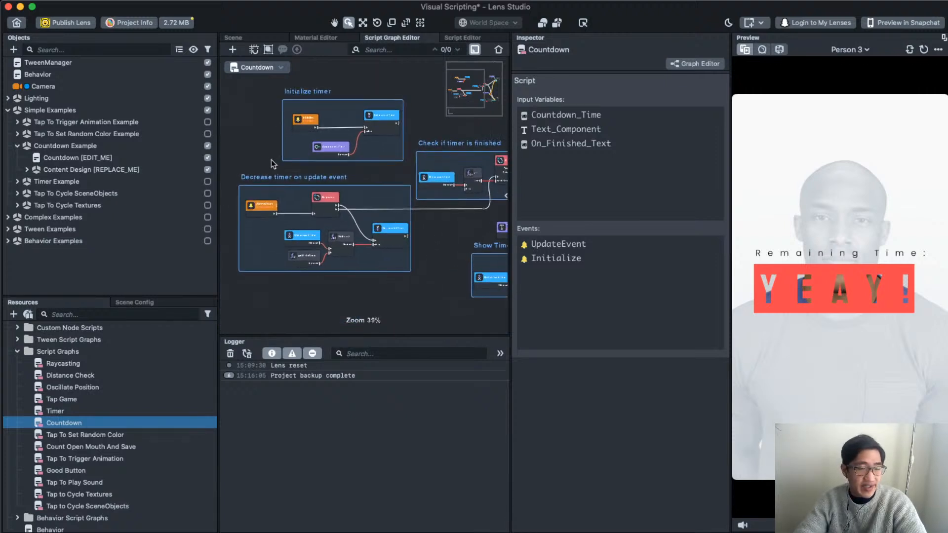
scroll(342, 79, up, 10)
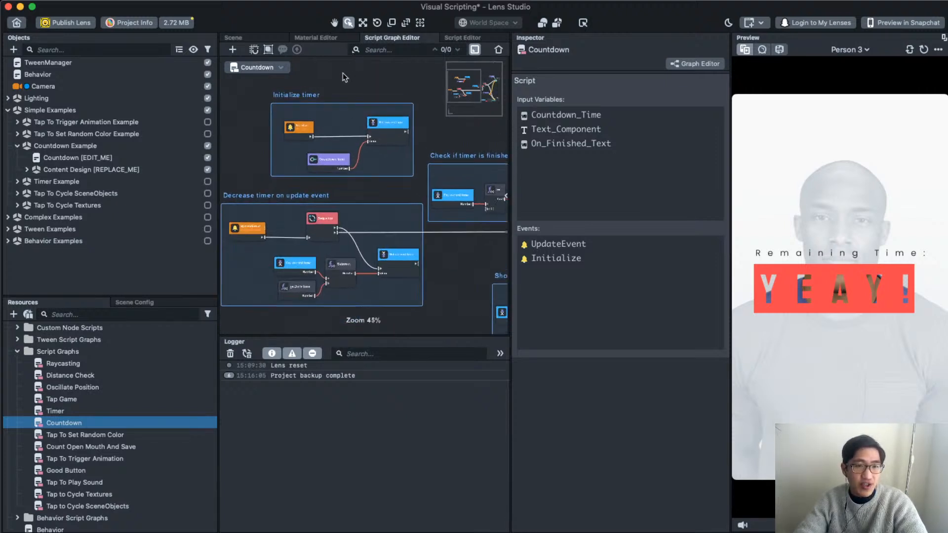
middle_drag(239, 126, 344, 113)
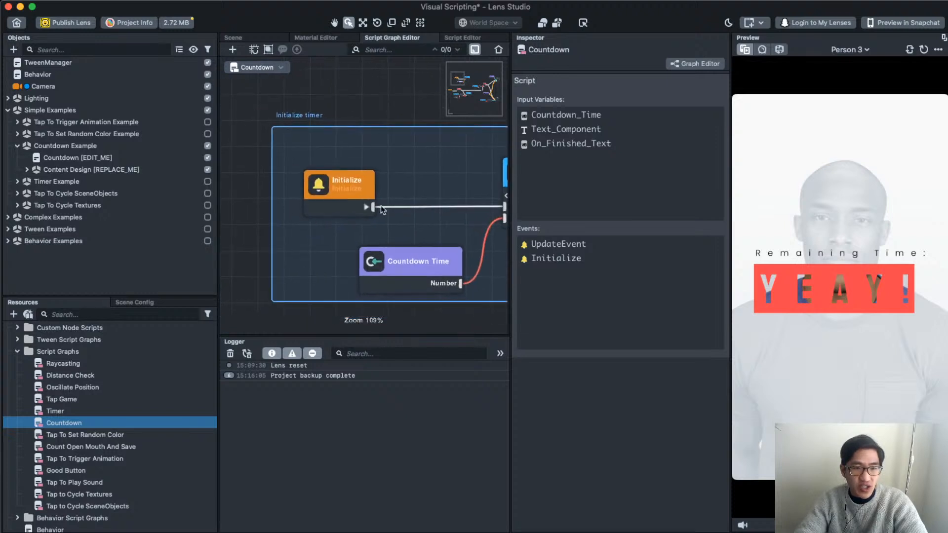
middle_drag(399, 101, 317, 127)
scroll(433, 170, down, 2)
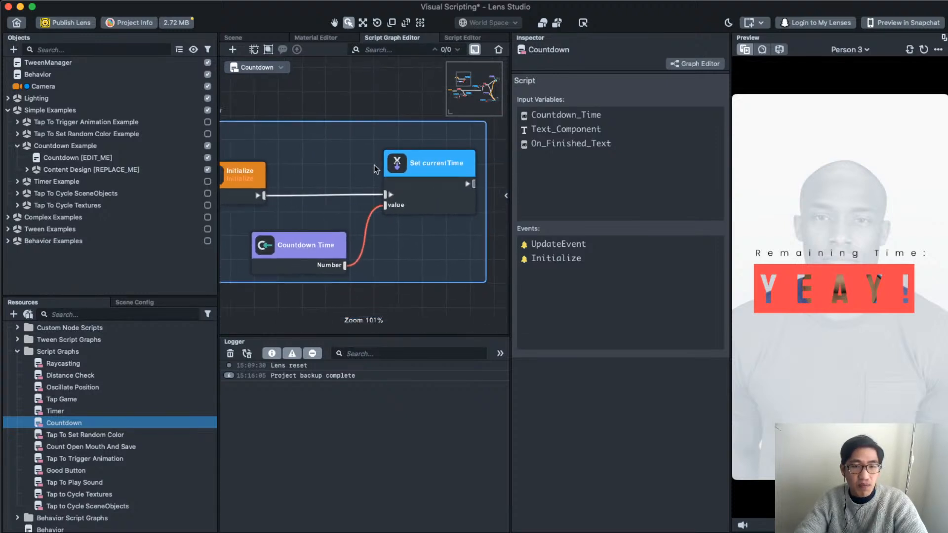
click(434, 171)
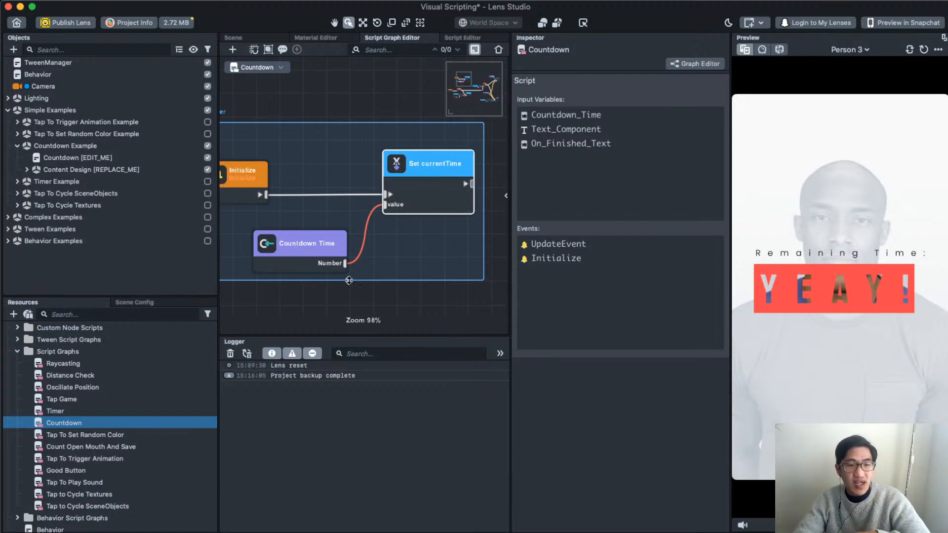
scroll(322, 304, down, 2)
click(323, 246)
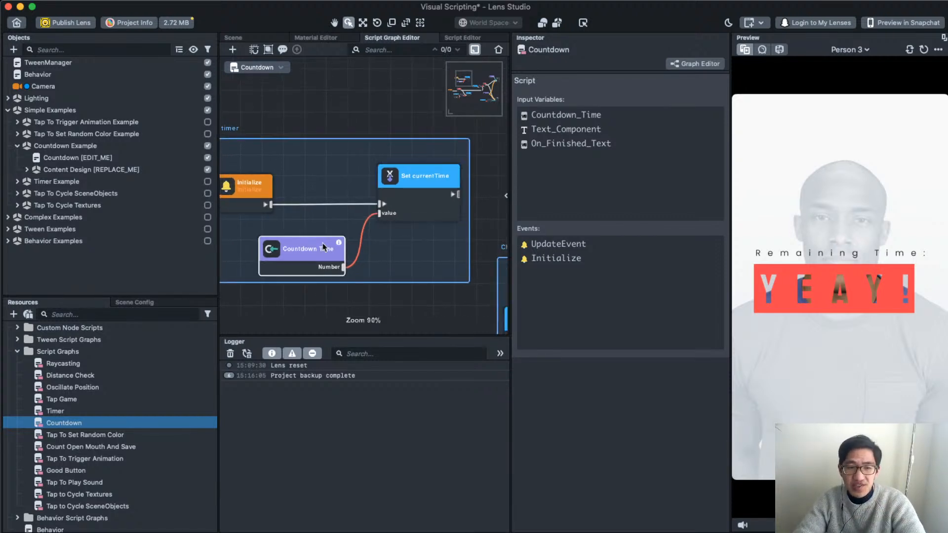
scroll(419, 325, down, 1)
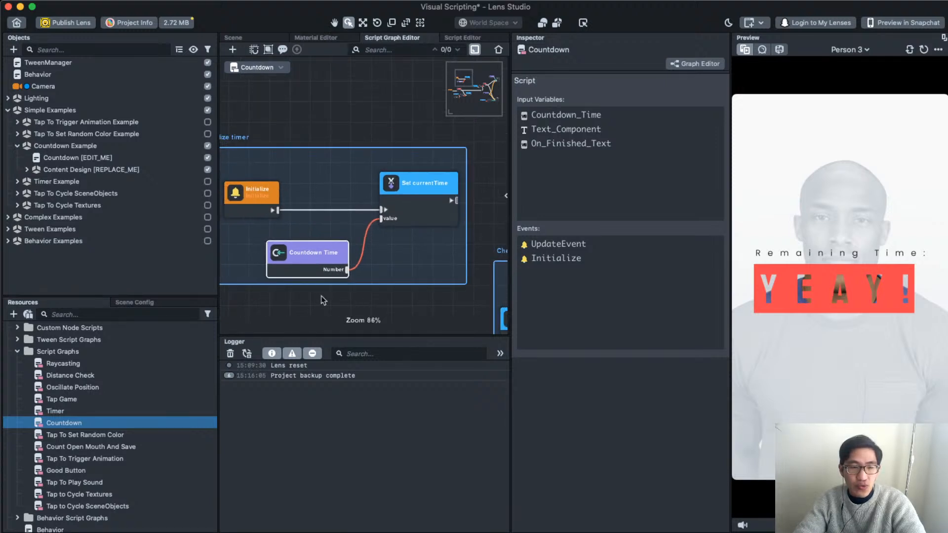
- Examine the Decrease timer on update event group, following the UpdateEvent, Sequence, Subtract and getDeltaTime nodes
scroll(340, 297, down, 4)
scroll(371, 232, down, 5)
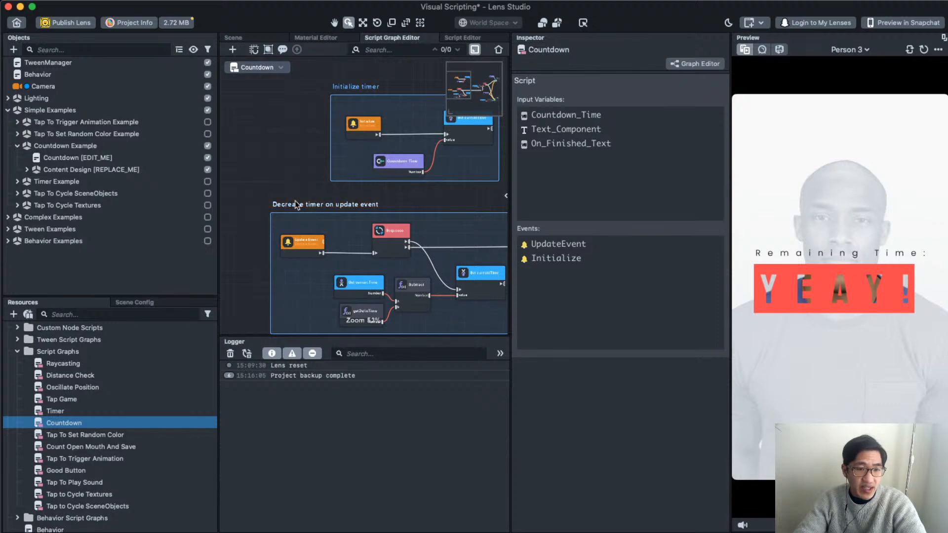
scroll(362, 285, up, 8)
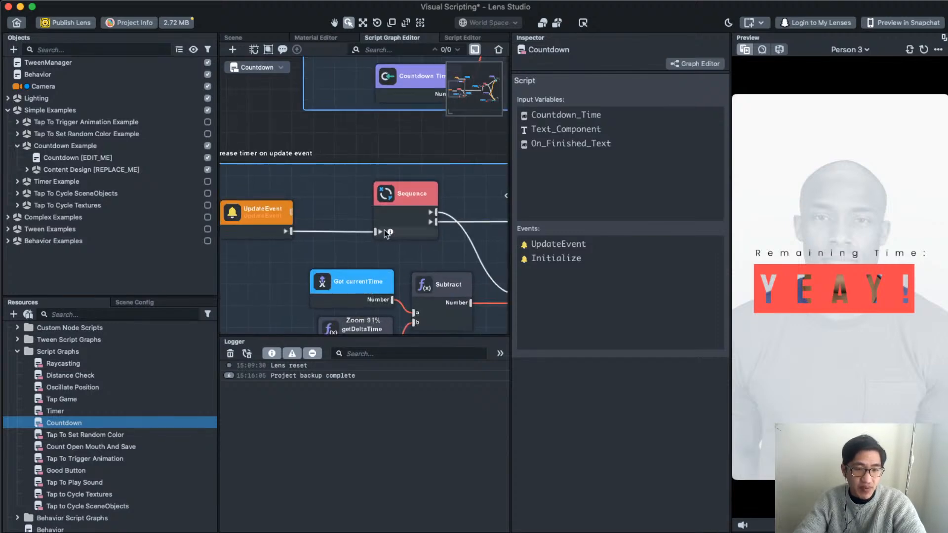
scroll(340, 217, down, 3)
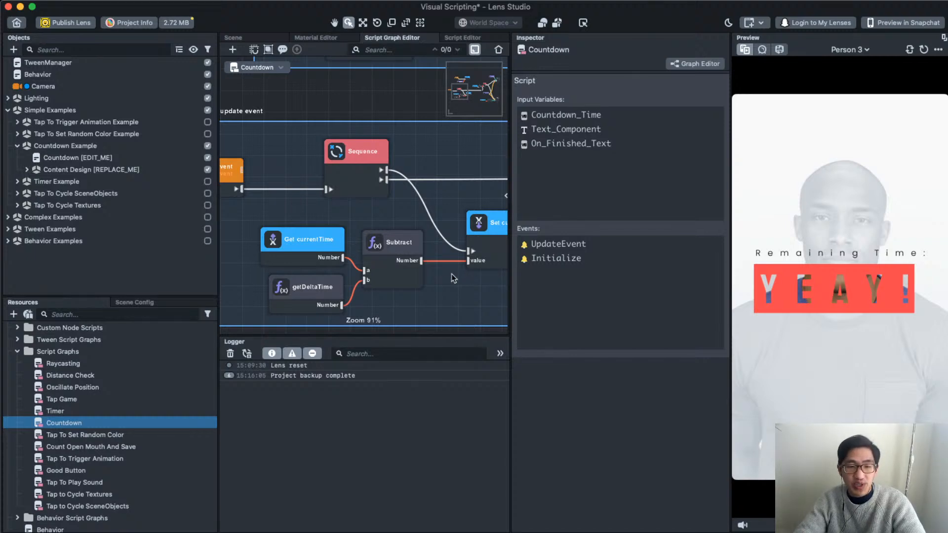
scroll(451, 274, down, 3)
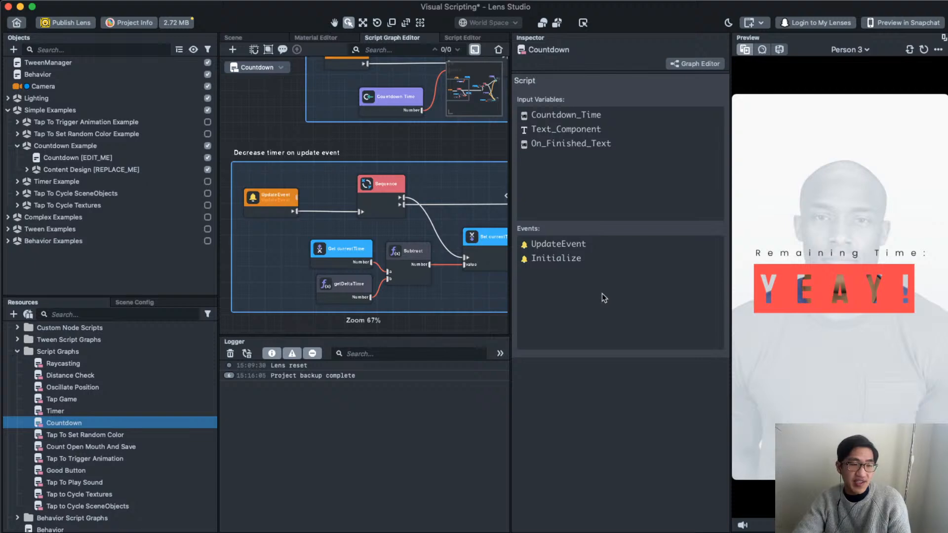
- Collapse and hide the Countdown Example, and preview the Timer Example by showing it and hiding it again
click(16, 147)
click(207, 146)
click(207, 158)
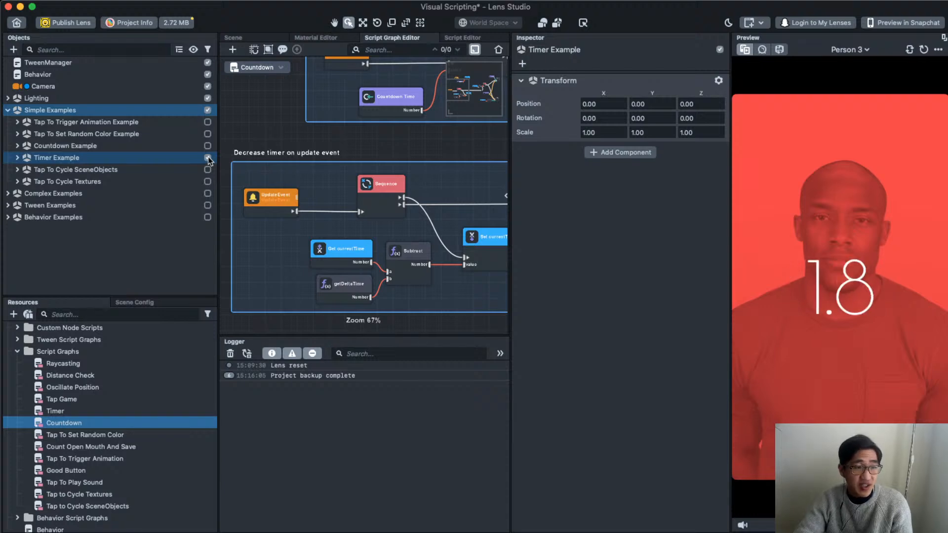
click(207, 158)
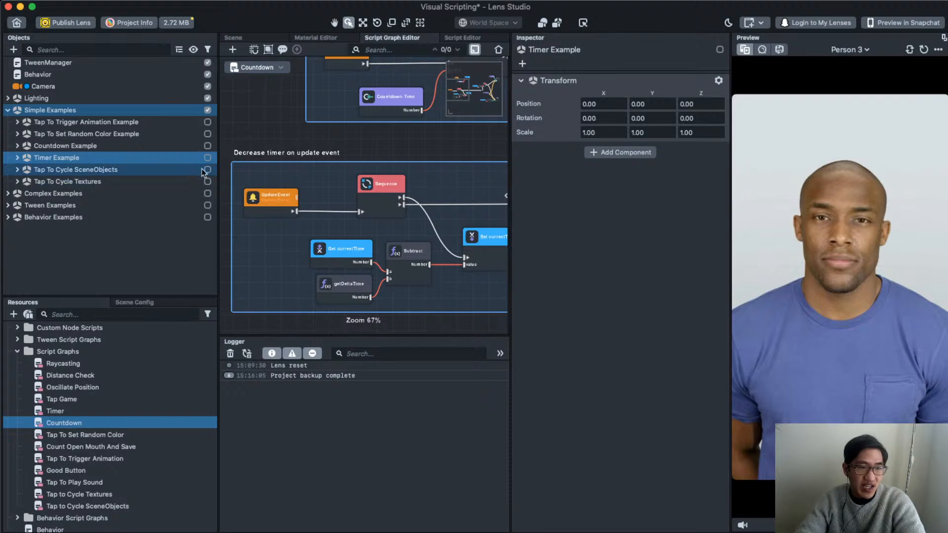
- Show and expand the Tap To Cycle SceneObjects example, and select its [EDIT_ME] script object
click(207, 170)
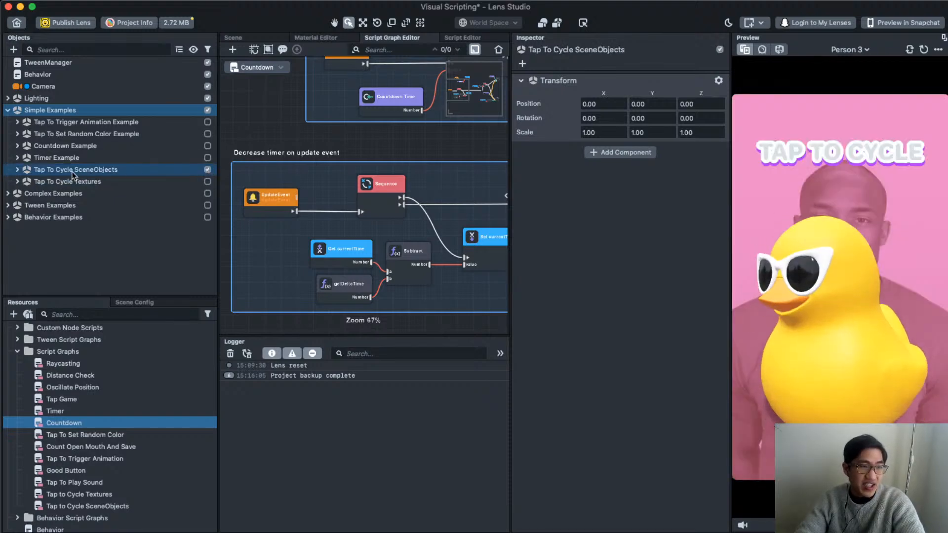
click(16, 170)
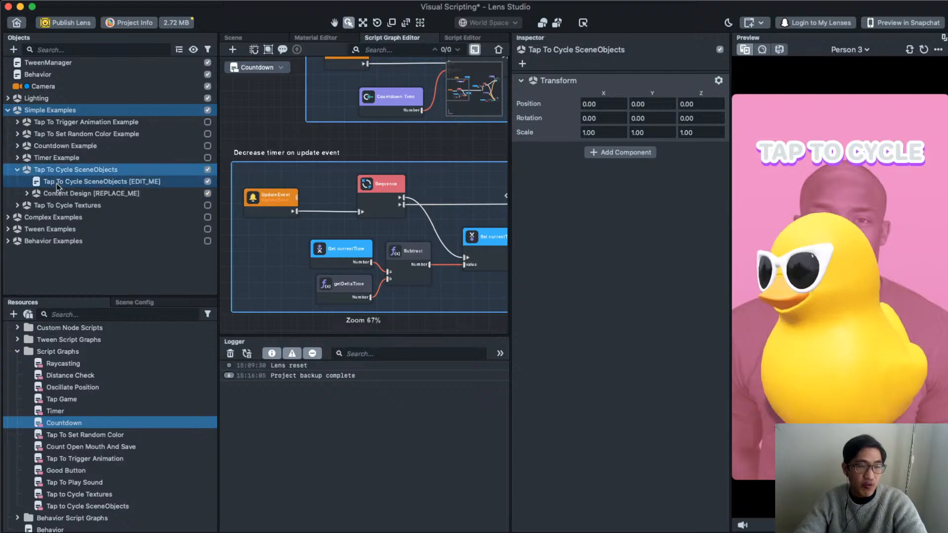
click(17, 170)
click(17, 170)
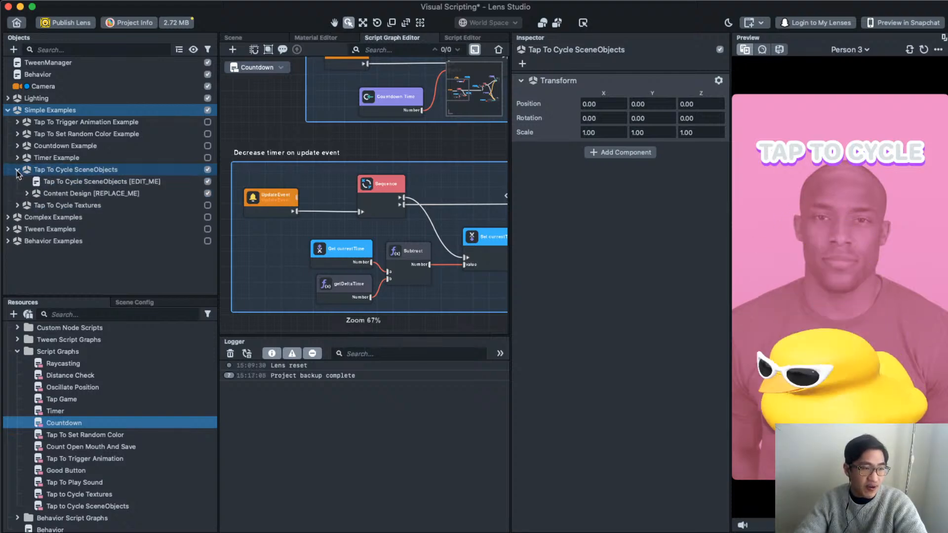
click(92, 182)
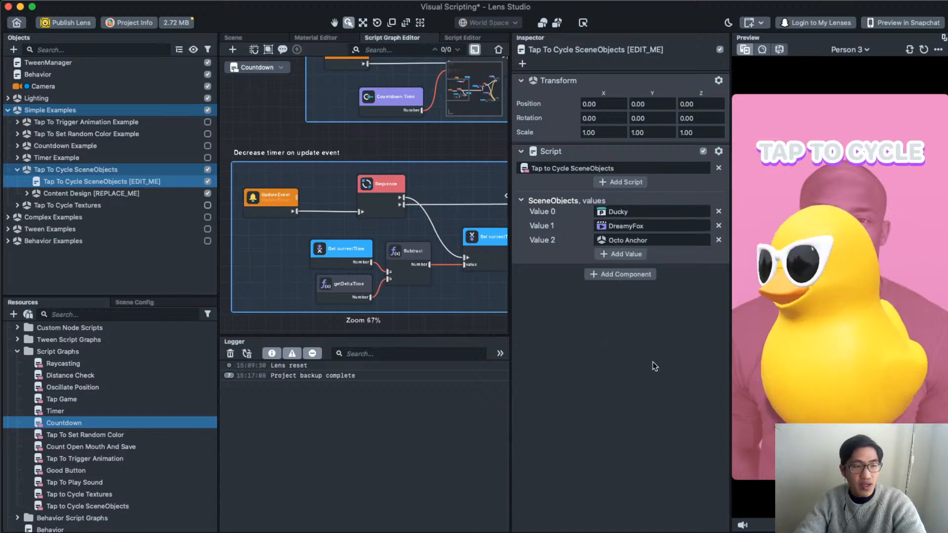
- Locate the Tap to Cycle SceneObjects script asset from its object and open its script graph to view the whole node layout
right_click(563, 171)
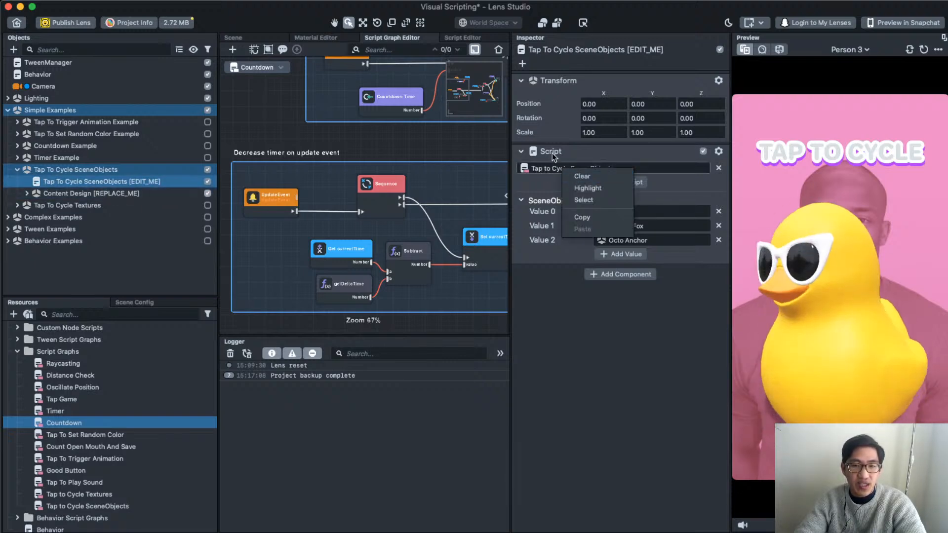
click(551, 158)
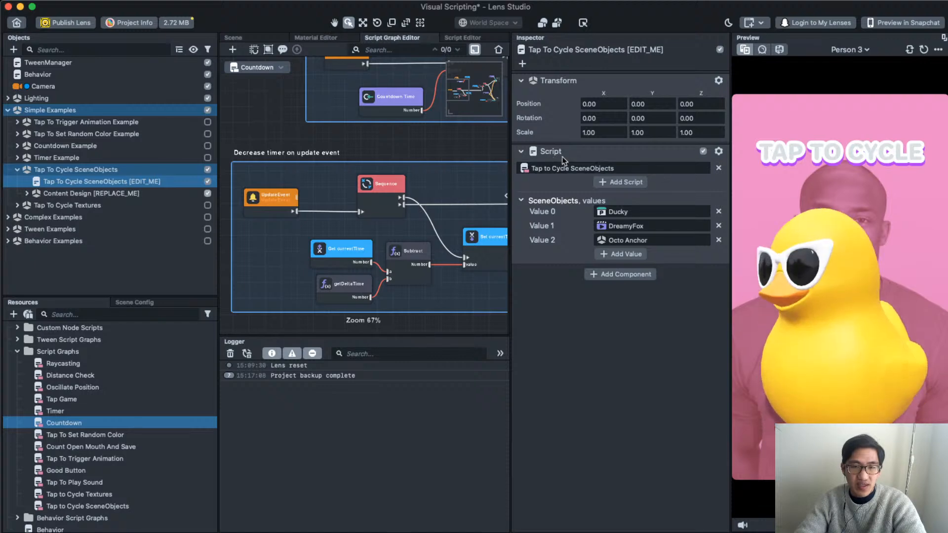
right_click(551, 169)
click(572, 198)
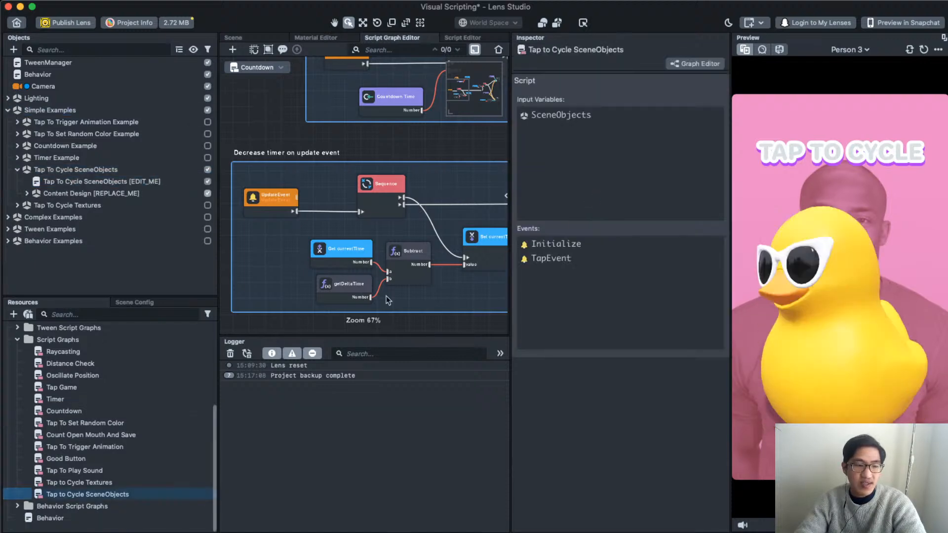
double_click(69, 494)
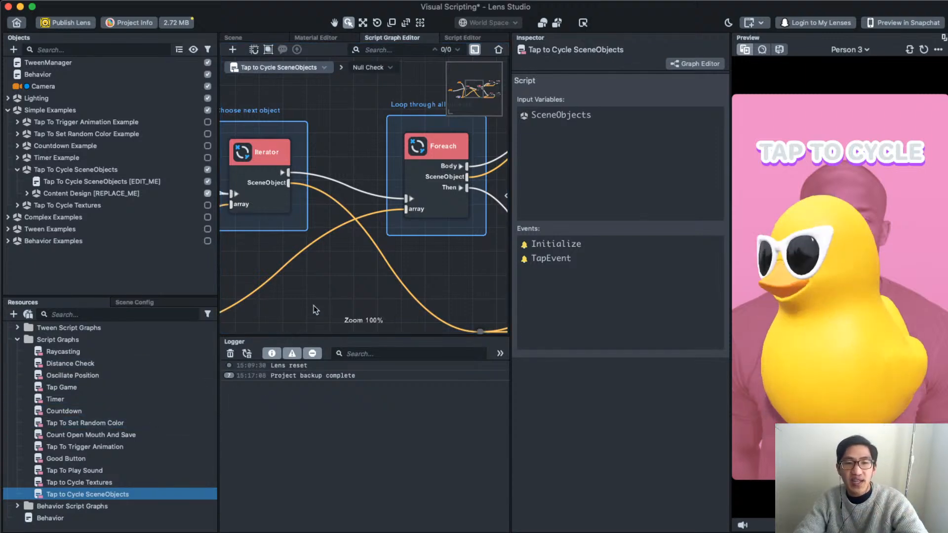
scroll(339, 266, down, 5)
scroll(339, 266, down, 4)
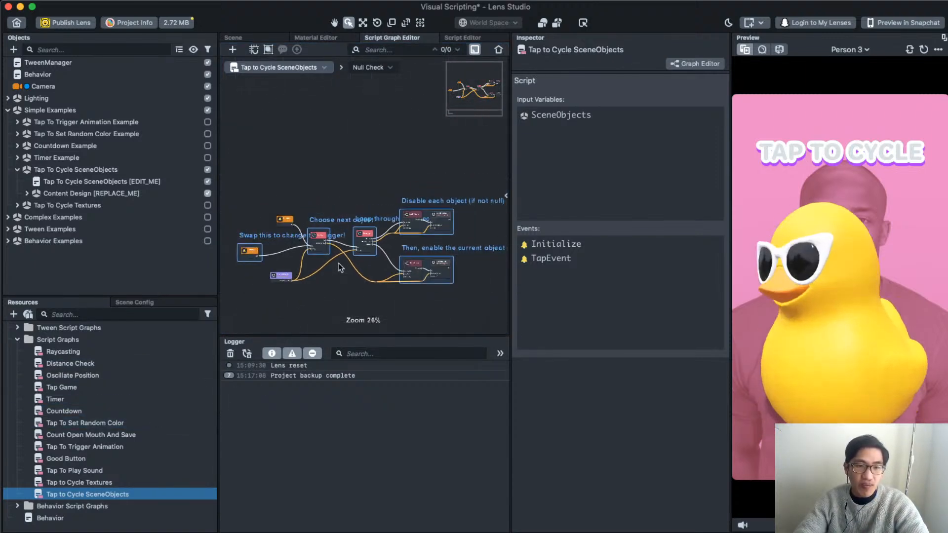
- Examine the Tap to Cycle SceneObjects graph from the TapEvent and SceneObjects nodes through Iterator and Foreach to the setEnabled groups
scroll(348, 264, up, 6)
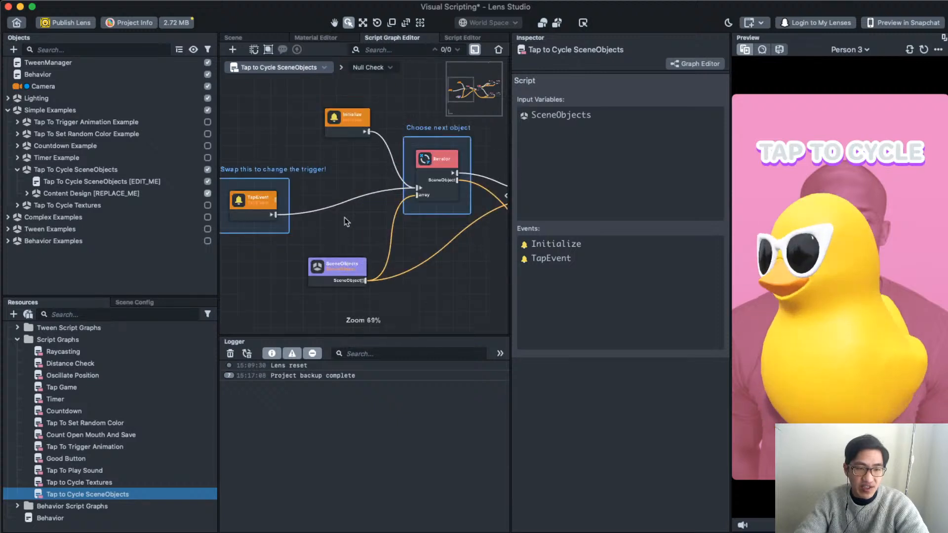
scroll(367, 231, down, 1)
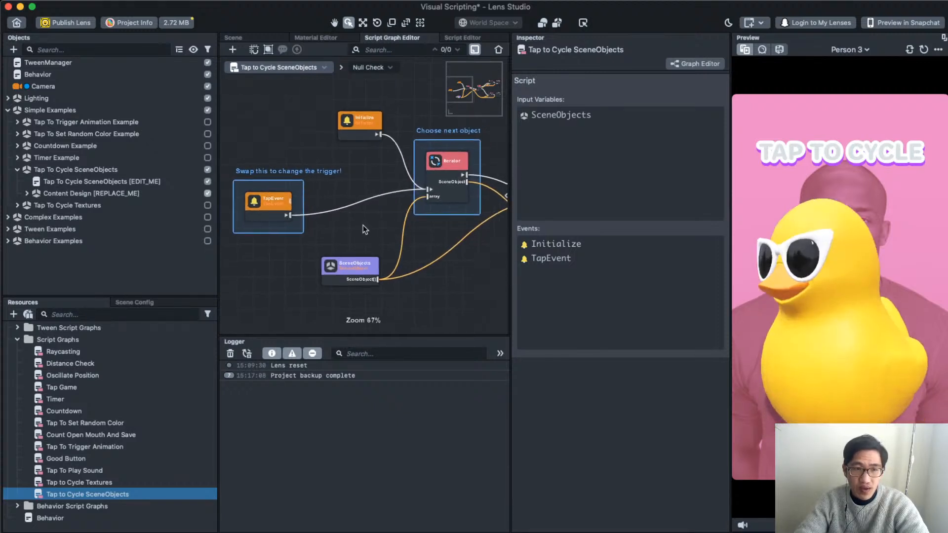
drag(367, 231, 273, 243)
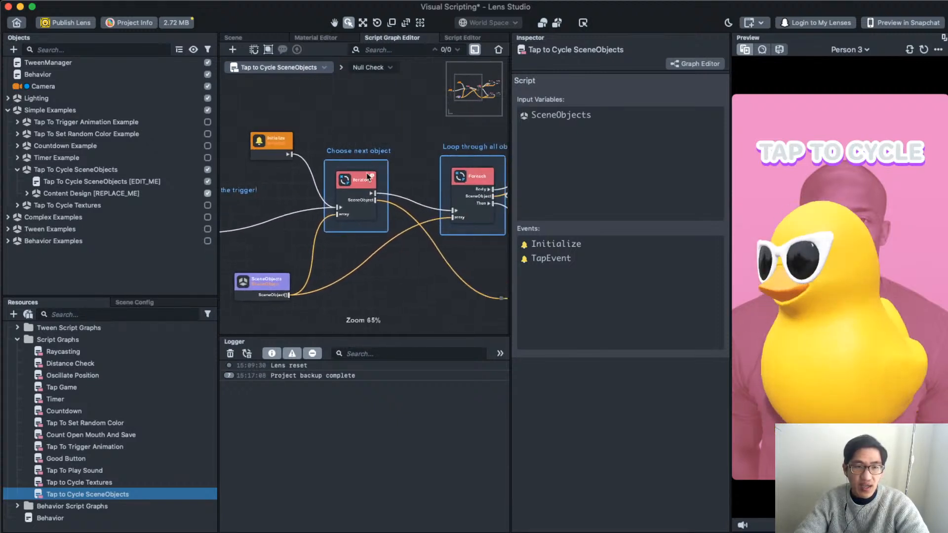
scroll(280, 148, up, 1)
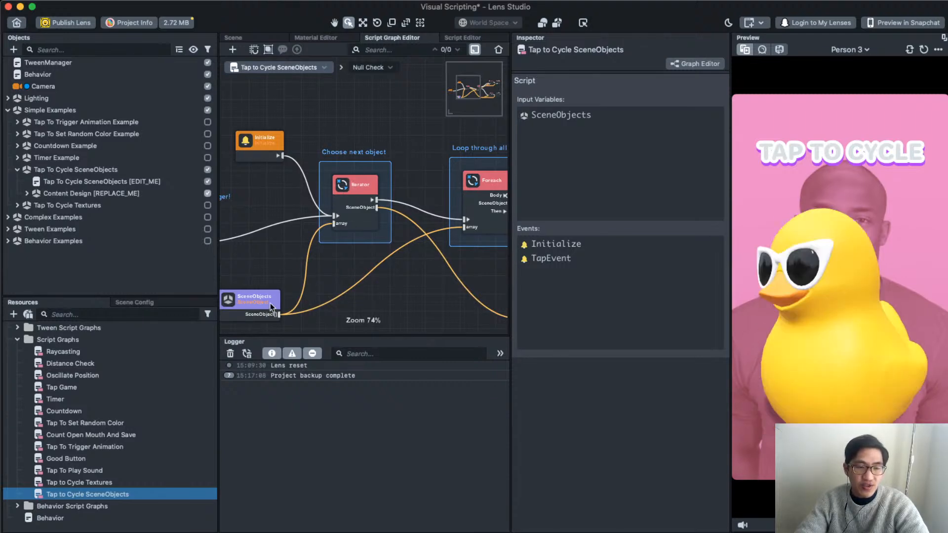
drag(252, 306, 254, 299)
middle_drag(371, 306, 284, 292)
scroll(364, 290, down, 2)
middle_drag(423, 264, 313, 296)
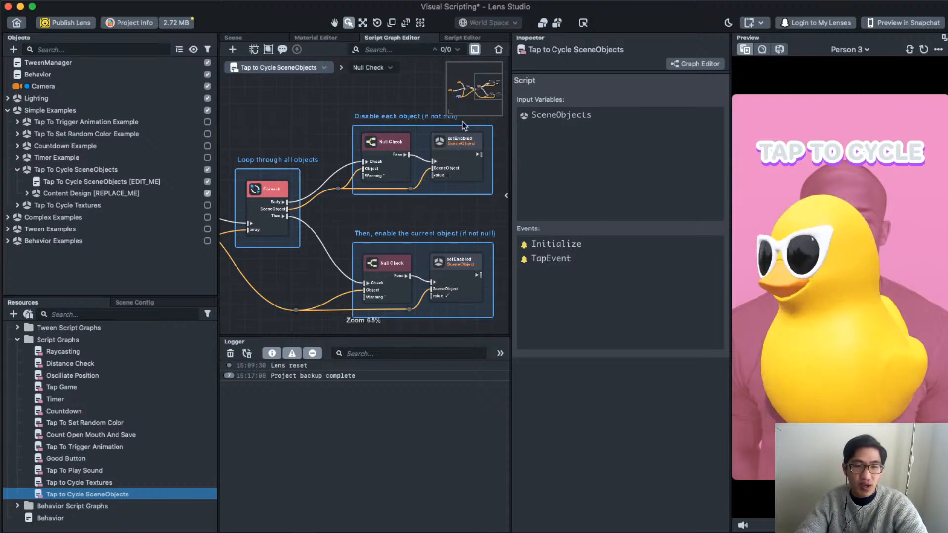
- Review the overall node flow, then inspect the TapEvent node in the "Swap this to change the trigger!" group
scroll(331, 266, down, 5)
middle_drag(298, 262, 413, 250)
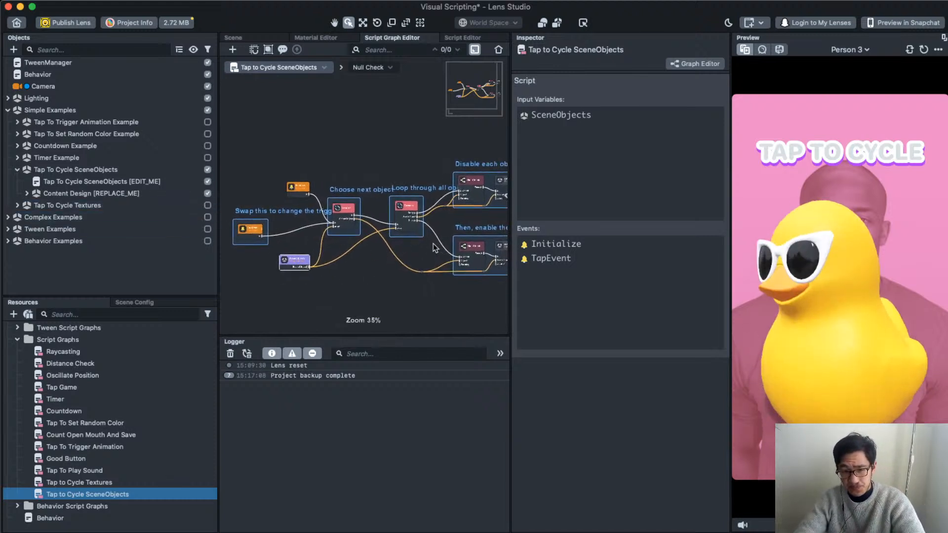
scroll(388, 259, up, 1)
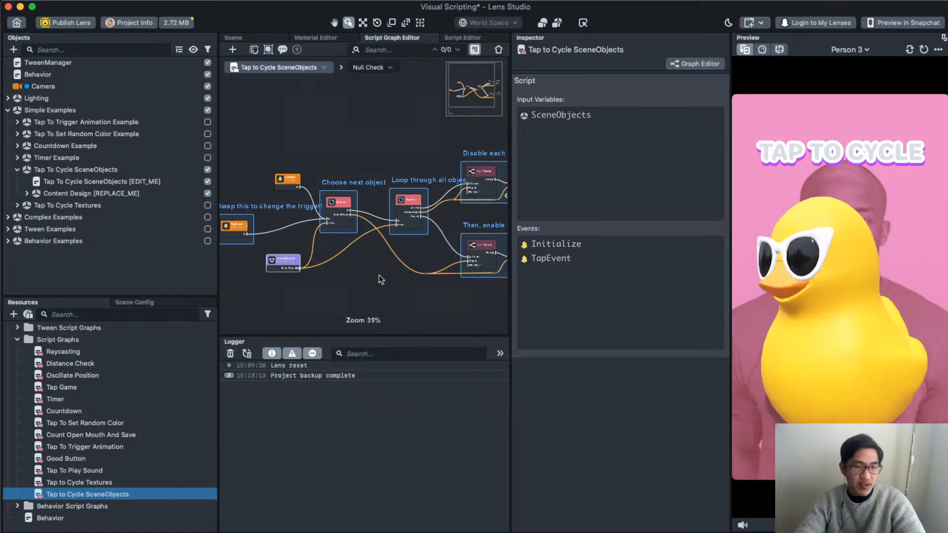
scroll(351, 283, up, 1)
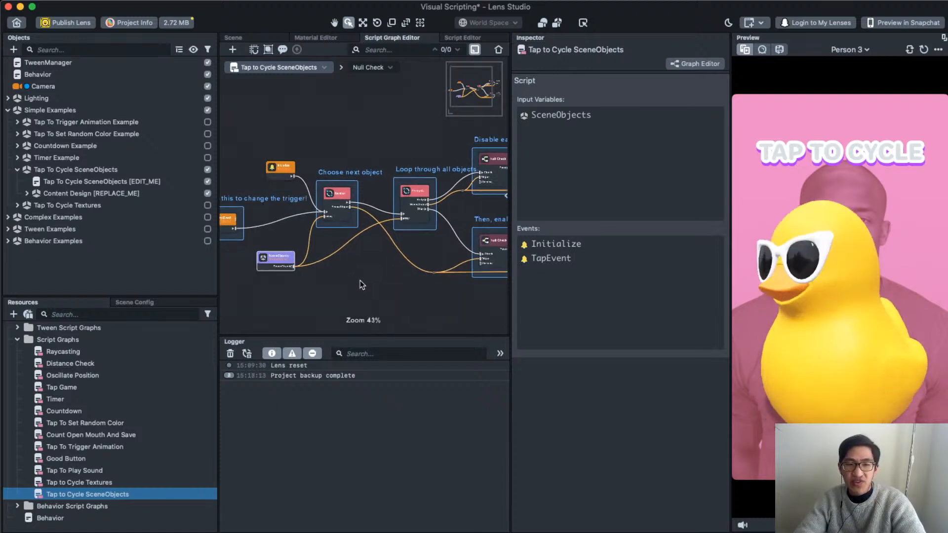
middle_drag(349, 280, 404, 295)
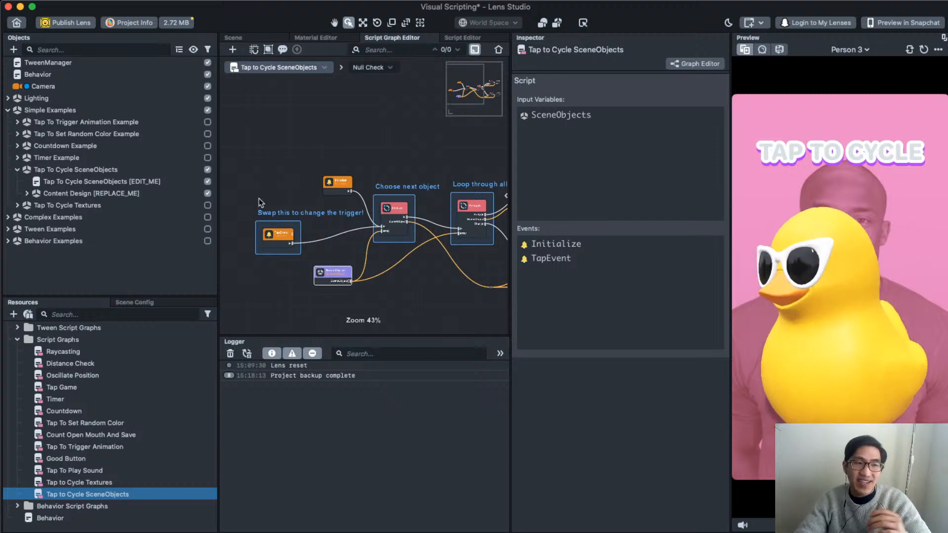
scroll(263, 195, up, 3)
scroll(263, 184, up, 5)
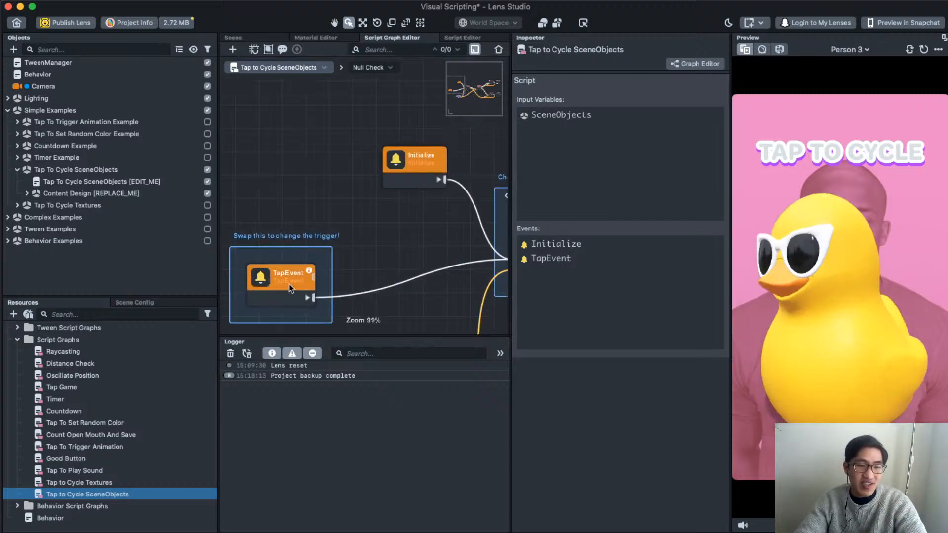
- Trace the connections from the TapEvent and SceneObjects nodes into the Iterator and Foreach nodes
middle_drag(400, 237, 328, 177)
scroll(439, 191, down, 1)
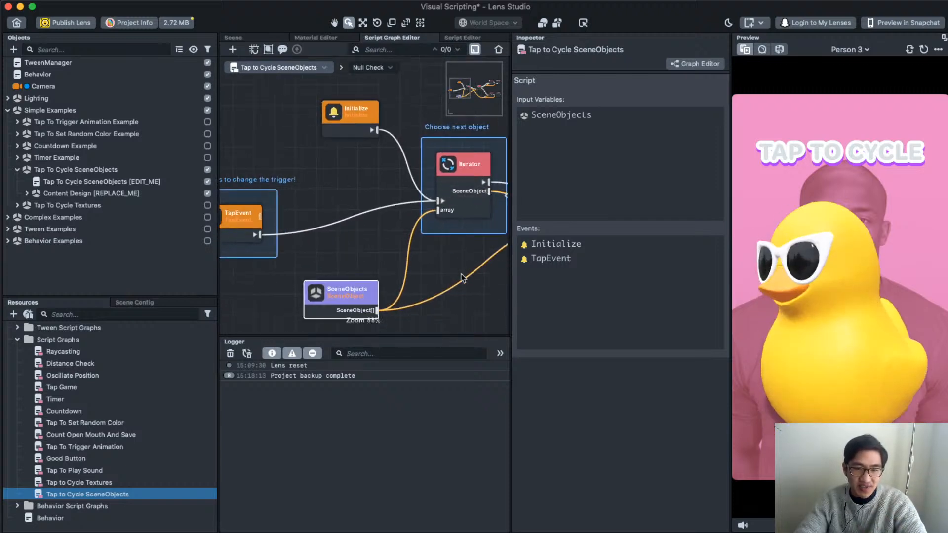
scroll(461, 272, down, 2)
middle_drag(462, 272, 408, 262)
scroll(449, 266, down, 2)
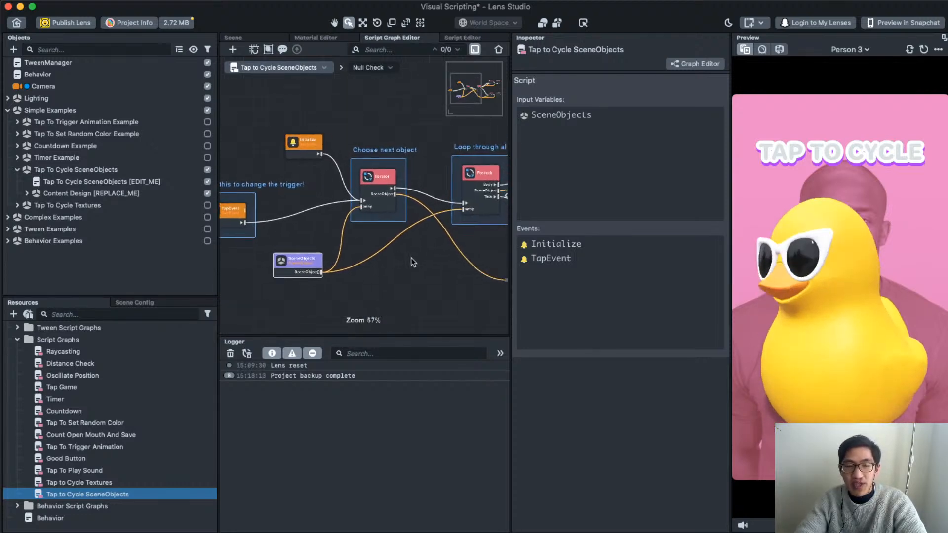
scroll(417, 264, down, 4)
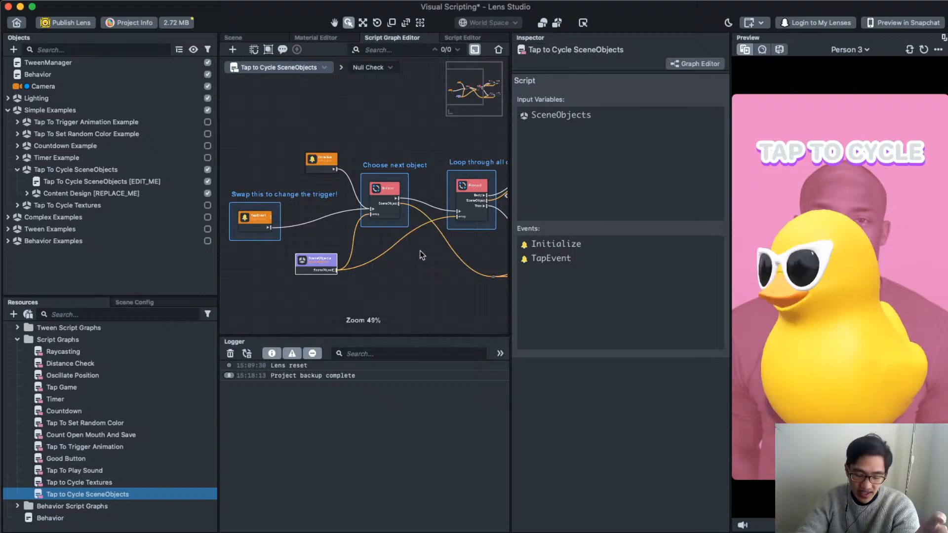
scroll(429, 253, up, 5)
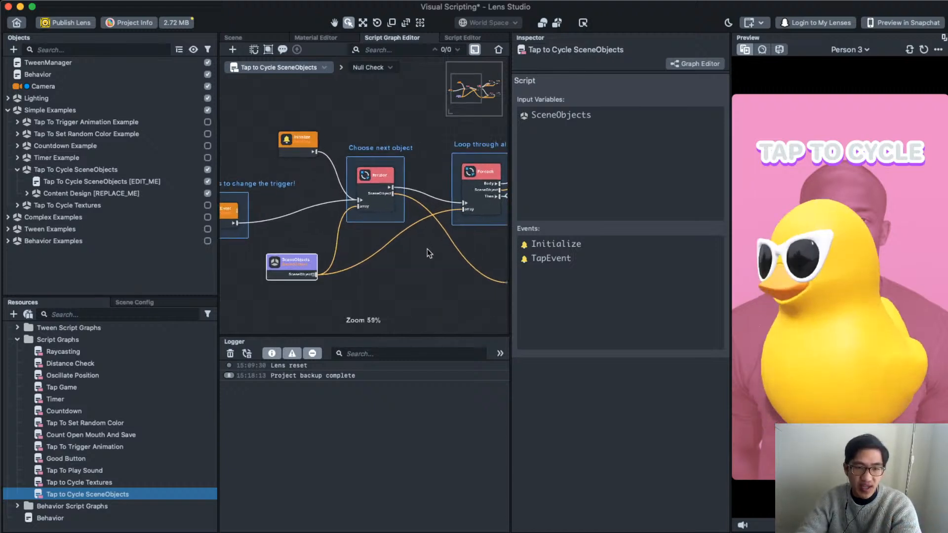
- Inspect the Initialize event node and its connection to the Iterator node
middle_drag(421, 262, 449, 308)
scroll(311, 141, up, 1)
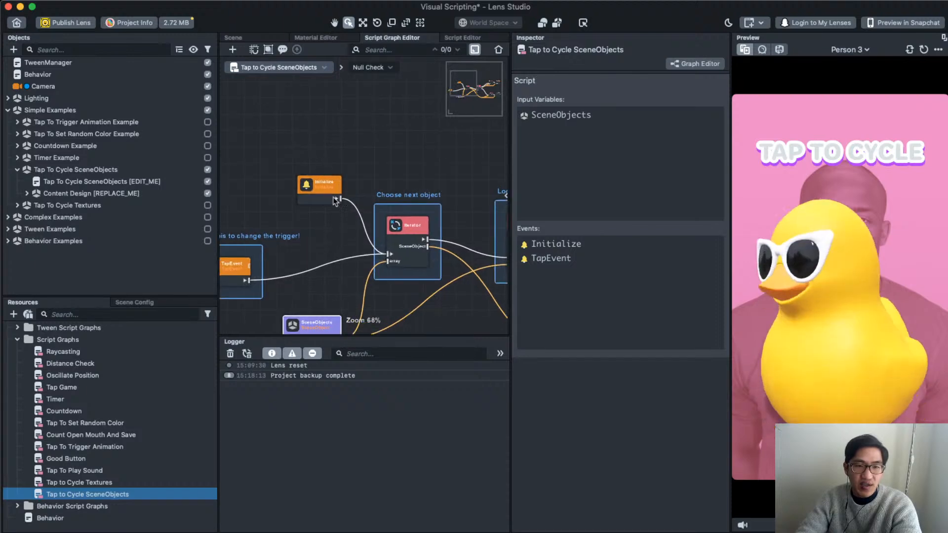
scroll(319, 190, up, 10)
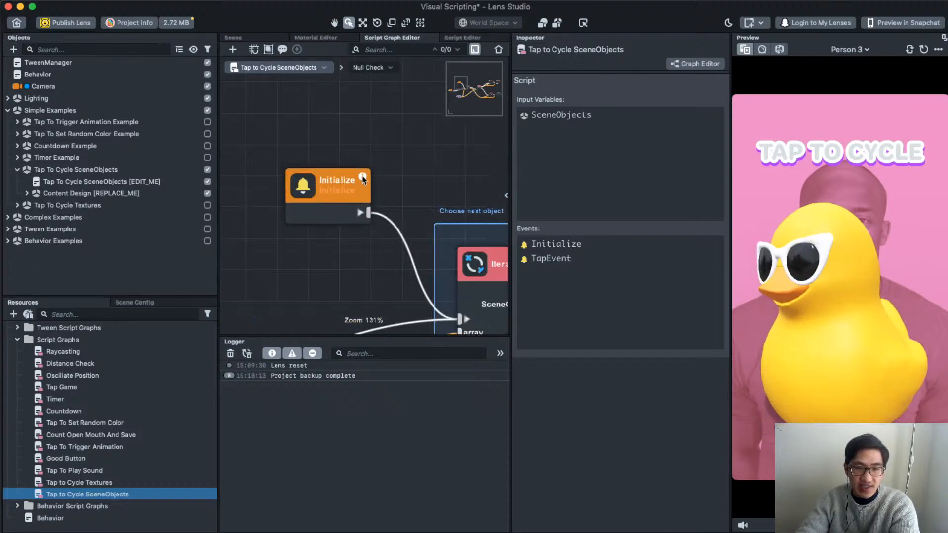
mouse_move(363, 181)
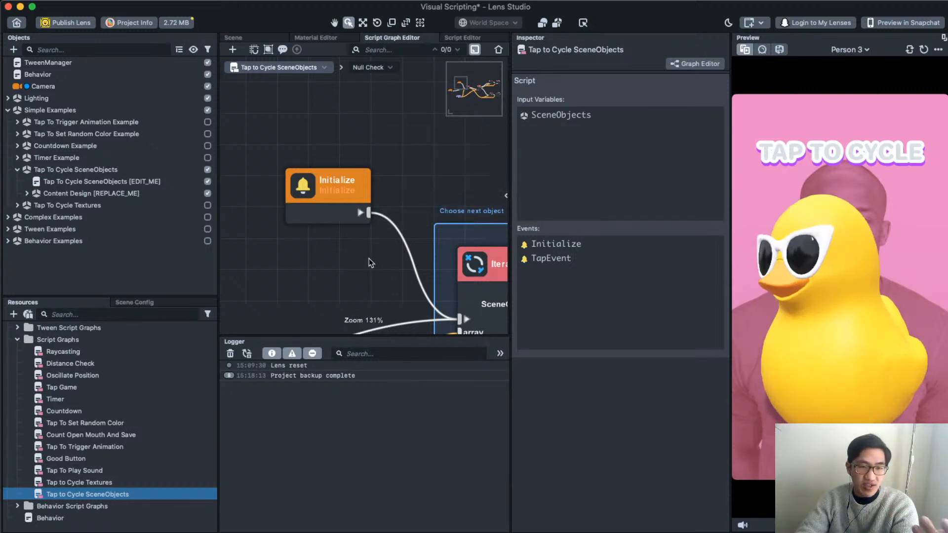
- Examine the Iterator node in the Choose next object group and the SceneObjects node feeding its array input
drag(370, 262, 288, 195)
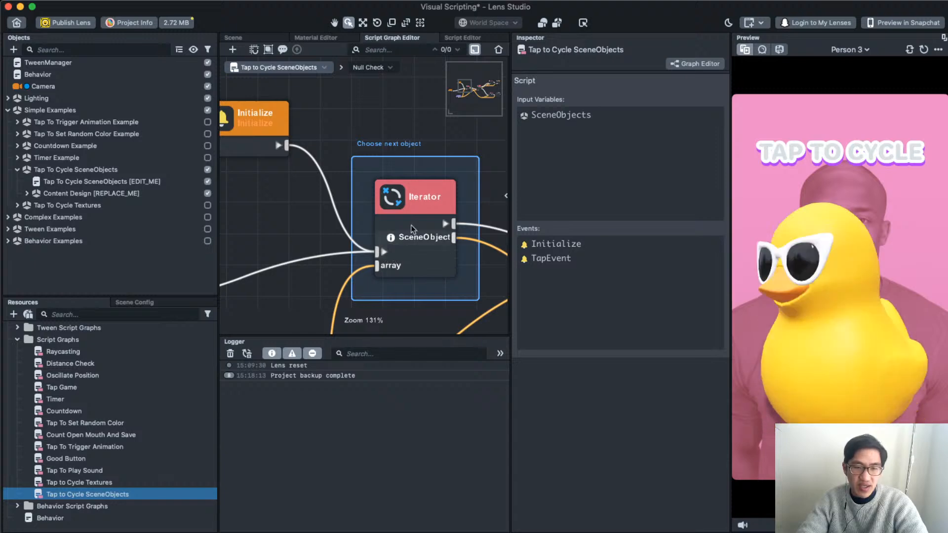
mouse_move(448, 189)
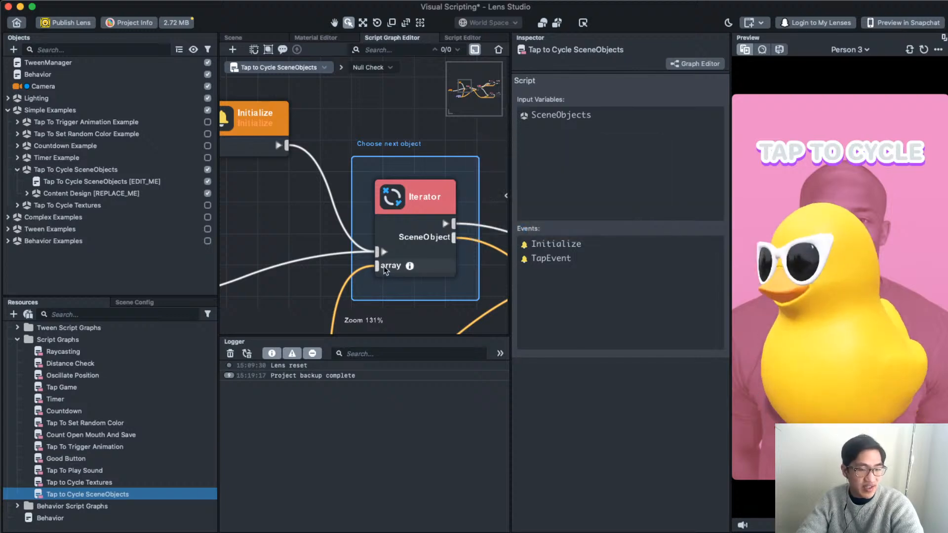
scroll(384, 269, down, 5)
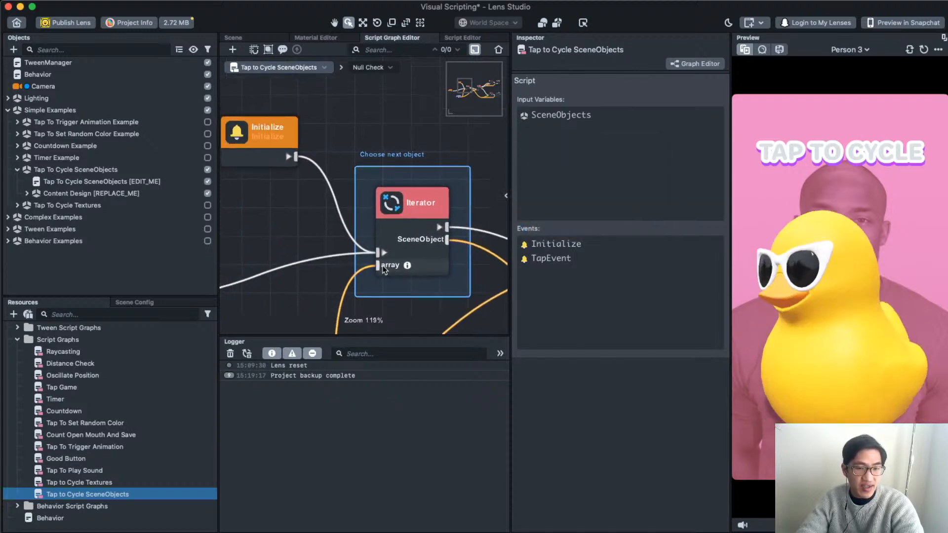
middle_drag(381, 294, 387, 227)
scroll(387, 227, down, 1)
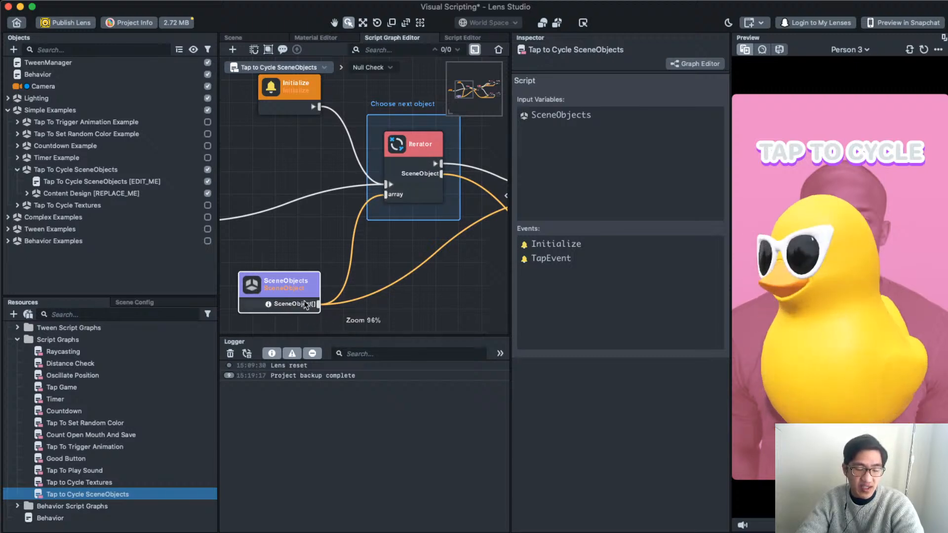
scroll(381, 255, up, 2)
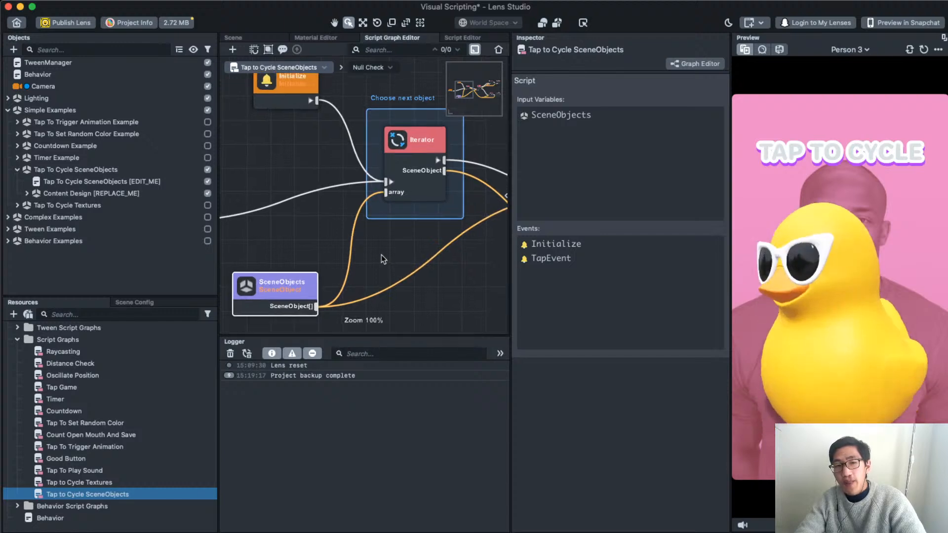
scroll(381, 254, down, 5)
middle_drag(382, 255, 412, 267)
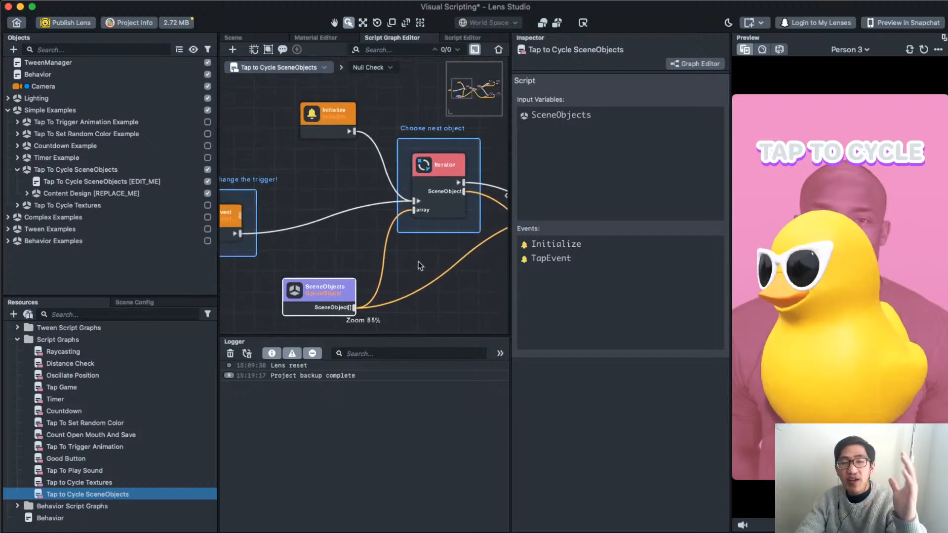
scroll(417, 266, down, 1)
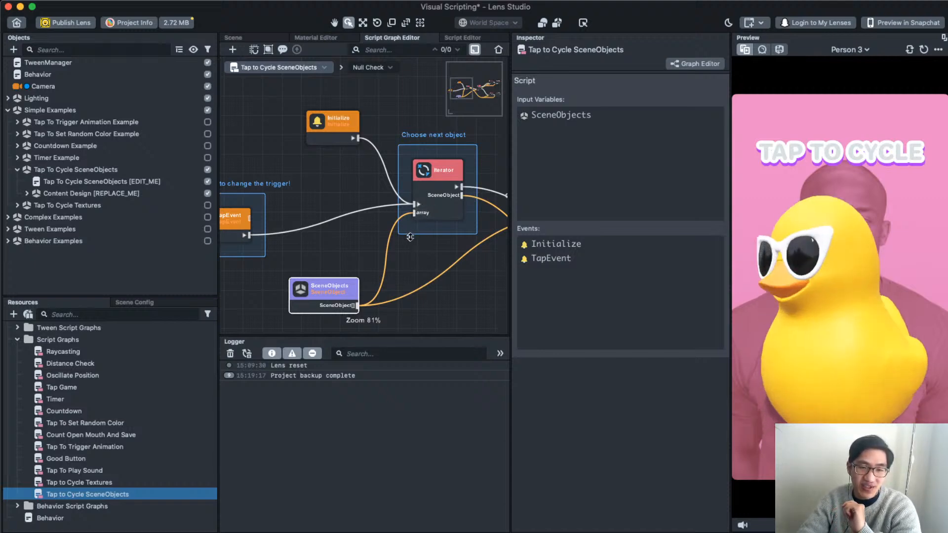
click(423, 261)
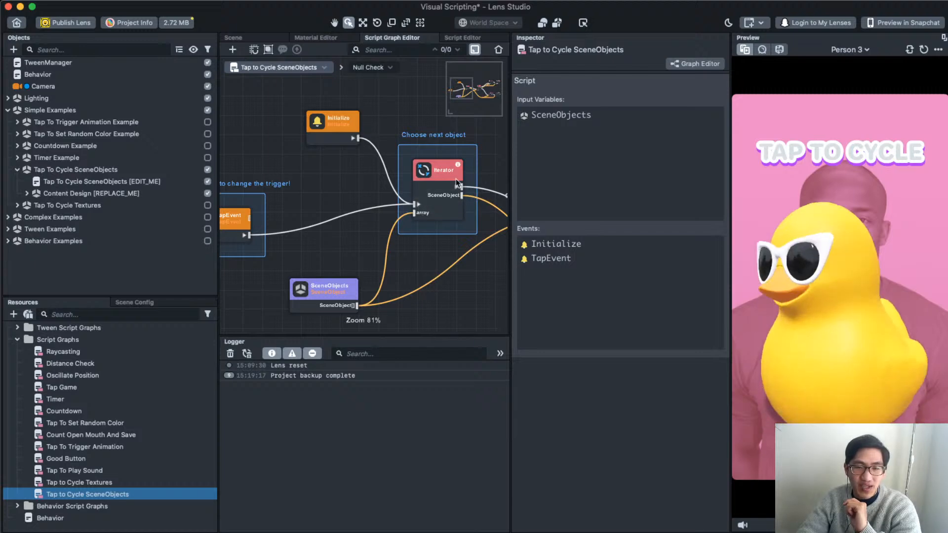
- Open the Iterator node's online documentation from its description and look through the page and its node categories
mouse_move(458, 165)
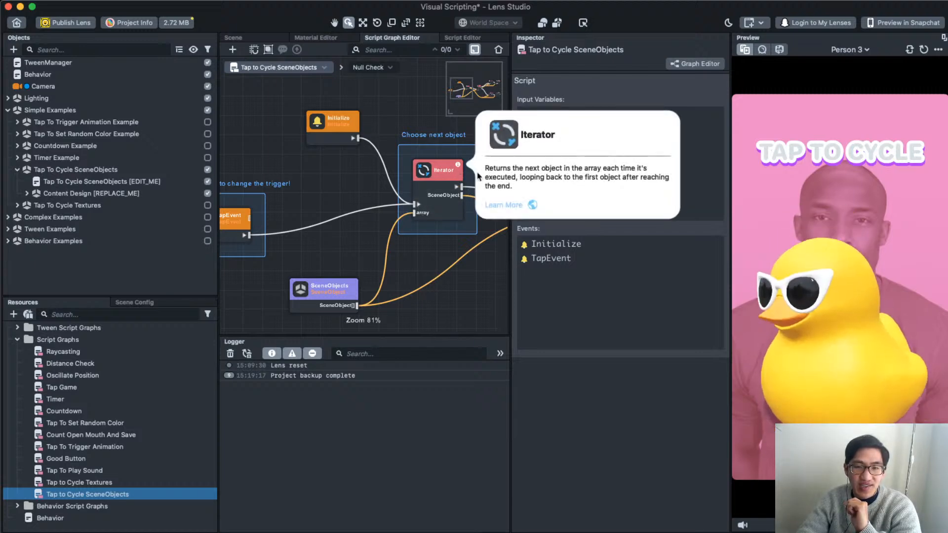
click(503, 205)
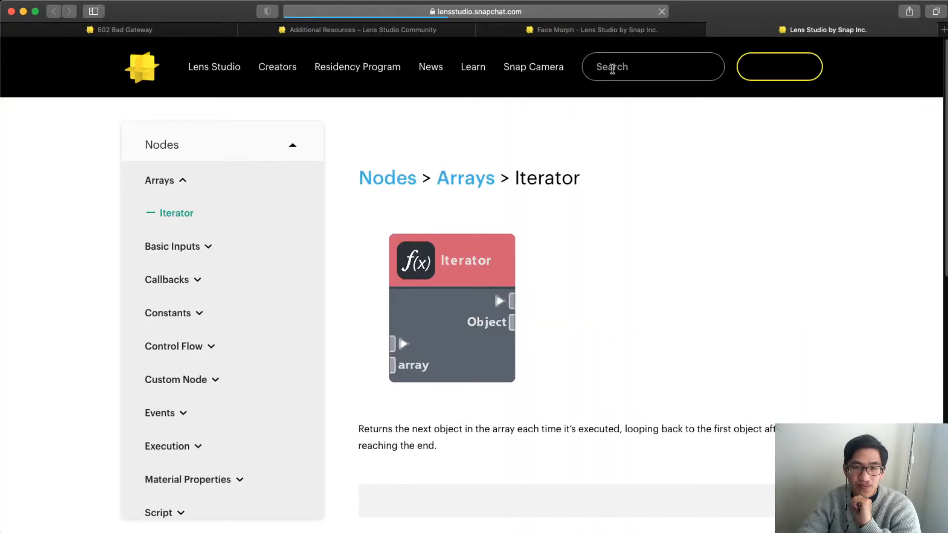
scroll(642, 279, down, 5)
scroll(641, 278, up, 3)
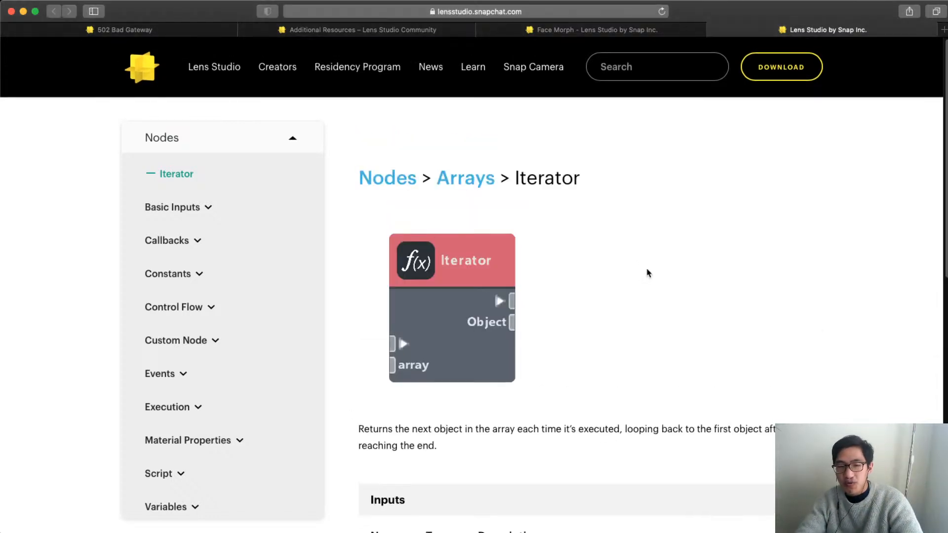
scroll(647, 272, down, 1)
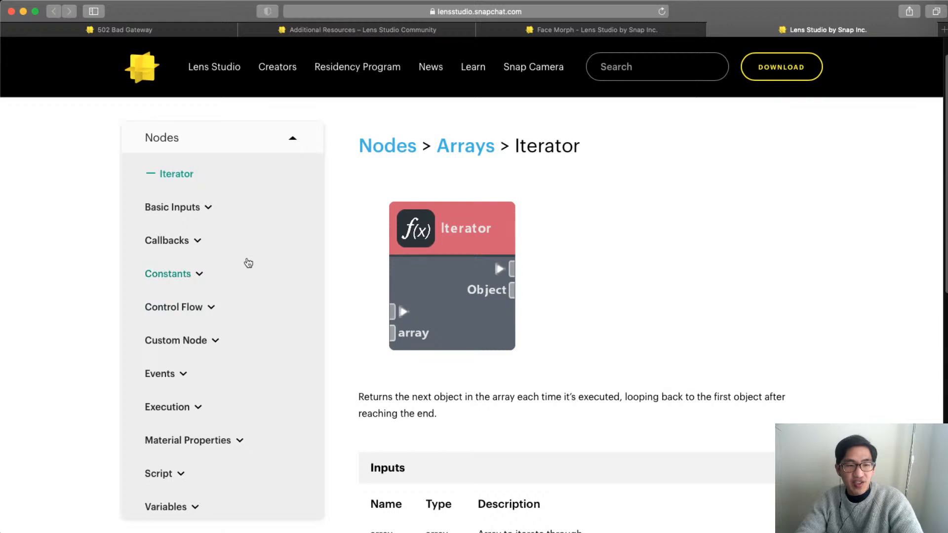
scroll(247, 262, up, 3)
click(193, 206)
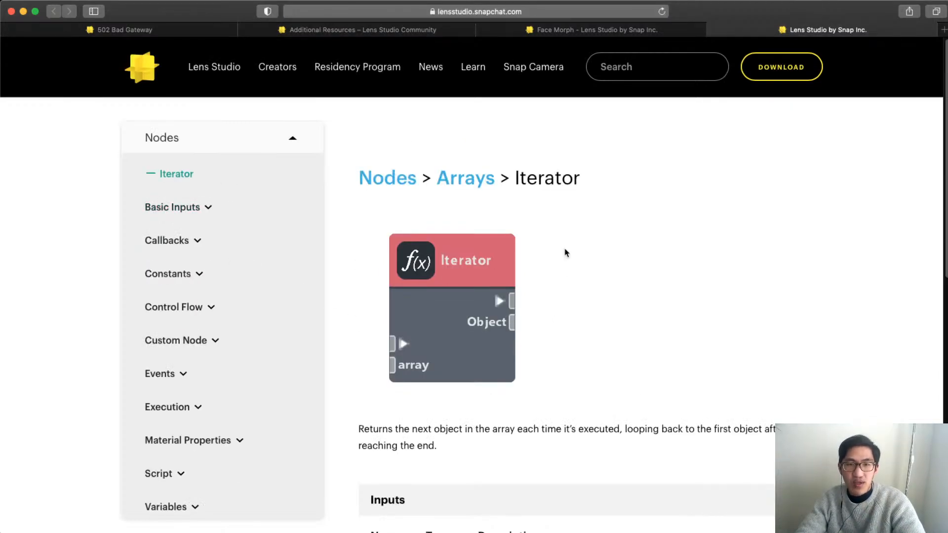
- Open the Getting Started video from the website's Visual Scripting learning page and decline the YouTube streaming offer
mouse_move(475, 70)
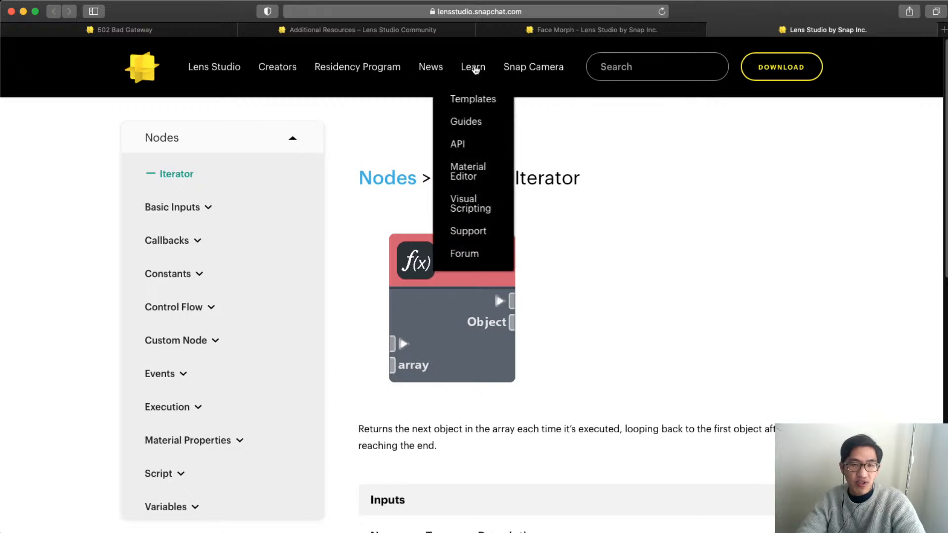
click(469, 204)
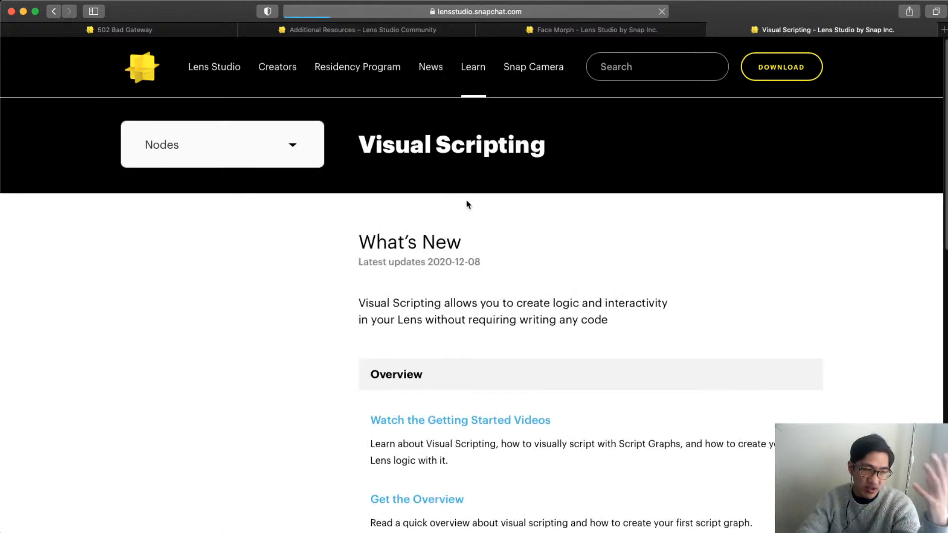
scroll(668, 258, down, 5)
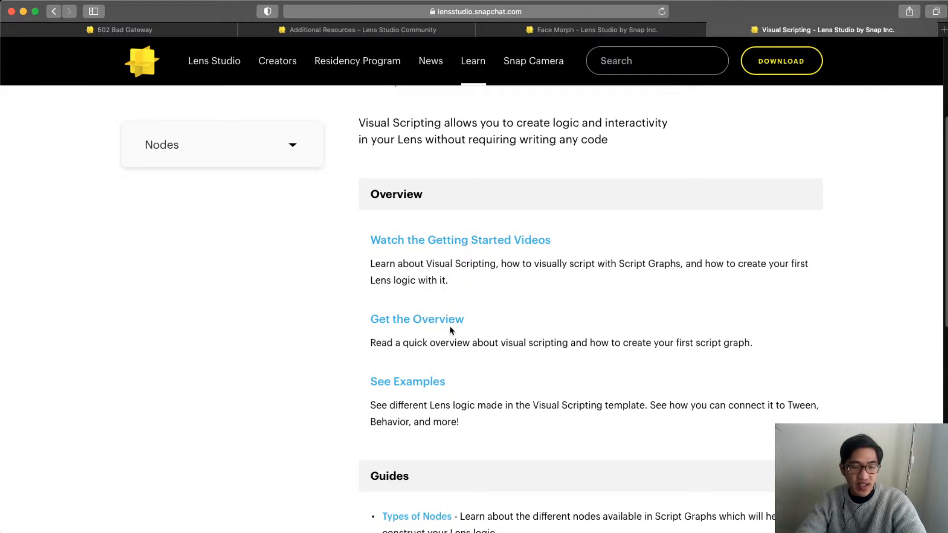
click(459, 245)
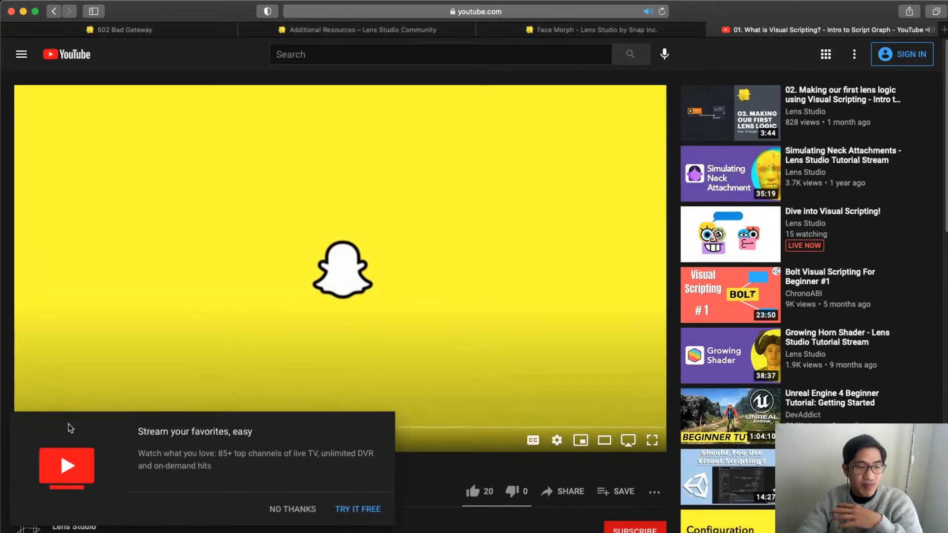
click(289, 508)
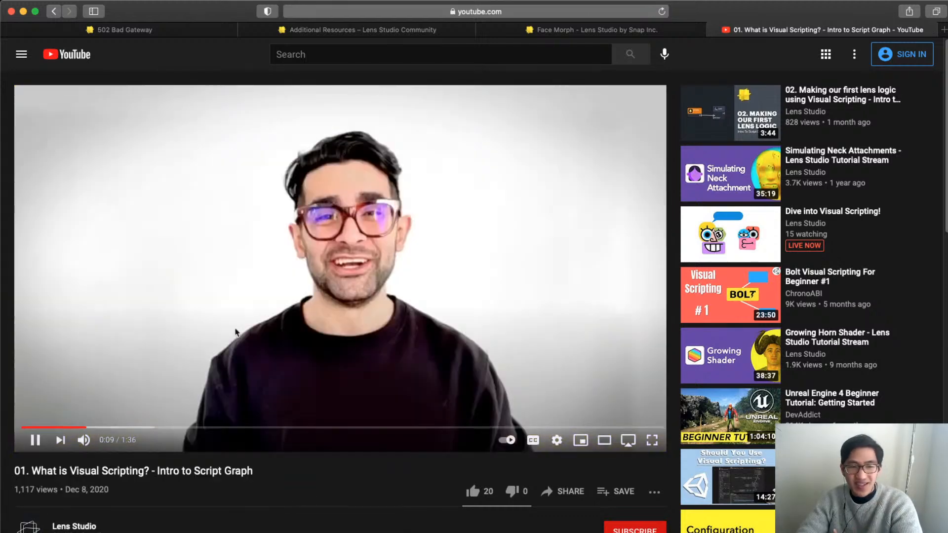
- Skim the "What is Visual Scripting?" video, pausing it along the way and skipping ahead to 1:17
click(358, 302)
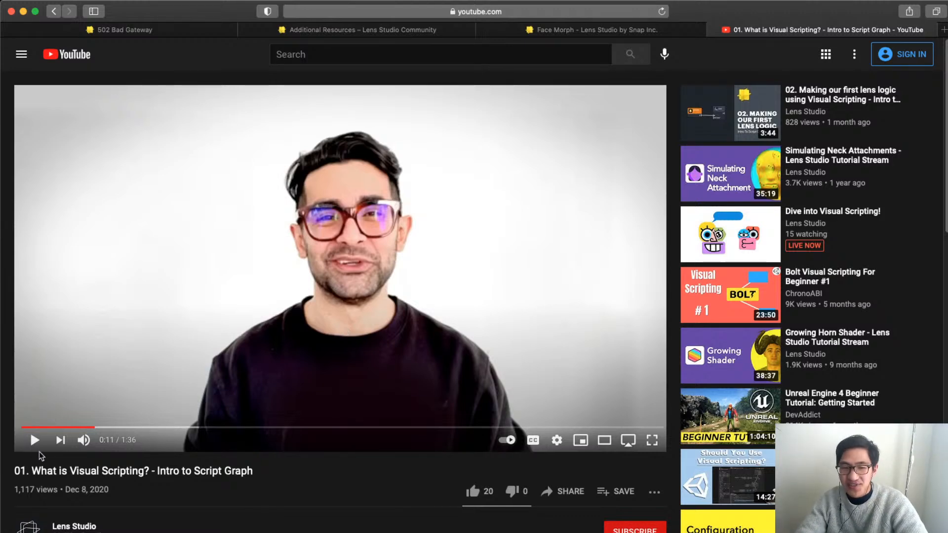
click(169, 428)
click(35, 440)
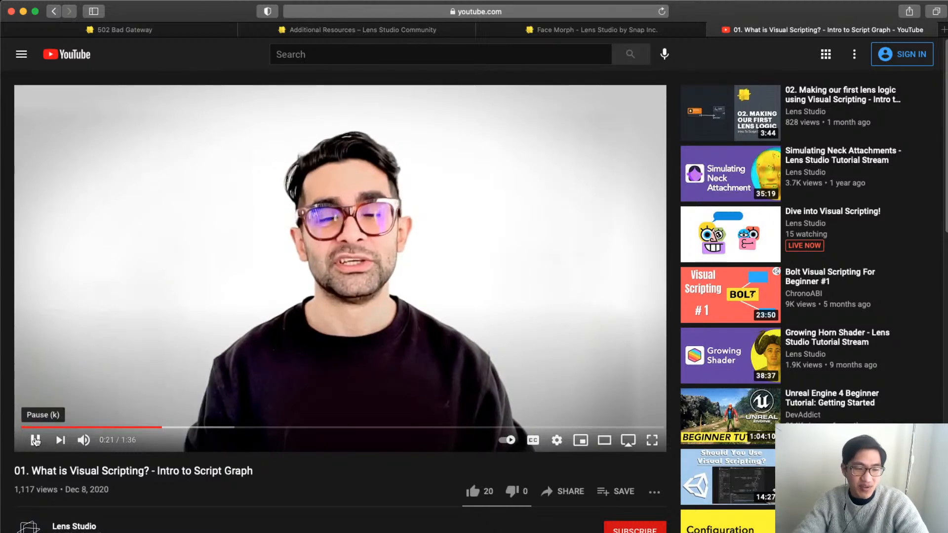
click(35, 440)
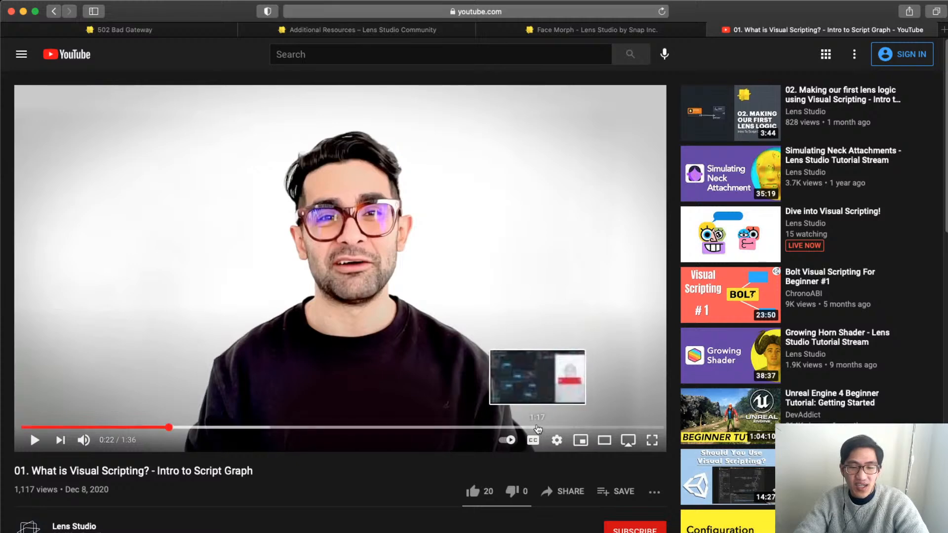
click(538, 427)
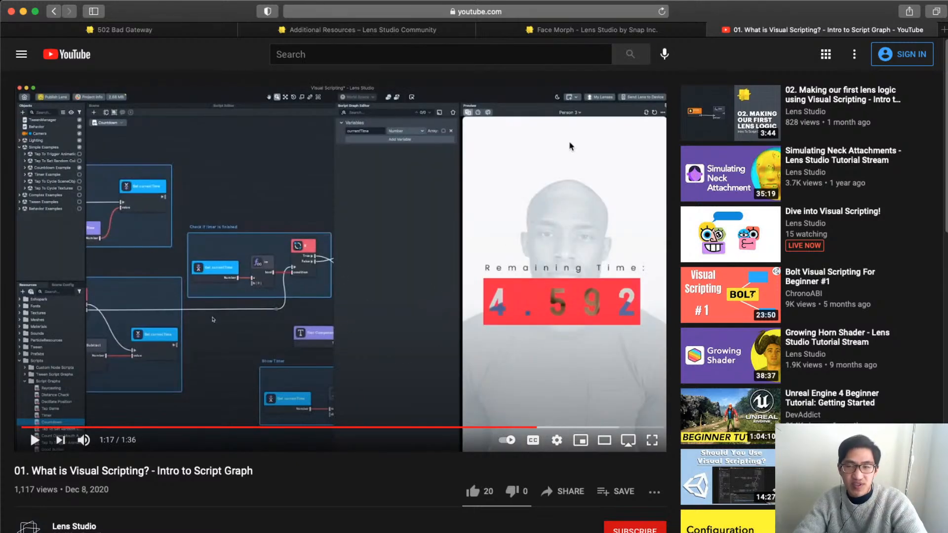
- Return to the Visual Scripting learning page, open its Overview guide and look through the introduction and script graph instructions
key(super+bracketleft)
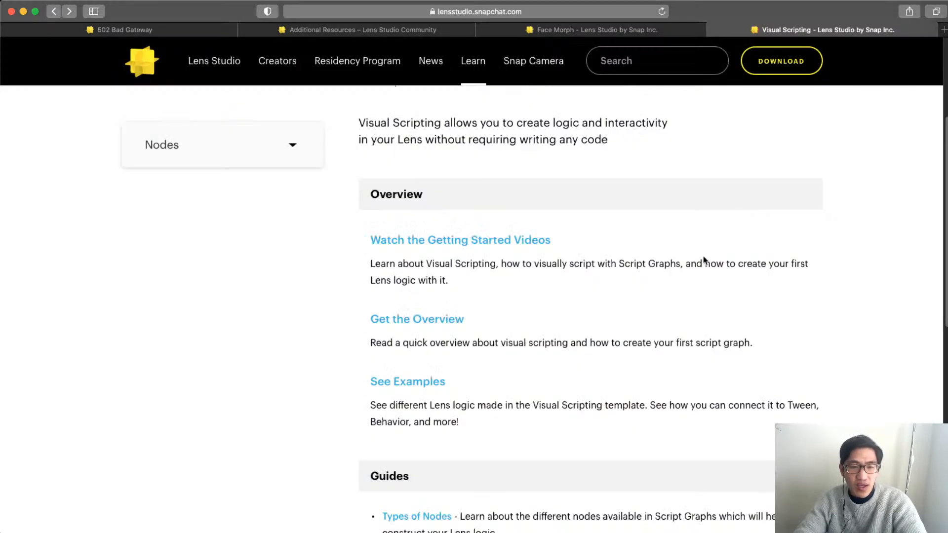
click(424, 322)
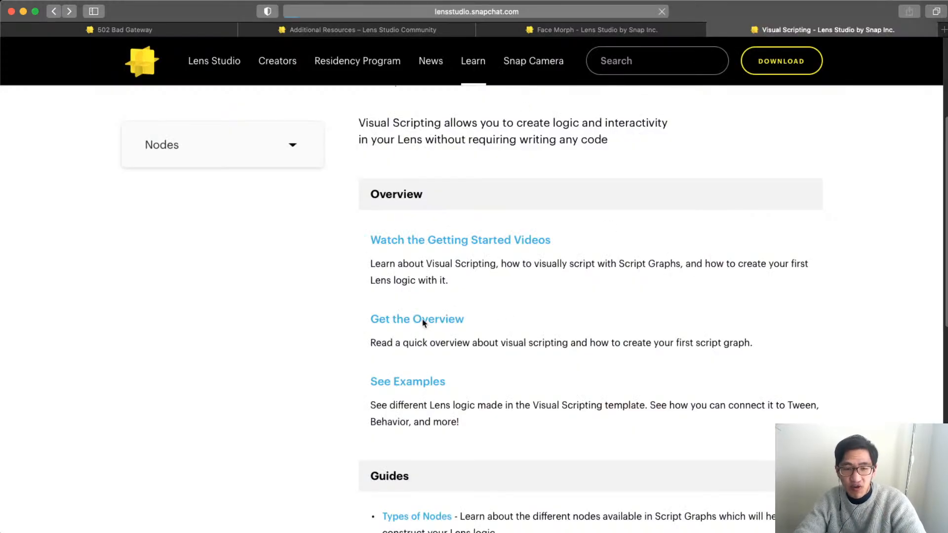
scroll(649, 314, down, 5)
scroll(650, 314, down, 15)
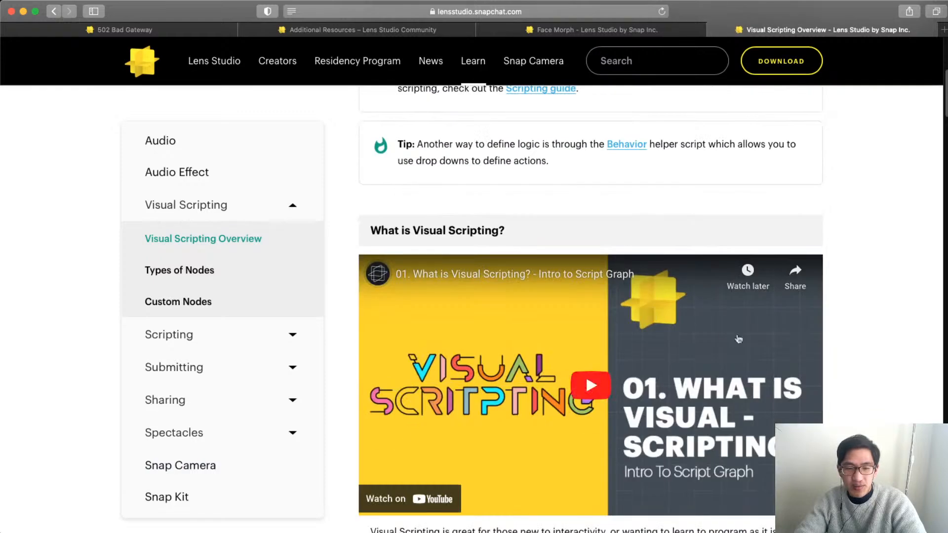
scroll(749, 345, down, 3)
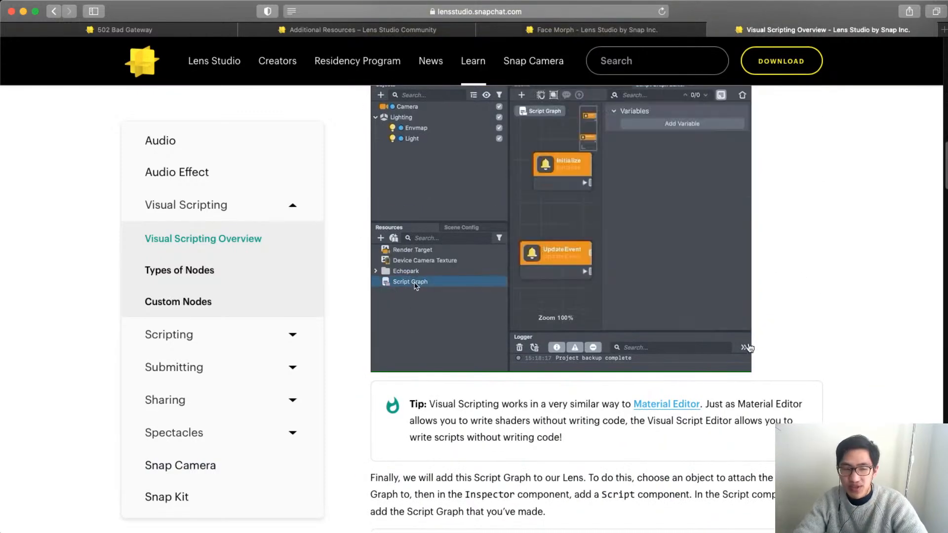
- Open the Types of Nodes guide and read the Event Node description below the Basic Node Types video
click(179, 270)
scroll(585, 360, down, 6)
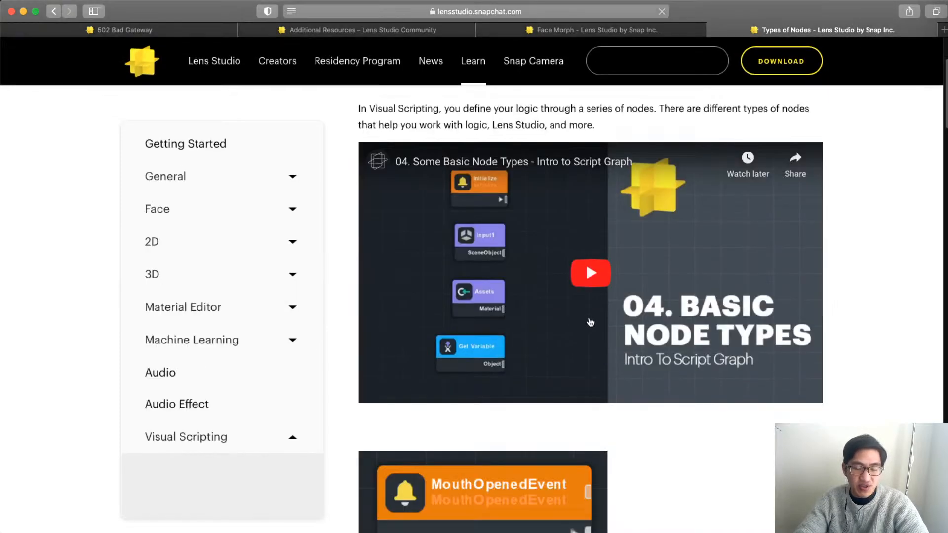
scroll(590, 322, down, 2)
scroll(589, 321, up, 1)
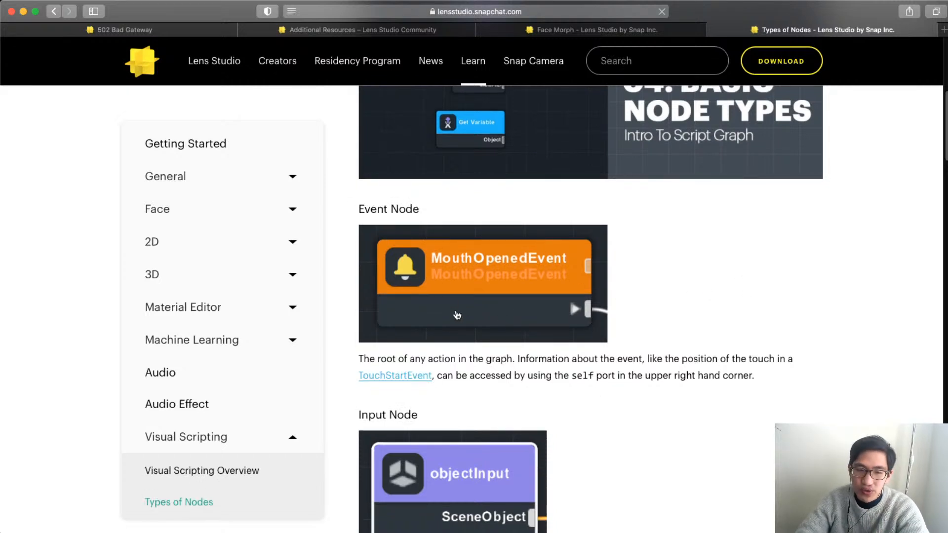
drag(354, 364, 511, 358)
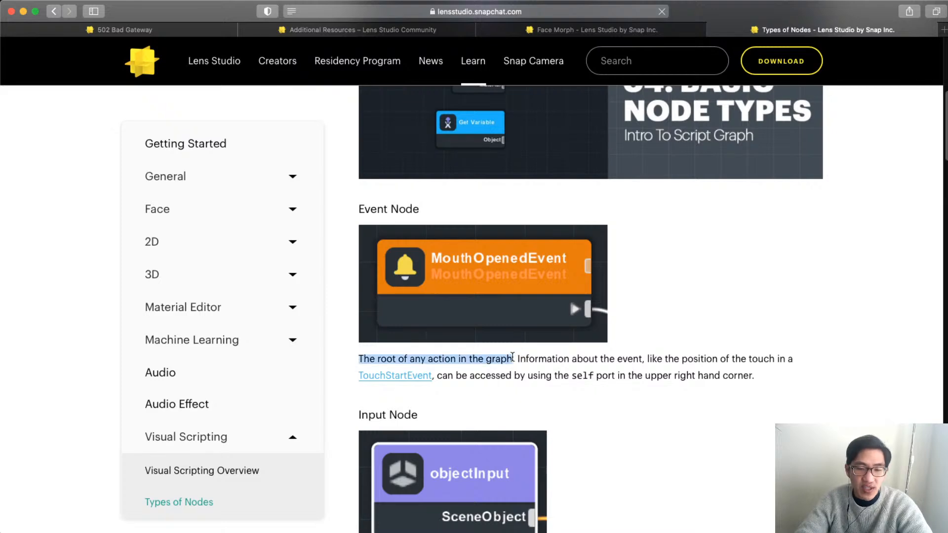
click(512, 356)
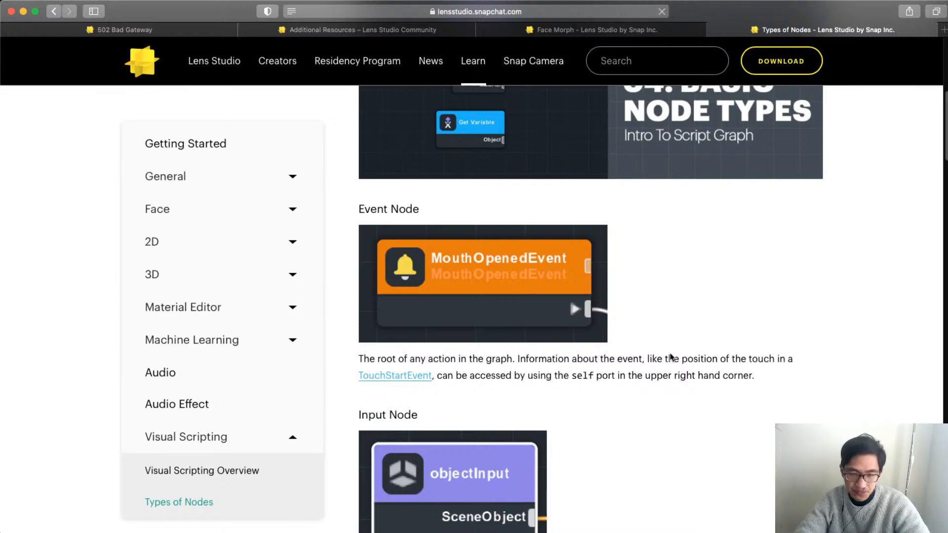
scroll(671, 357, up, 1)
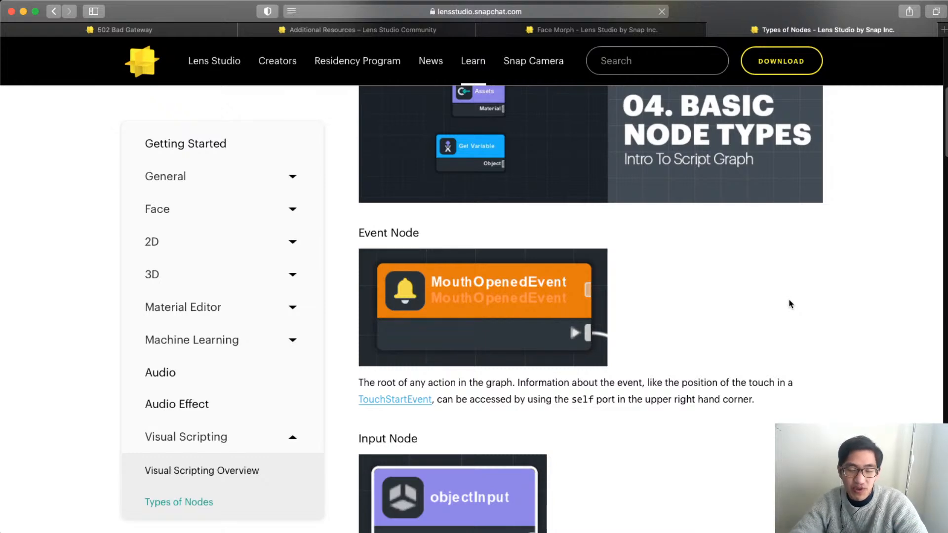
scroll(793, 303, down, 1)
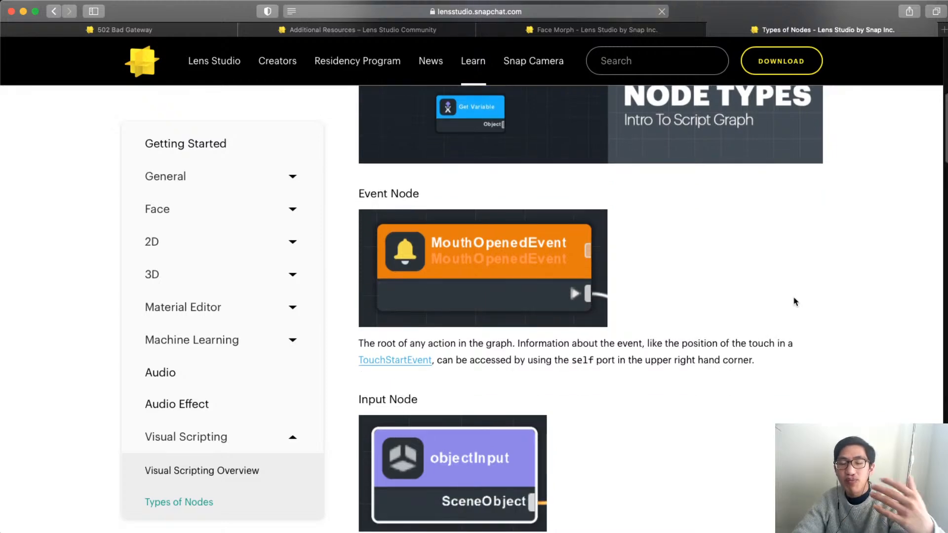
scroll(793, 302, up, 2)
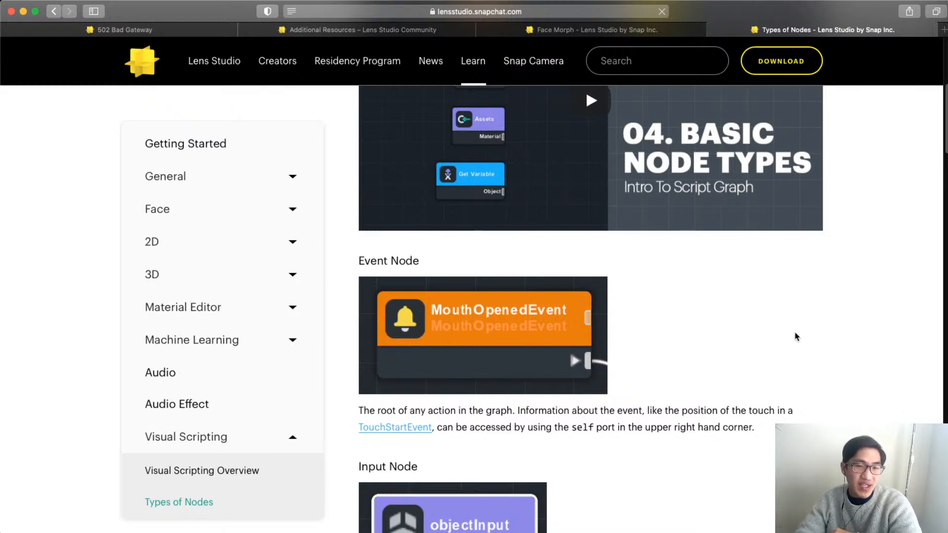
scroll(795, 336, up, 3)
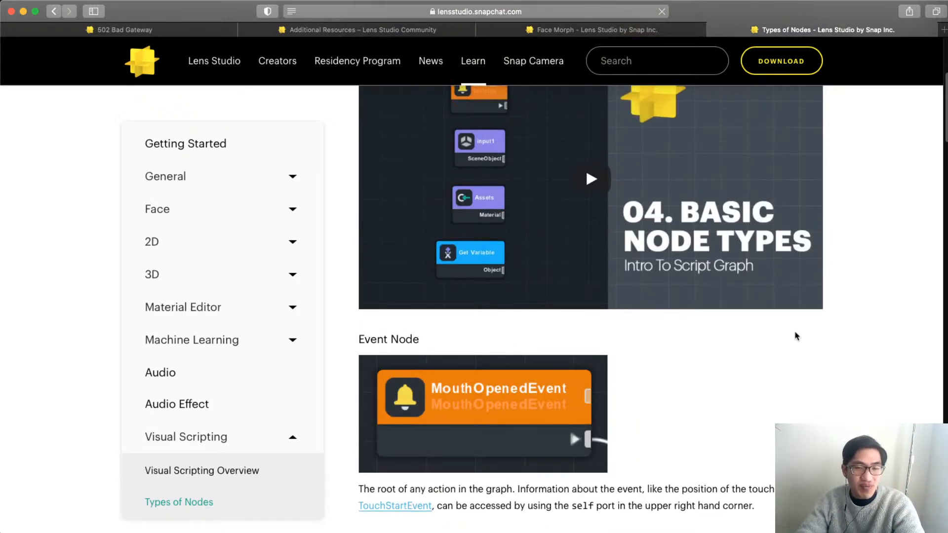
scroll(794, 336, up, 1)
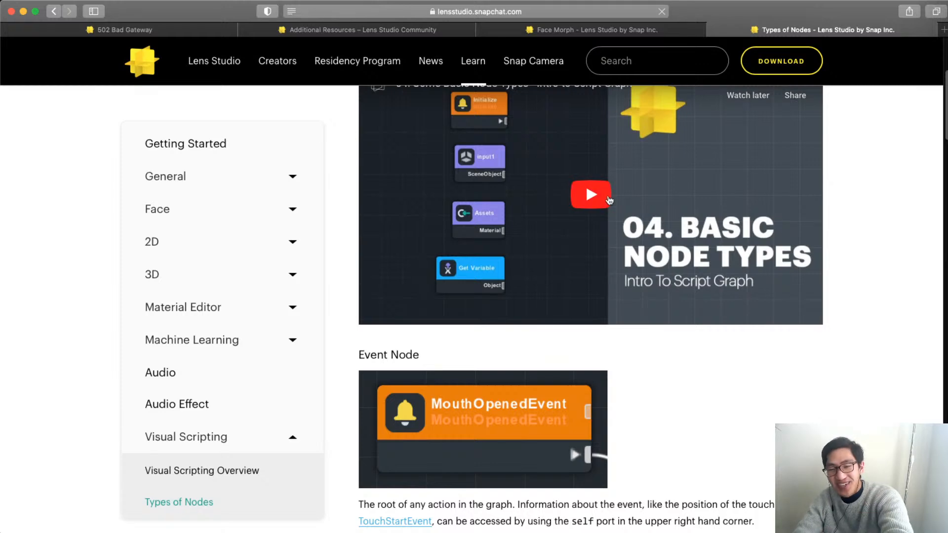
scroll(696, 261, up, 1)
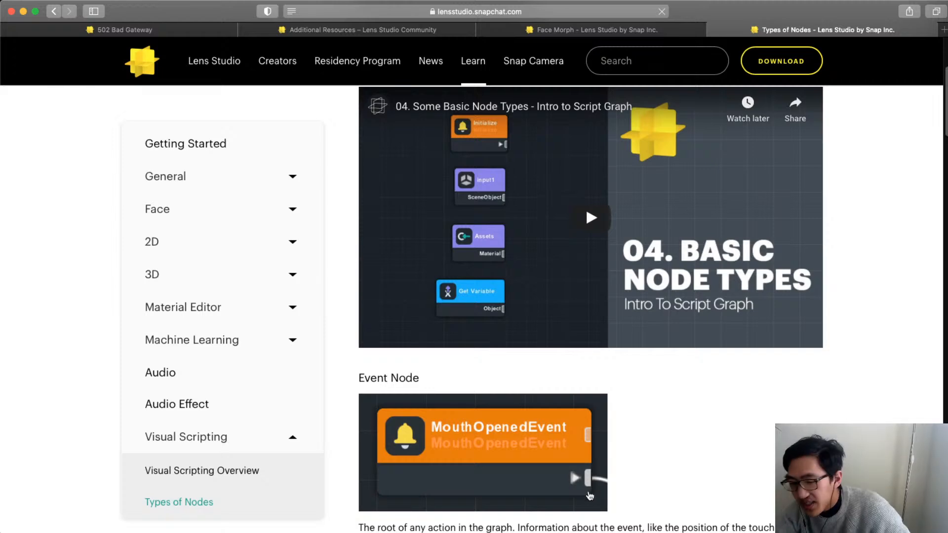
scroll(590, 328, down, 2)
- Go back to the main Visual Scripting learning page and expand its list of node categories
mouse_move(489, 79)
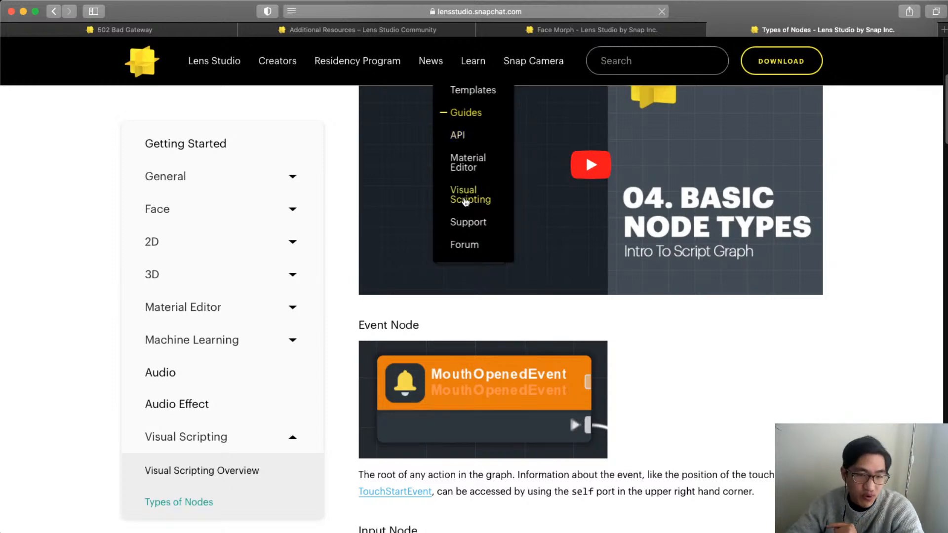
click(462, 197)
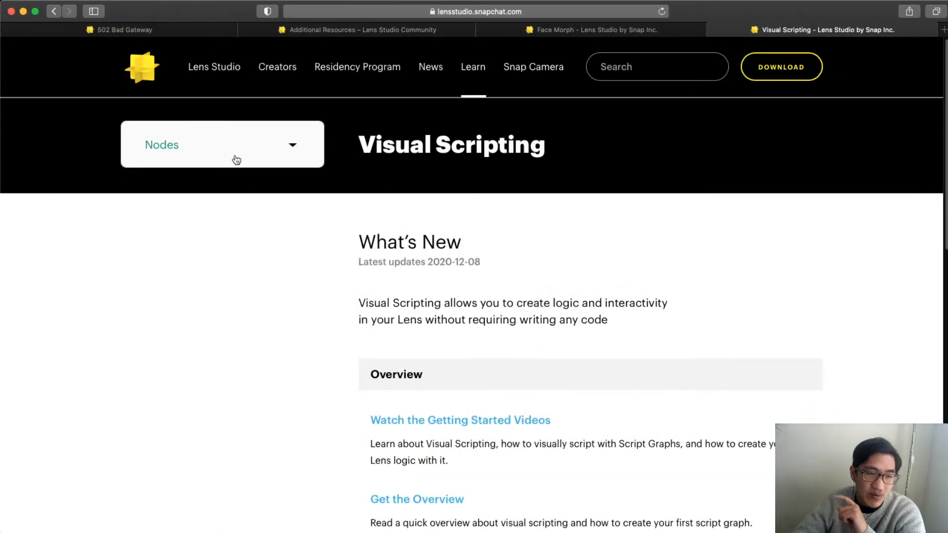
click(236, 156)
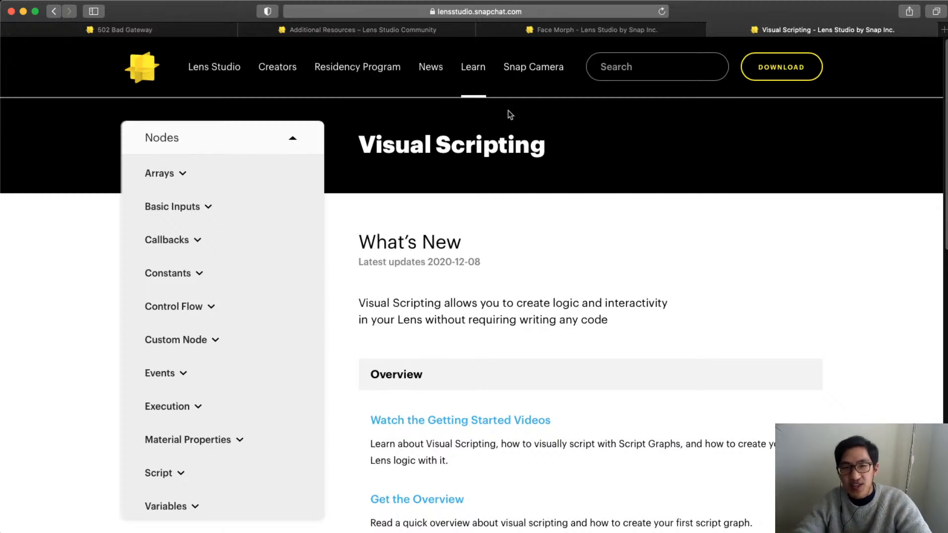
- Search the web for "random javascript" and open the MDN reference page for Math.random()
click(499, 10)
text(random javascript)
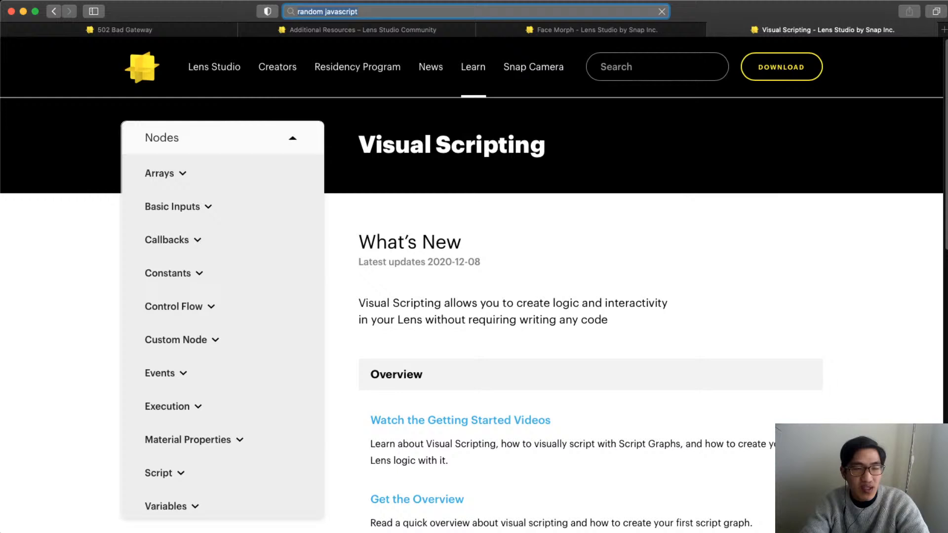
key(Return)
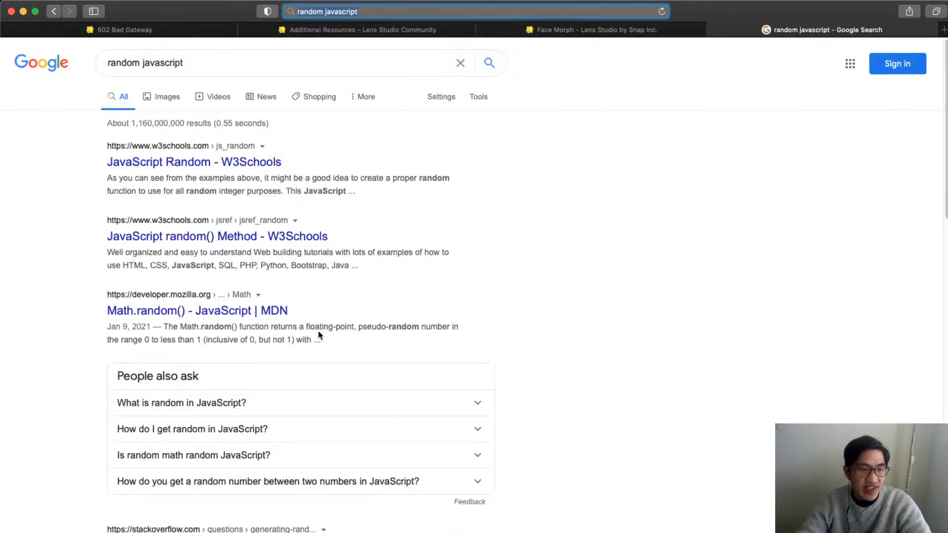
click(276, 314)
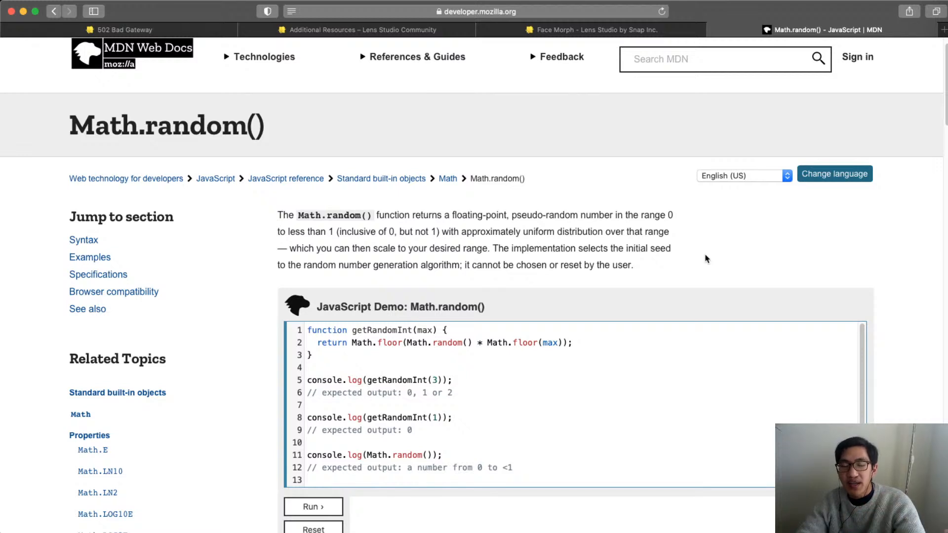
- Look through the Math.random() page's demo, syntax and examples, and return to the Visual Scripting learning page
scroll(706, 258, down, 1)
scroll(706, 256, down, 4)
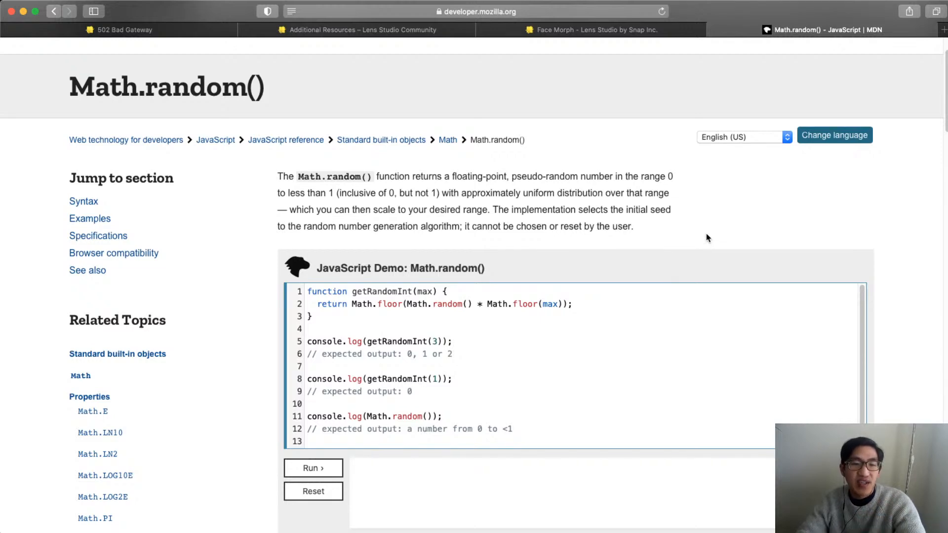
scroll(676, 247, down, 10)
scroll(729, 282, down, 20)
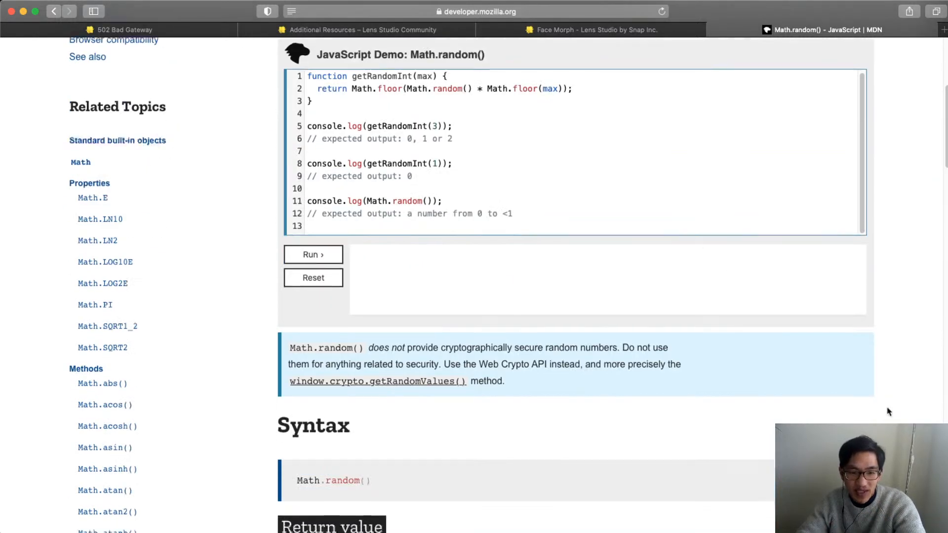
scroll(889, 384, up, 12)
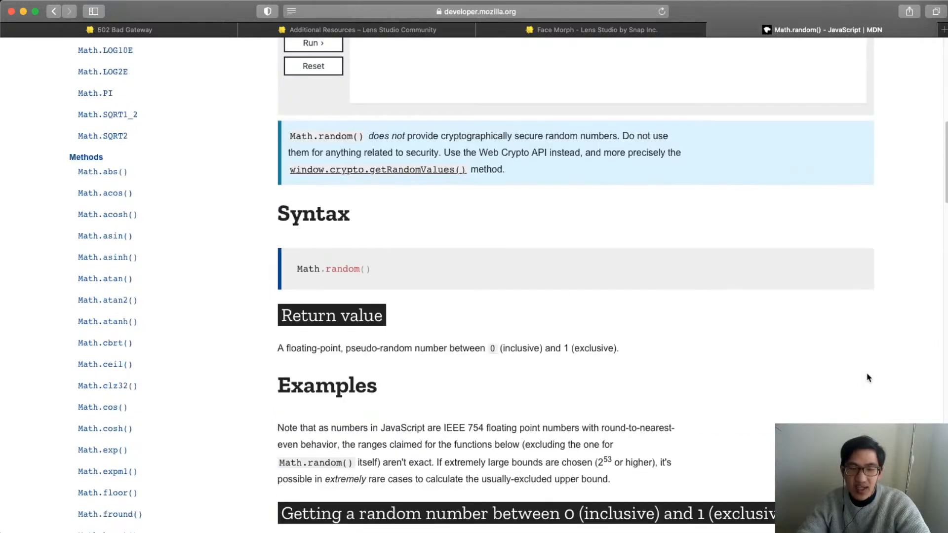
scroll(905, 299, left, 5)
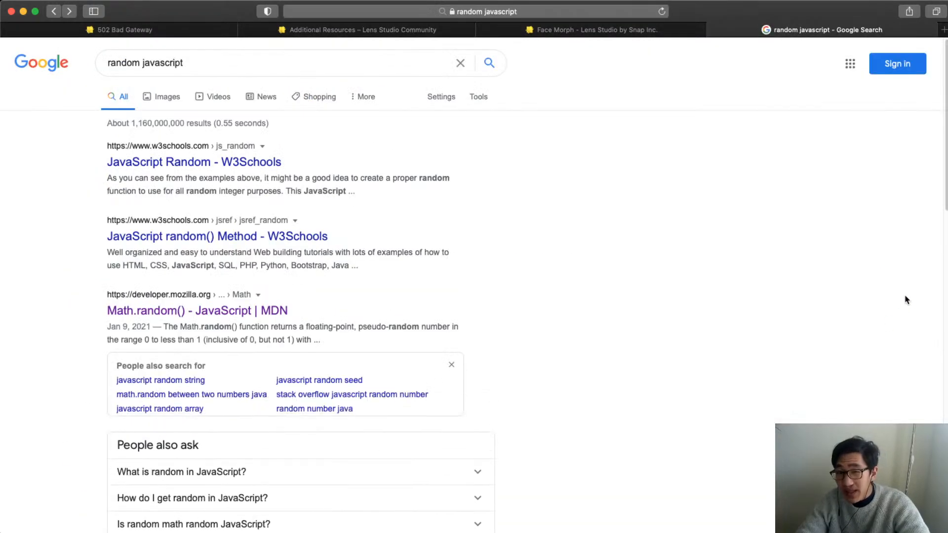
scroll(878, 291, left, 5)
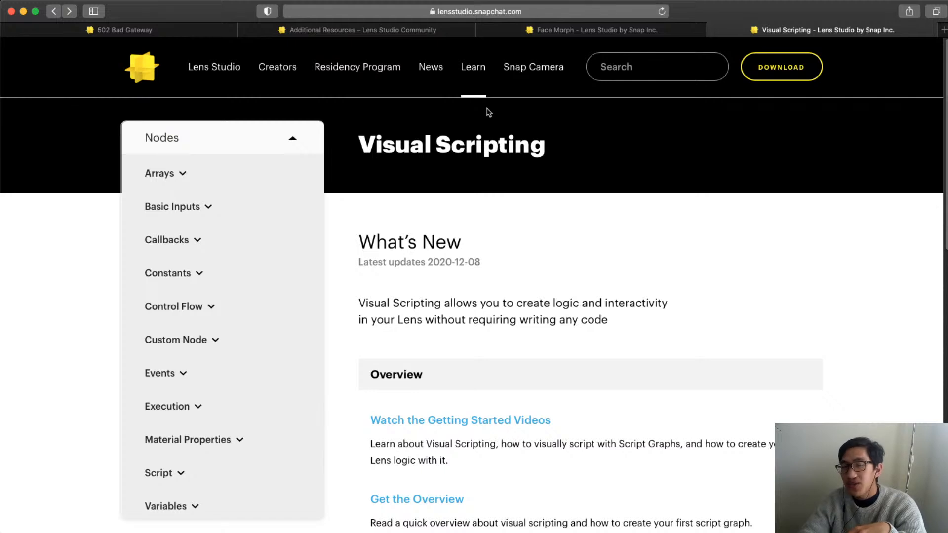
- Open the Lens Studio Support site from the learning resources and switch to its community forum
mouse_move(473, 69)
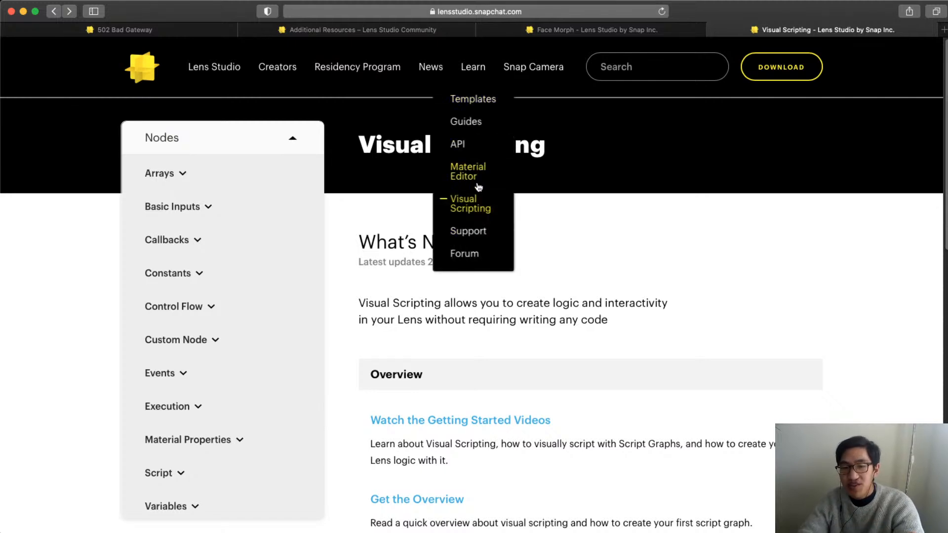
click(479, 233)
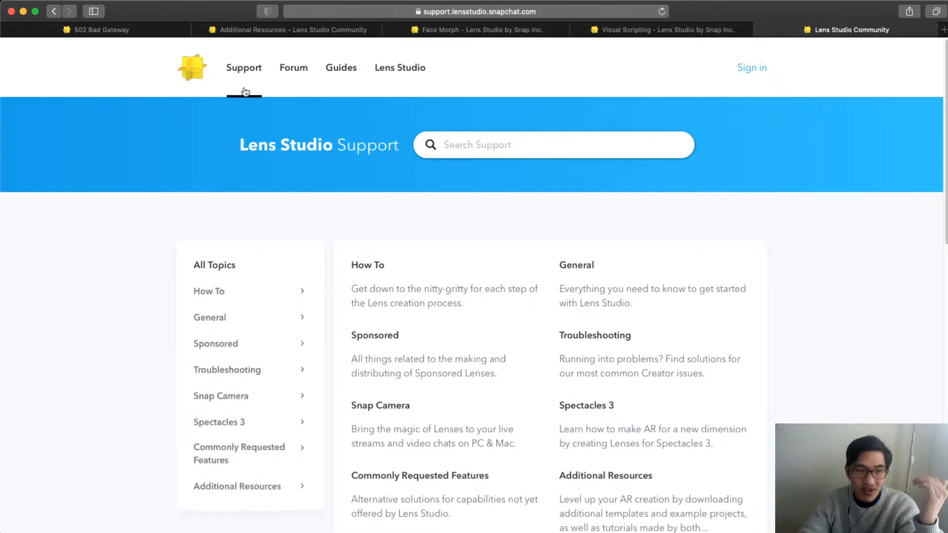
click(295, 69)
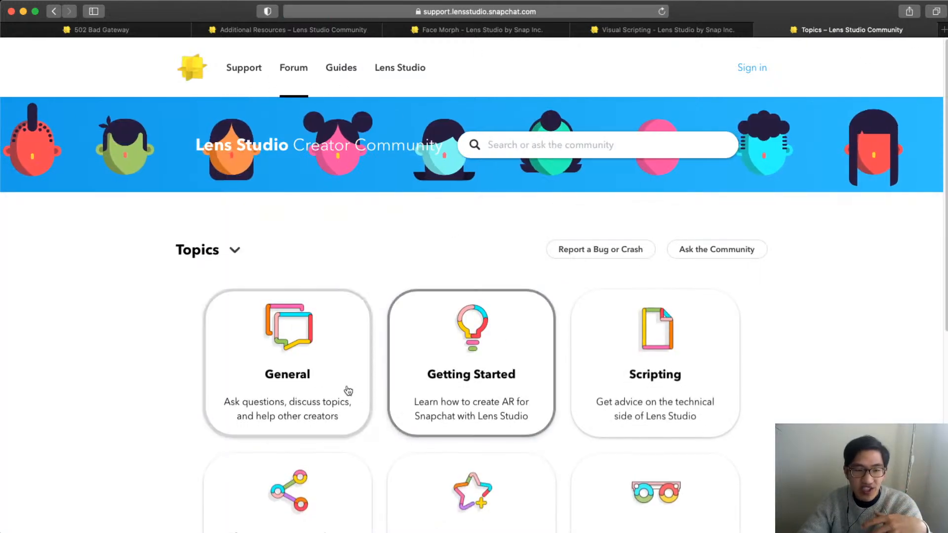
- Browse the forum's General topic and open the pinned "[TEMPLATE] Person Detection" post
scroll(348, 374, down, 2)
click(273, 324)
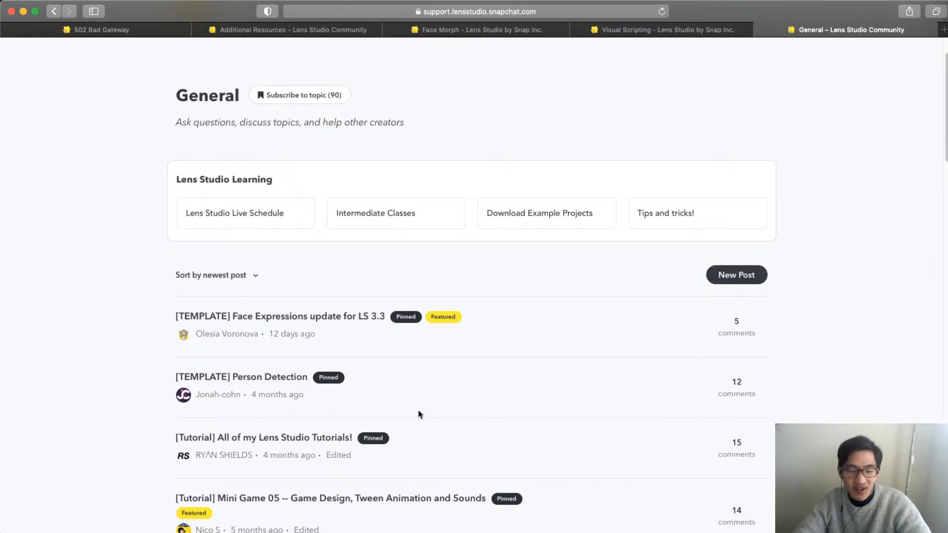
scroll(567, 381, down, 2)
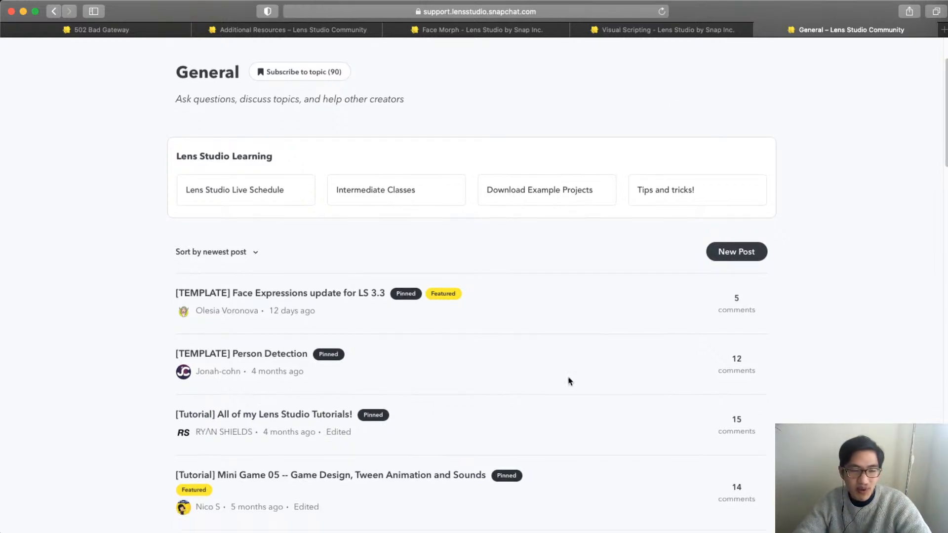
click(242, 341)
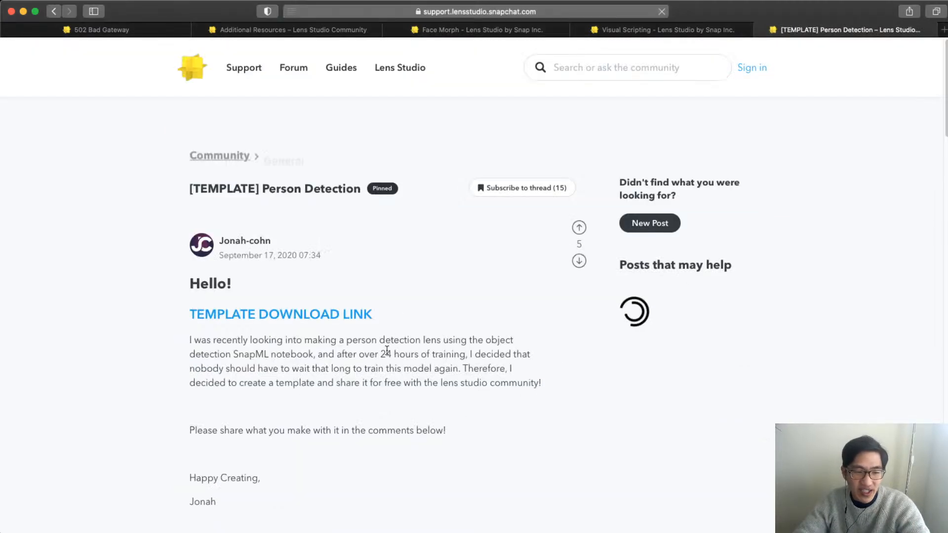
- Look through the Person Detection post, return to the General topic and browse its pinned tutorials and guides
scroll(387, 349, down, 5)
scroll(428, 322, down, 1)
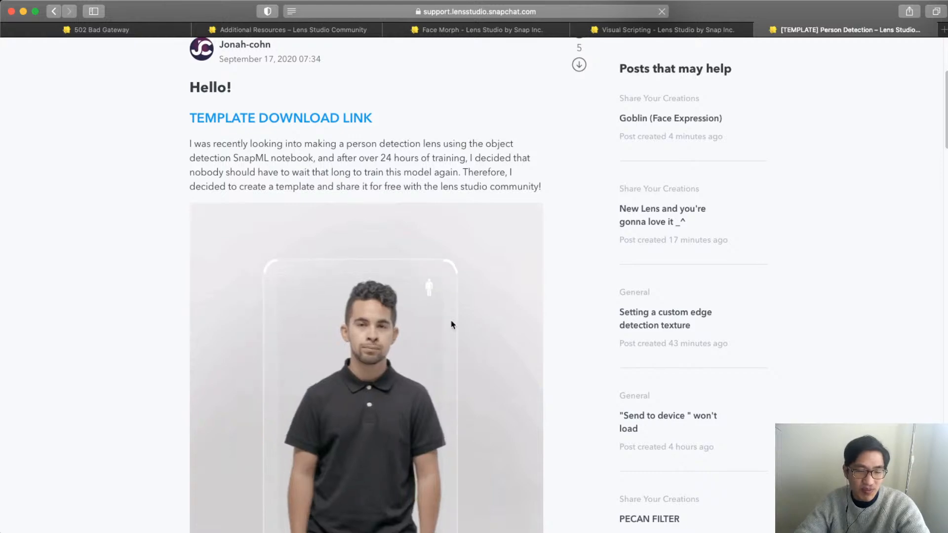
key(super+[)
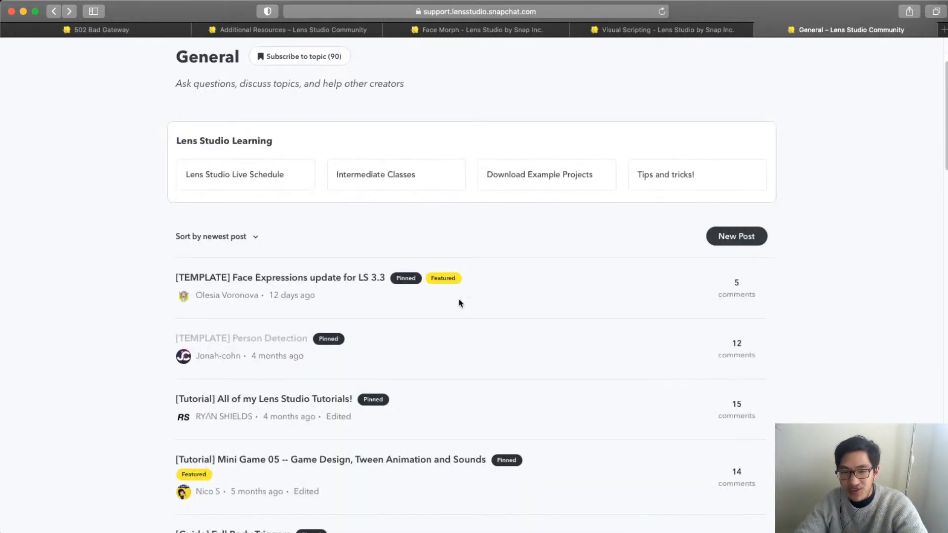
scroll(473, 316, down, 2)
scroll(473, 313, down, 6)
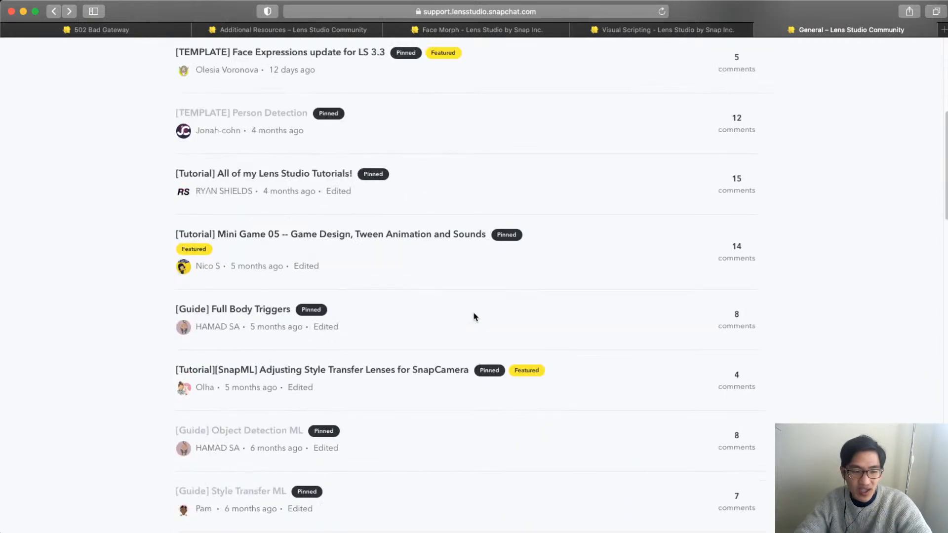
scroll(474, 316, down, 1)
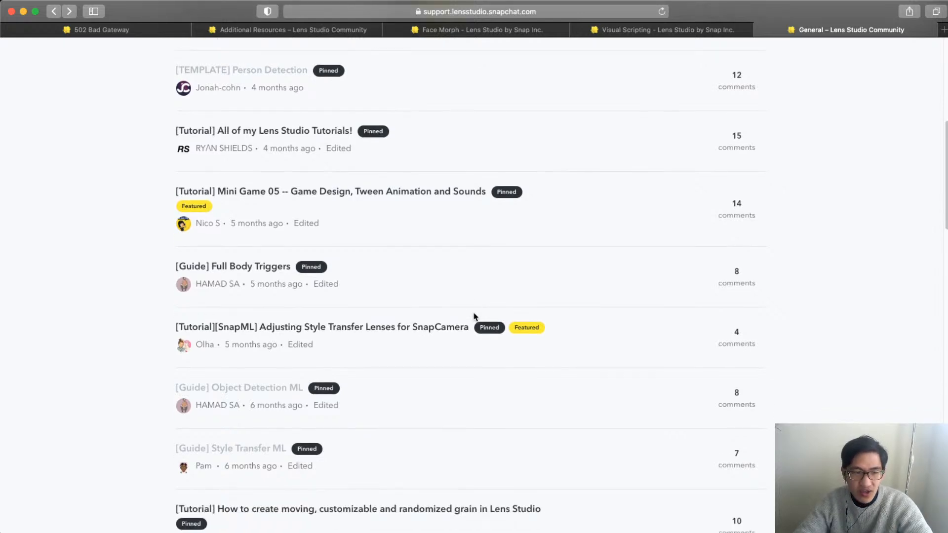
scroll(373, 284, up, 4)
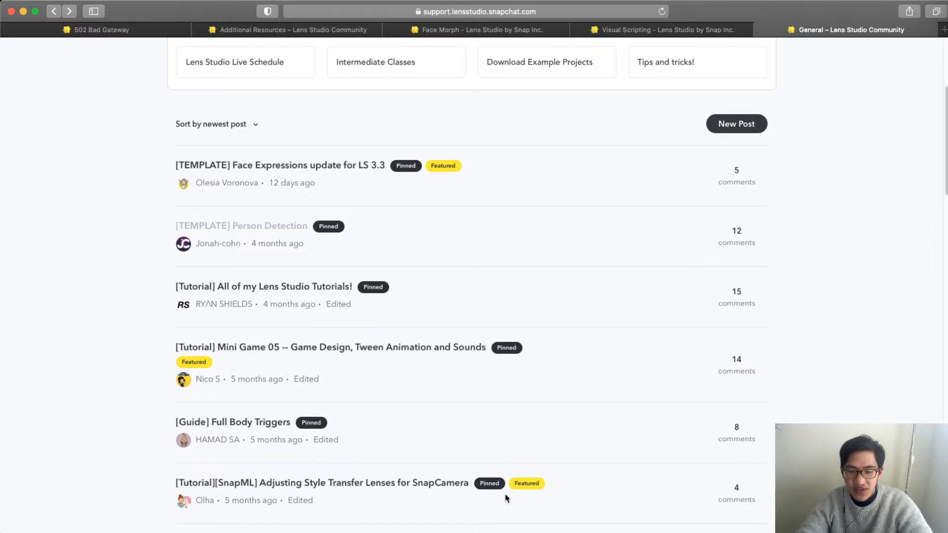
- Switch to Lens Studio, start a new empty project without saving the current one, and dismiss the leftover Iterator tooltip
click(397, 511)
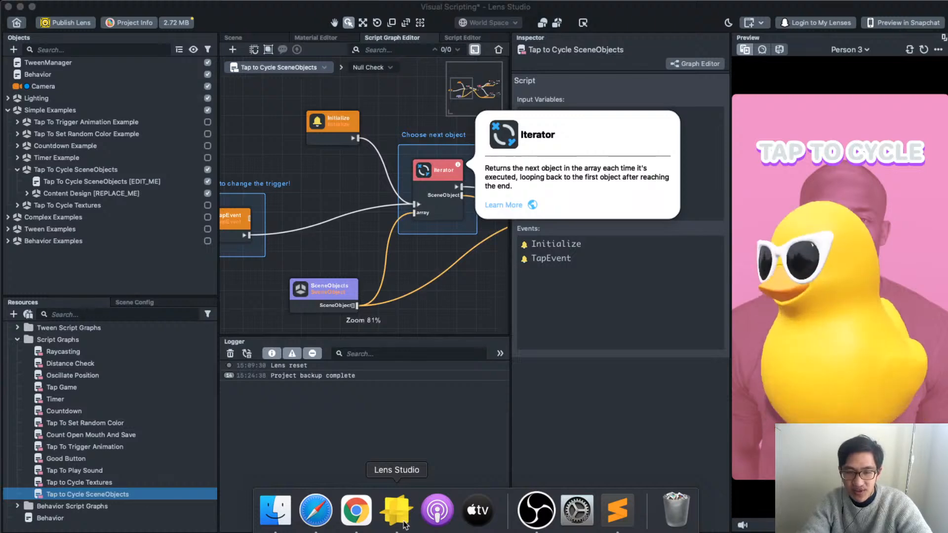
key(super+n)
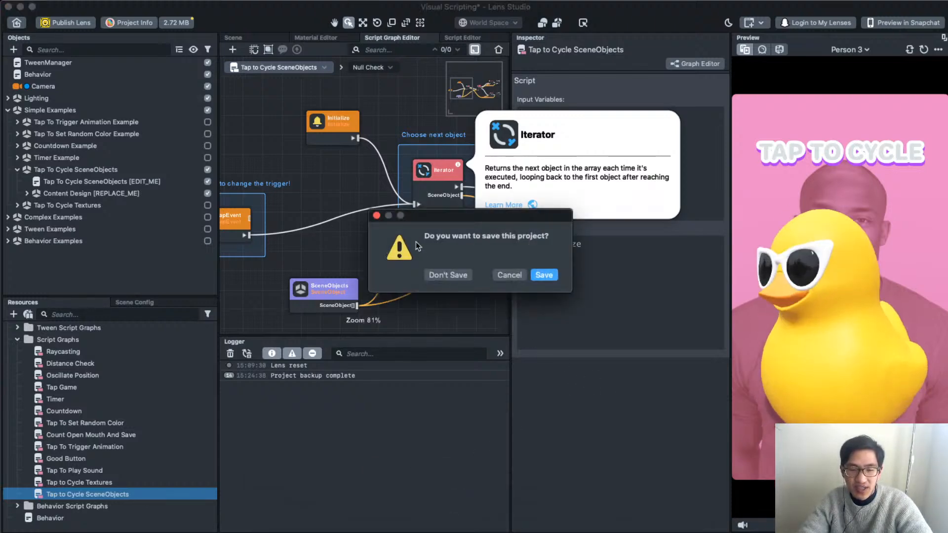
click(447, 273)
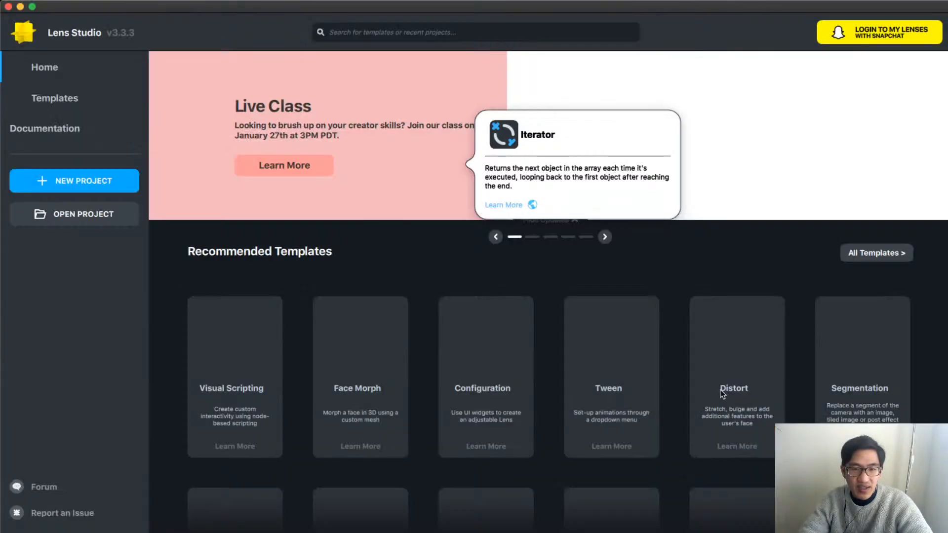
click(97, 182)
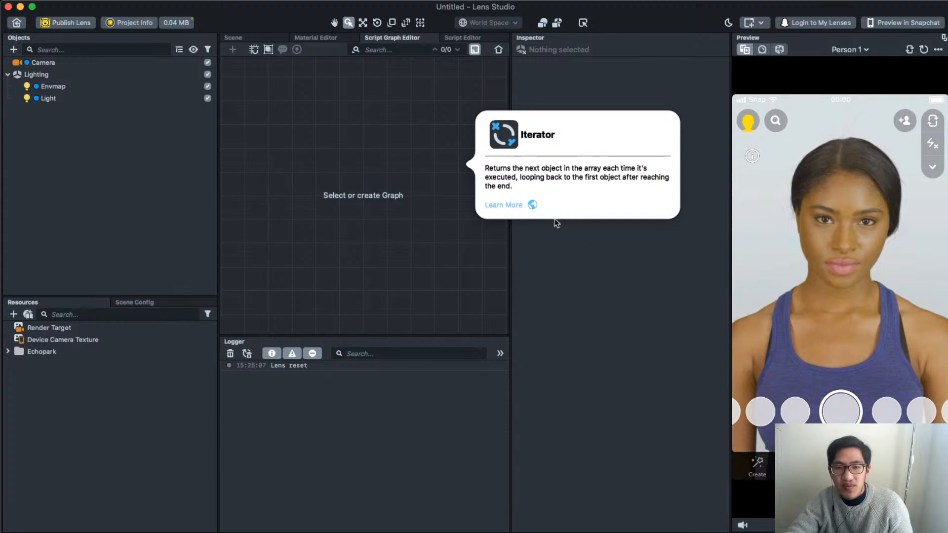
click(375, 147)
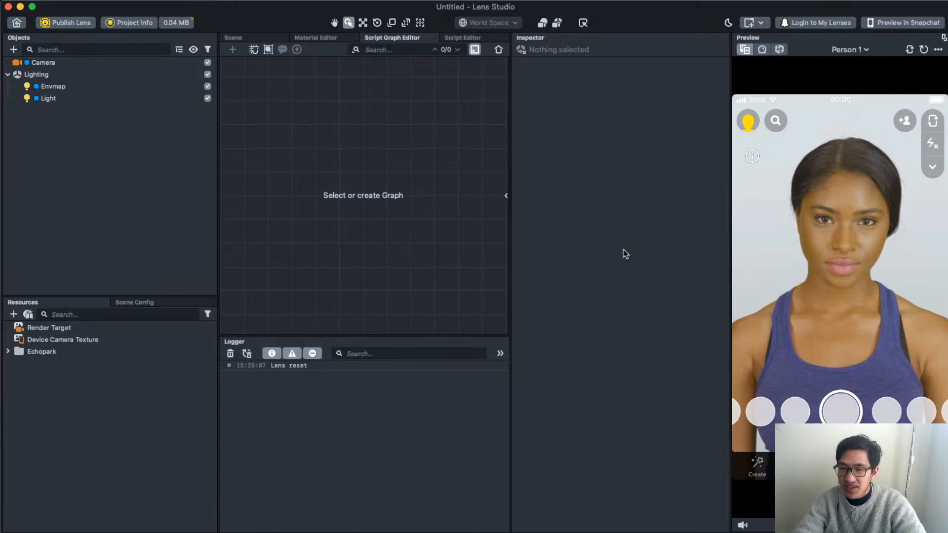
- Narrow the Objects and Resources panels and add a new Script Graph resource to the project
drag(219, 235, 186, 230)
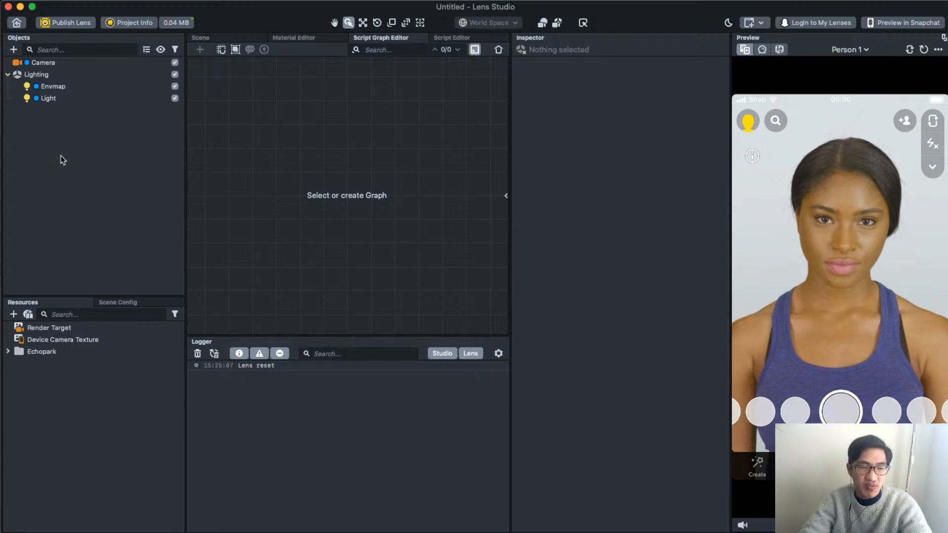
click(14, 314)
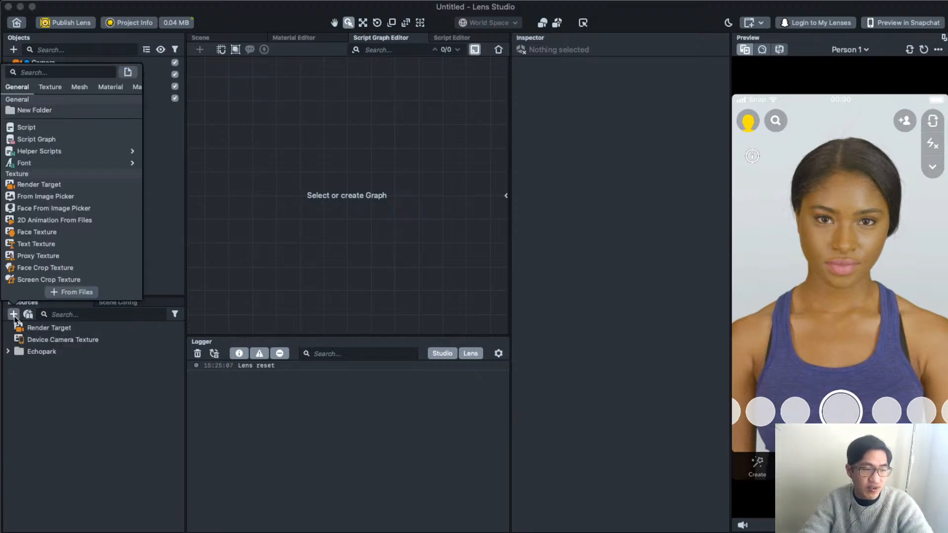
click(69, 140)
scroll(268, 244, down, 4)
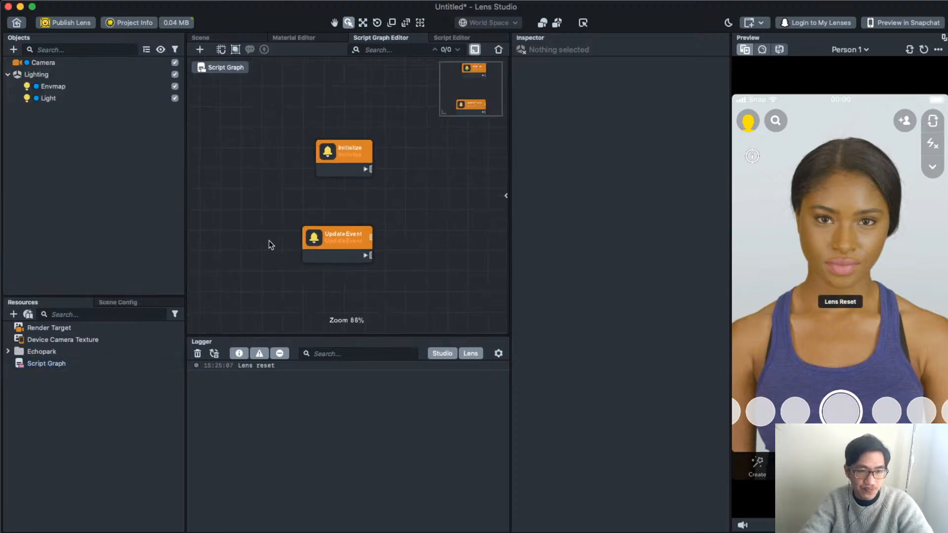
scroll(342, 220, up, 2)
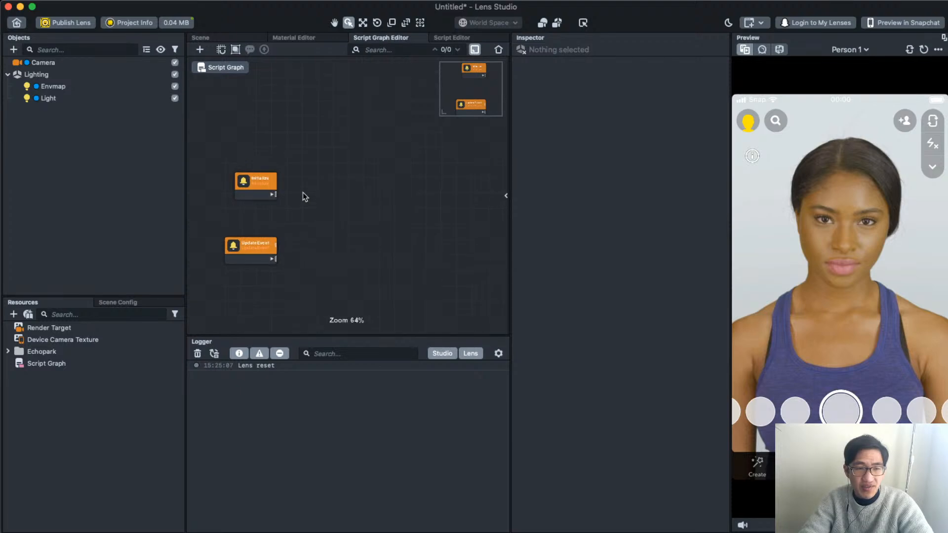
scroll(317, 208, up, 3)
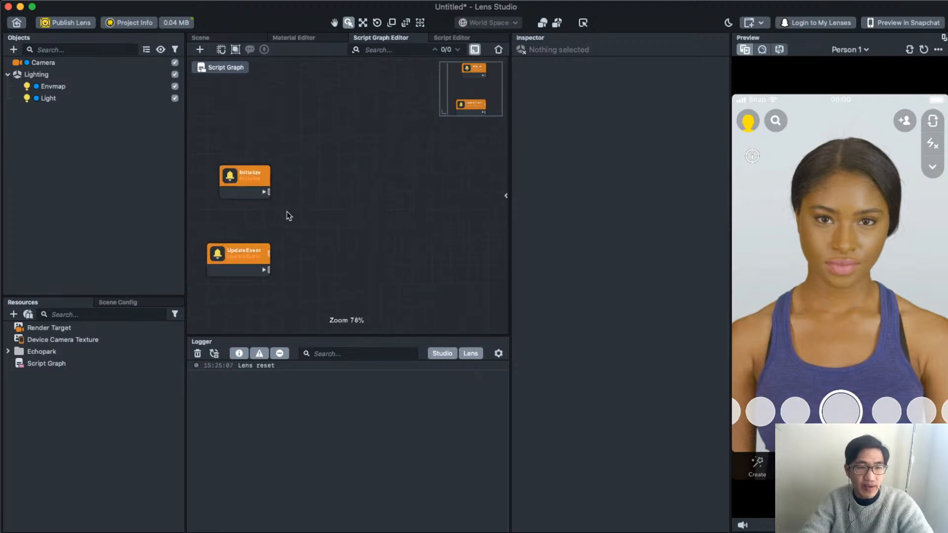
middle_drag(291, 180, 360, 174)
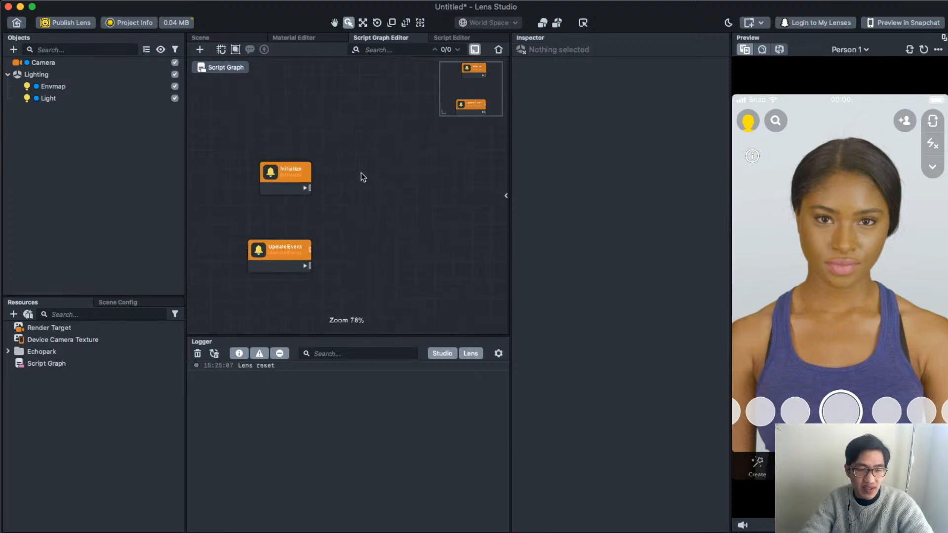
- Add a print node to the script graph, connected to the Initialize node's execution output
scroll(360, 173, up, 4)
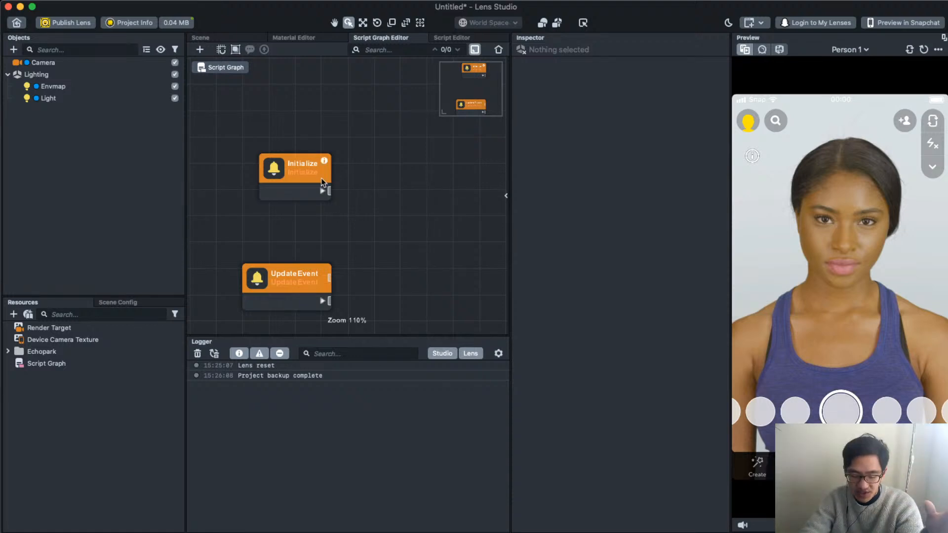
scroll(351, 178, down, 5)
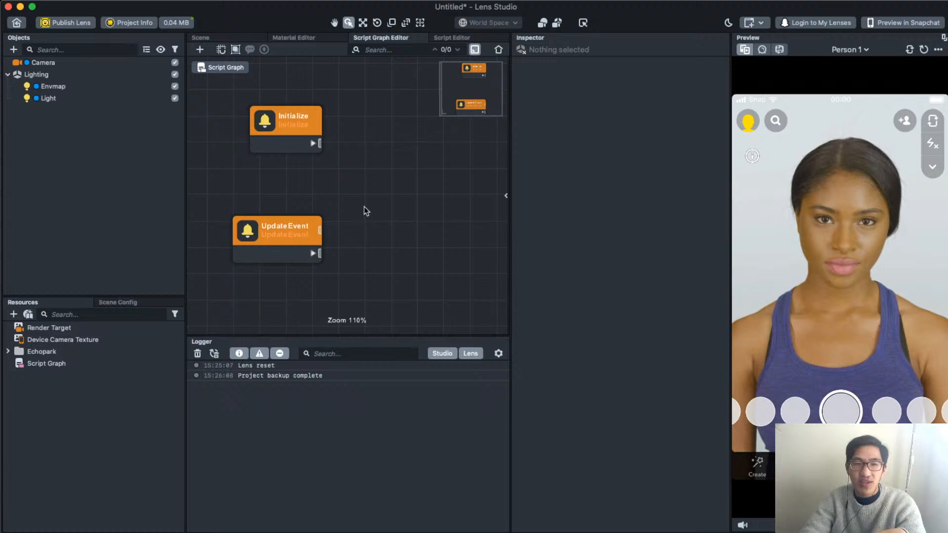
scroll(366, 203, up, 4)
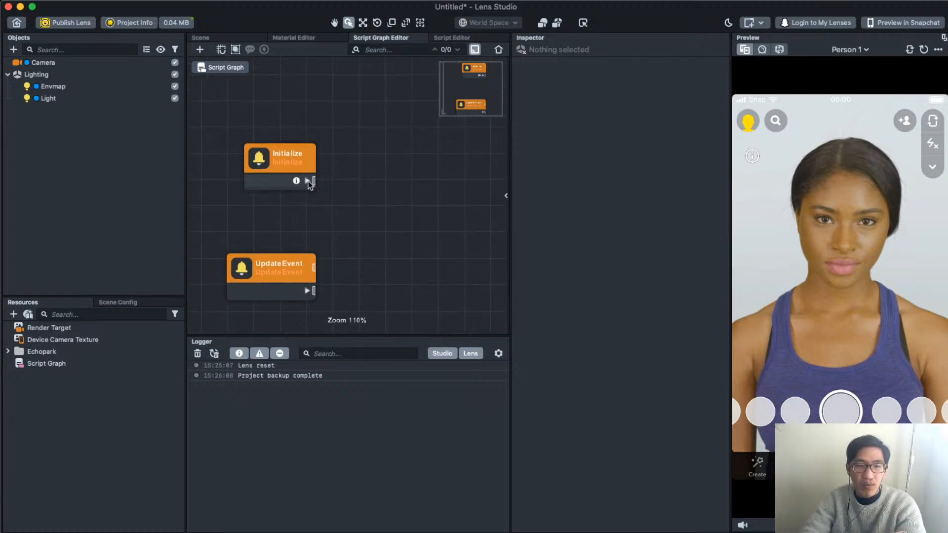
drag(314, 181, 399, 176)
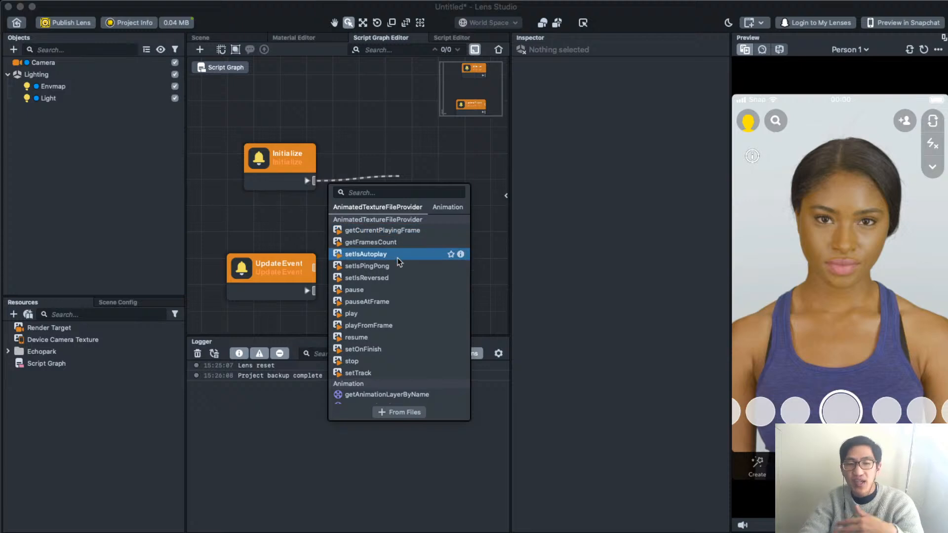
scroll(398, 256, down, 2)
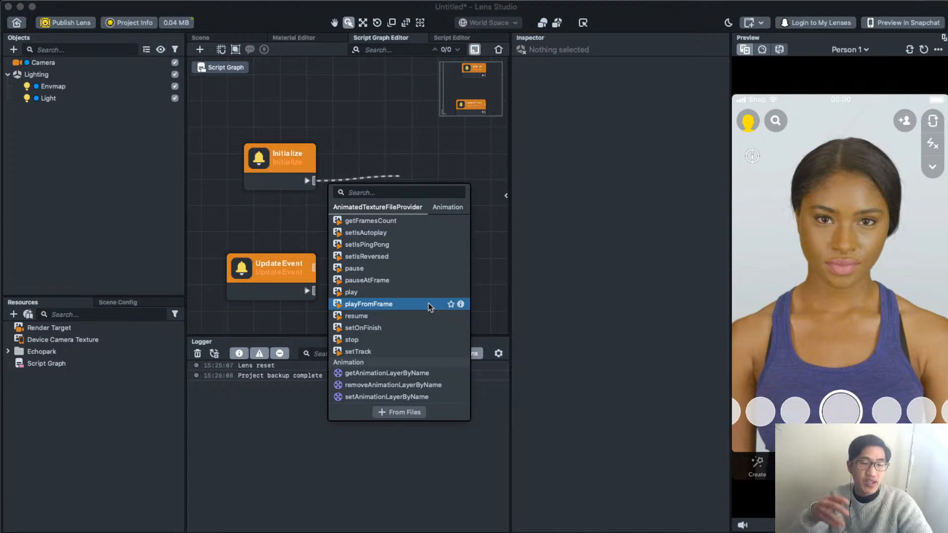
scroll(429, 307, down, 15)
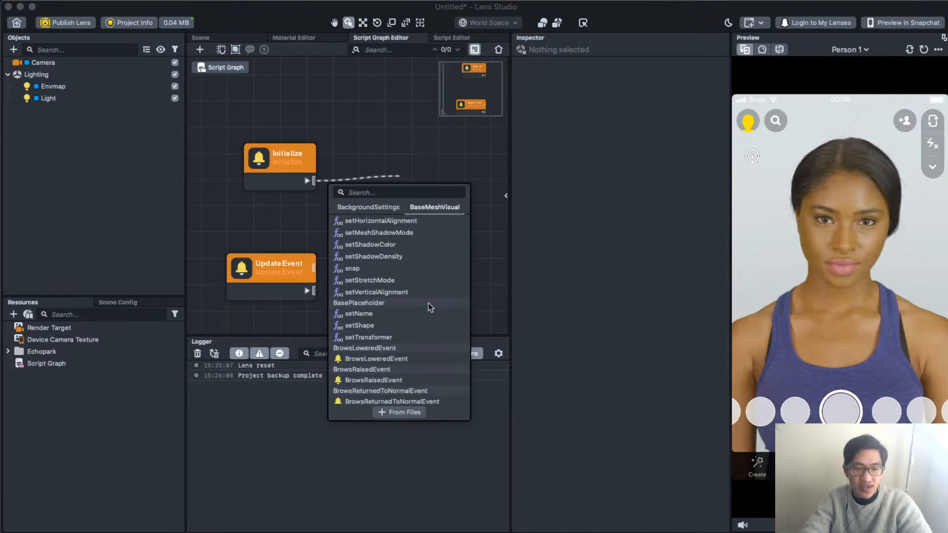
scroll(430, 307, up, 10)
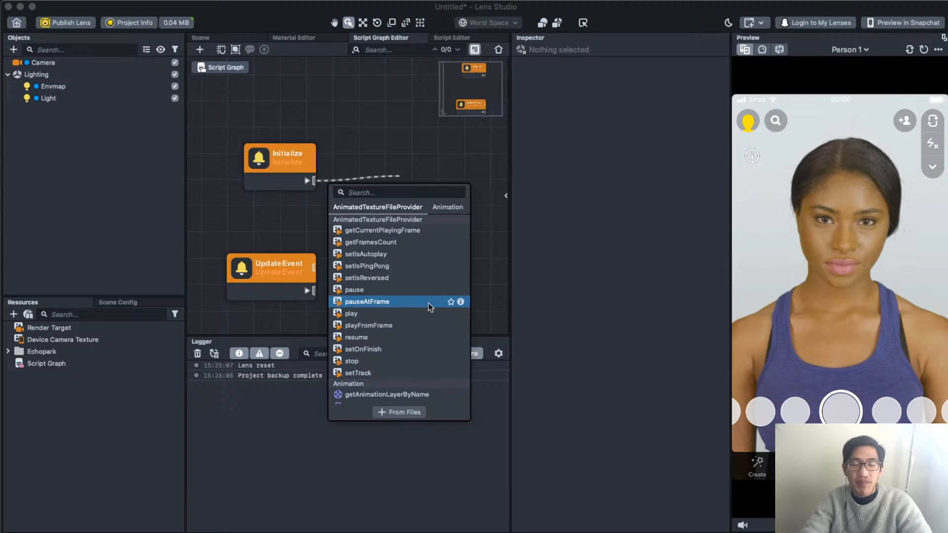
click(415, 192)
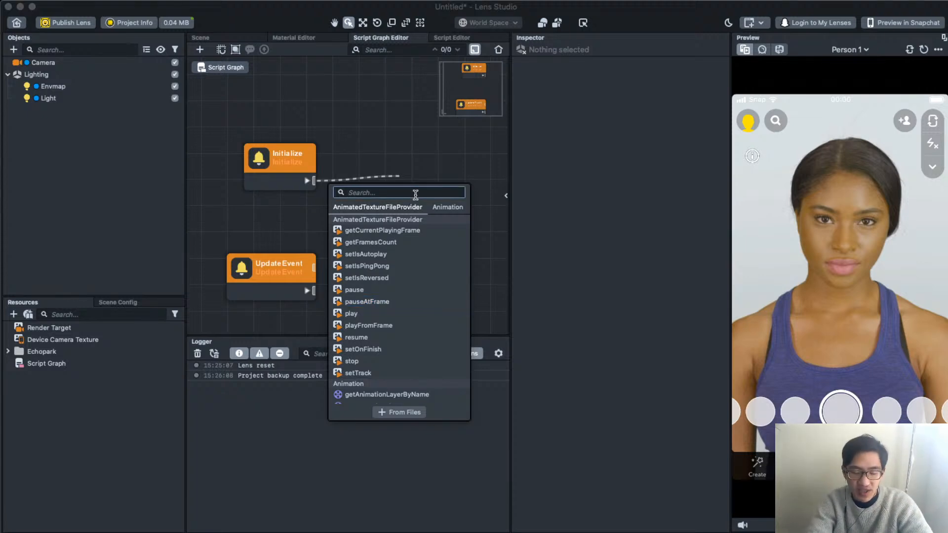
text(print)
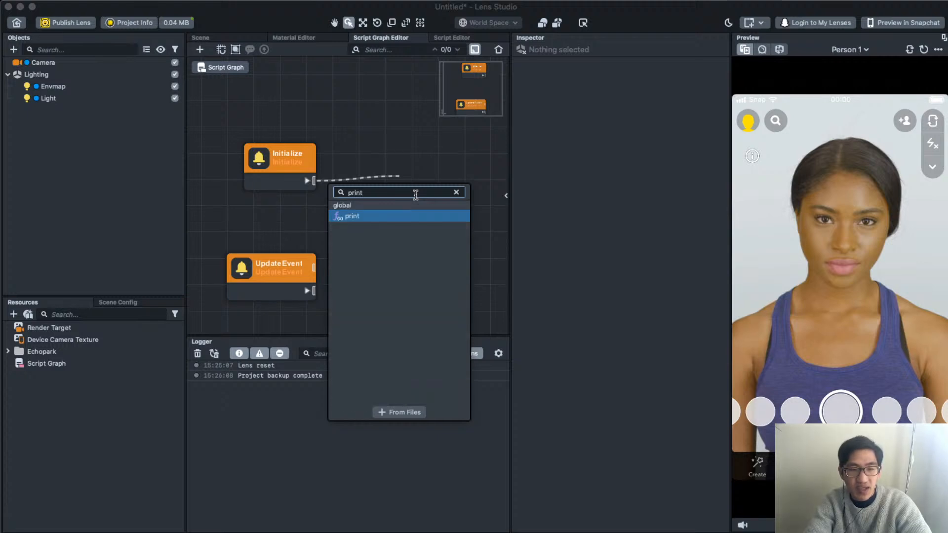
key(Return)
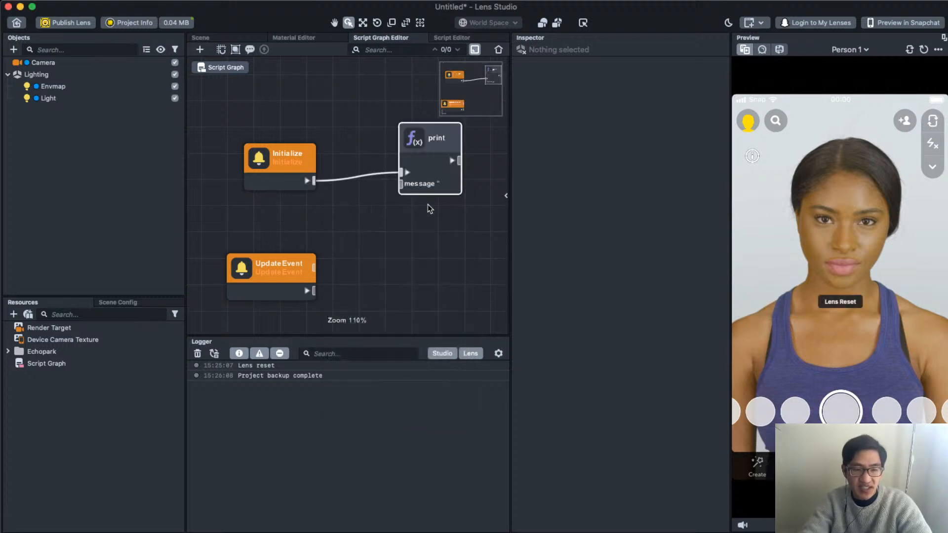
- Show the graph editor's side panel with the variables and print node properties, and shift the print node slightly
drag(377, 240, 340, 259)
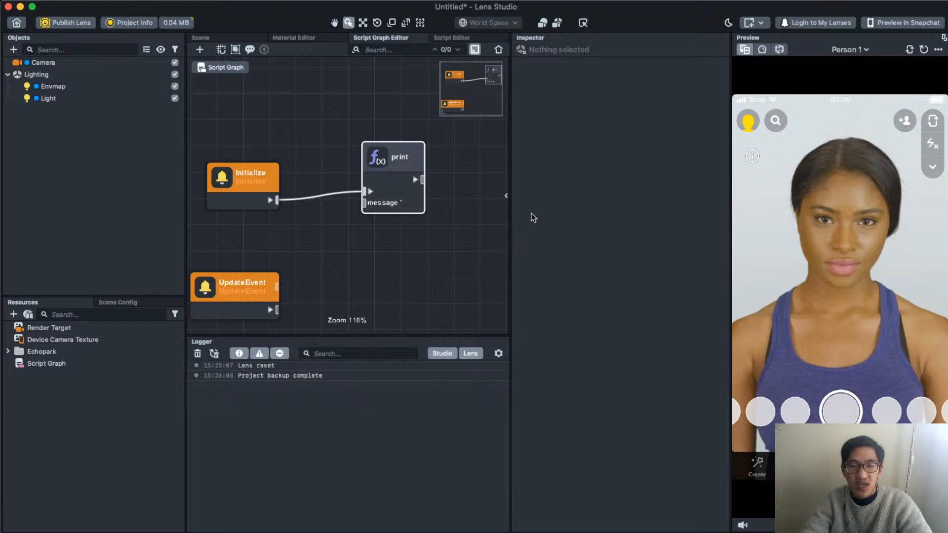
click(504, 196)
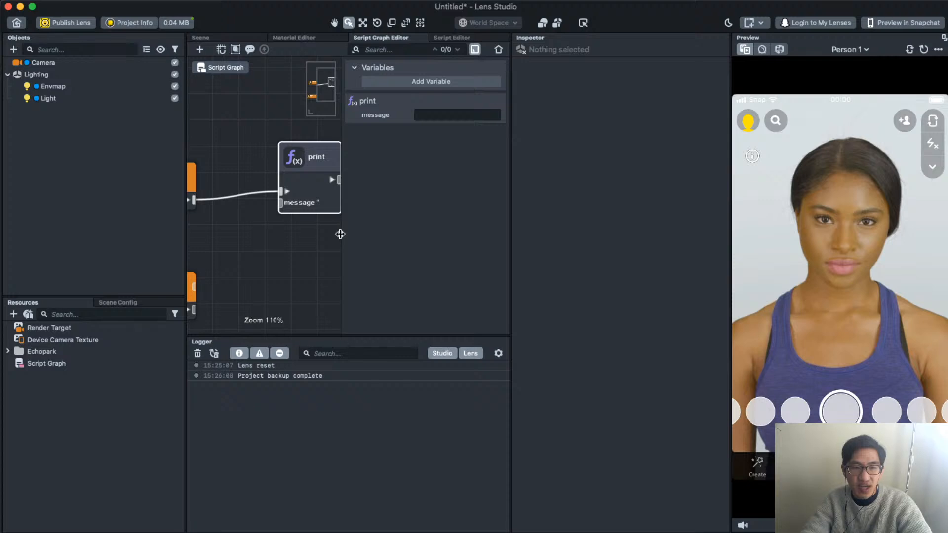
drag(340, 234, 517, 248)
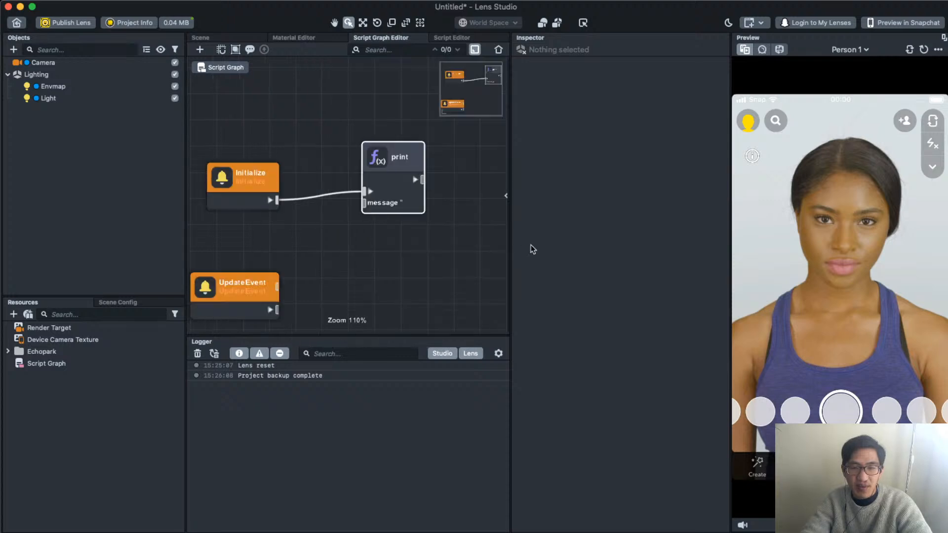
click(504, 197)
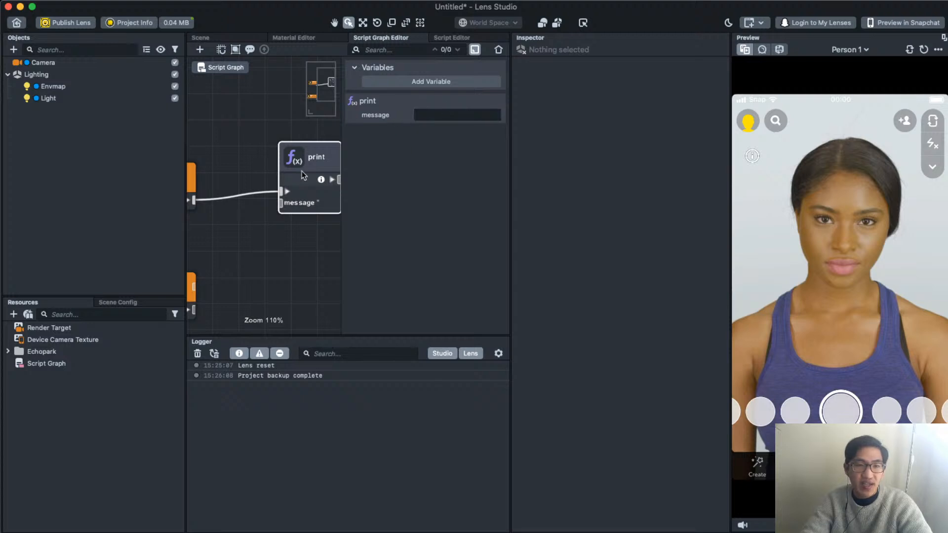
drag(303, 175, 283, 182)
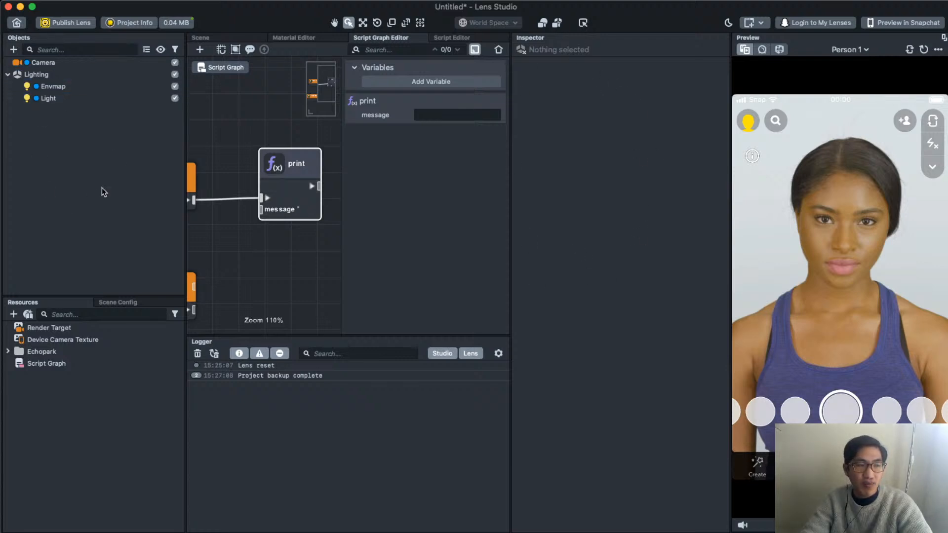
- Inspect the Light object's Transform and Light Source properties, and reselect the print node to view its message property
click(76, 99)
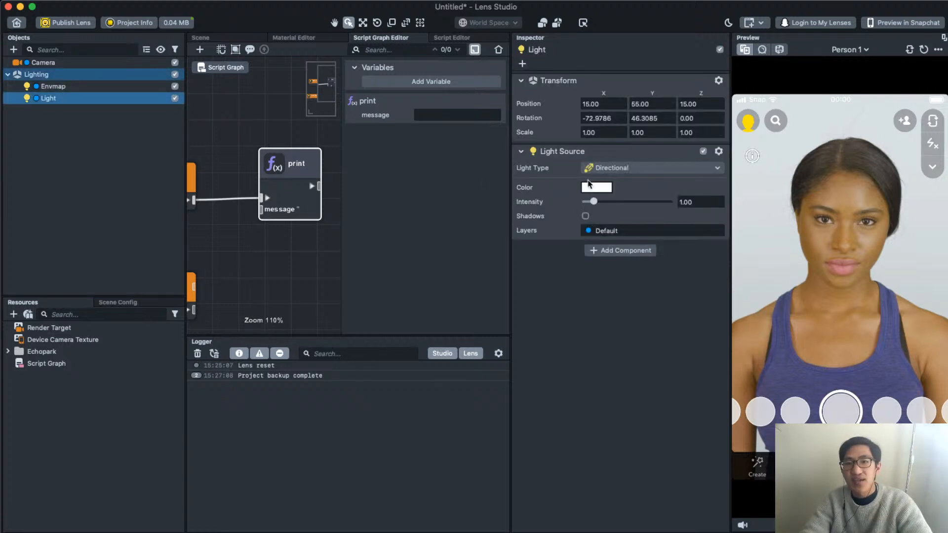
scroll(302, 269, down, 1)
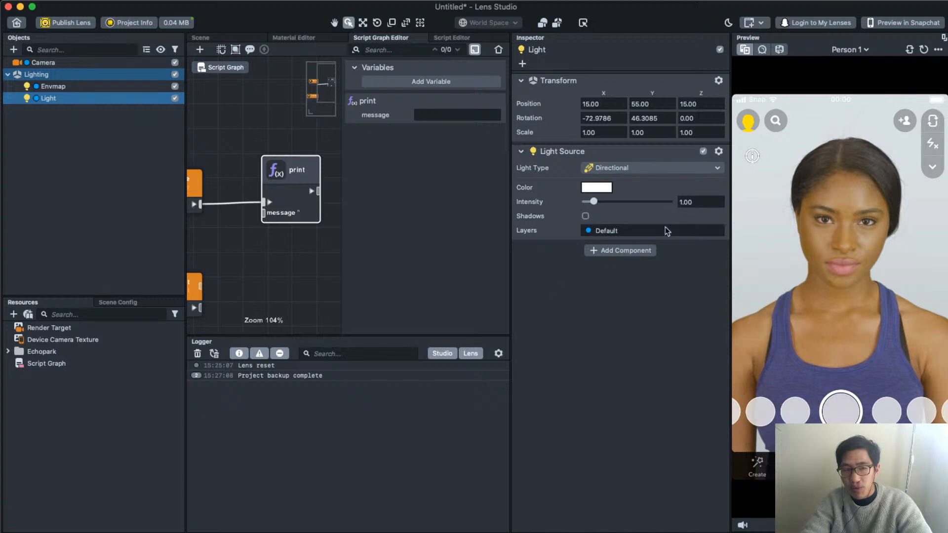
click(252, 139)
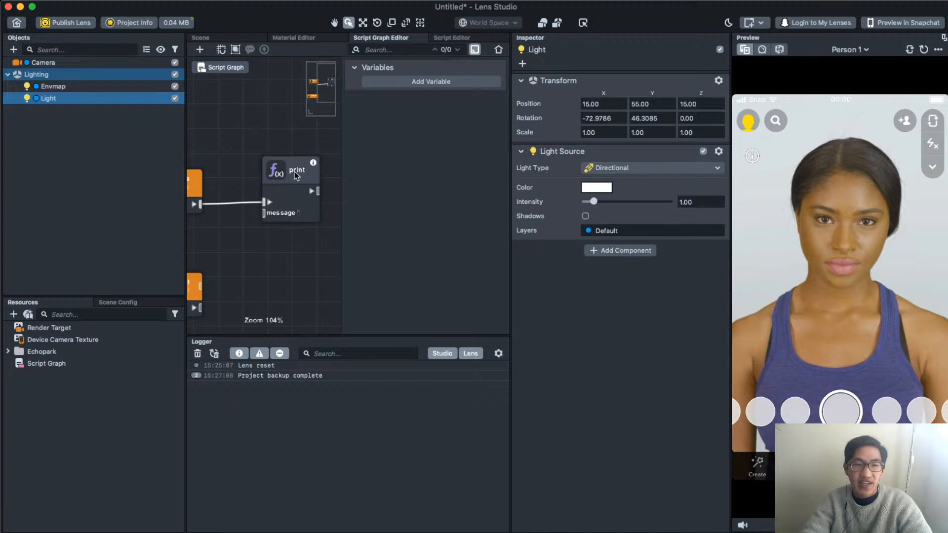
click(296, 175)
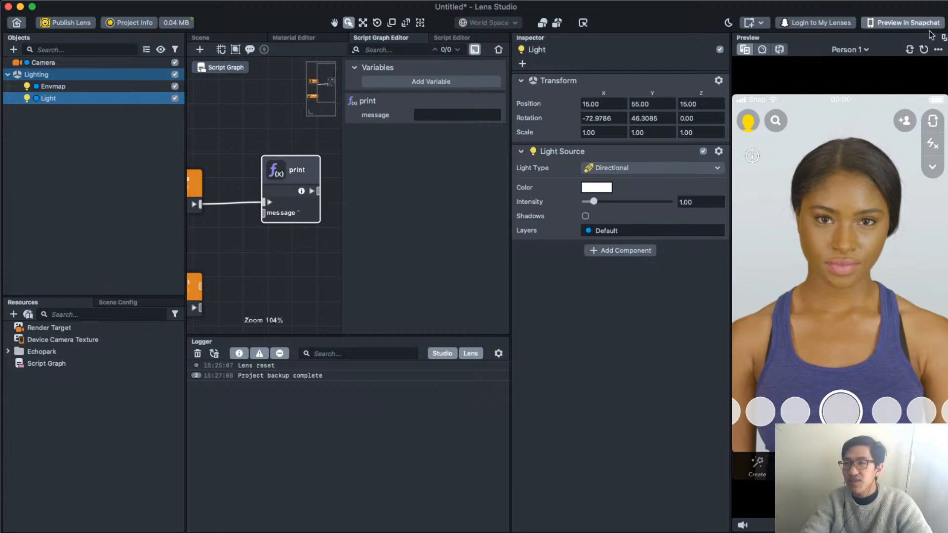
- Shrink the Preview panel to a small overlay on the graph editor
click(943, 39)
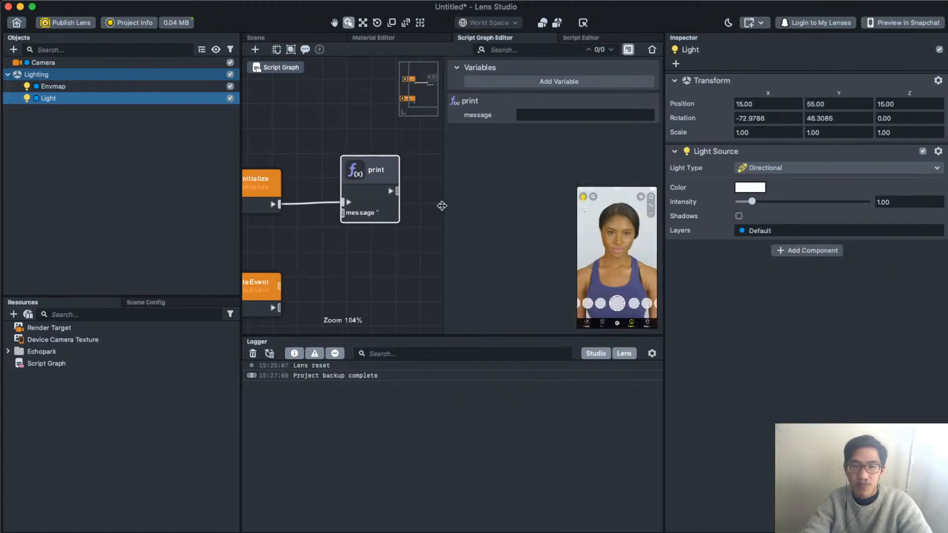
- Enlarge the script graph workspace by narrowing the object and resource lists and shortening the Logger
drag(442, 205, 460, 207)
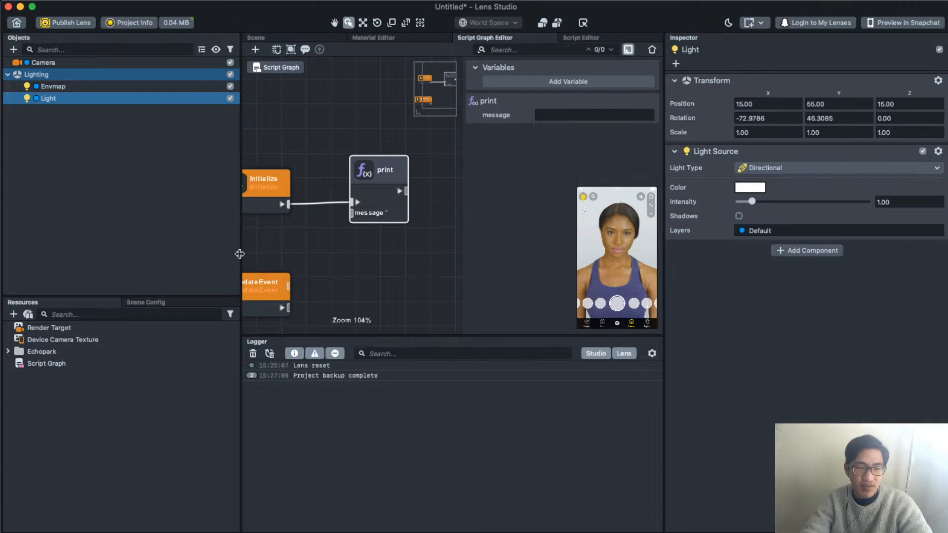
drag(239, 254, 157, 254)
drag(278, 336, 281, 431)
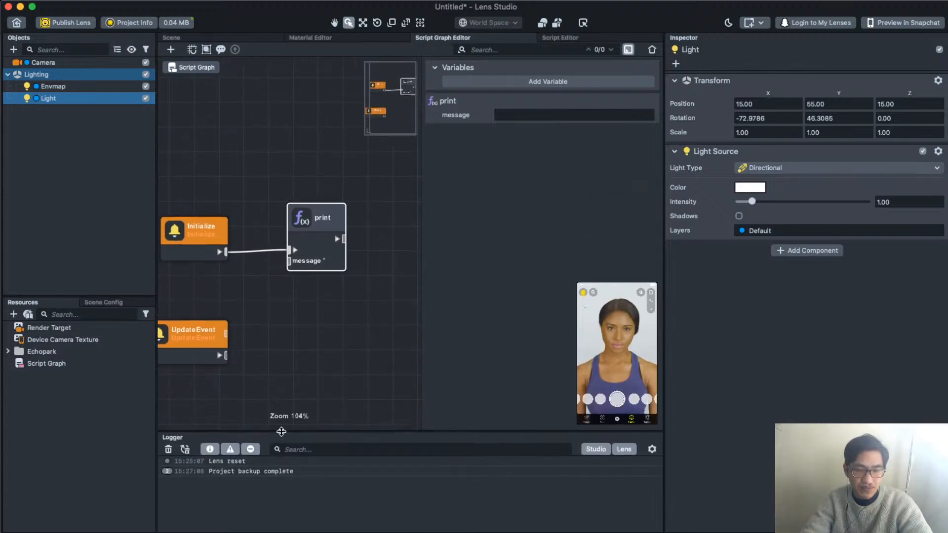
- Set the print node's message to "hello world"
scroll(331, 274, down, 1)
click(496, 115)
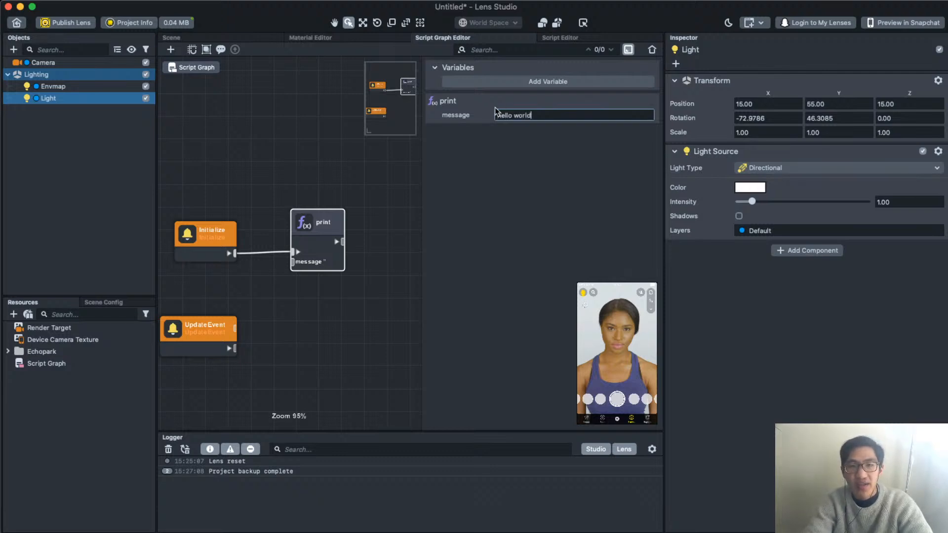
text(hello world)
key(Return)
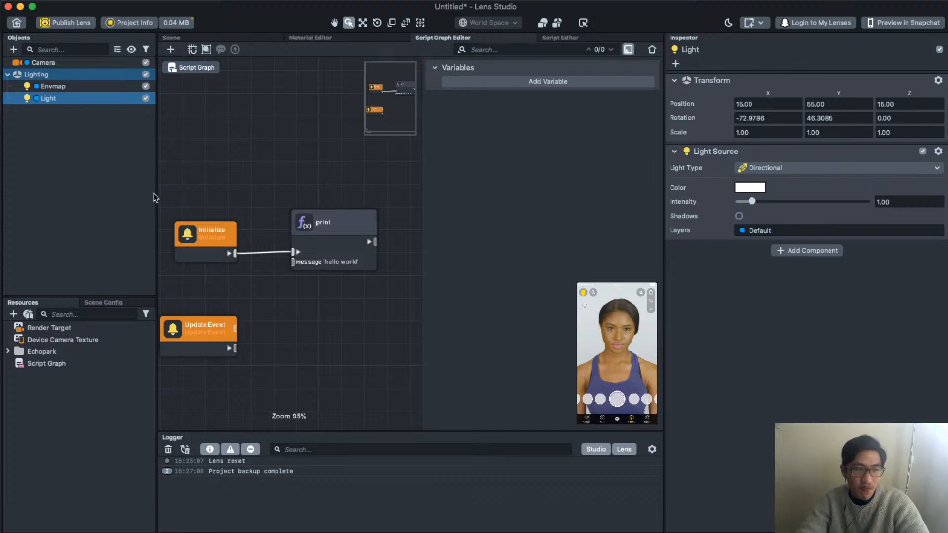
- Create an empty scene object and attach the Script Graph resource to it as a script component
click(23, 365)
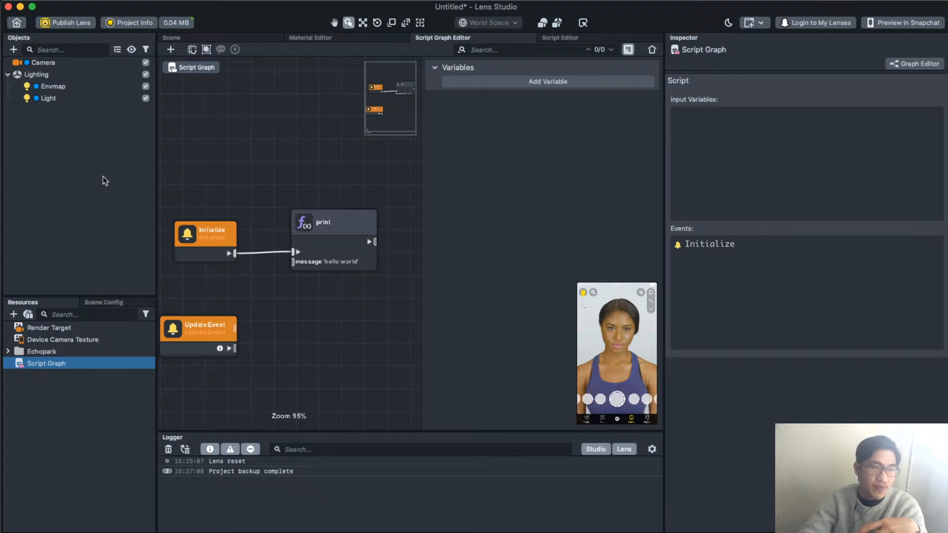
click(13, 49)
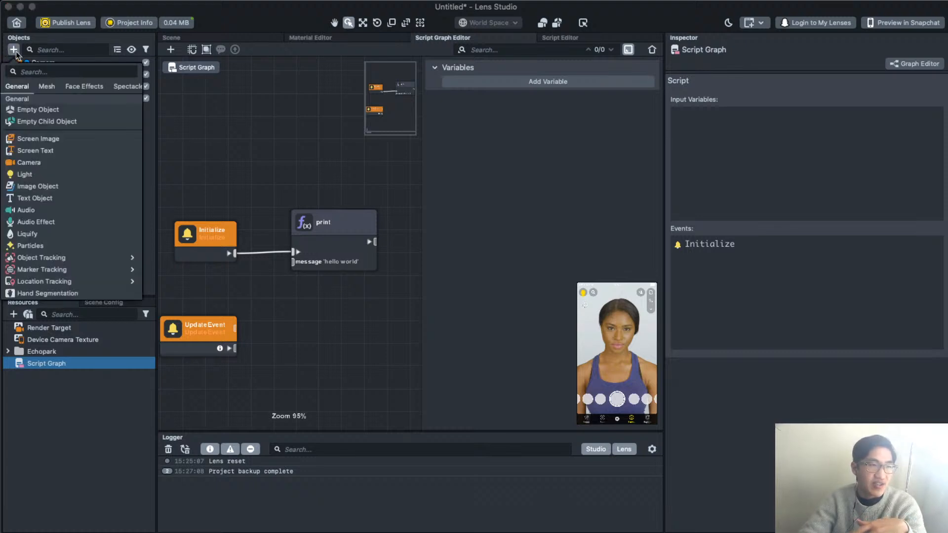
click(51, 111)
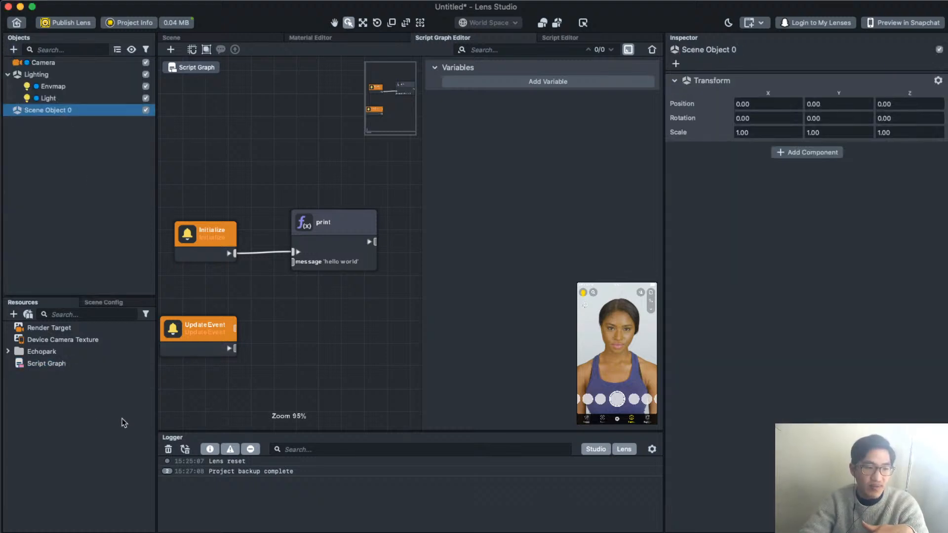
click(10, 365)
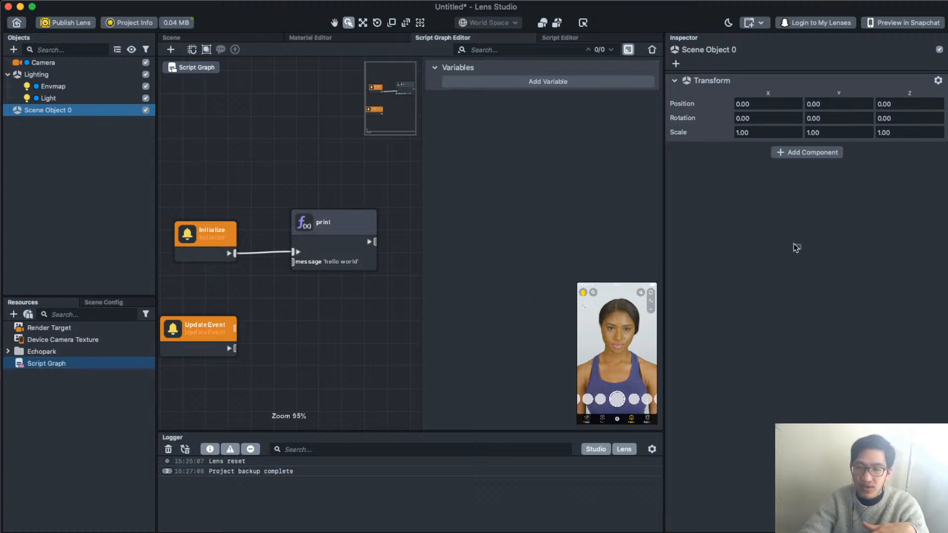
drag(794, 243, 793, 244)
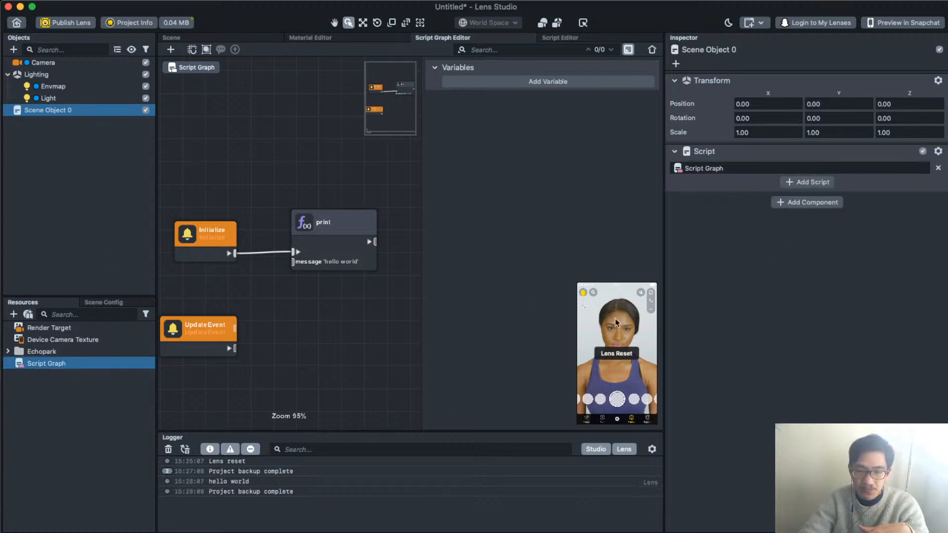
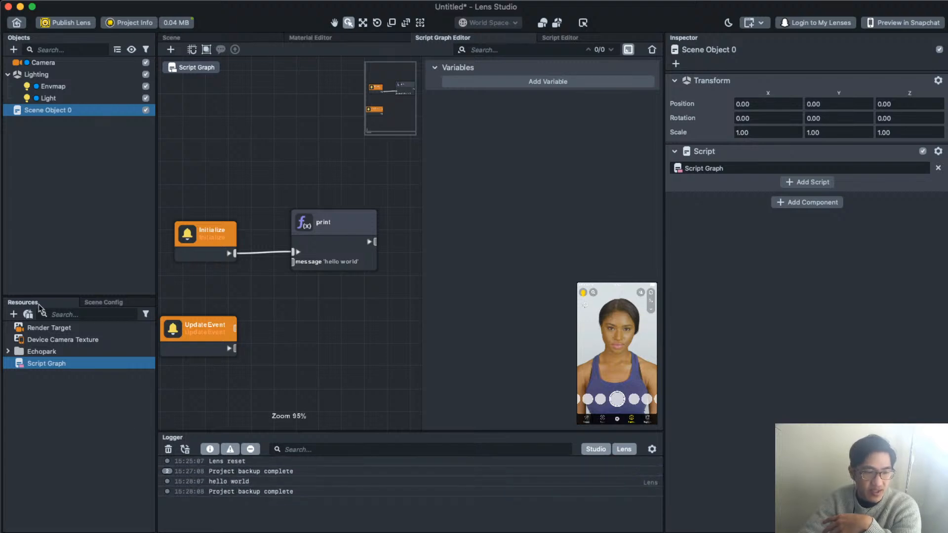
- Rename the Script Graph resource as "My First Script"
right_click(68, 367)
click(74, 370)
text(M)
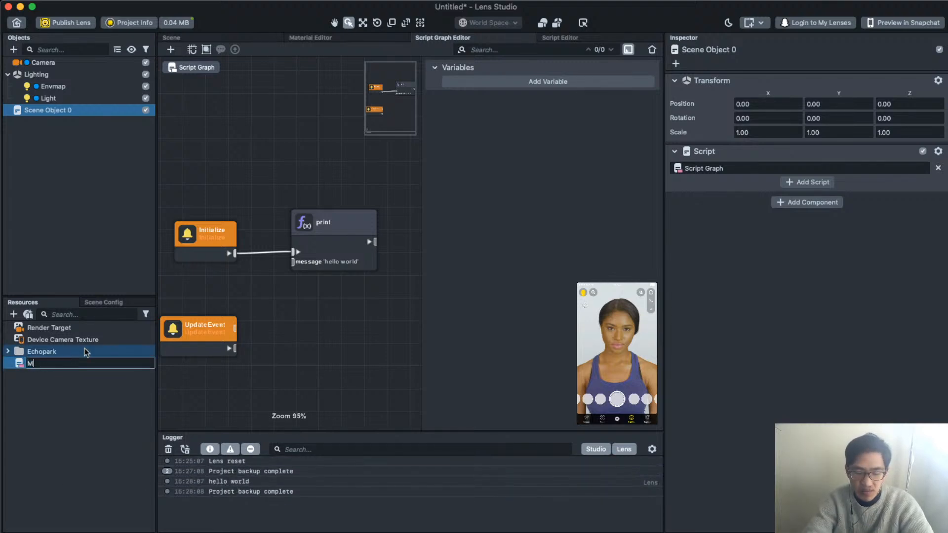
text(y First Script)
key(Return)
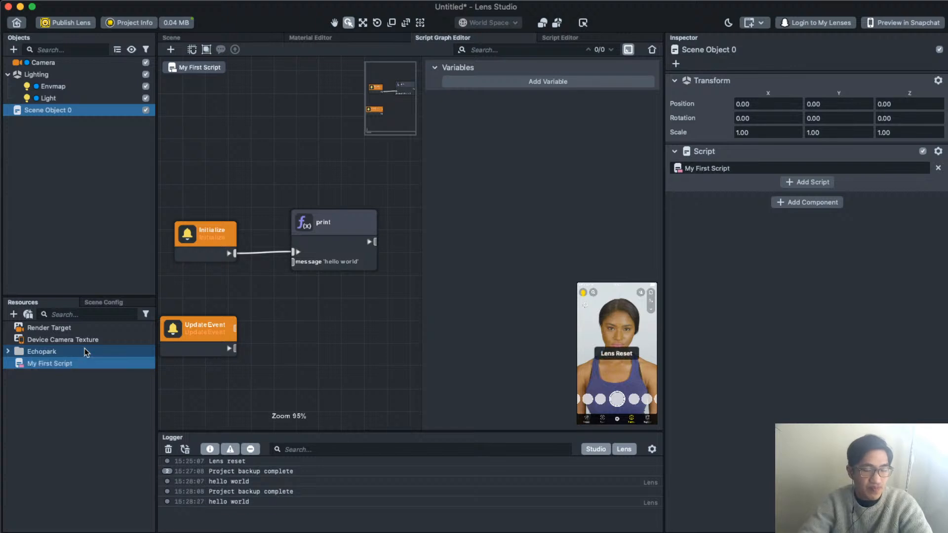
- Rename the new scene object as "My First Object with Script"
right_click(42, 110)
click(94, 145)
text(My First Object wit)
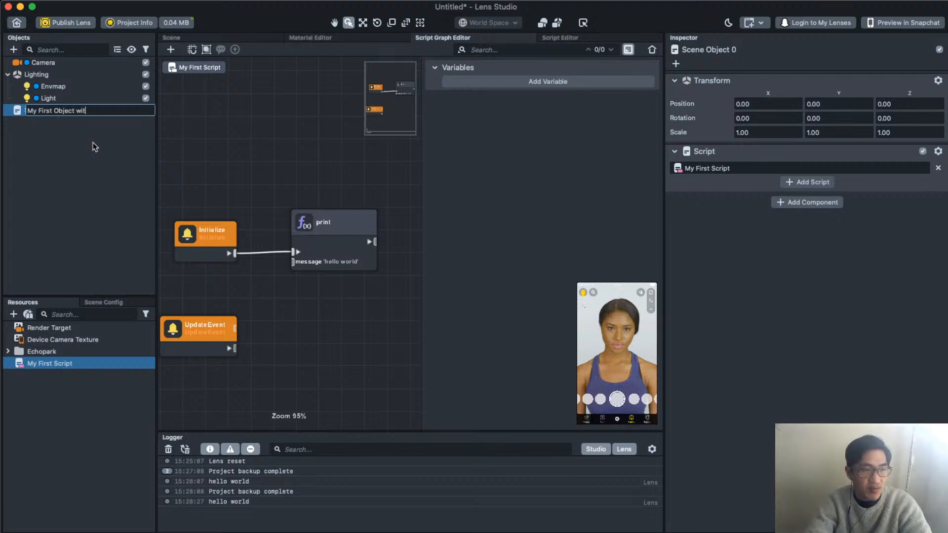
text(h Script)
key(Return)
click(95, 146)
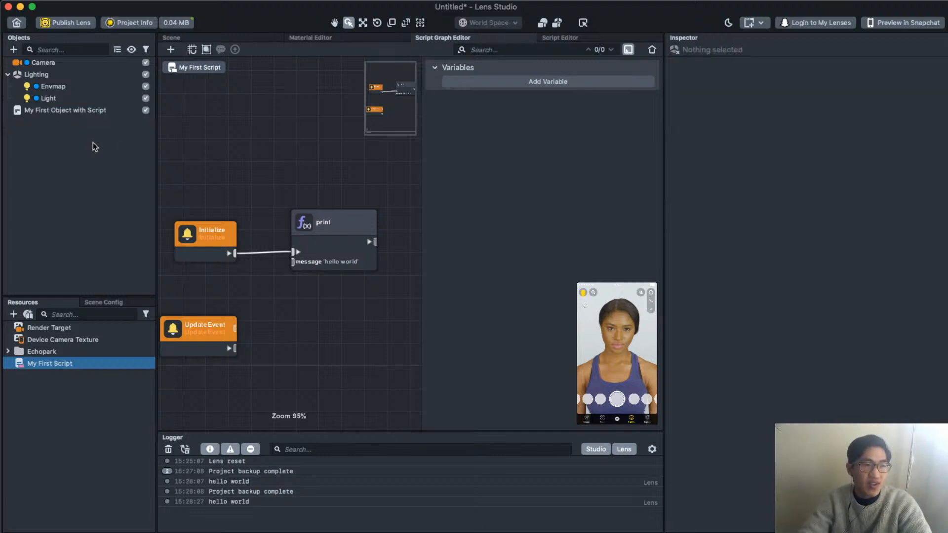
- Trace the script attached to My First Object with Script back to its resource and inspect that resource
click(58, 113)
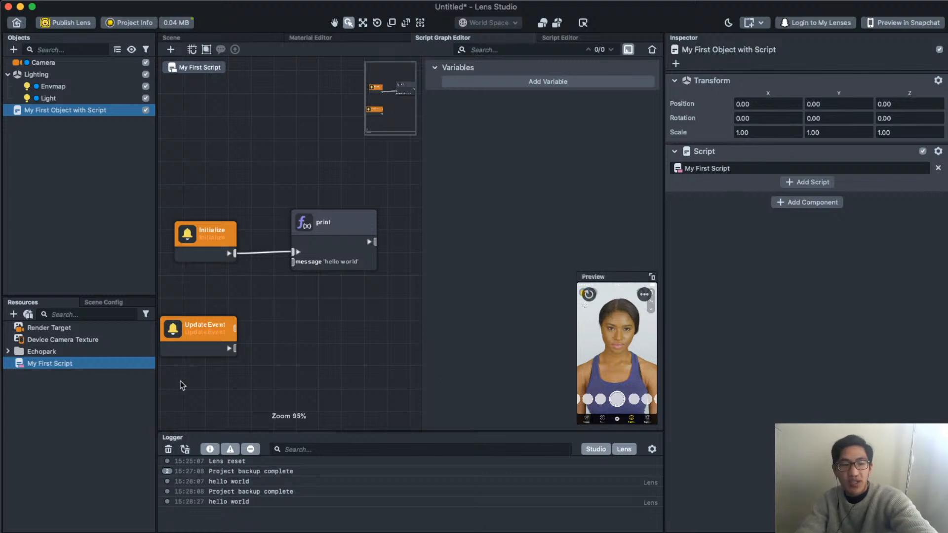
right_click(704, 171)
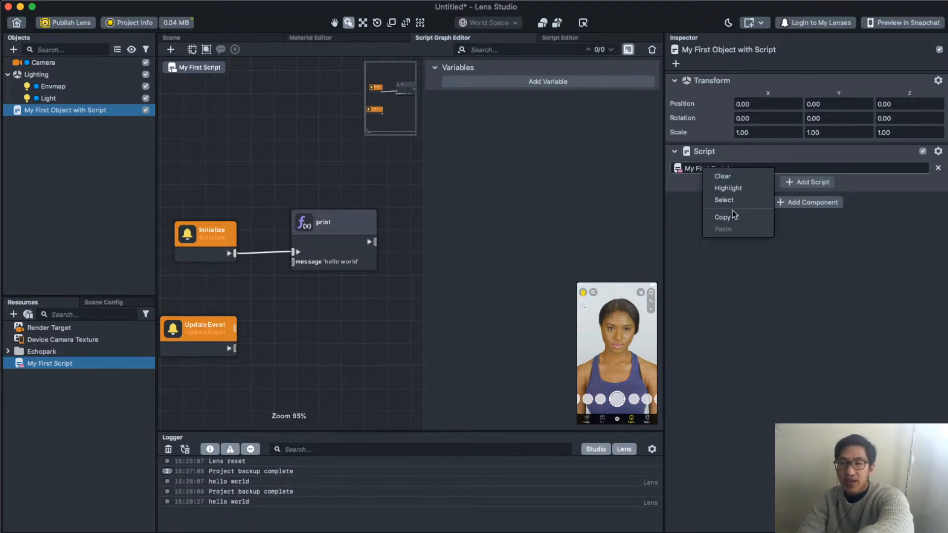
click(725, 202)
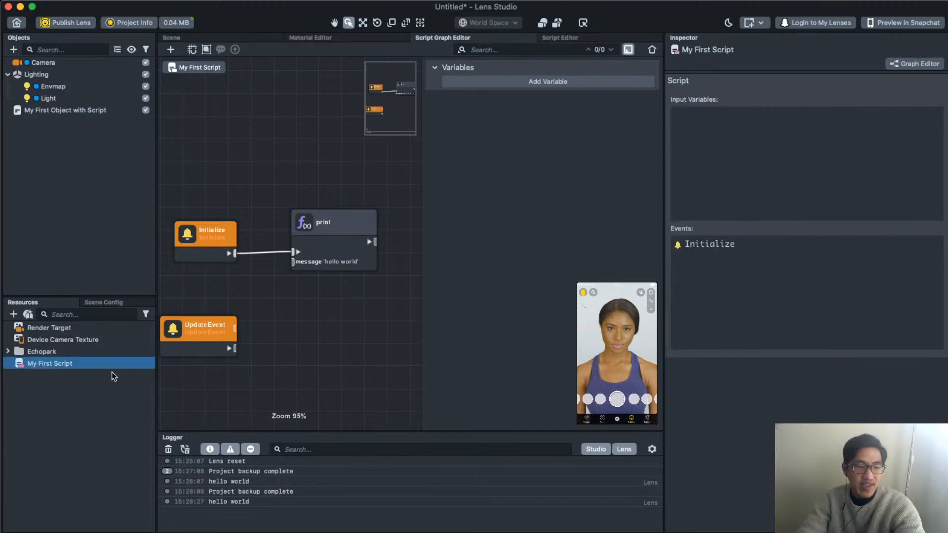
click(46, 364)
click(54, 382)
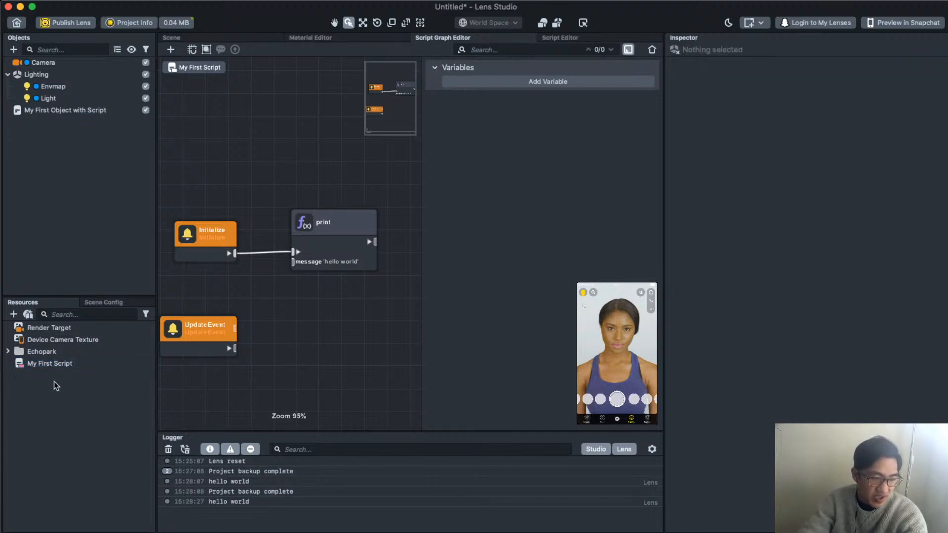
- Open the My First Script resource in the Script Graph Editor with all its nodes in view
click(58, 366)
double_click(60, 366)
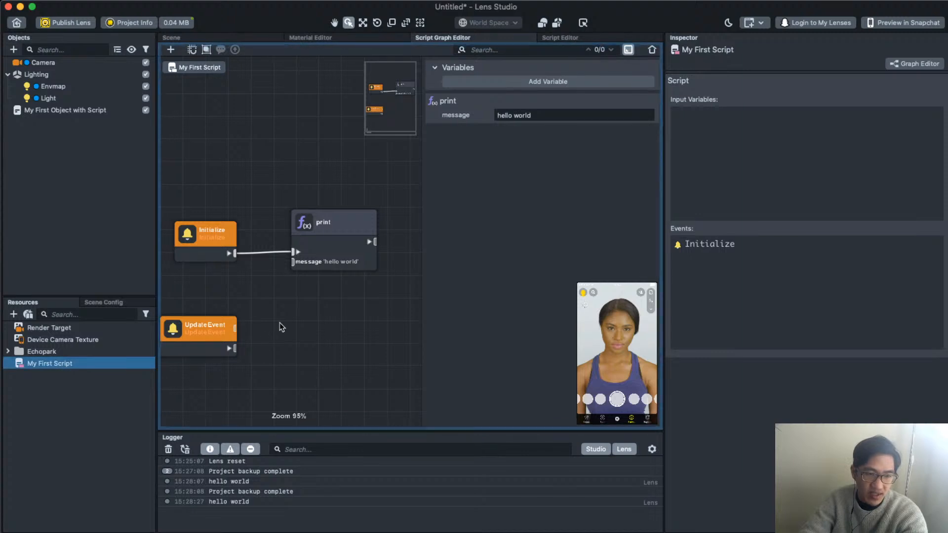
scroll(279, 322, down, 2)
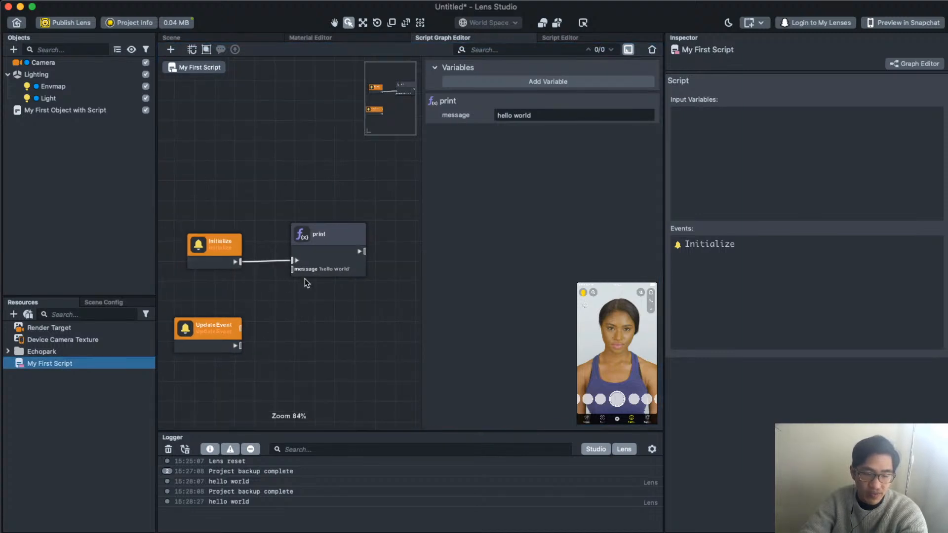
drag(305, 279, 323, 271)
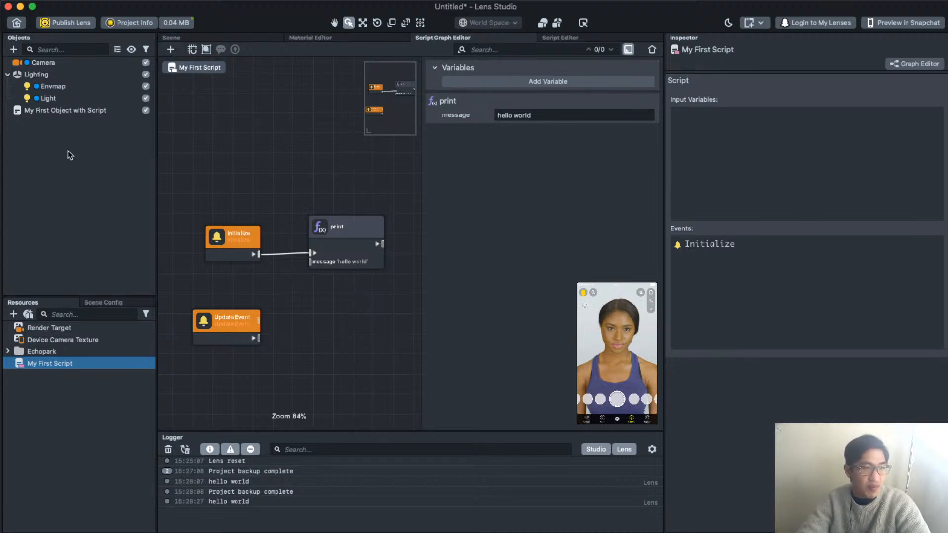
- Add a Sphere mesh object to the scene
click(14, 51)
text(sphere)
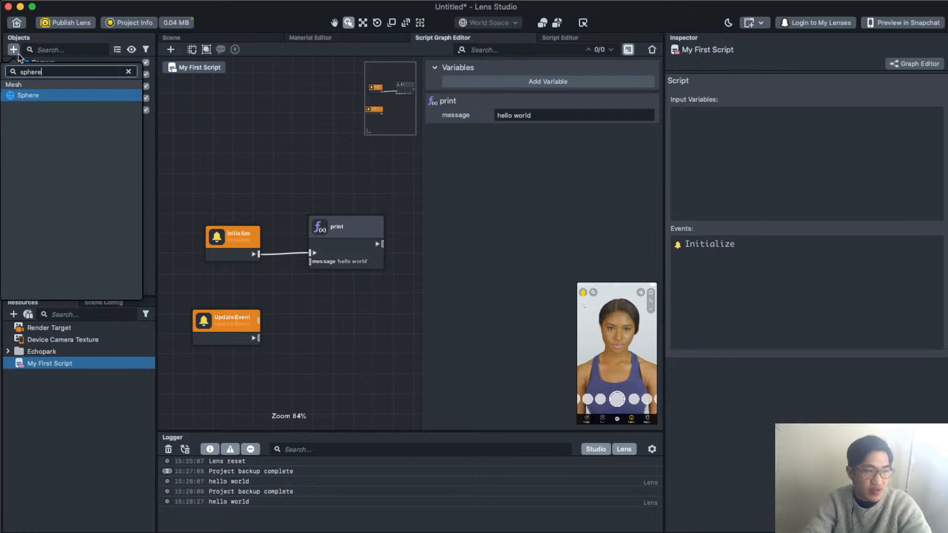
key(Return)
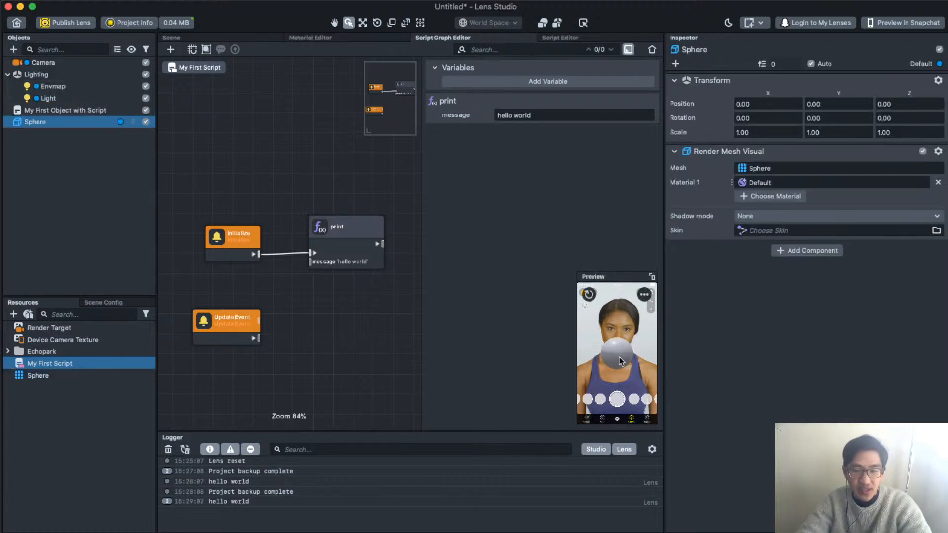
click(96, 198)
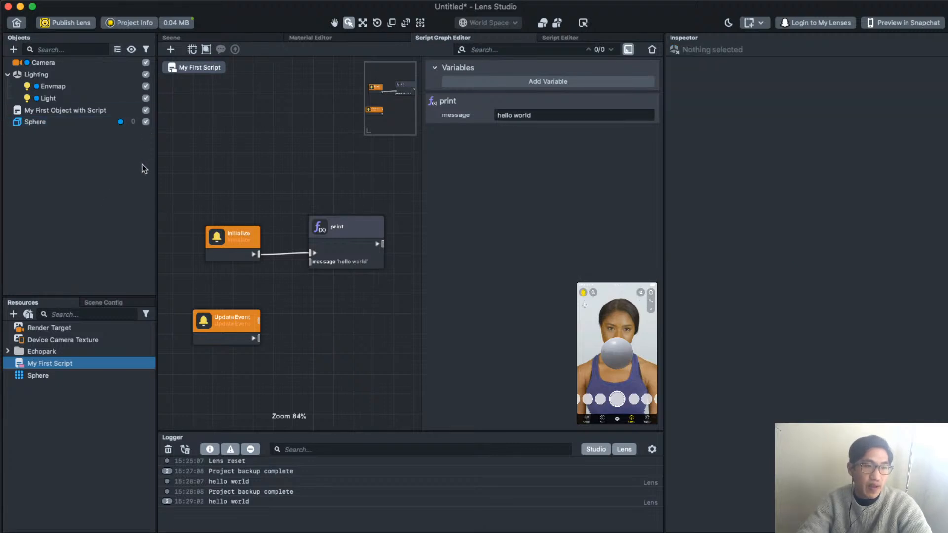
- Move My First Object with Script below the Sphere in the object hierarchy and disable it
drag(101, 110, 94, 129)
click(145, 123)
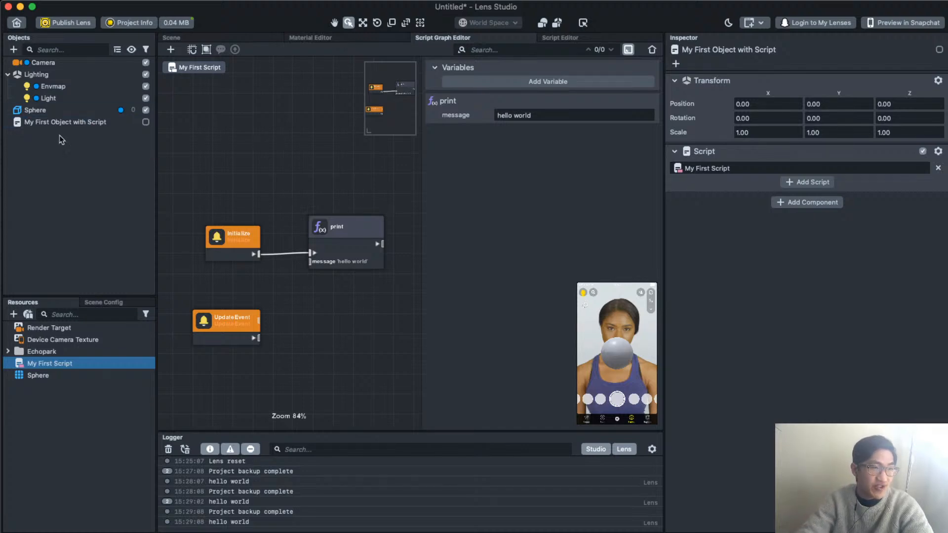
- Add the Tween Manager helper script and move it out of My First Object with Script to the hierarchy's root level
click(14, 49)
text(t)
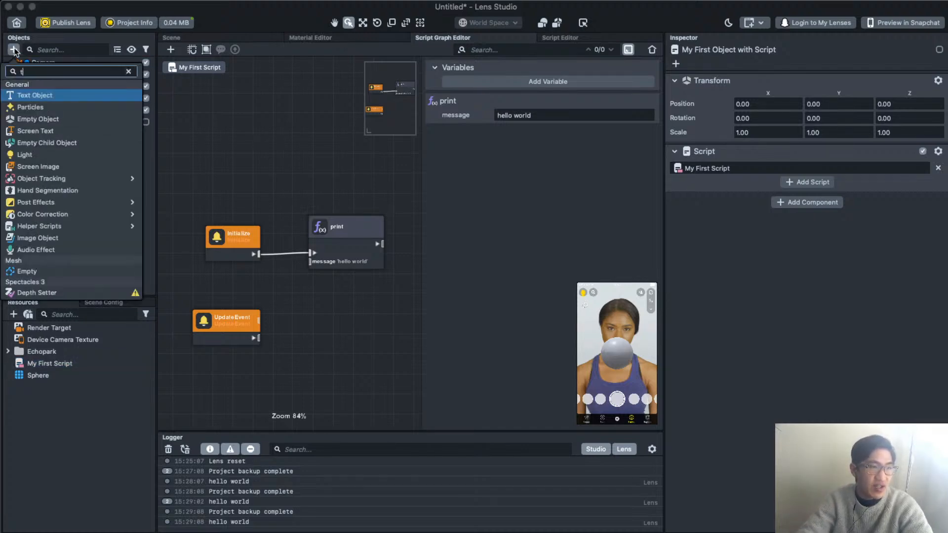
click(13, 49)
click(14, 49)
text(twee)
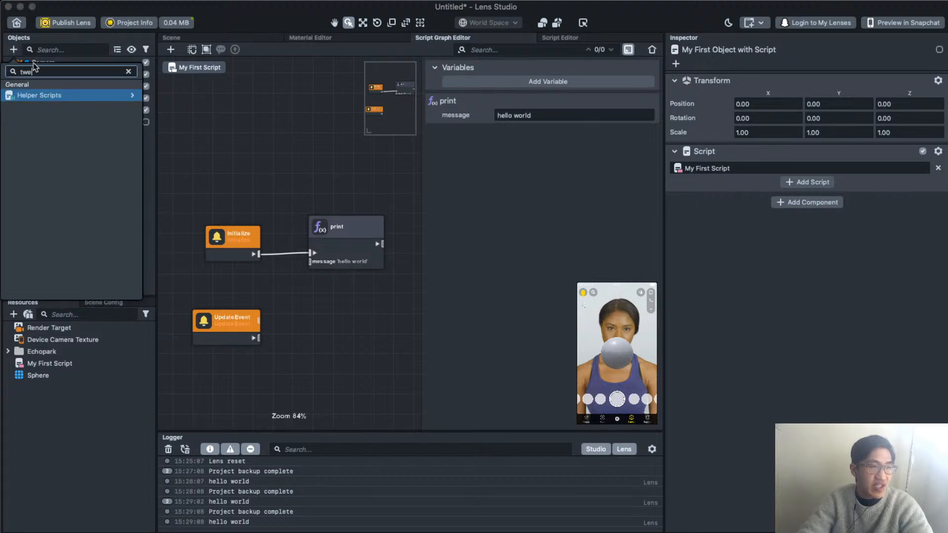
mouse_move(39, 95)
click(190, 99)
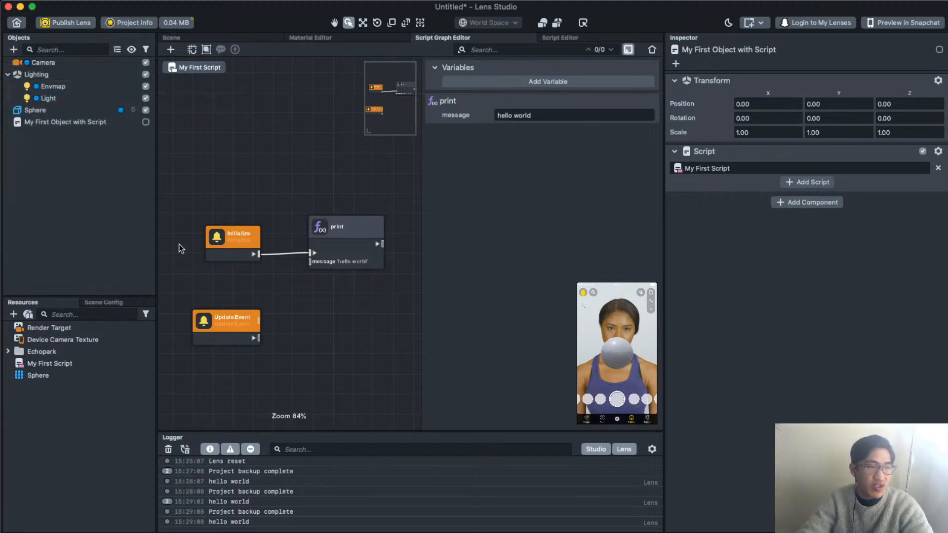
click(170, 236)
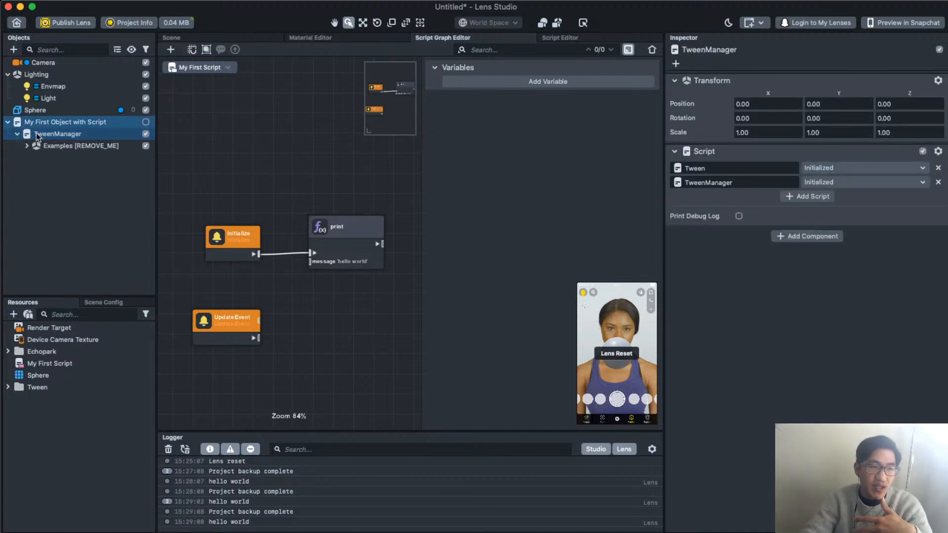
drag(35, 134, 45, 221)
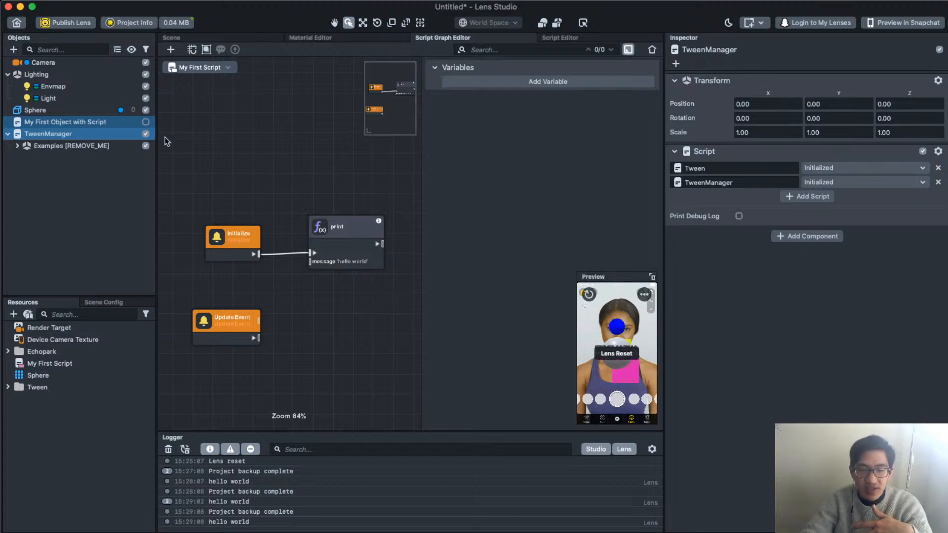
- Disable the Sphere to view the tween examples without it, and re-enable it
click(74, 110)
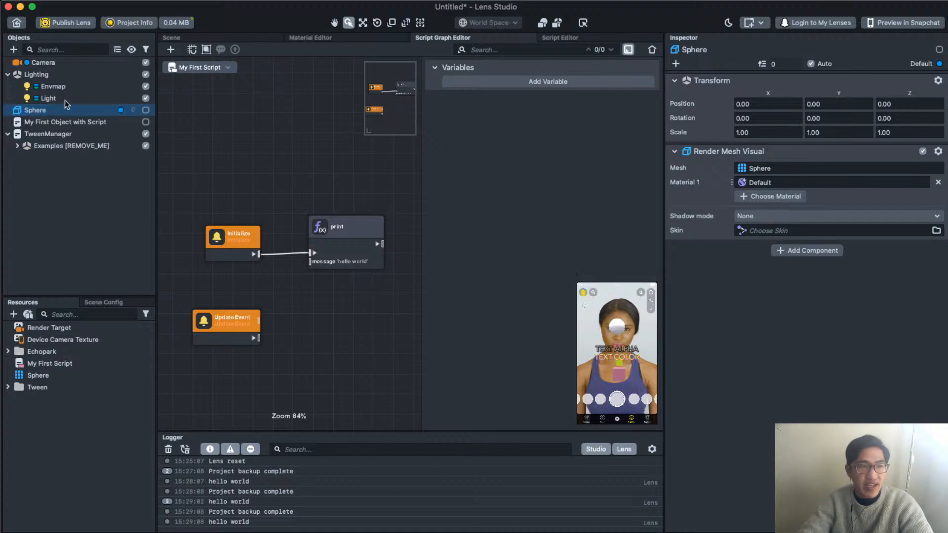
double_click(44, 111)
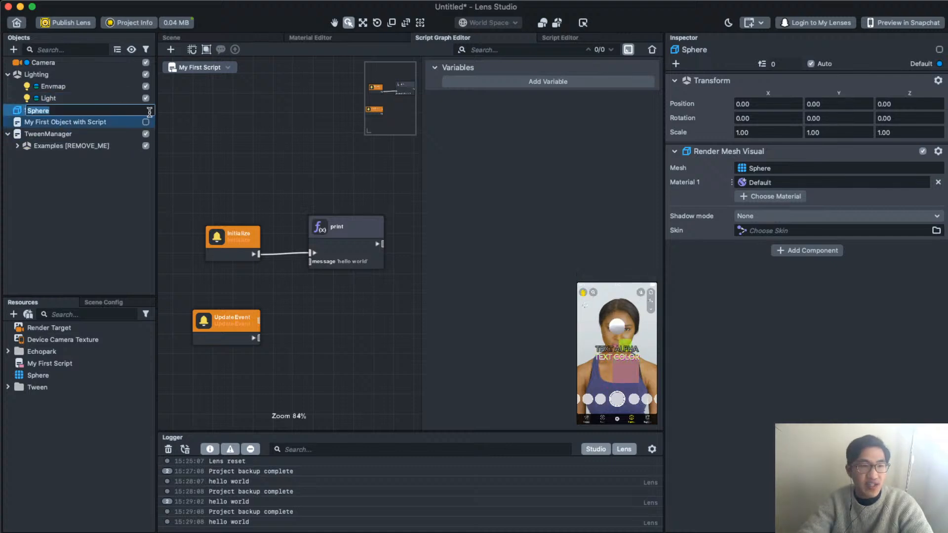
click(108, 106)
click(109, 101)
click(146, 111)
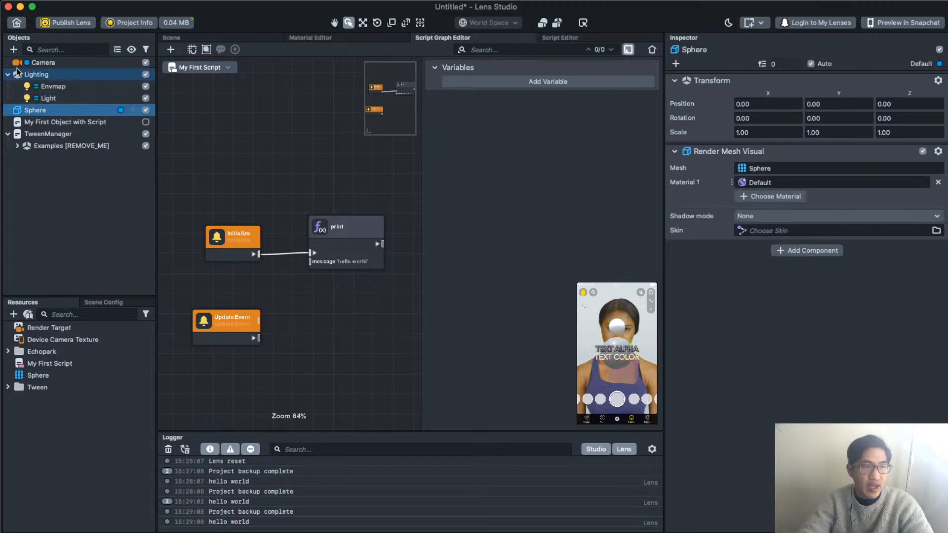
- Collapse the Lighting group and move TweenManager to the very start of the object hierarchy, above the Camera
click(7, 75)
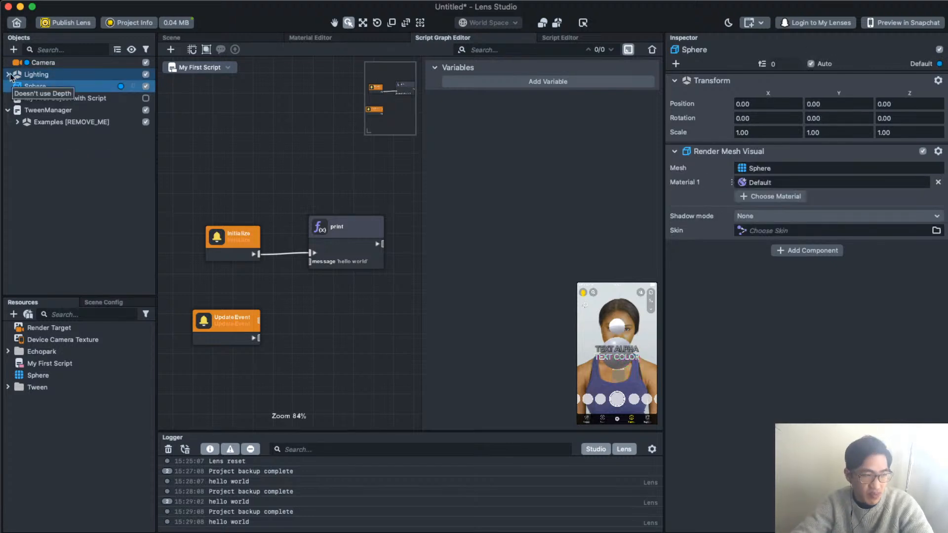
drag(37, 110, 39, 63)
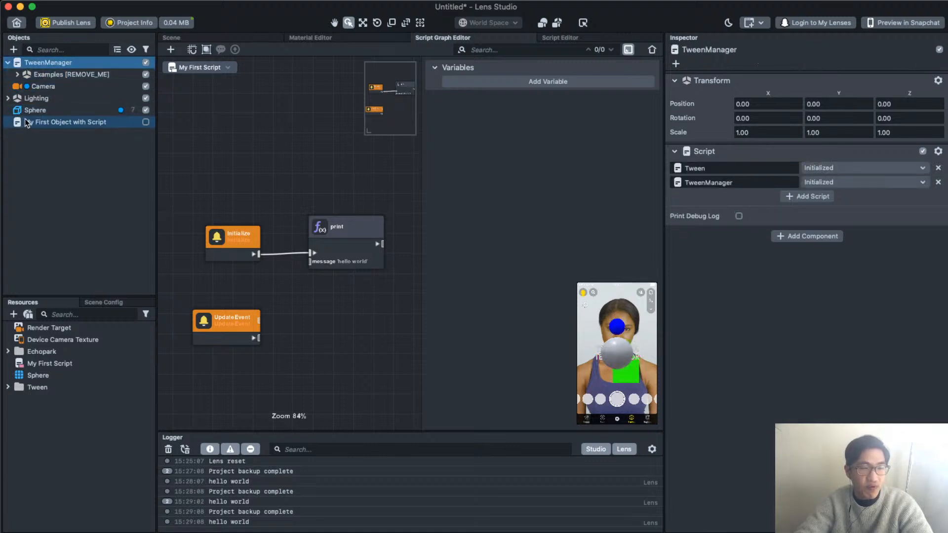
- Delete the Examples [REMOVE_ME] object under TweenManager
right_click(76, 74)
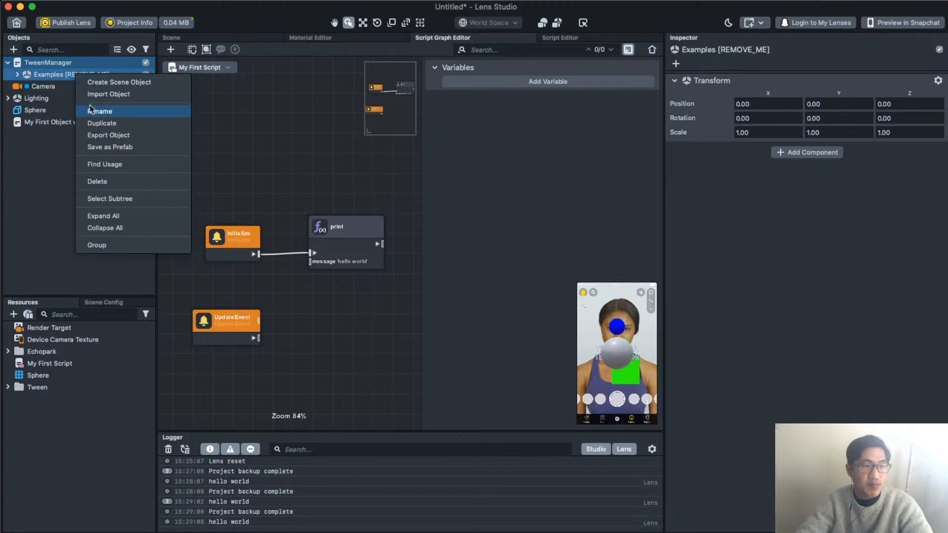
click(97, 181)
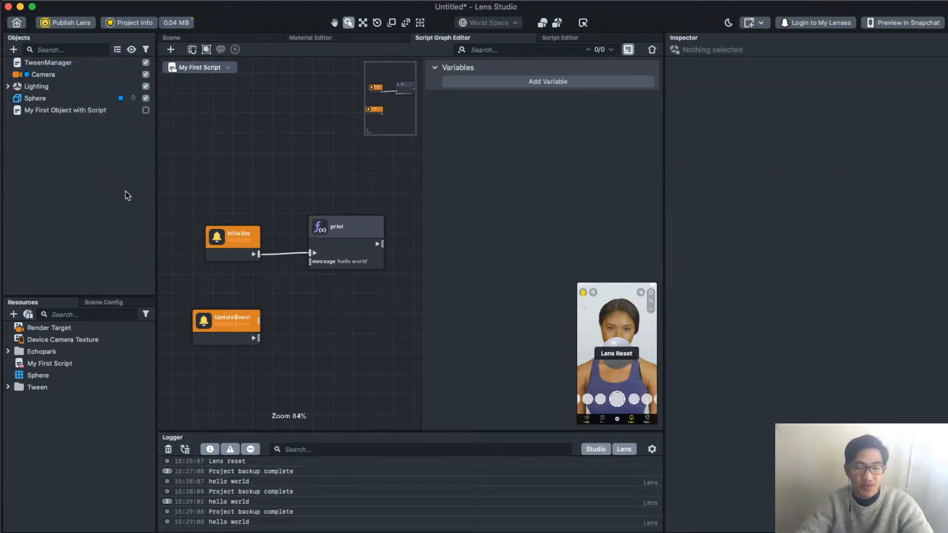
- Attach the TweenTransform script from the Tween folder's TweenTypes subfolder to the Sphere
click(73, 101)
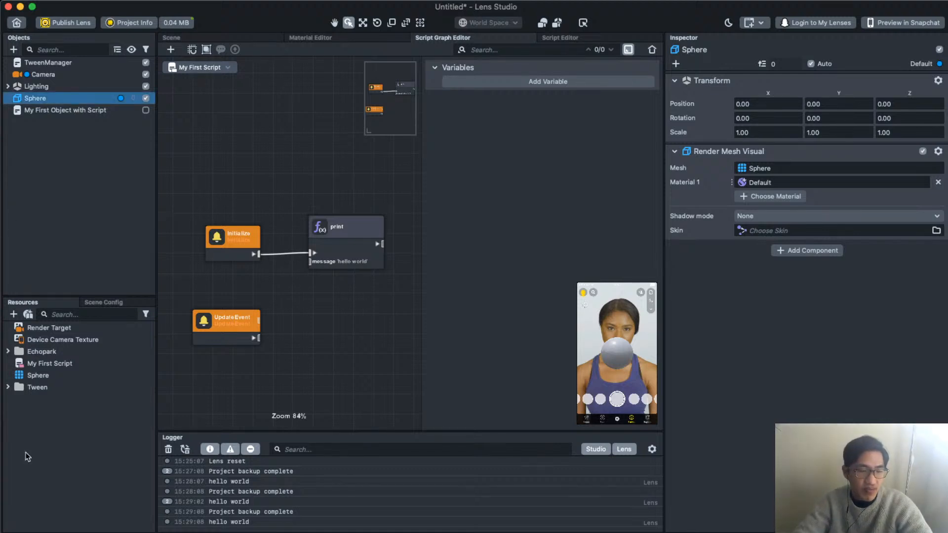
click(8, 392)
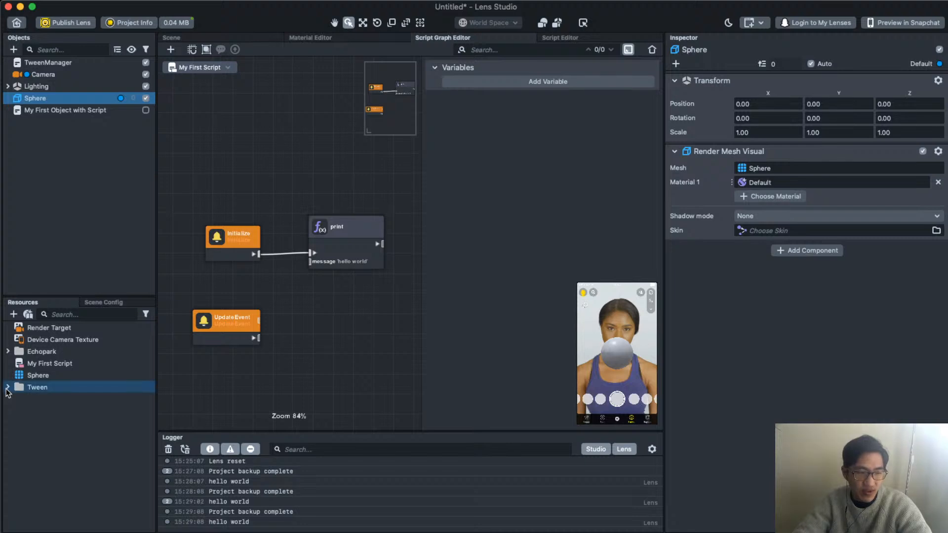
click(7, 389)
click(20, 402)
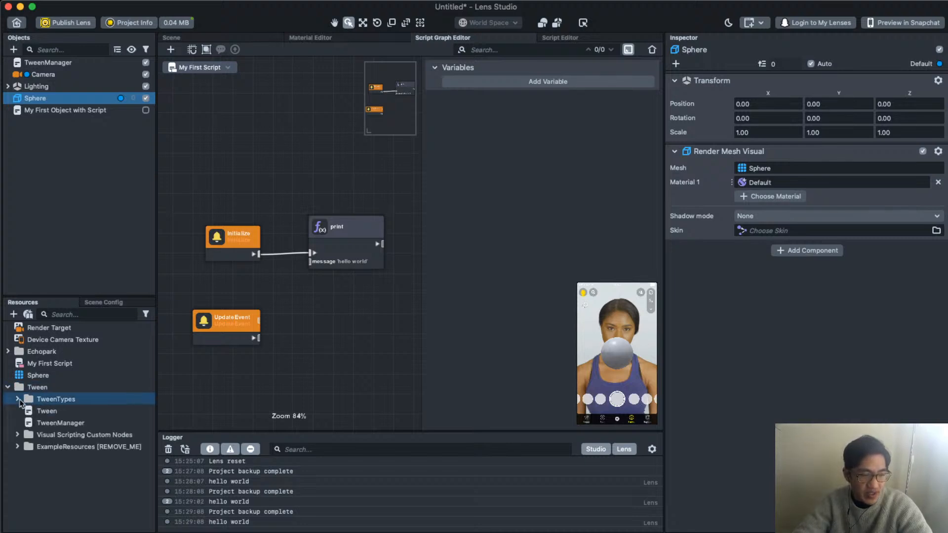
click(18, 399)
click(79, 434)
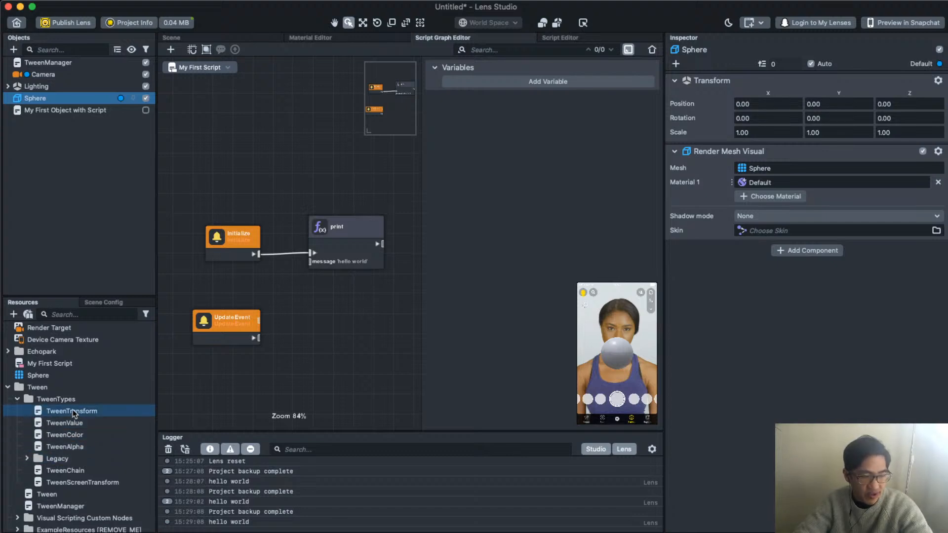
drag(73, 413, 834, 321)
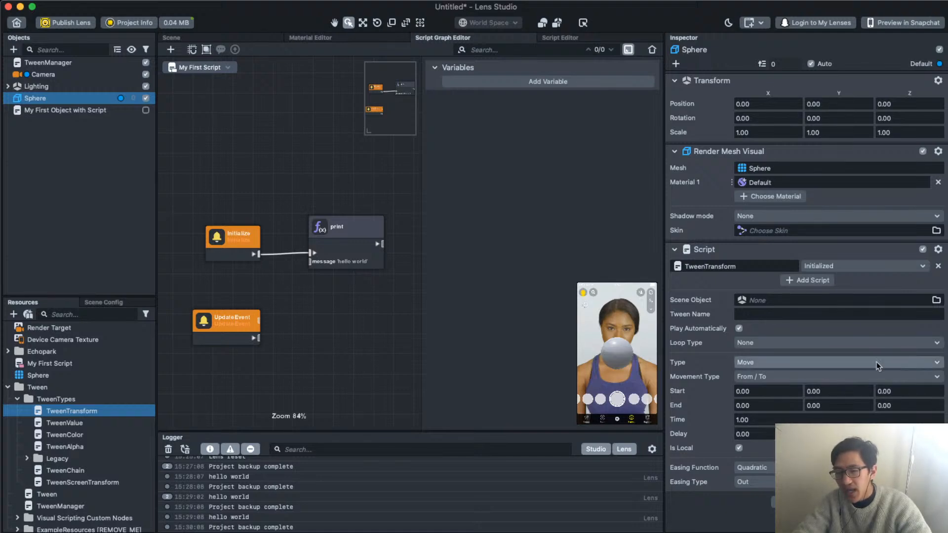
- Set the Y value of the TweenTransform script's End position on the Sphere to 10
click(819, 405)
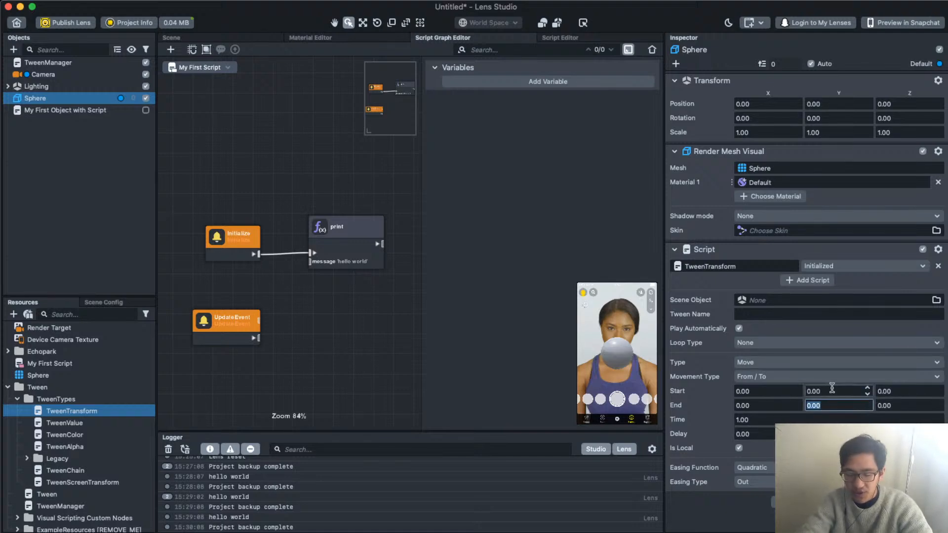
text(10)
key(Tab)
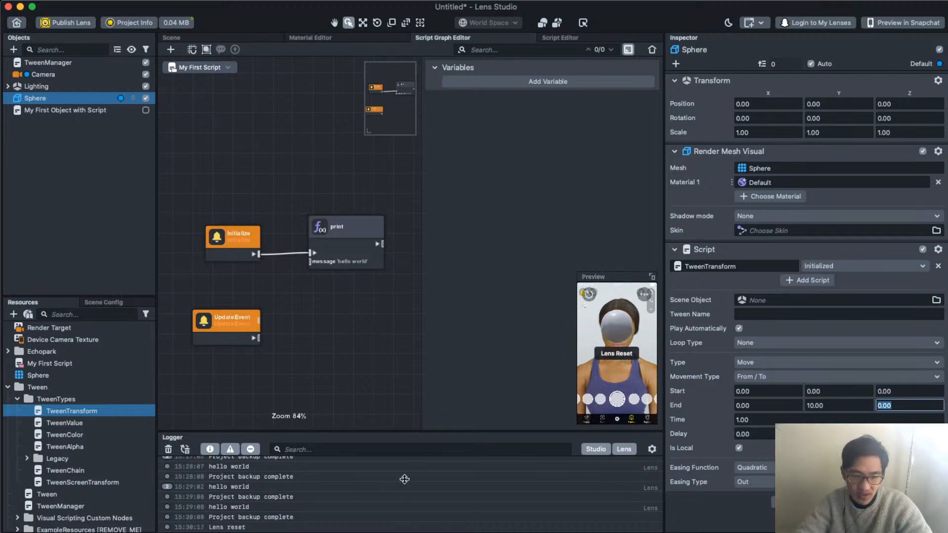
click(844, 405)
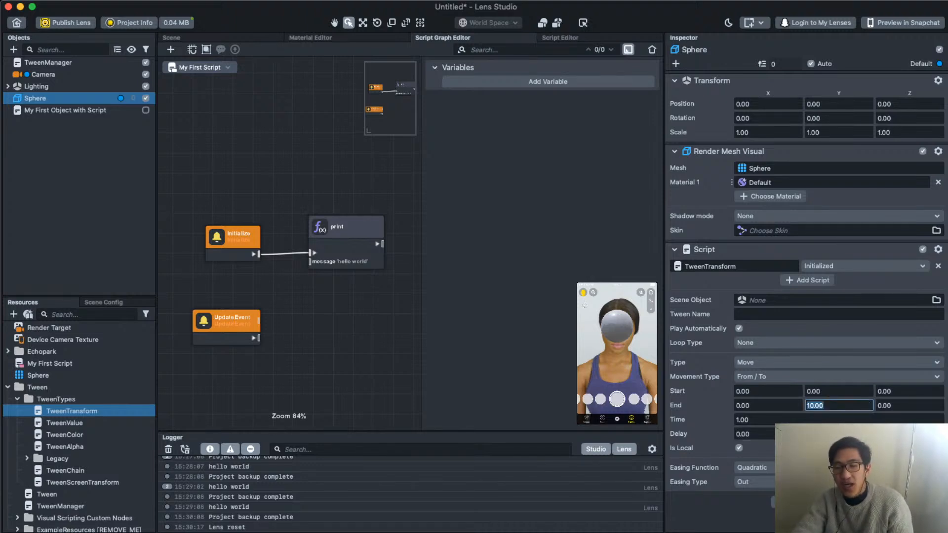
click(845, 518)
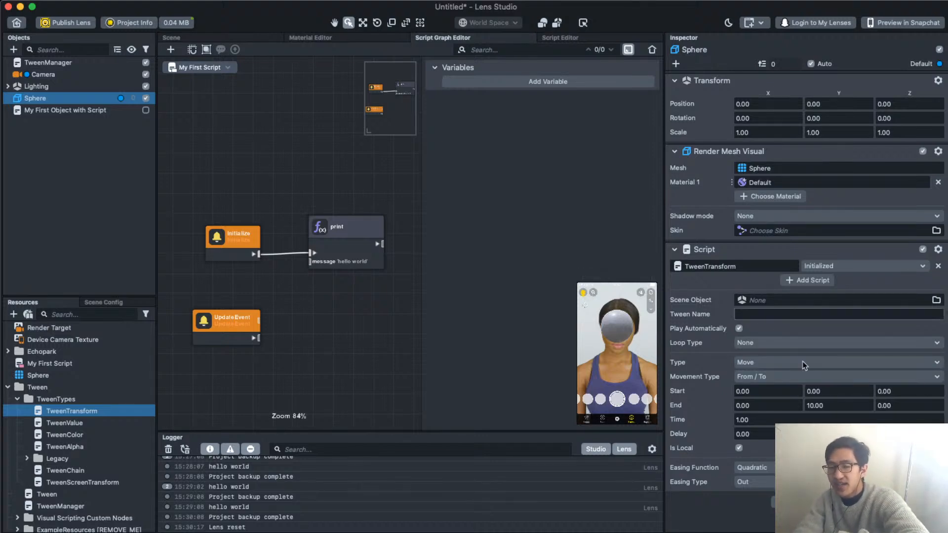
- Widen the My First Script graph canvas by narrowing the Variables area beside it
scroll(408, 368, down, 1)
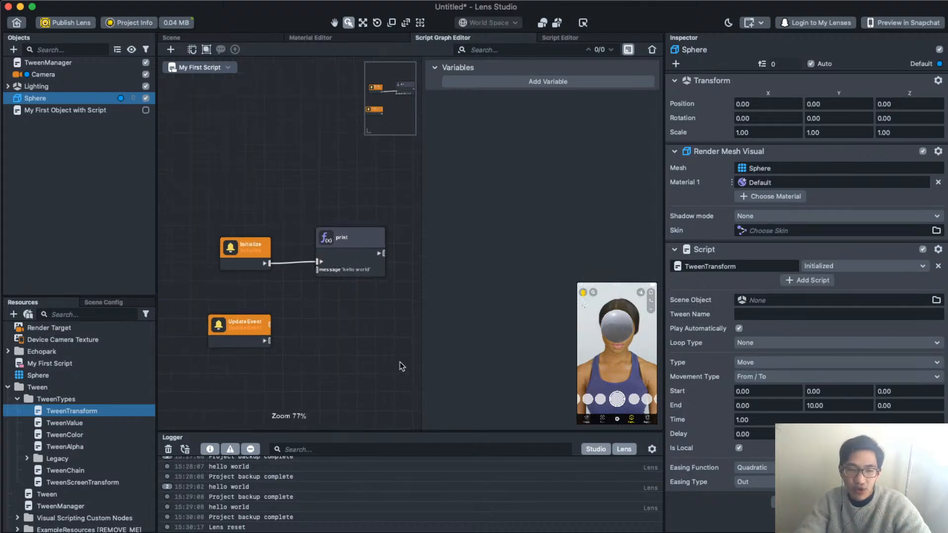
drag(390, 348, 341, 330)
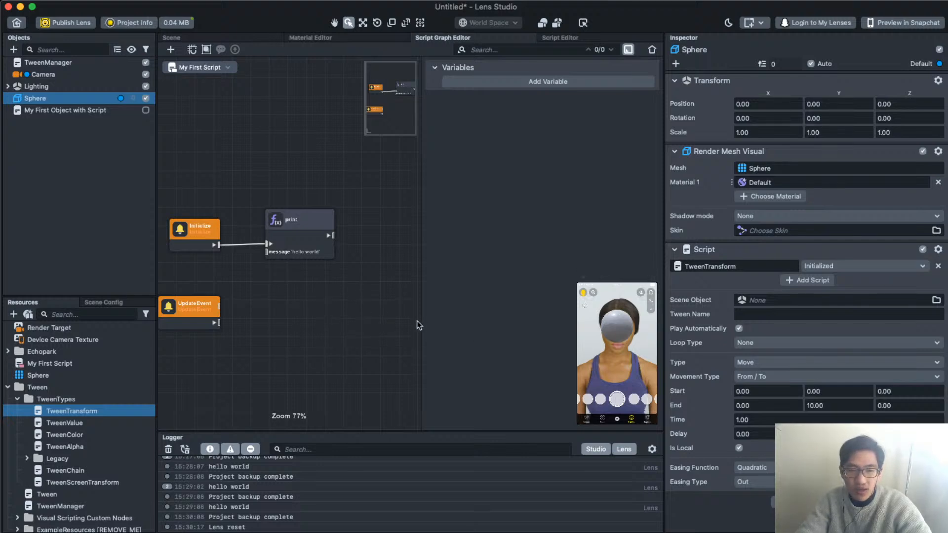
drag(419, 325, 473, 331)
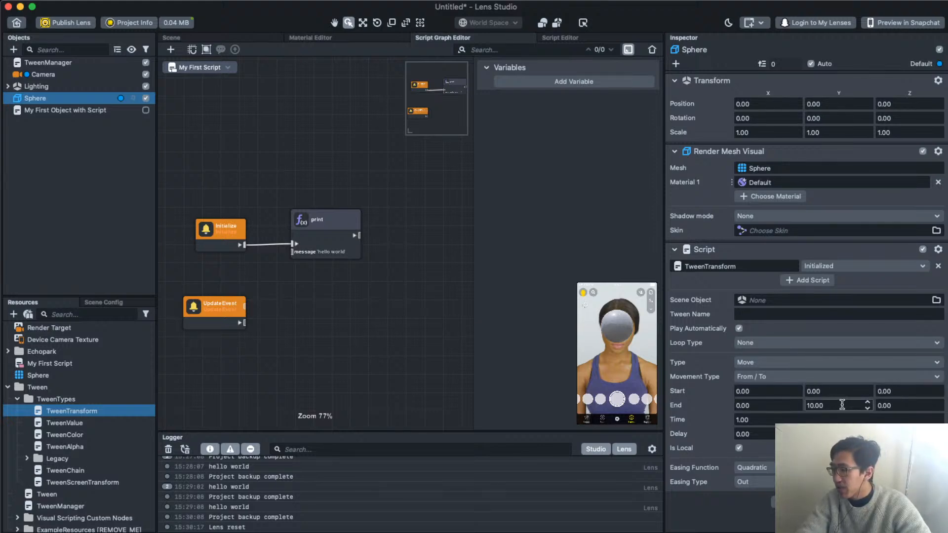
scroll(420, 307, down, 1)
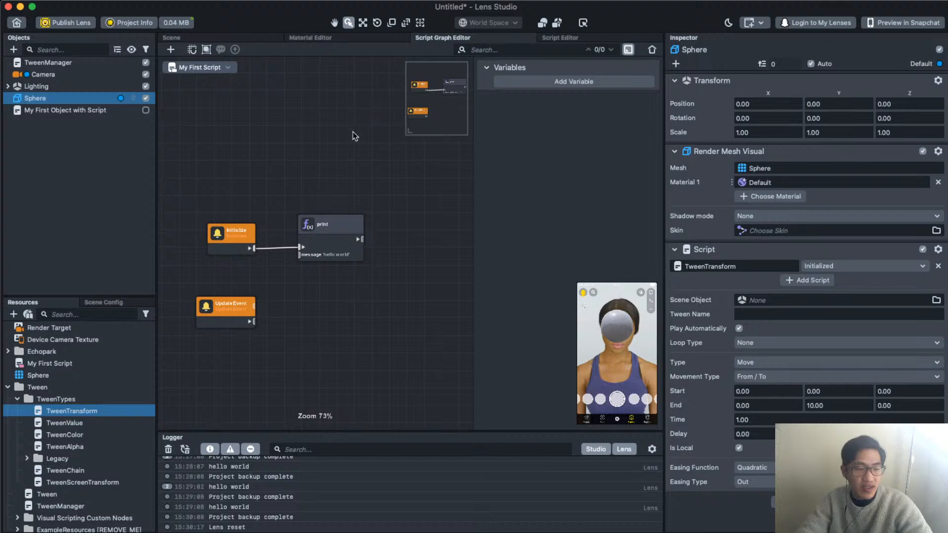
- Open the All Tween Nodes script graph from the Visual Scripting Custom Nodes folder
scroll(79, 454, down, 1)
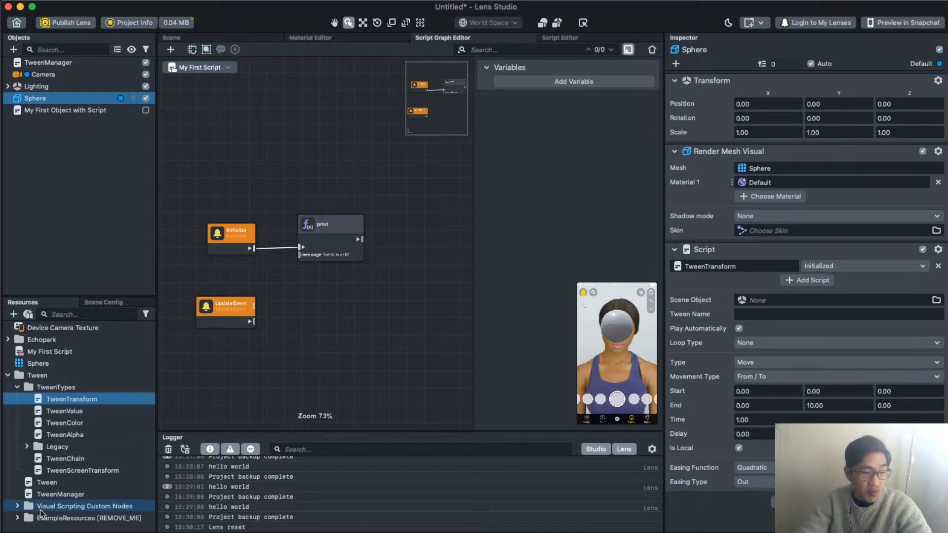
click(17, 507)
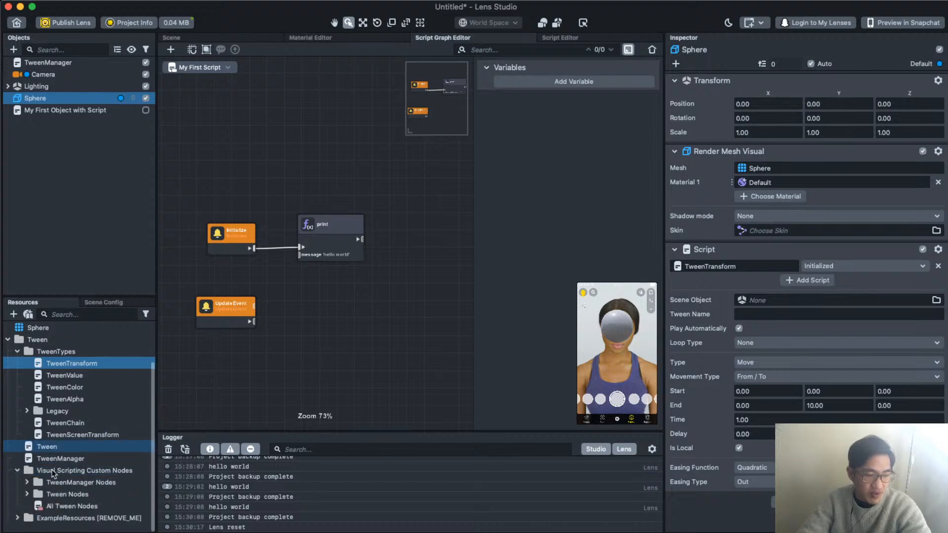
double_click(54, 506)
- Examine the tween node groups in the All Tween Nodes graph, focusing on the Position group
scroll(393, 299, down, 10)
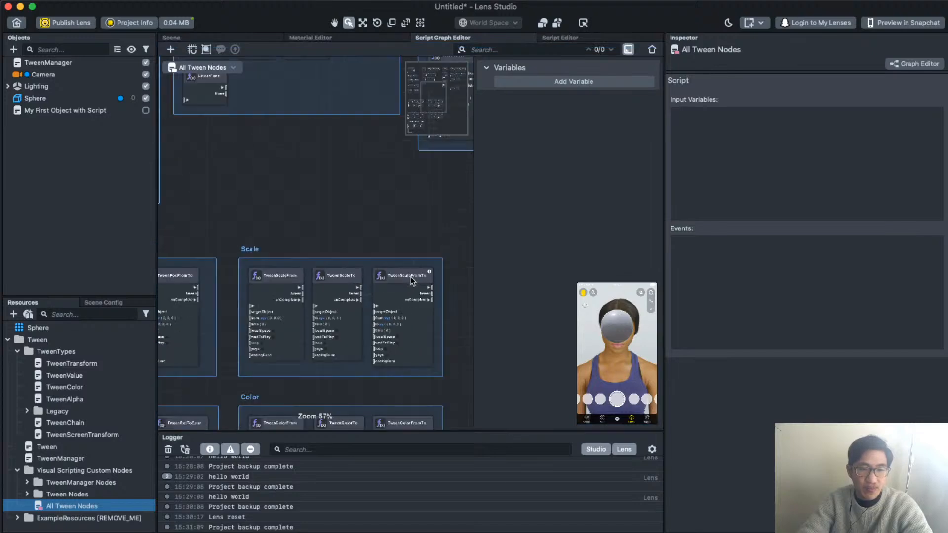
scroll(348, 254, up, 5)
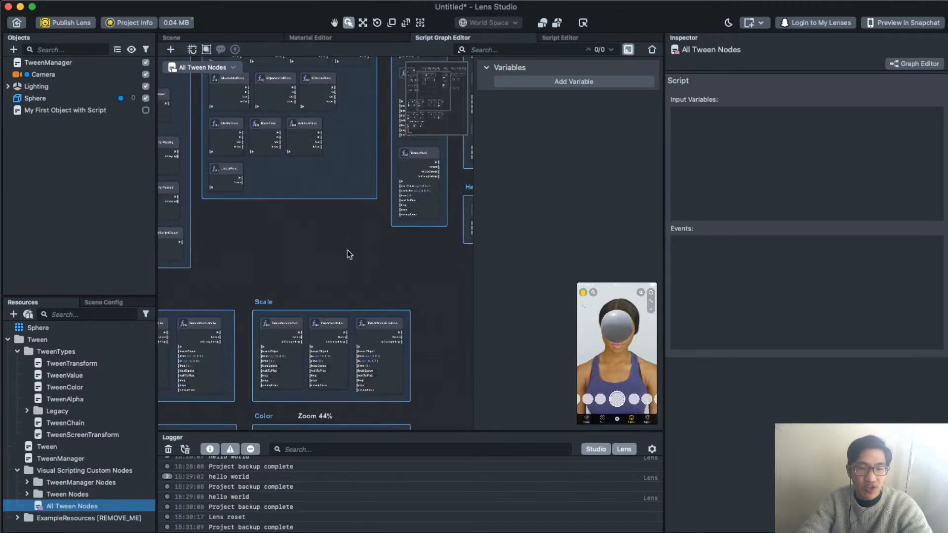
middle_drag(398, 335, 410, 242)
scroll(371, 261, down, 1)
scroll(372, 261, up, 5)
middle_drag(344, 285, 426, 183)
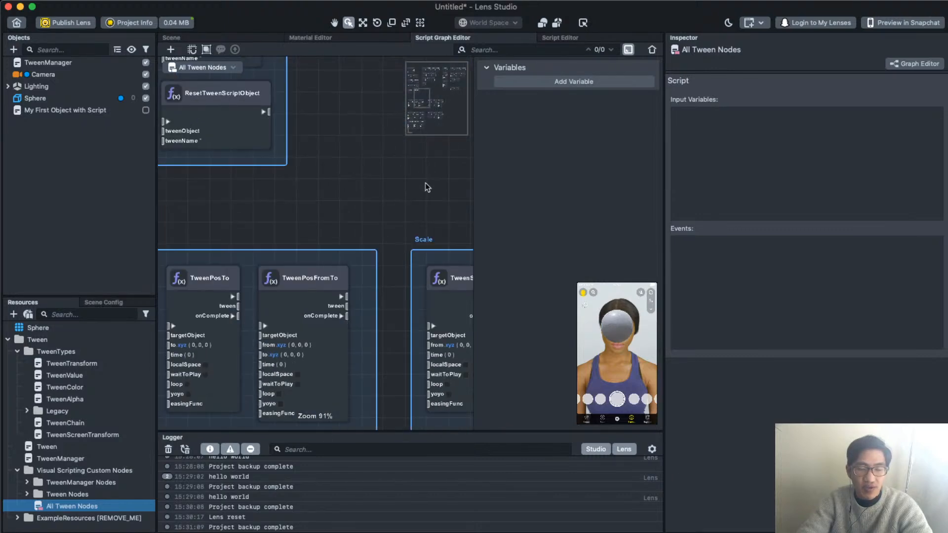
scroll(424, 189, down, 3)
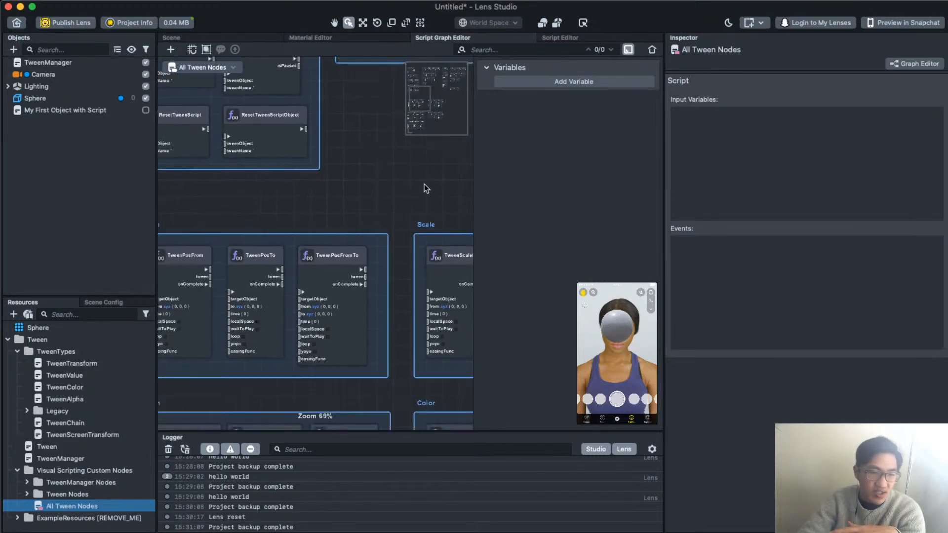
middle_drag(436, 186, 439, 186)
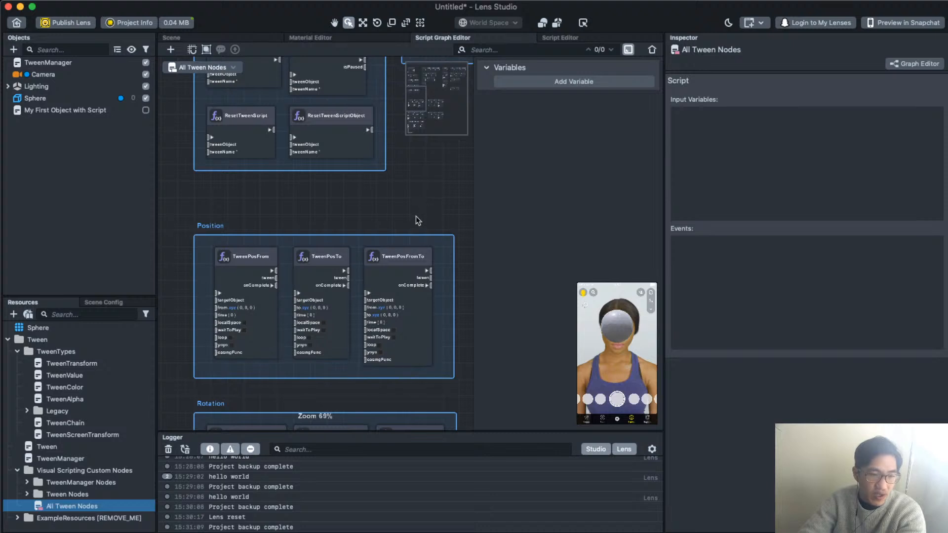
scroll(414, 220, up, 1)
middle_drag(268, 206, 286, 144)
scroll(274, 220, up, 1)
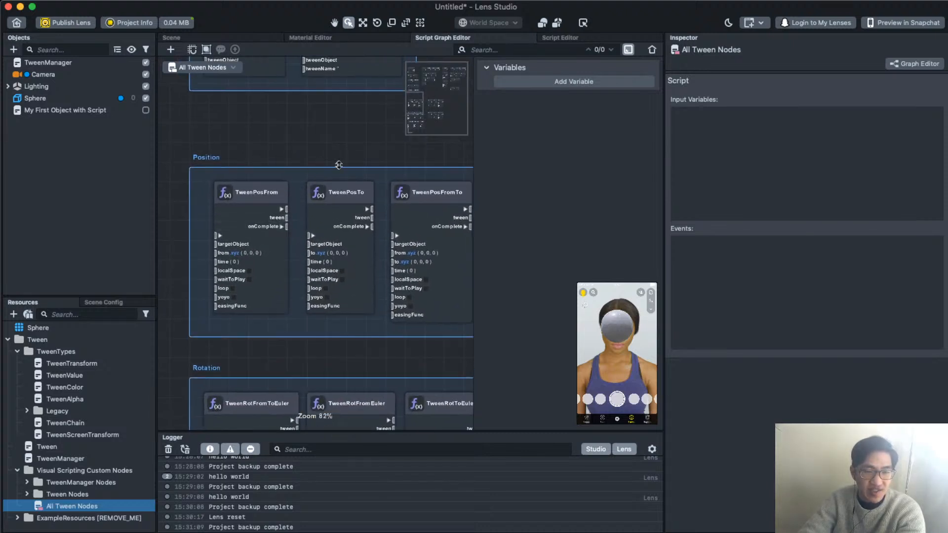
scroll(339, 164, up, 1)
middle_drag(339, 164, 313, 154)
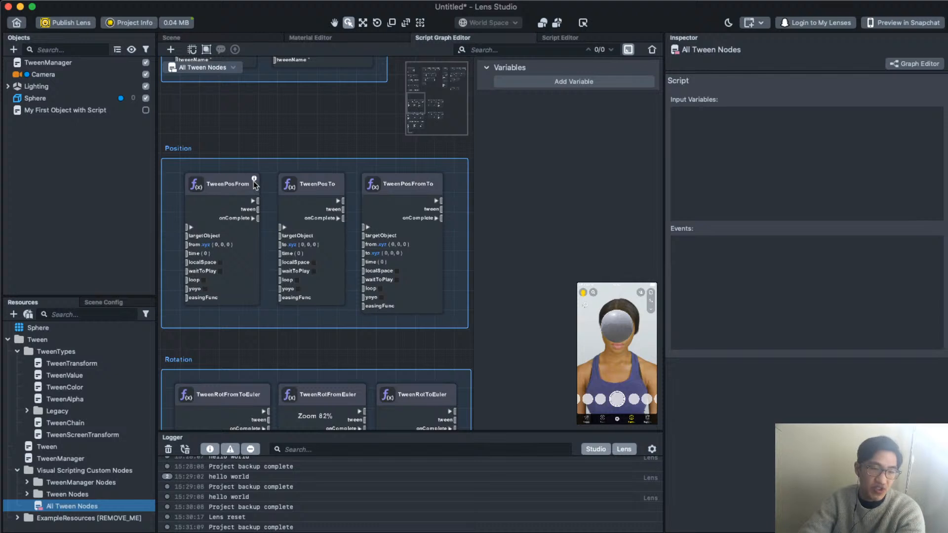
- Copy the TweenPosTo node from the Position group
click(330, 196)
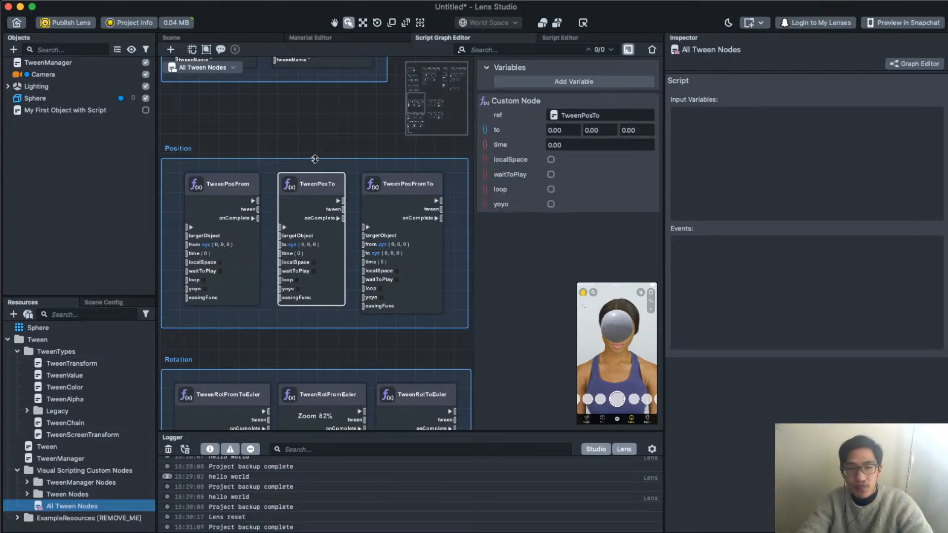
right_click(316, 184)
click(335, 196)
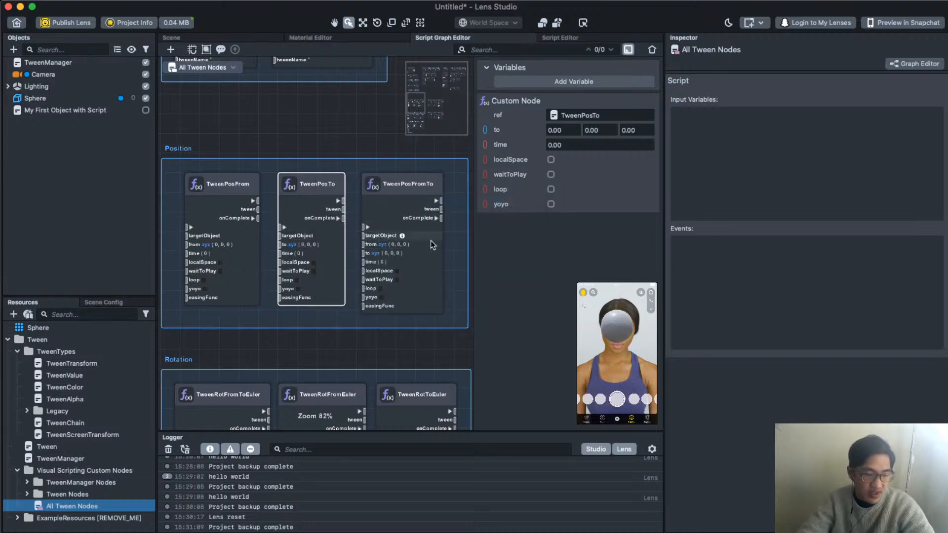
click(298, 125)
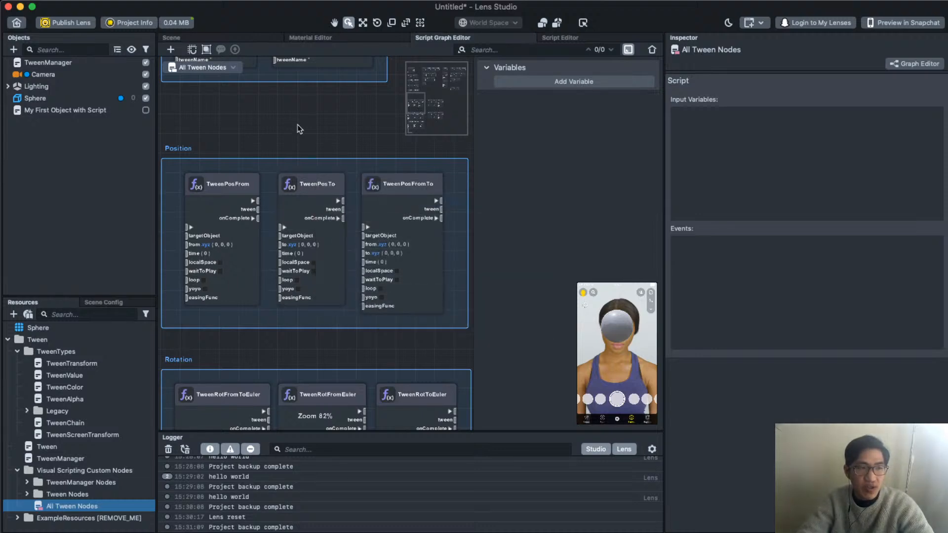
- Enable My First Object with Script in the object hierarchy
click(144, 111)
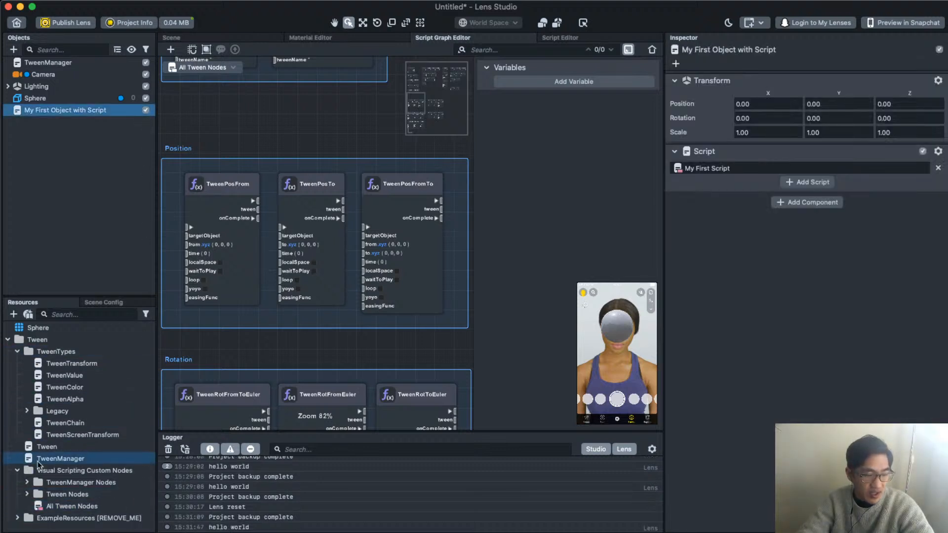
click(131, 387)
click(229, 364)
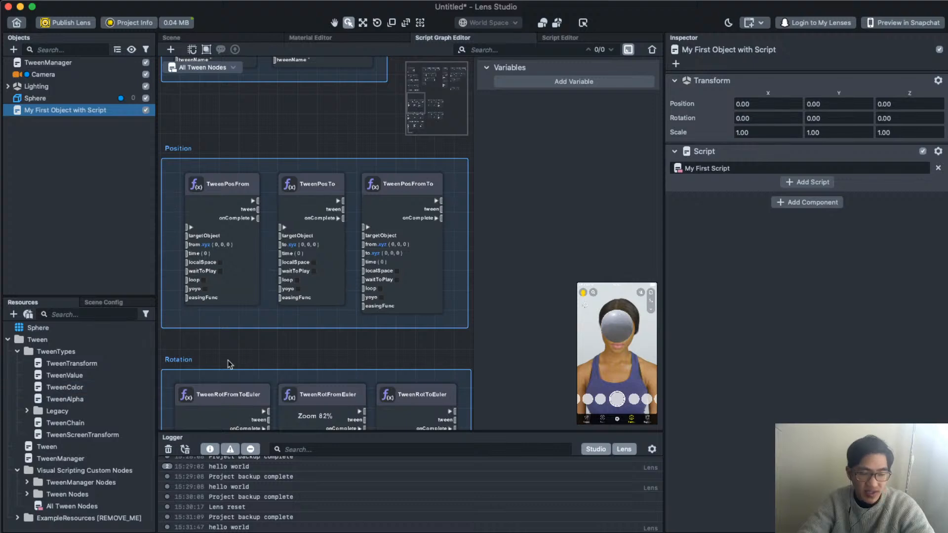
- Paste the TweenPosTo node into the My First Script graph and move the print node up above the Initialize event
scroll(46, 446, up, 3)
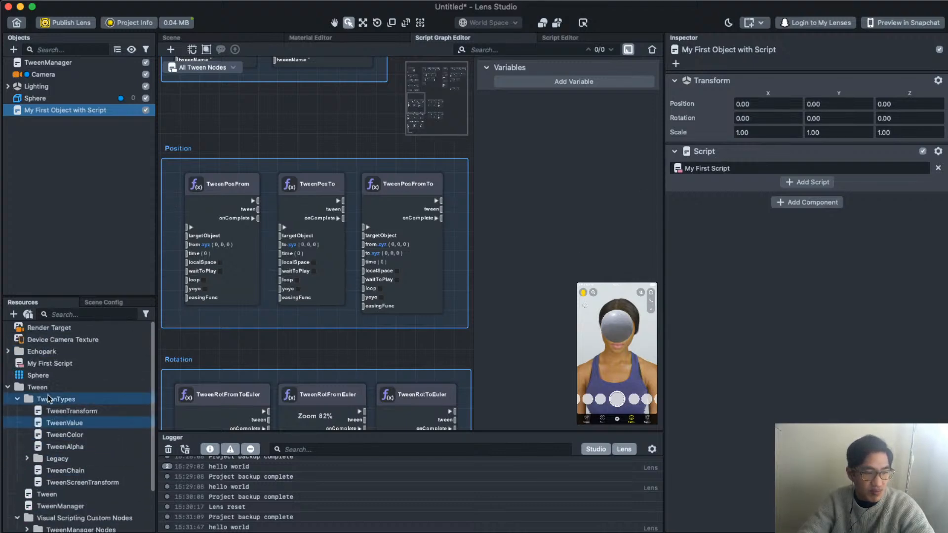
click(29, 364)
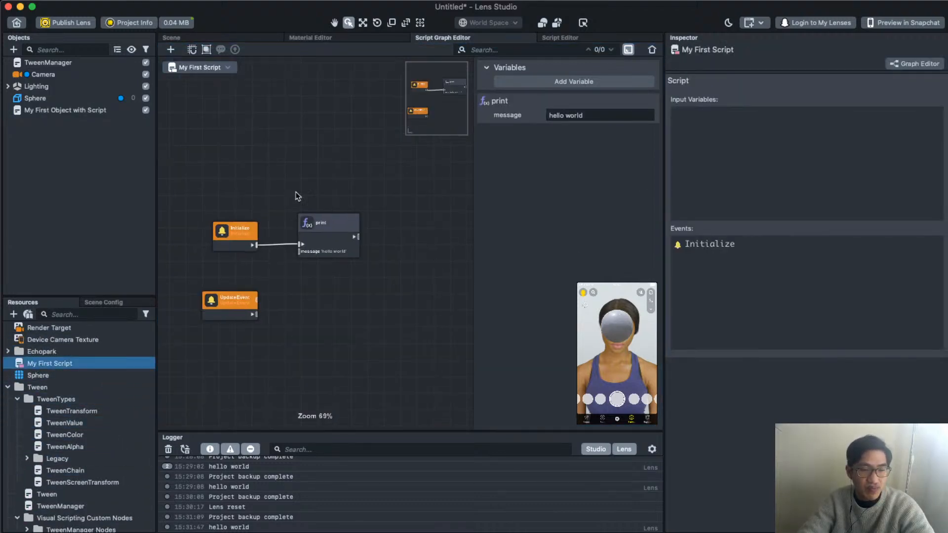
middle_drag(369, 175, 354, 147)
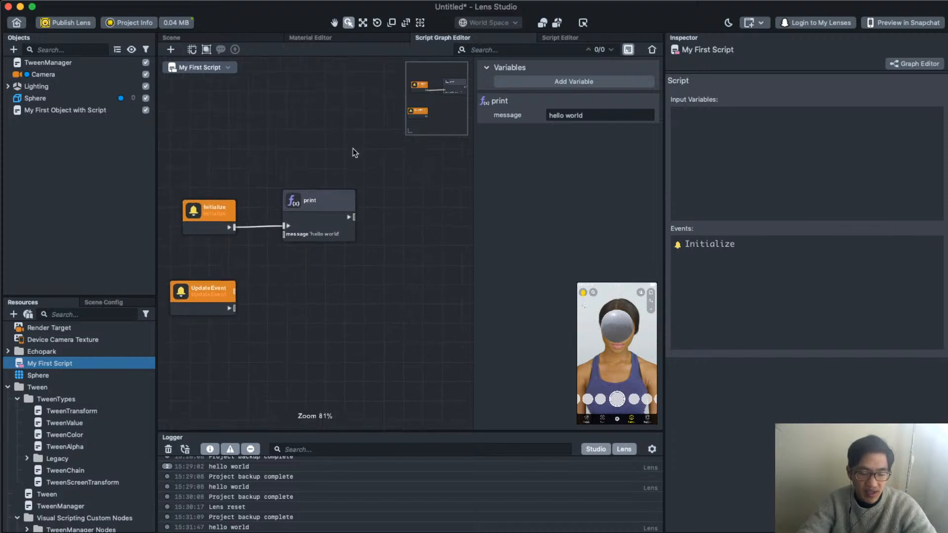
right_click(353, 148)
click(390, 187)
drag(323, 200, 335, 140)
drag(426, 203, 418, 210)
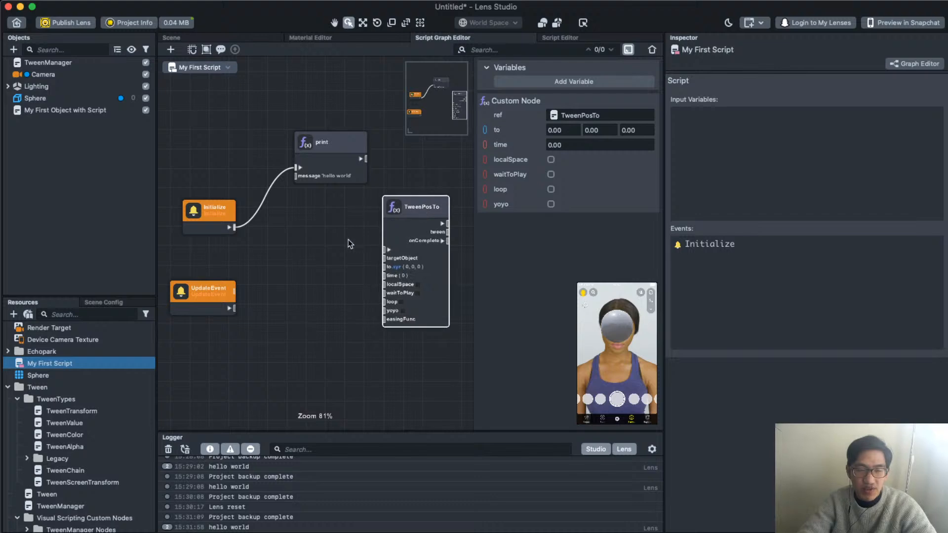
middle_drag(347, 239, 312, 227)
scroll(435, 256, up, 1)
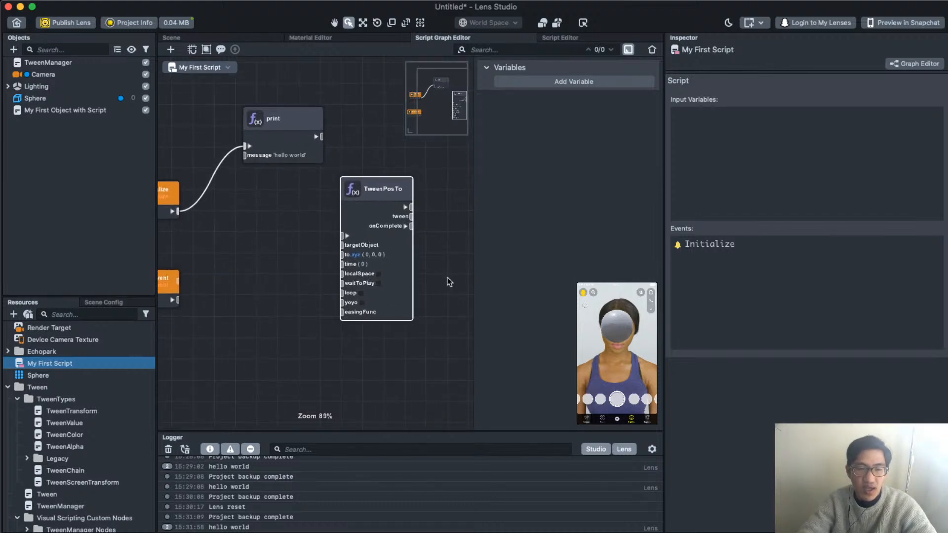
click(447, 278)
middle_drag(447, 278, 465, 297)
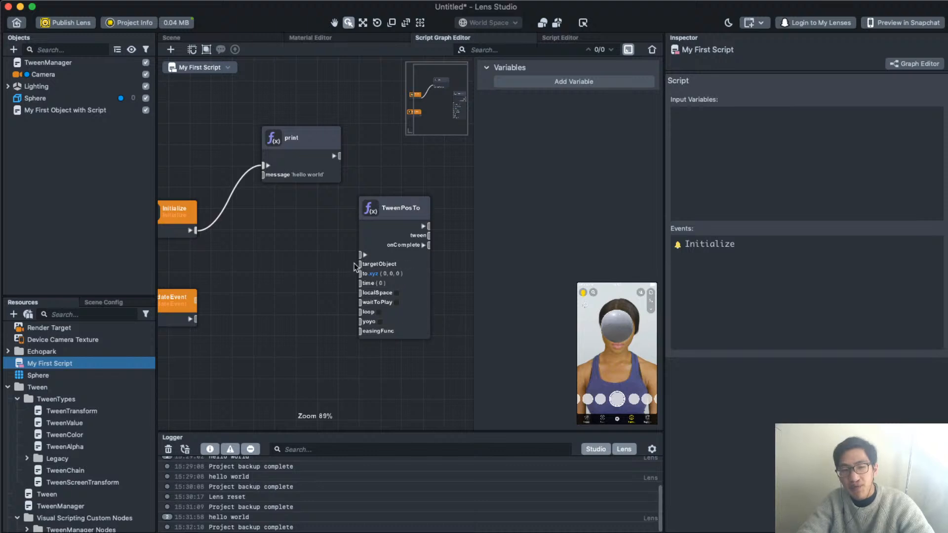
- Add a SceneObject Input node connected to the targetObject input of TweenPosTo and place it beside that node
drag(360, 263, 317, 278)
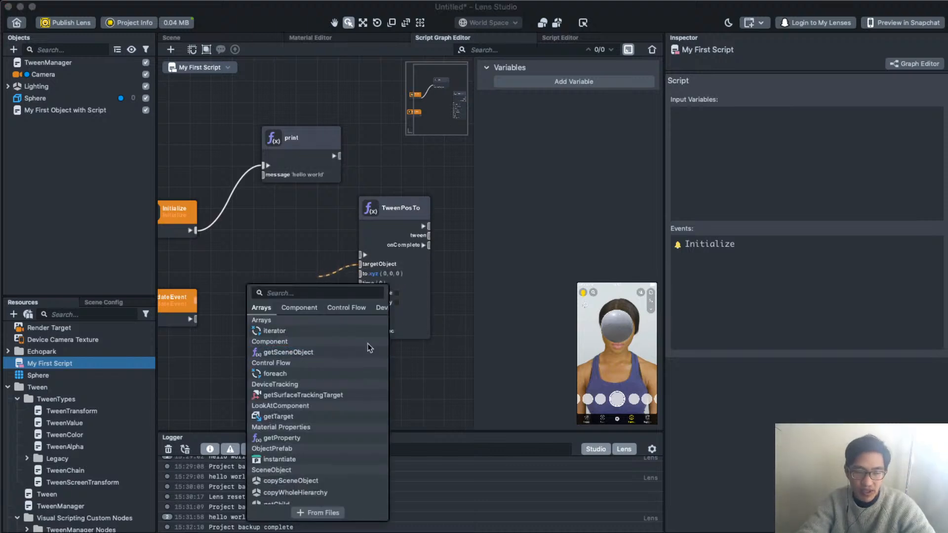
click(353, 291)
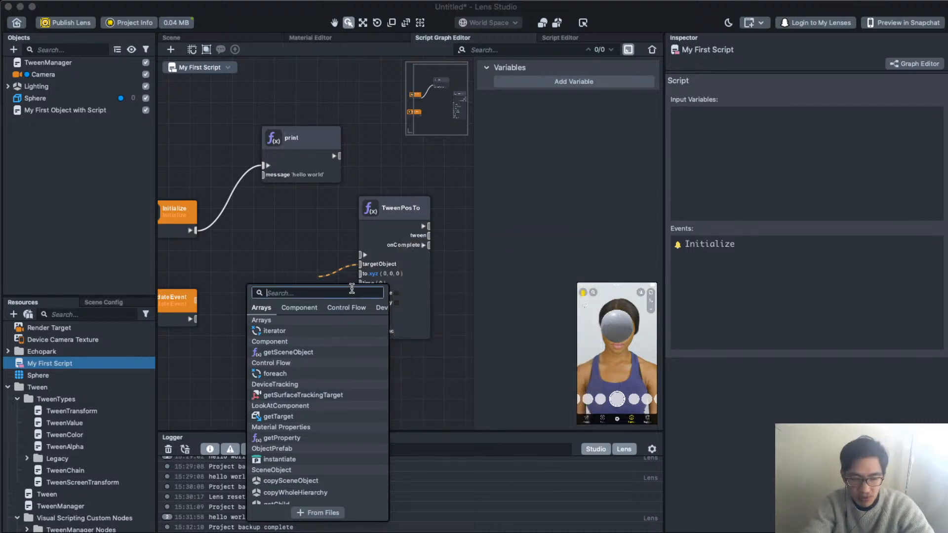
text(sceneob)
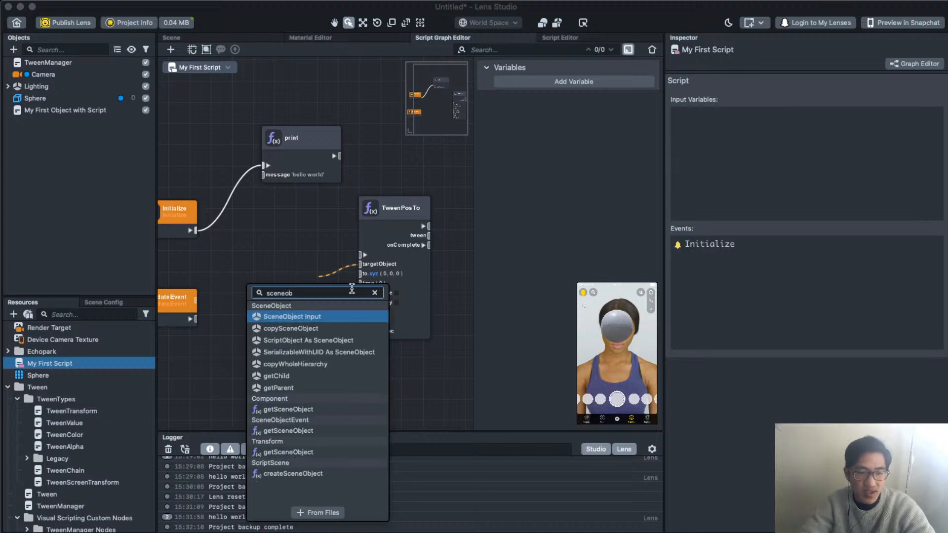
click(316, 317)
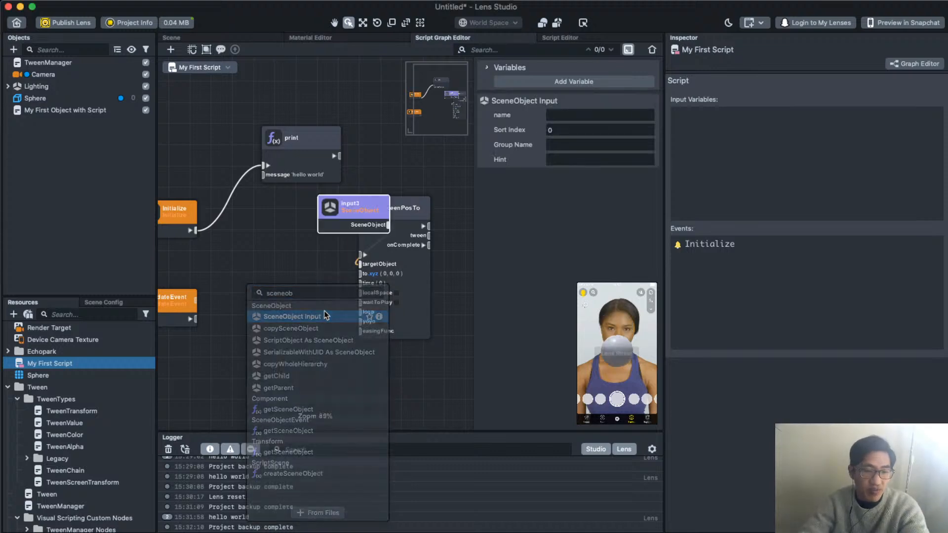
drag(344, 213, 277, 267)
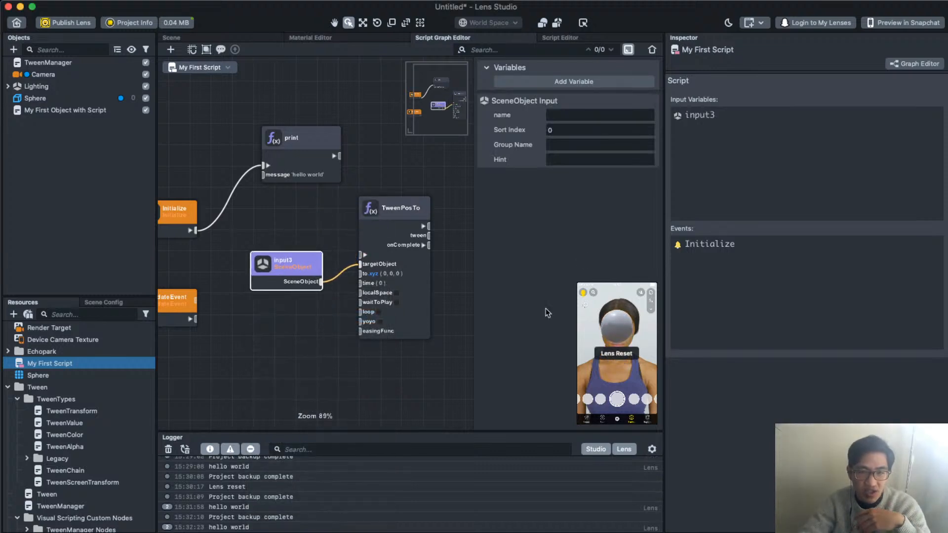
- Name the SceneObject Input node targetObject
click(572, 112)
text(targetObject)
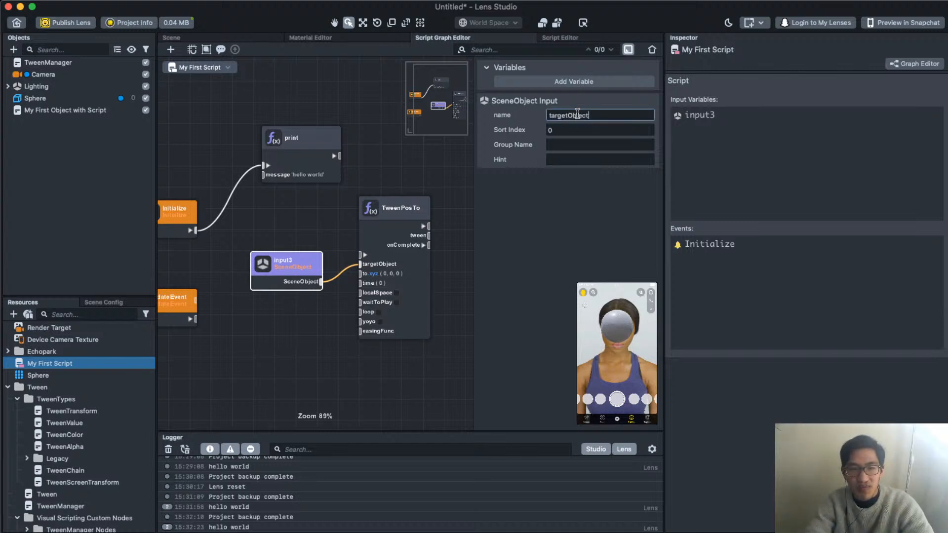
key(Return)
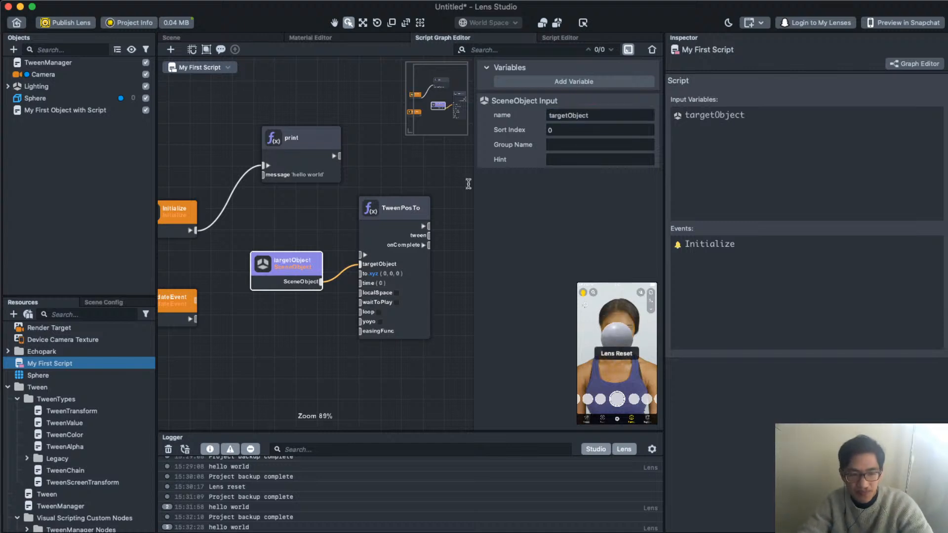
click(332, 213)
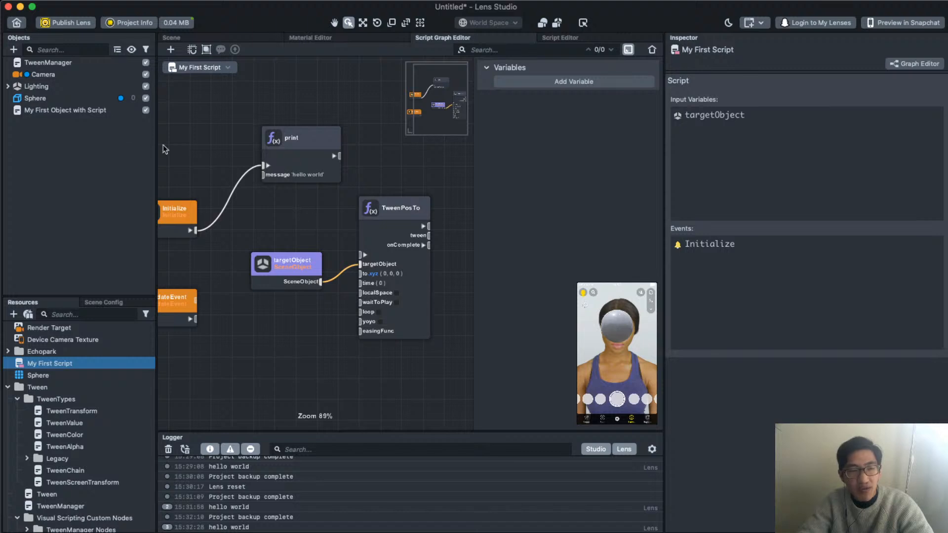
- Assign Sphere as the targetObject of the script on My First Object with Script
click(42, 111)
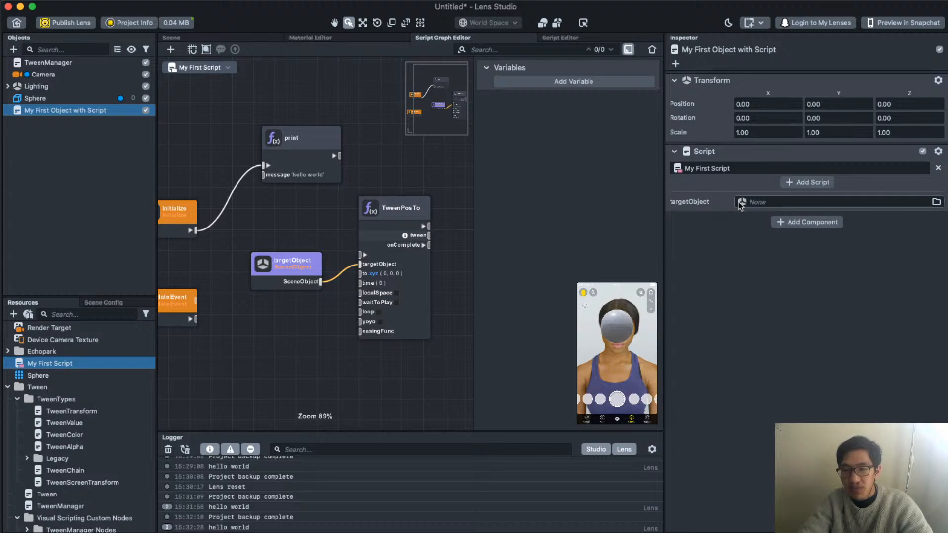
click(757, 202)
click(398, 182)
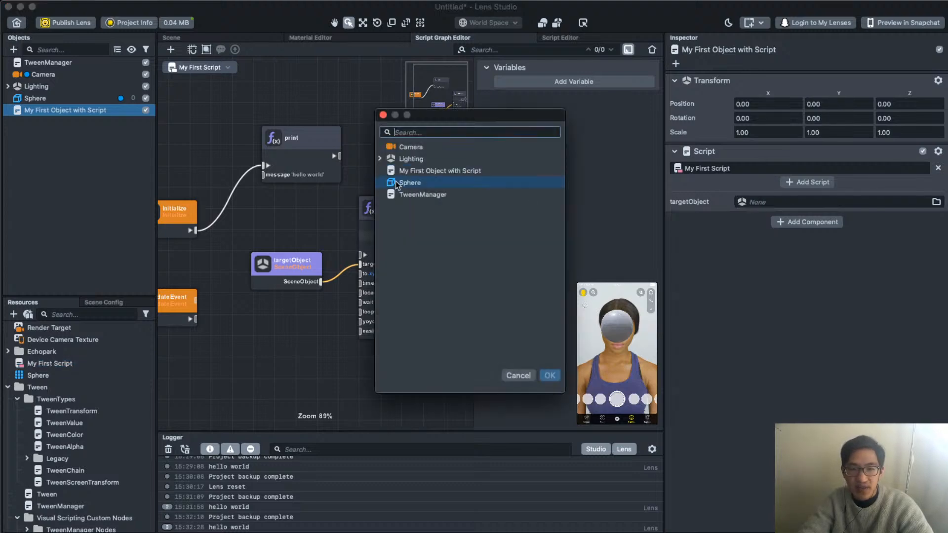
double_click(398, 182)
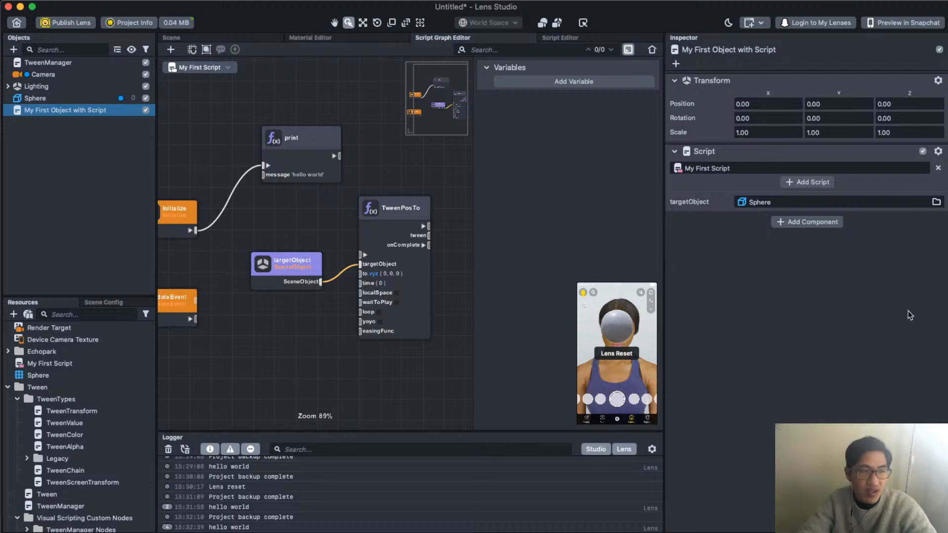
- Disable the TweenTransform script component on the Sphere and restart the lens preview
click(59, 97)
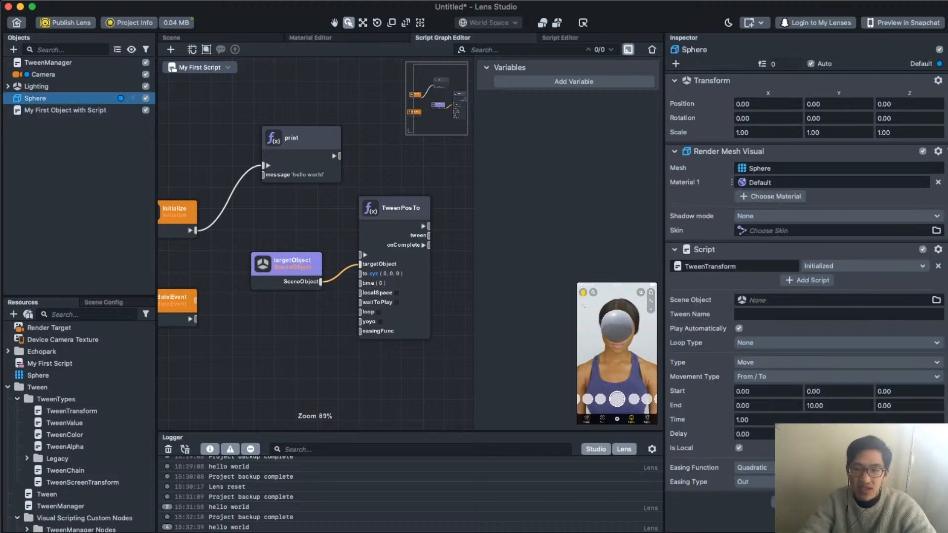
click(922, 250)
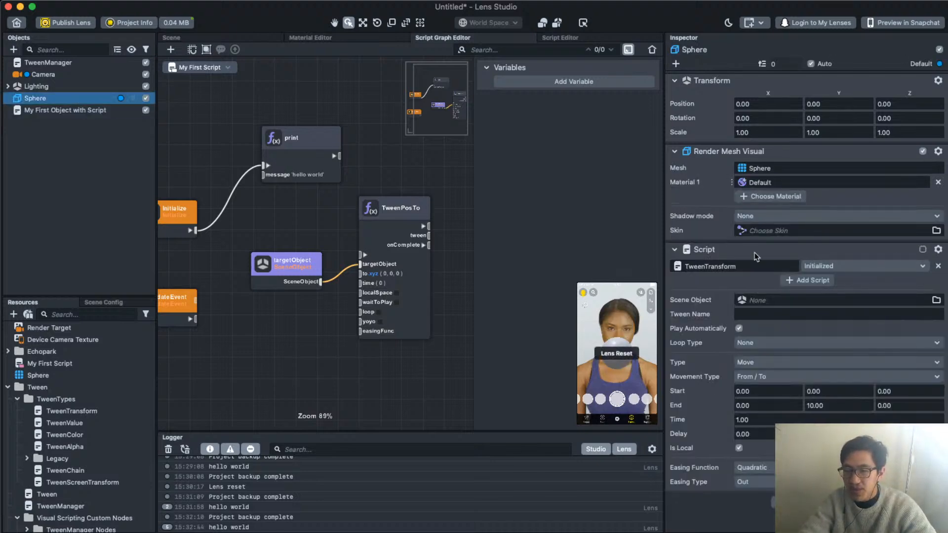
click(675, 250)
click(588, 294)
click(589, 295)
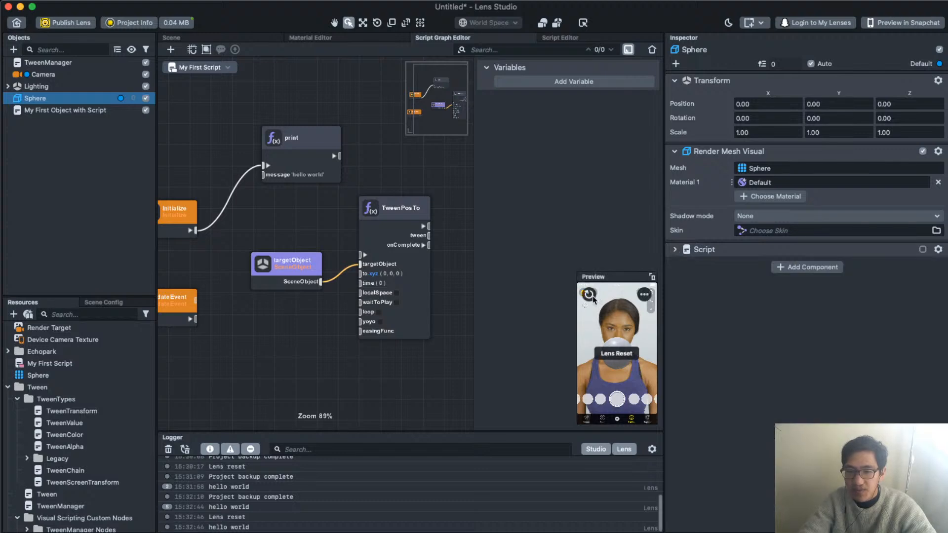
click(588, 295)
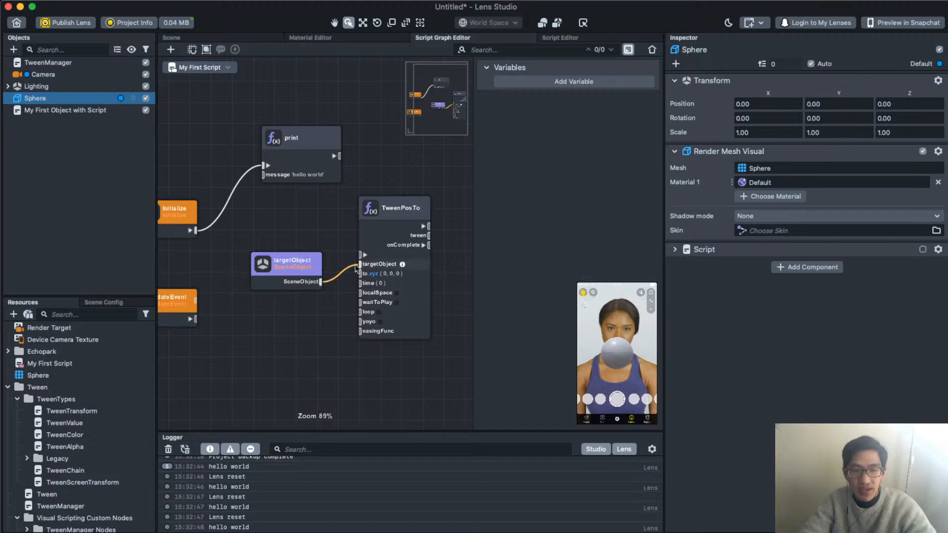
- Set the Y value of the TweenPosTo node's to position to 10
click(55, 110)
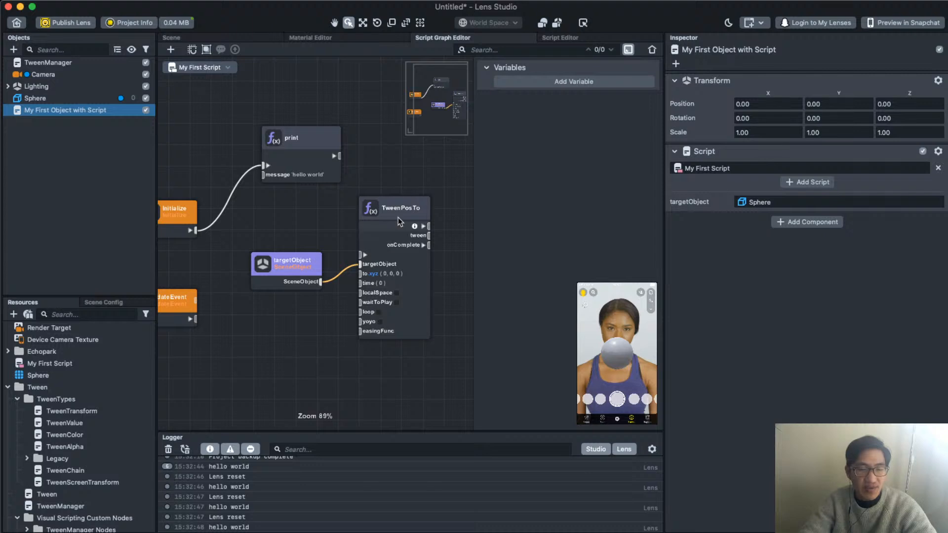
scroll(321, 306, up, 2)
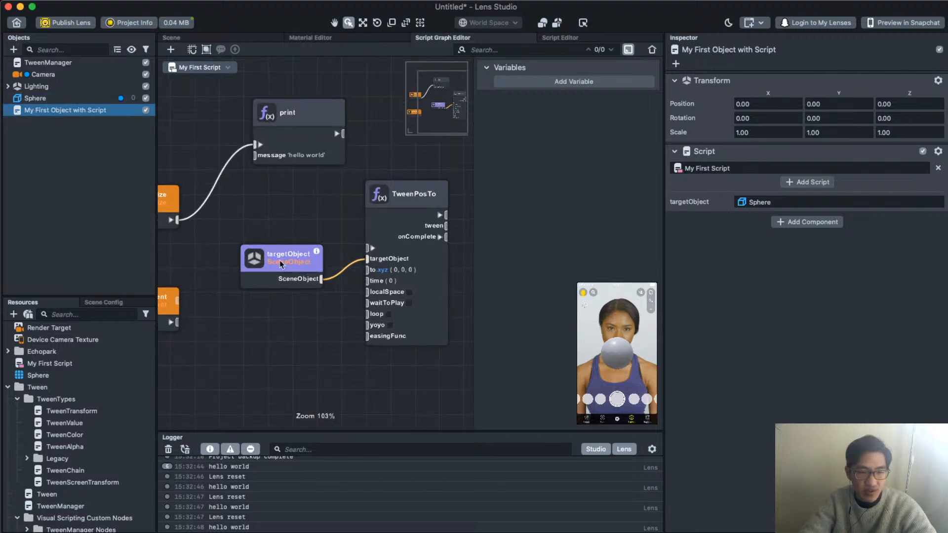
drag(407, 200, 413, 202)
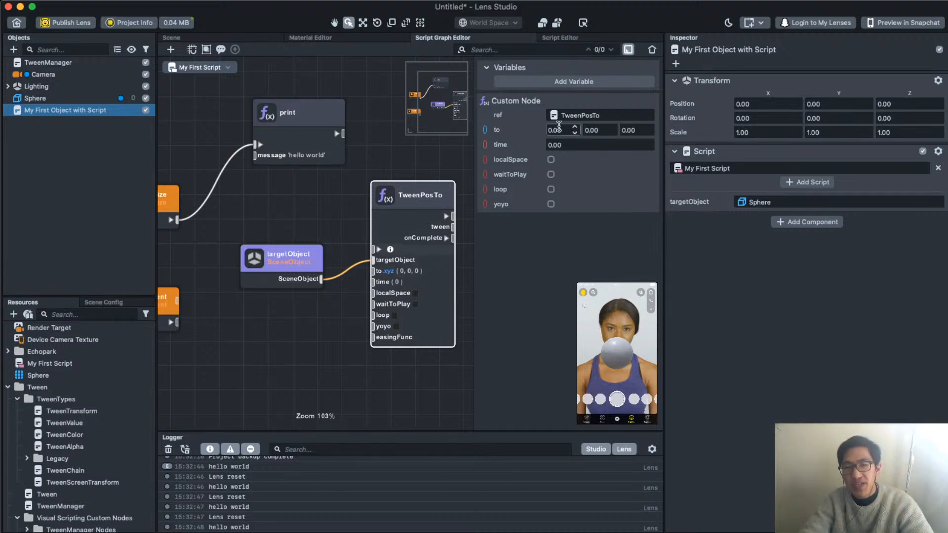
click(609, 133)
drag(606, 129, 557, 124)
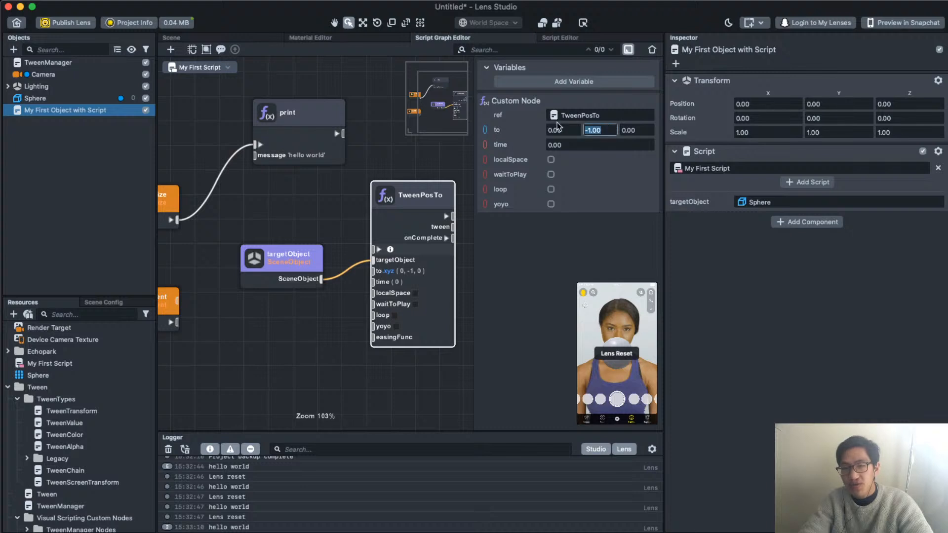
text(10)
key(Return)
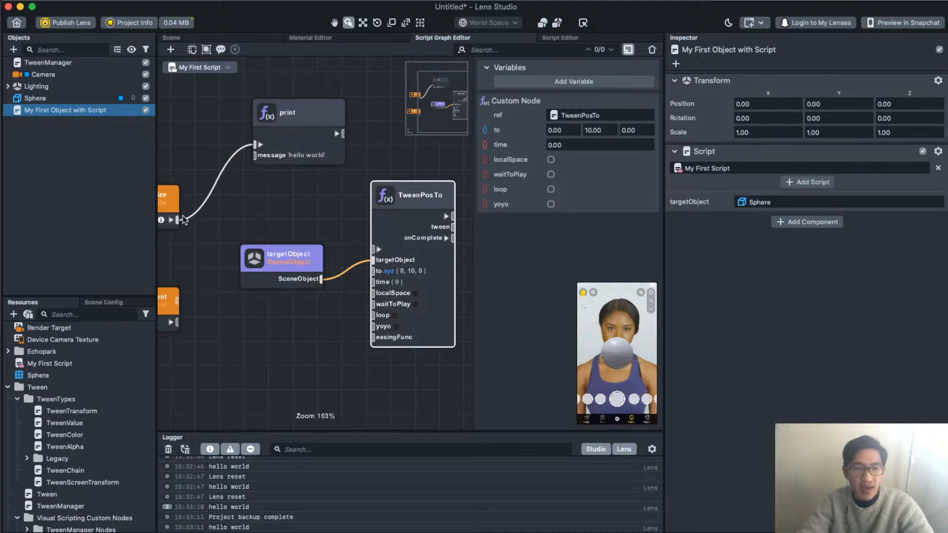
- Connect the Initialize event to the TweenPosTo execution input in place of print and move the targetObject node clear of the connection
scroll(230, 214, left, 3)
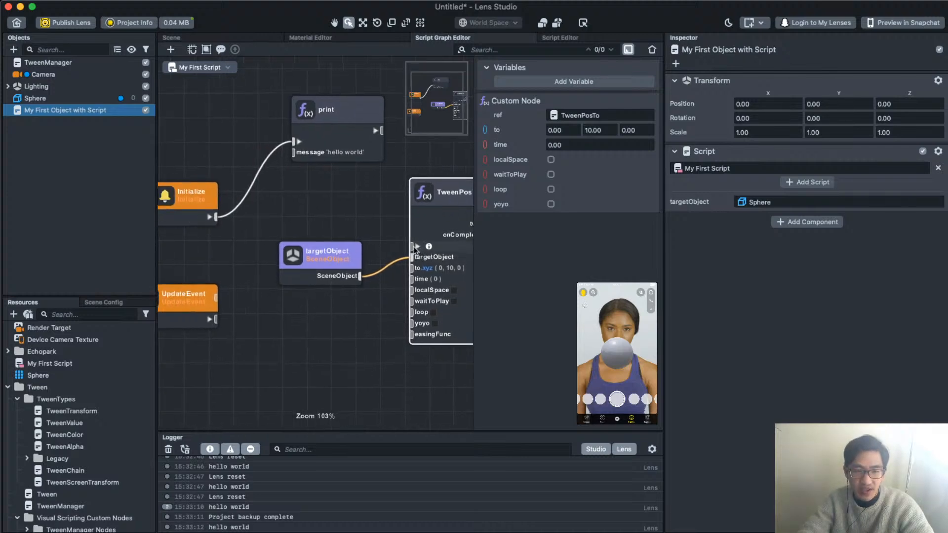
drag(416, 248, 215, 217)
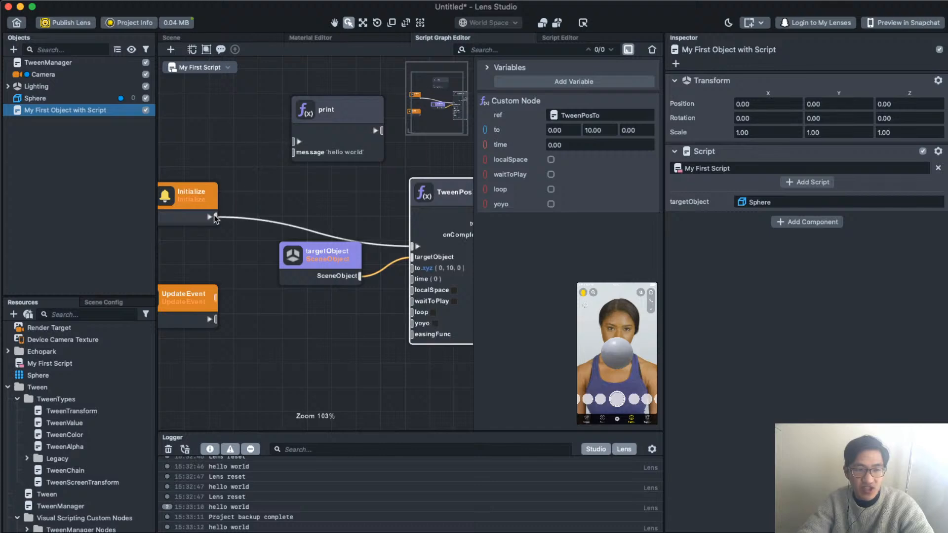
drag(322, 256, 309, 274)
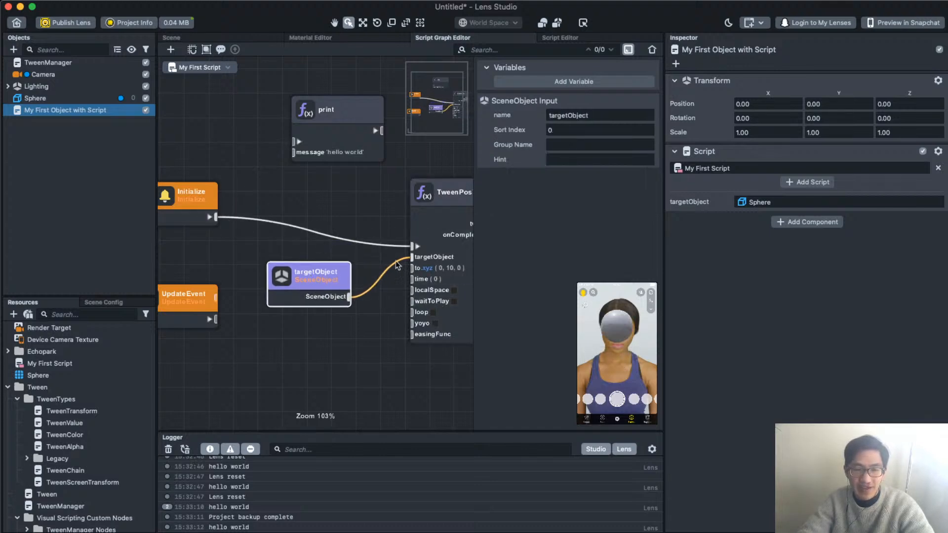
- Set the TweenPosTo node's time to 10
click(450, 209)
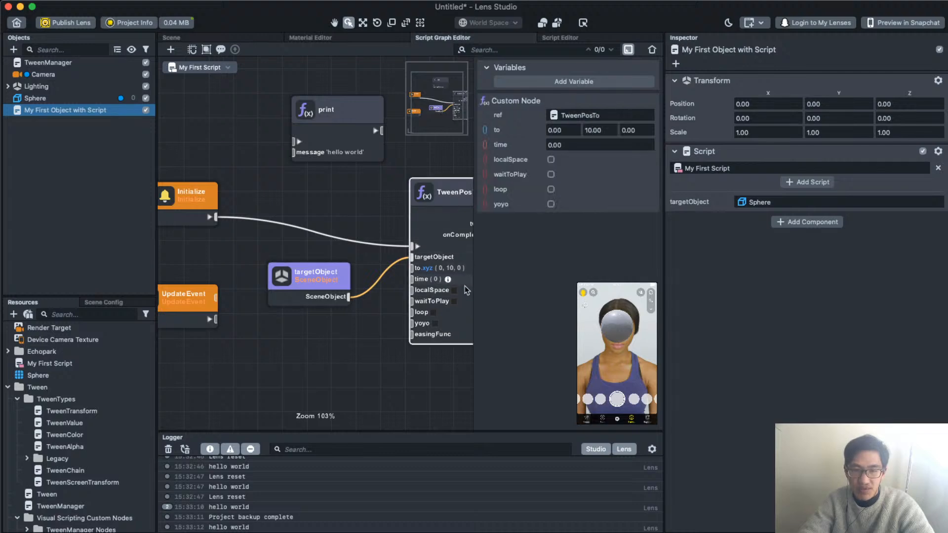
click(576, 148)
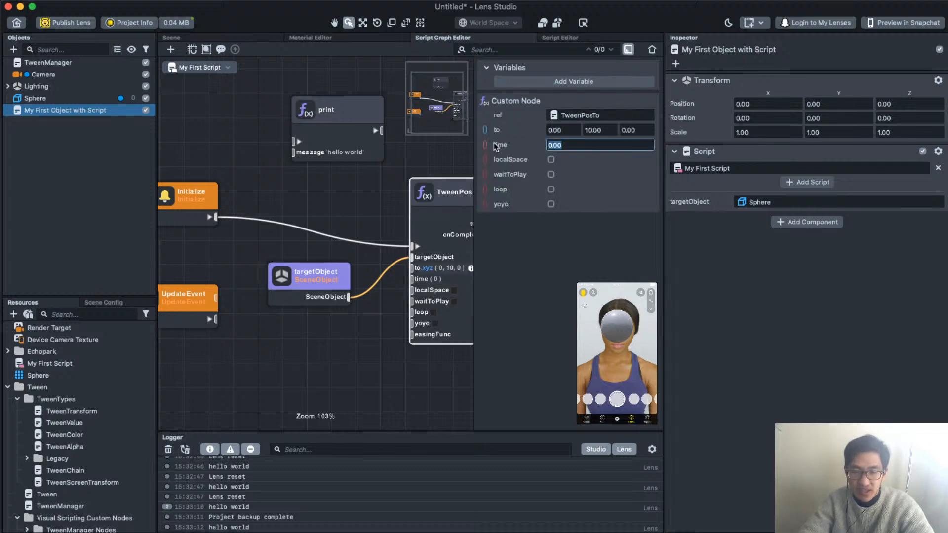
text(10)
key(Return)
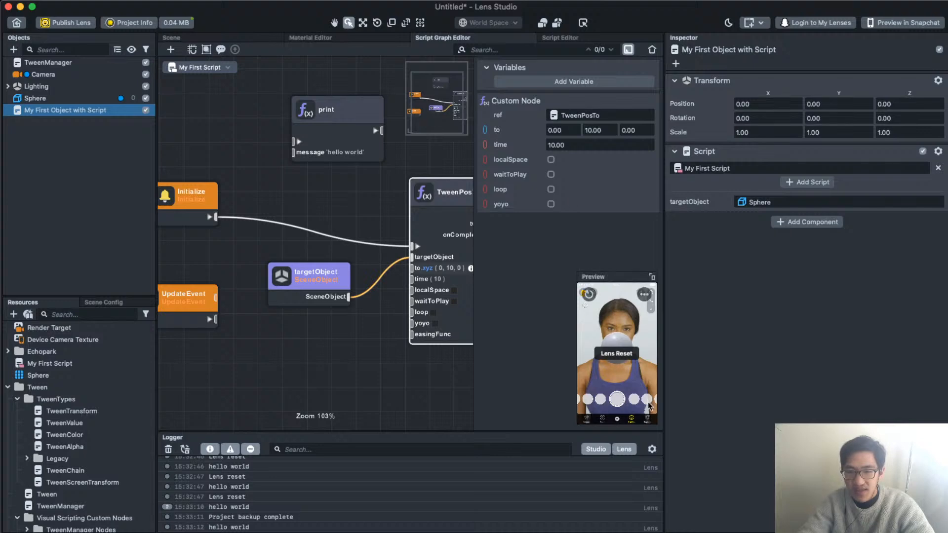
- Set the TweenPosTo node's time to 1
click(572, 145)
text(1)
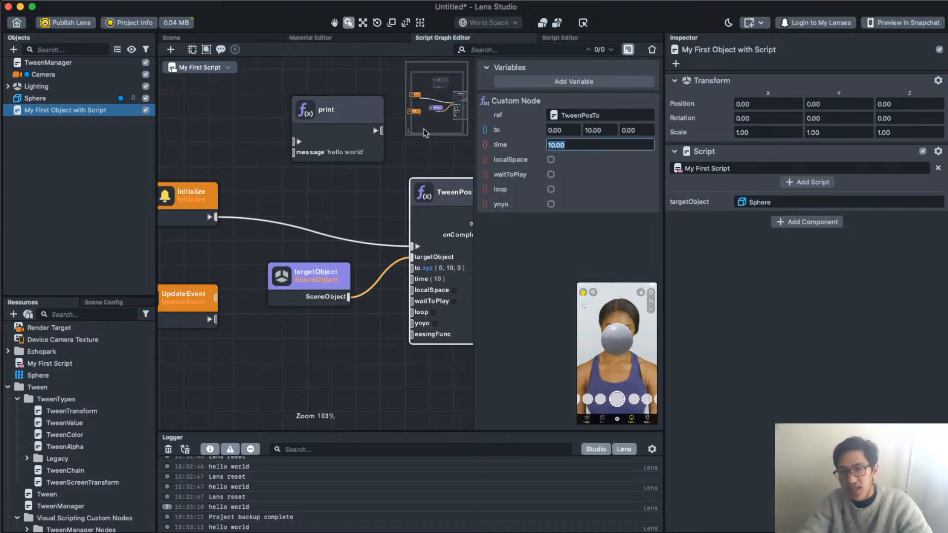
key(Return)
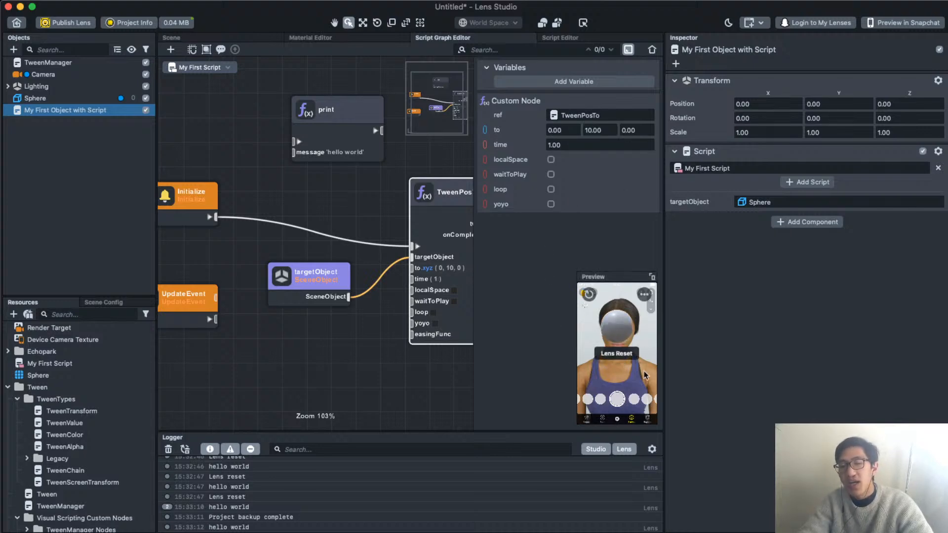
scroll(323, 224, down, 3)
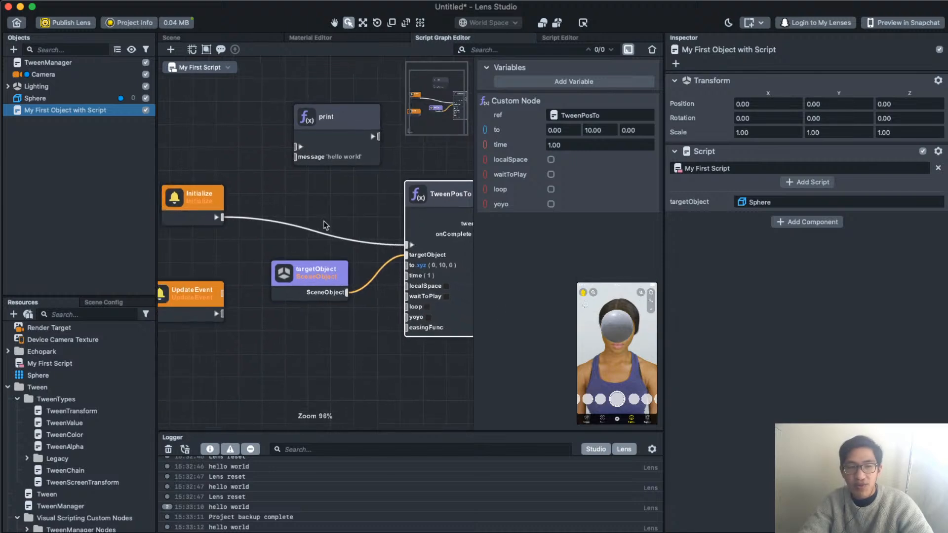
click(296, 196)
scroll(300, 199, down, 3)
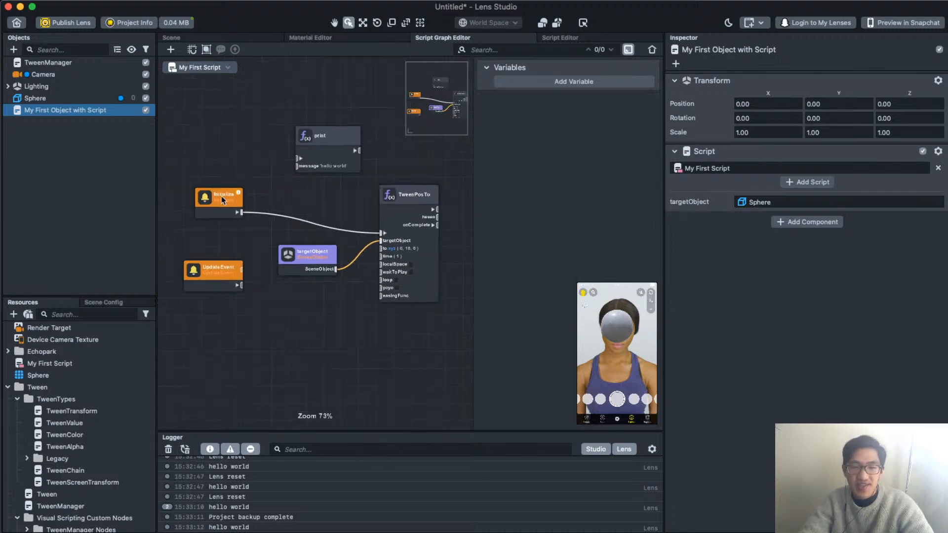
click(425, 196)
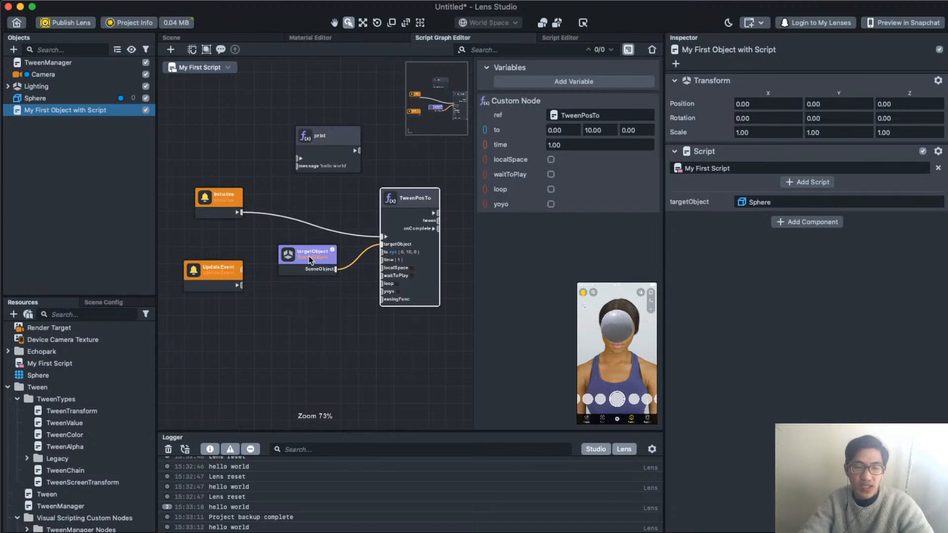
scroll(309, 256, up, 3)
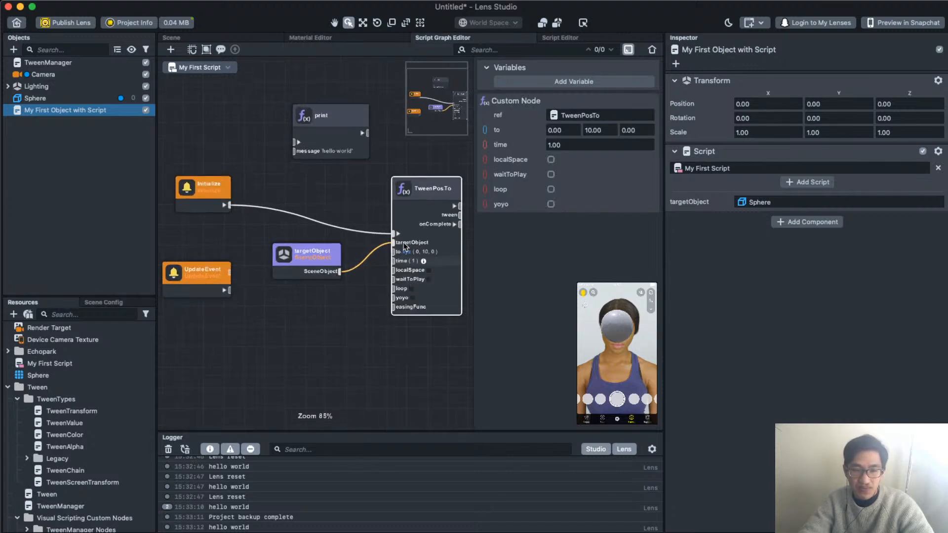
click(422, 398)
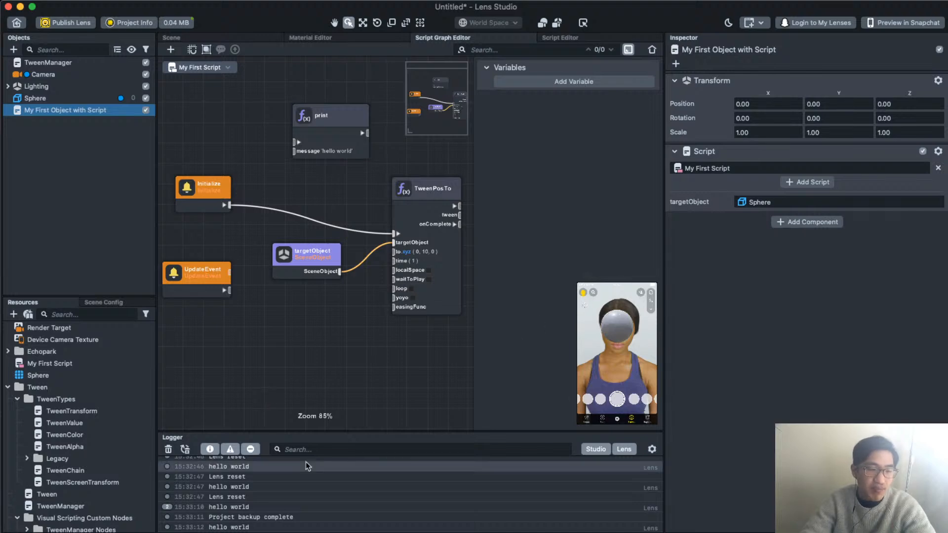
- Open the All Tween Nodes graph from the Visual Scripting Custom Nodes folder
click(64, 422)
scroll(94, 432, down, 2)
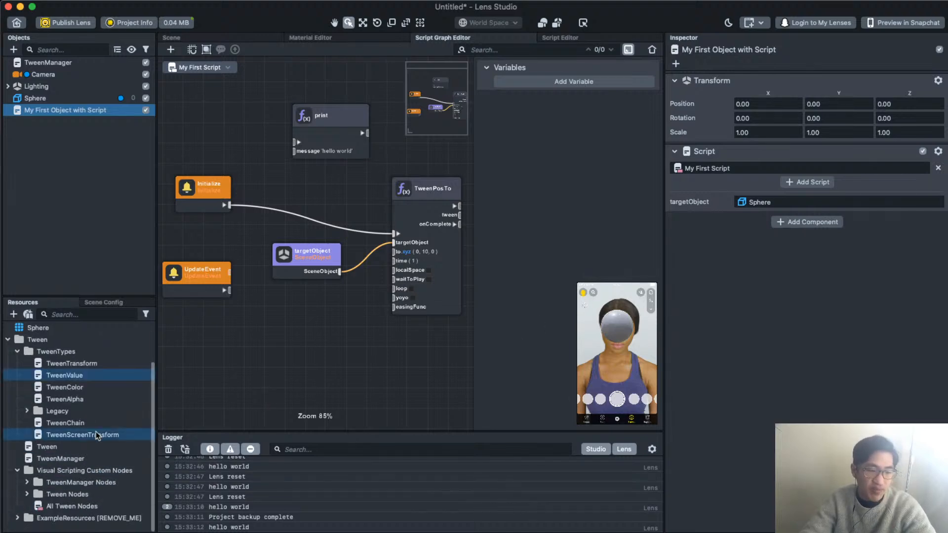
double_click(107, 507)
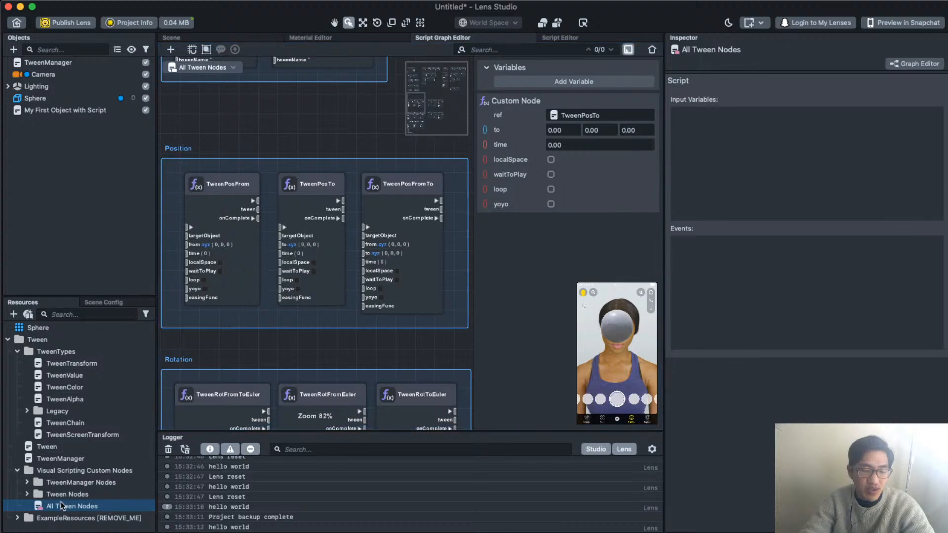
- Find the Easing group in the All Tween Nodes graph and copy its ElasticFunc node
scroll(321, 217, down, 8)
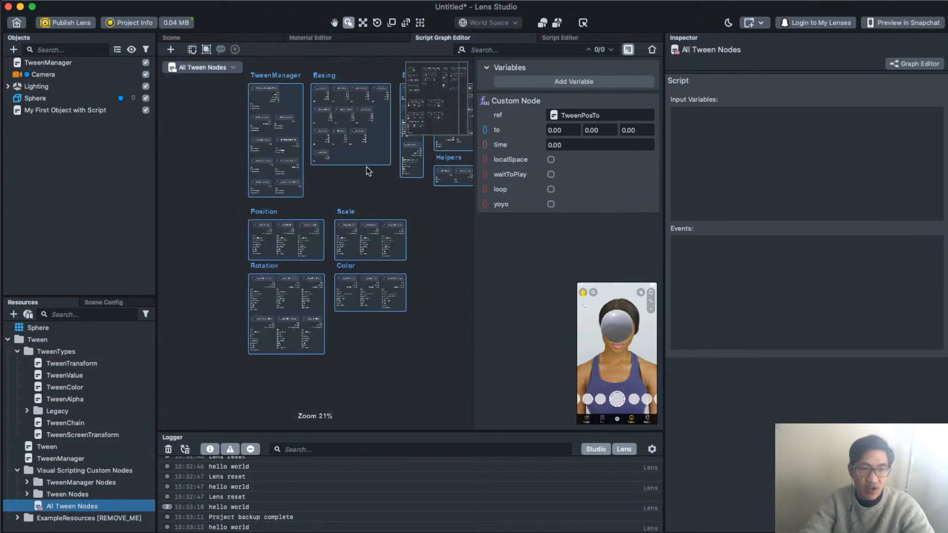
scroll(307, 200, up, 5)
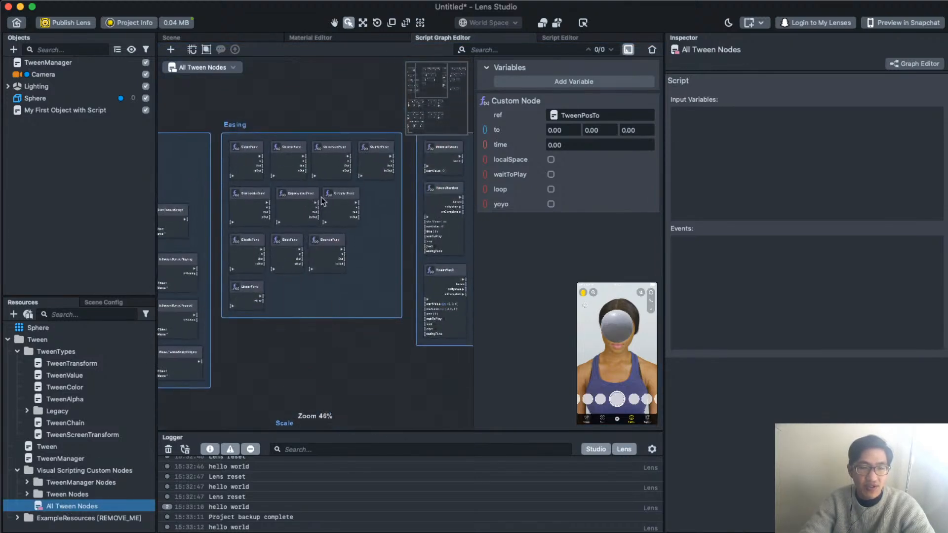
scroll(231, 140, up, 3)
scroll(347, 222, down, 1)
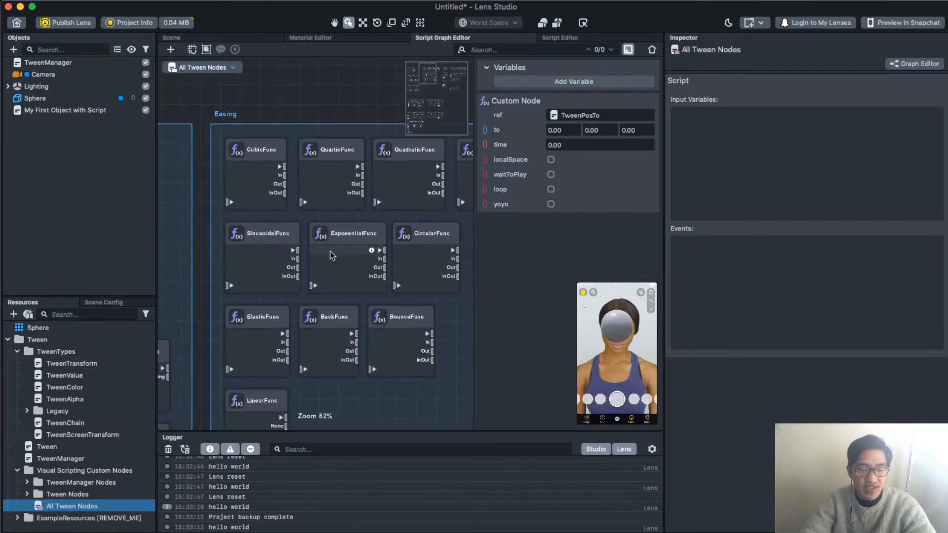
scroll(429, 316, right, 3)
click(174, 310)
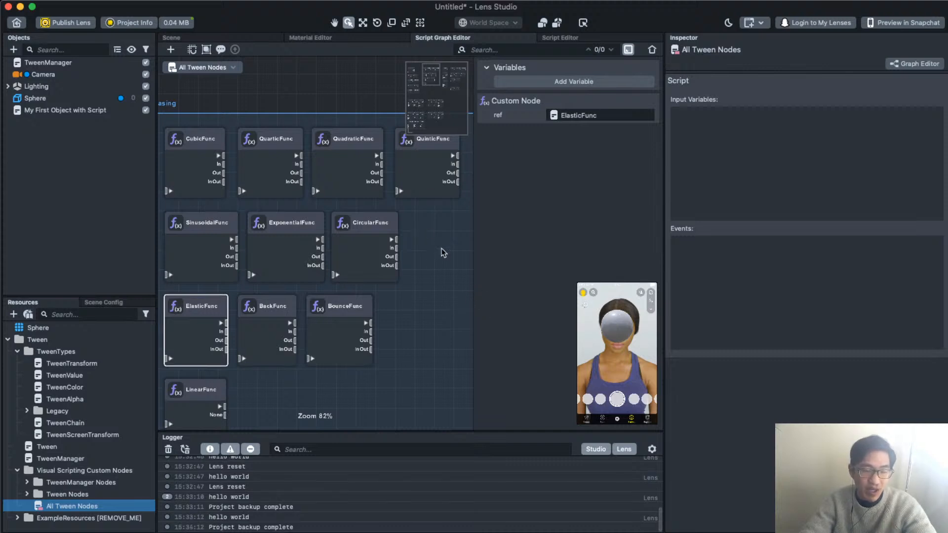
right_click(190, 306)
click(210, 325)
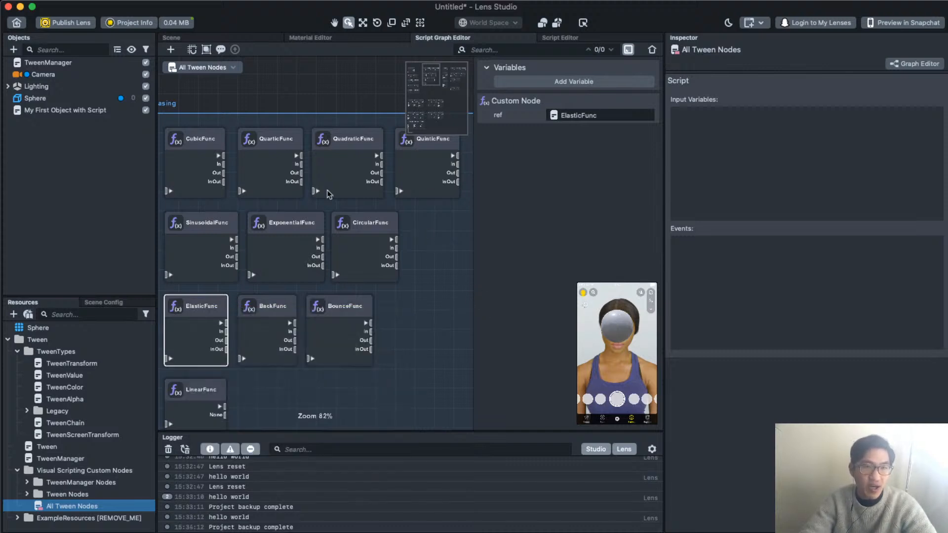
- Open the My First Script graph, paste the ElasticFunc node into it and place it below the targetObject node
scroll(94, 393, up, 1)
scroll(94, 393, up, 3)
click(55, 363)
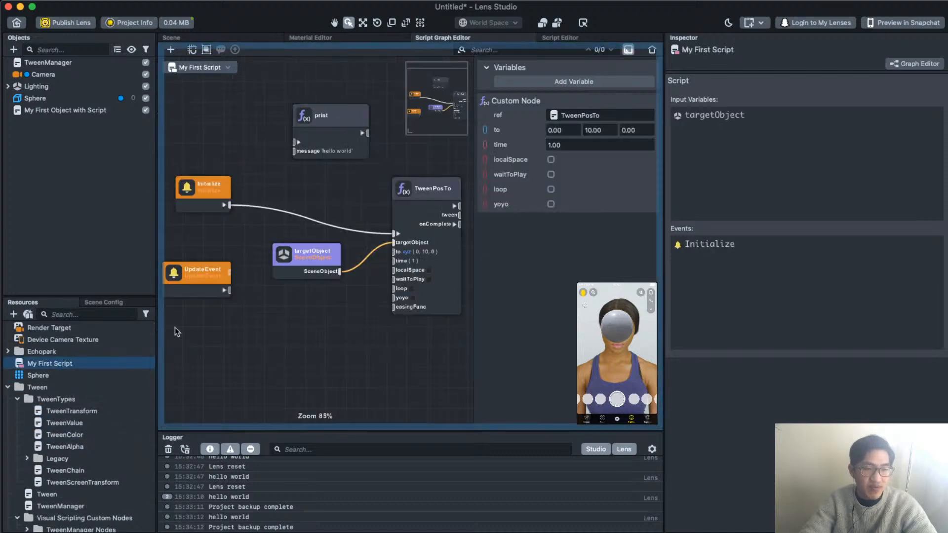
right_click(311, 318)
click(335, 357)
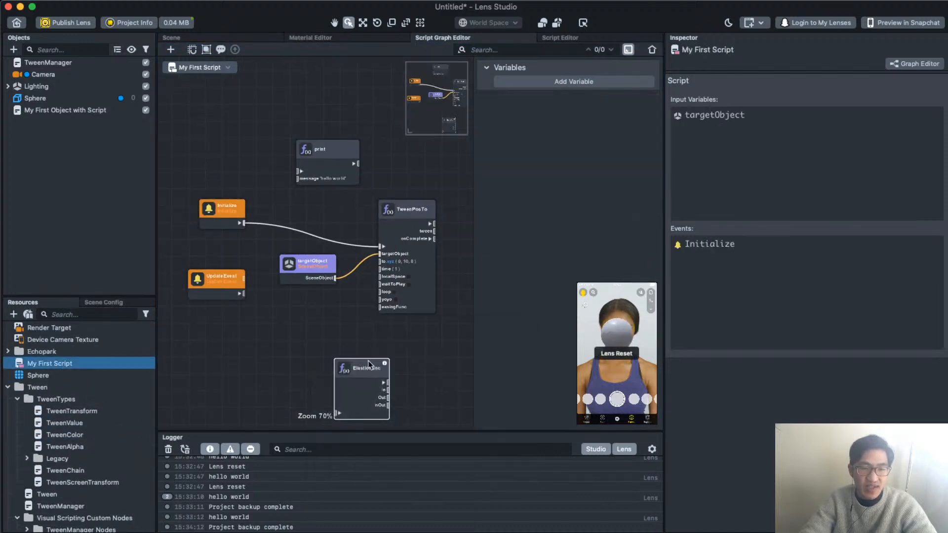
drag(367, 365, 320, 317)
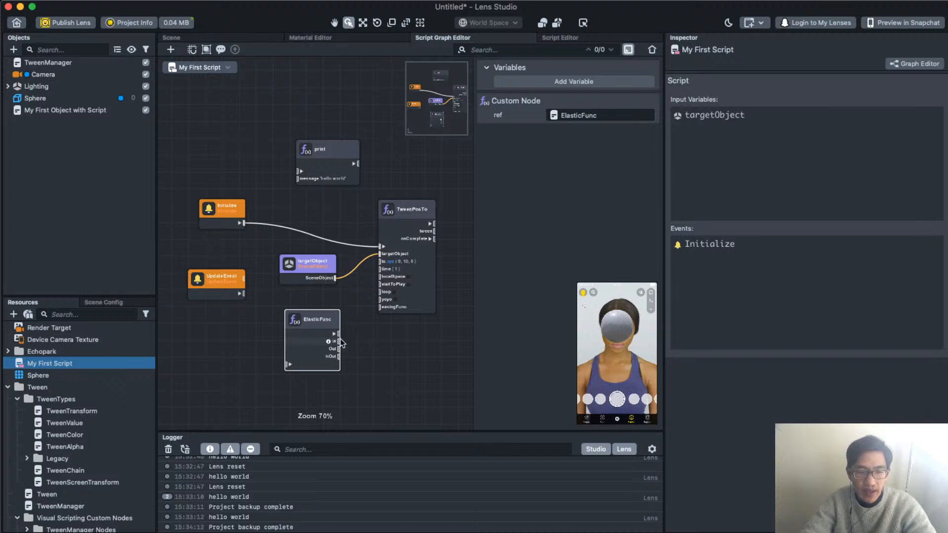
- Connect ElasticFunc's InOut output to TweenPosTo's easingFunc input and nudge the ElasticFunc node closer to targetObject
drag(325, 322, 318, 316)
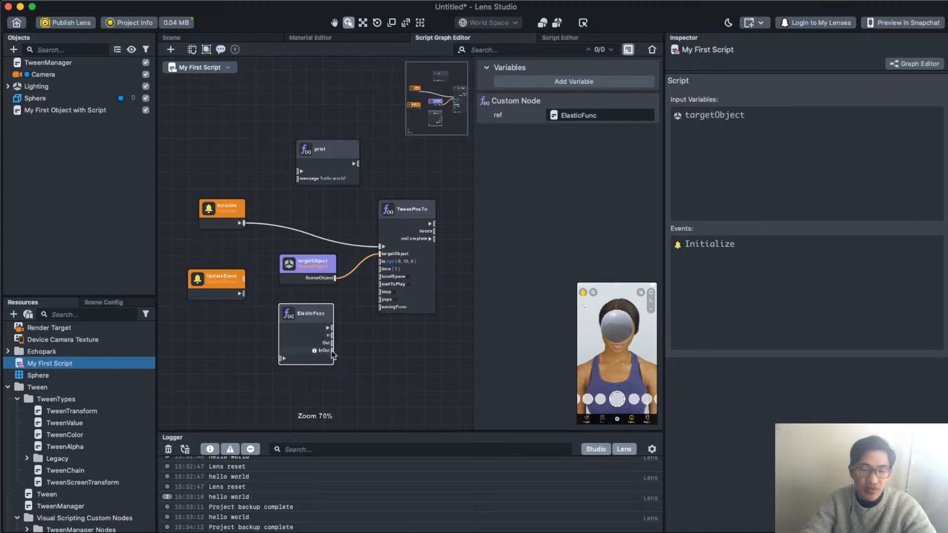
drag(332, 350, 380, 307)
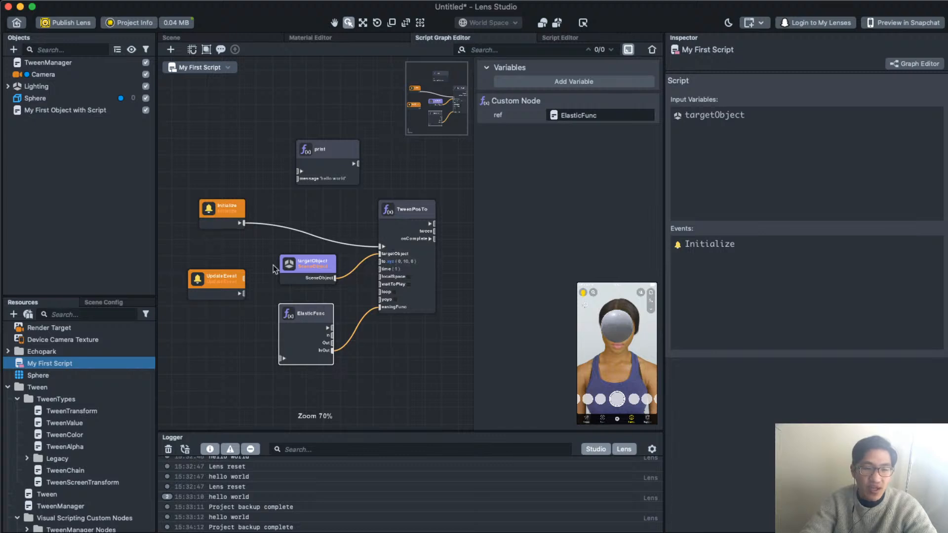
drag(309, 313, 308, 308)
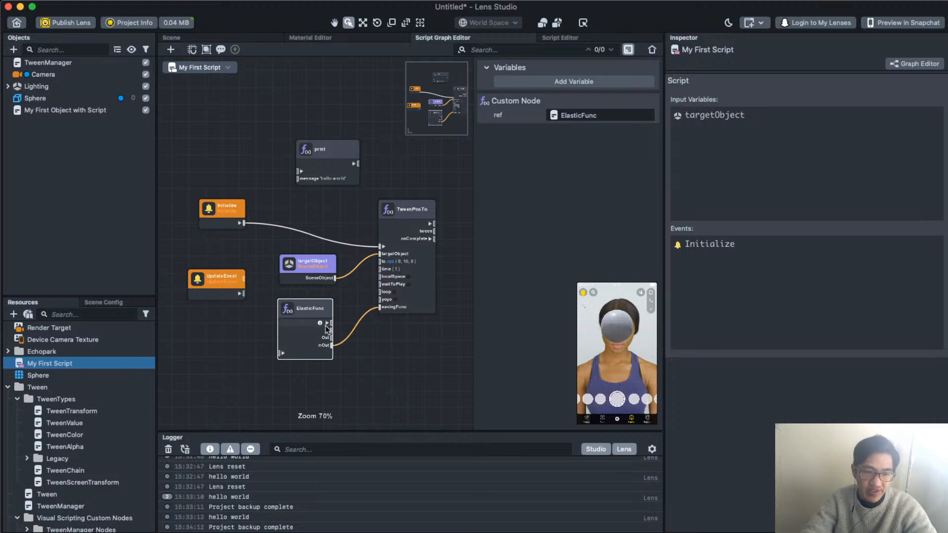
- Reroute the execution flow from Initialize through ElasticFunc into TweenPosTo, replacing the direct Initialize connection
drag(242, 223, 293, 230)
click(253, 225)
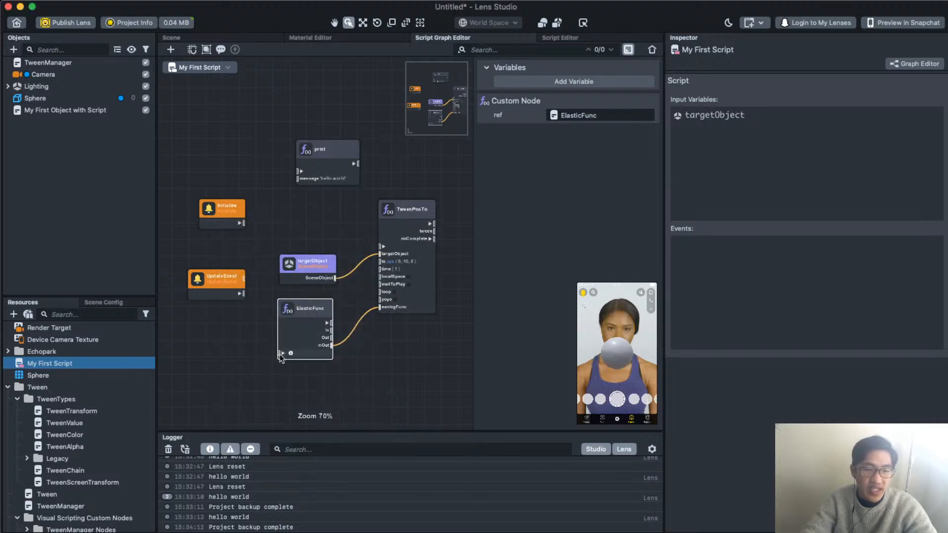
drag(279, 354, 243, 223)
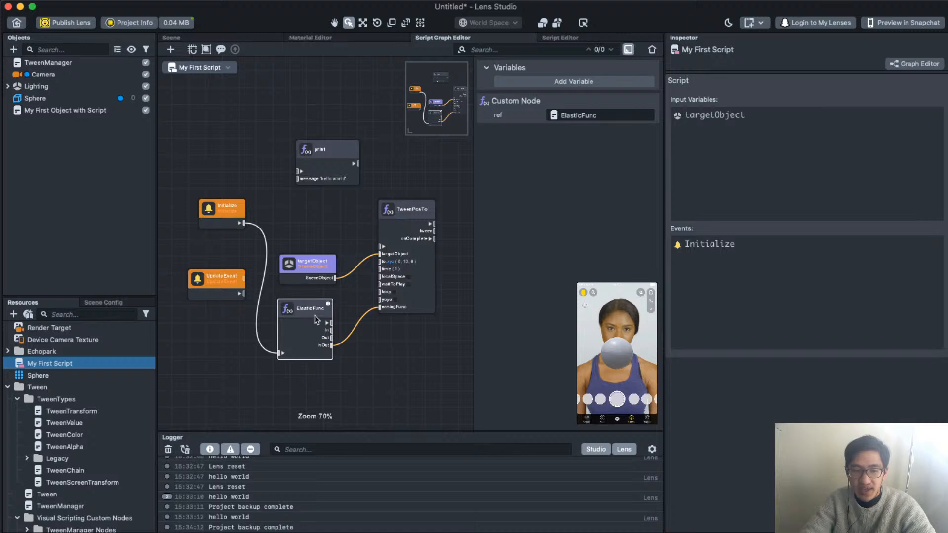
drag(328, 322, 371, 303)
drag(386, 261, 382, 246)
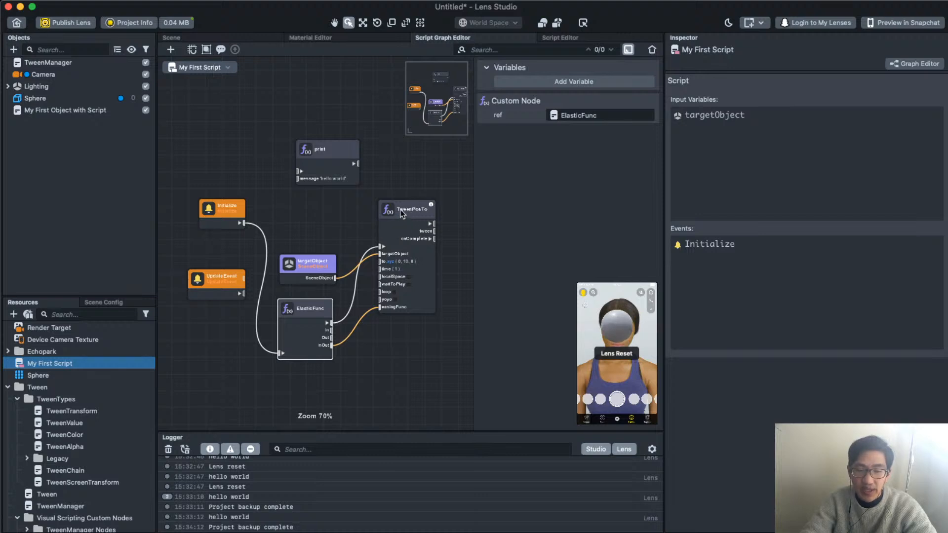
- Reset the lens preview several times to examine the sphere's movement with the elastic easing
key(super+r)
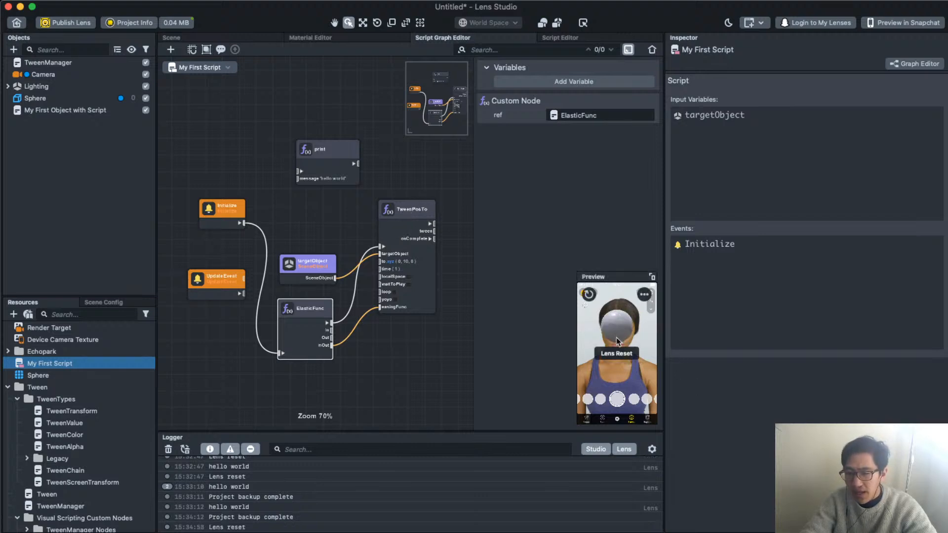
key(super+r)
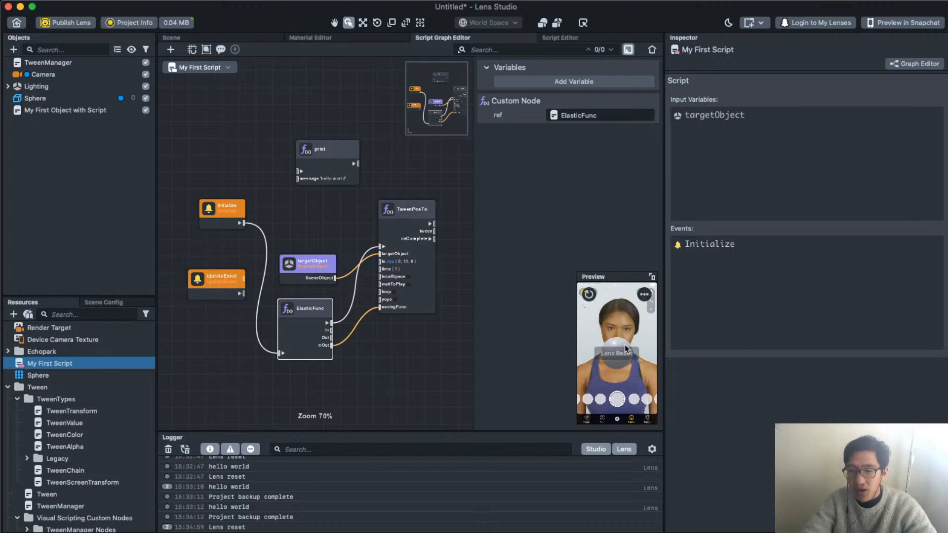
key(super+r)
key(super+r)
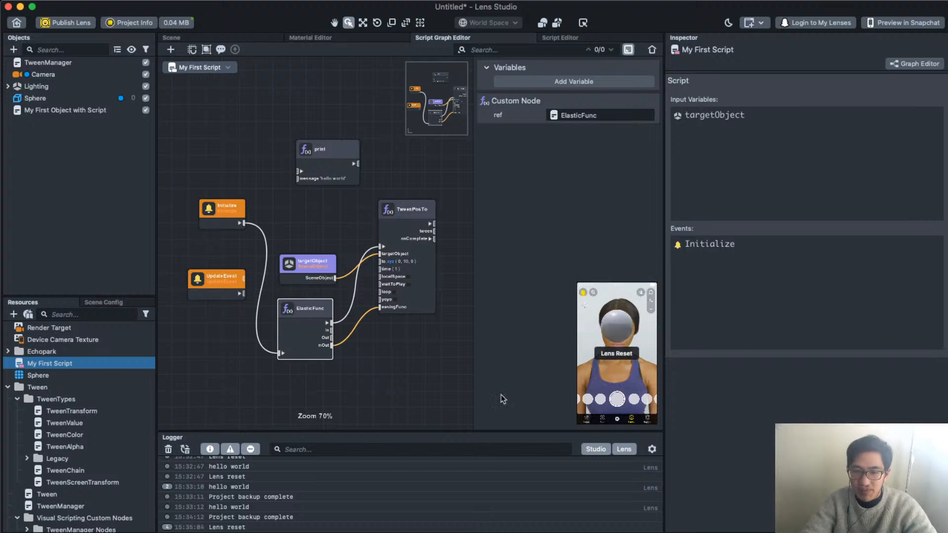
key(super+r)
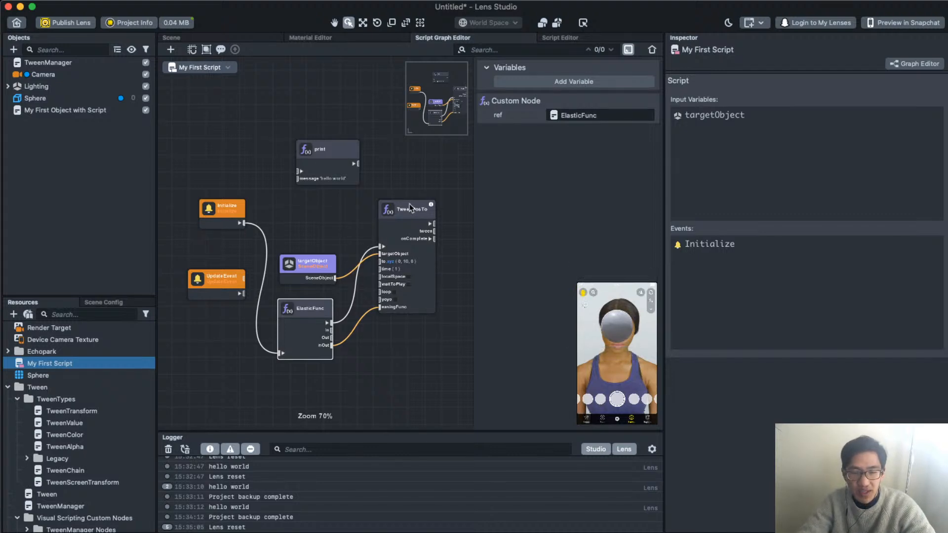
- Move the TweenPosTo node farther from the targetObject and ElasticFunc nodes to make room in the graph
scroll(413, 393, down, 2)
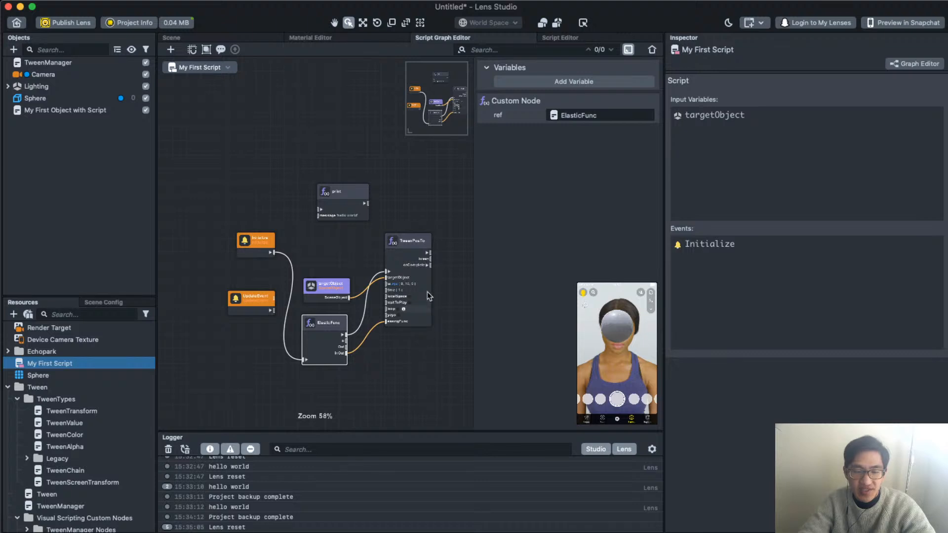
drag(437, 359, 424, 365)
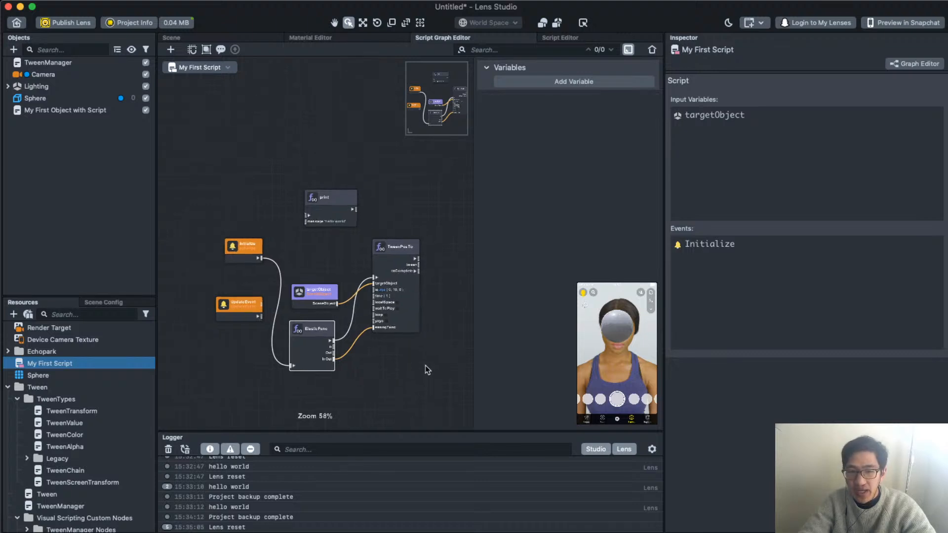
drag(395, 252, 437, 276)
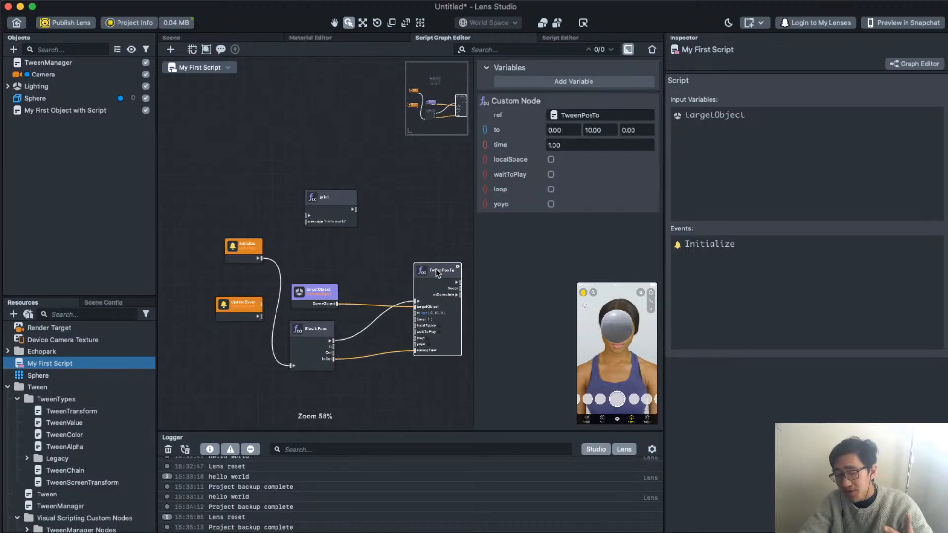
mouse_move(639, 363)
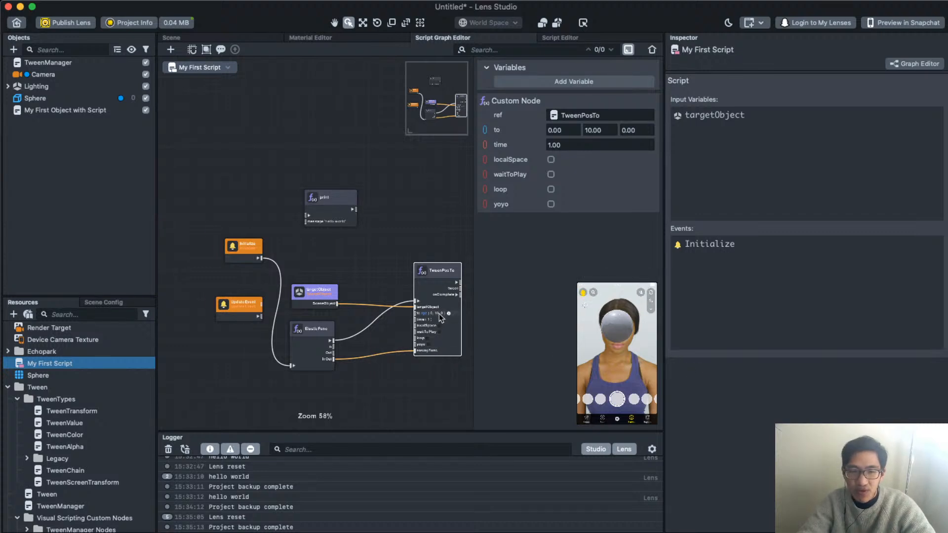
scroll(437, 313, up, 3)
middle_drag(386, 411, 384, 359)
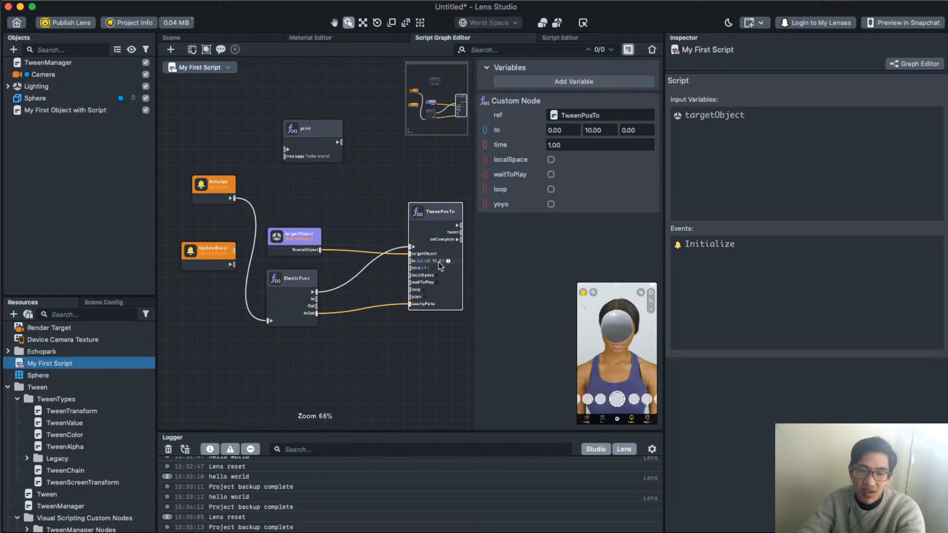
click(369, 377)
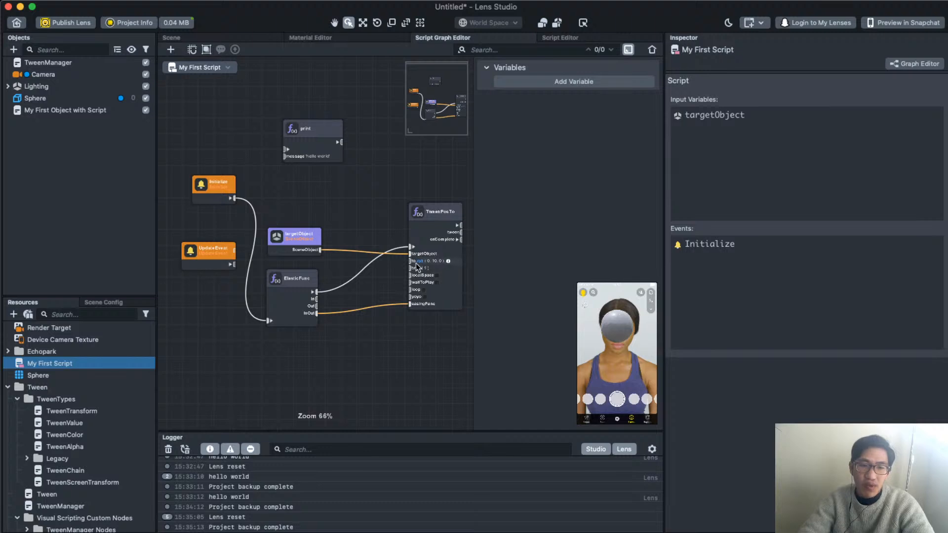
drag(413, 262, 362, 357)
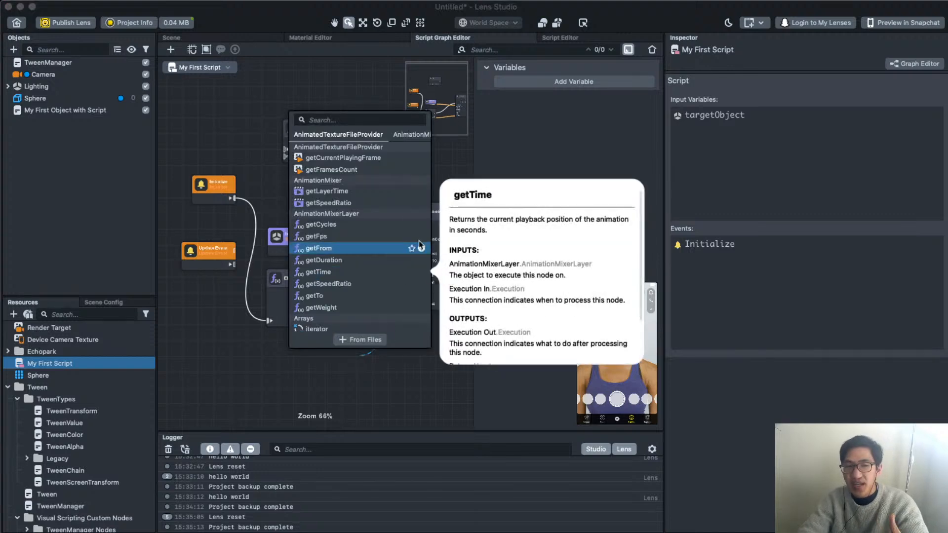
click(362, 119)
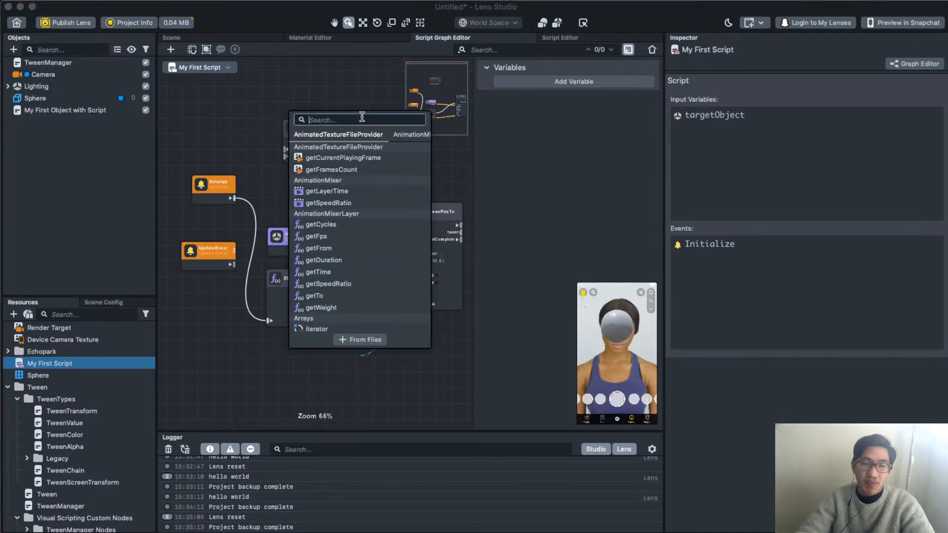
text(rand)
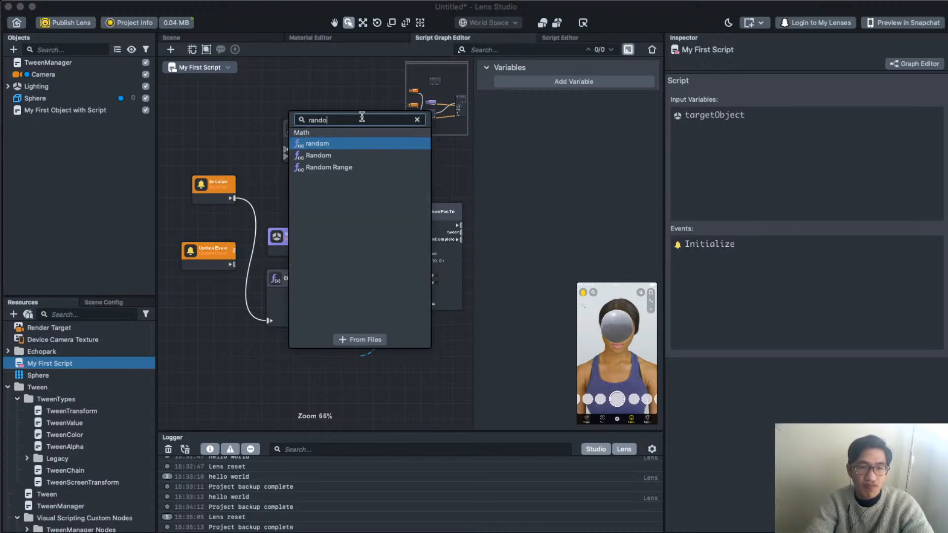
text(o)
key(BackSpace)
key(BackSpace)
key(BackSpace)
key(BackSpace)
key(BackSpace)
key(Escape)
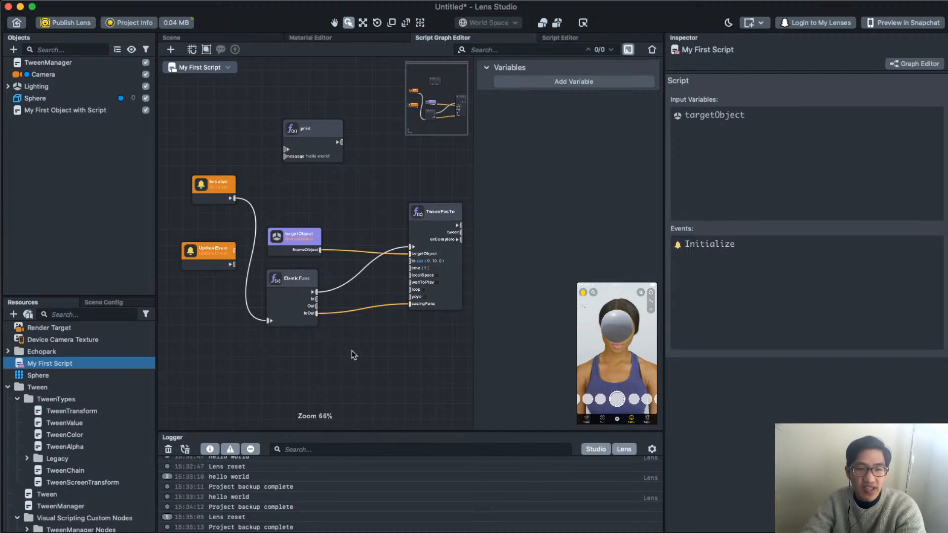
- Add a Random vec3 node from the Sub-Graph Library and place it below the ElasticFunc node
click(171, 50)
click(173, 70)
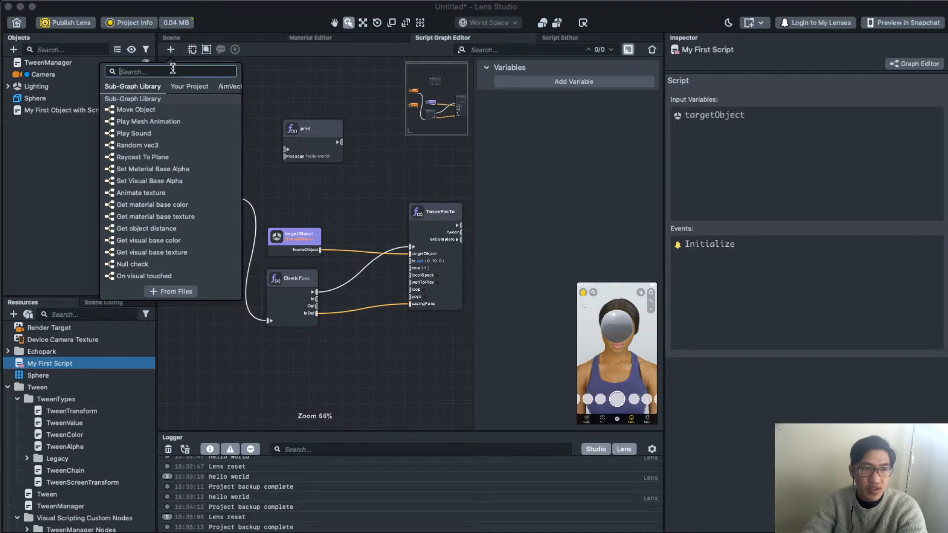
text(random)
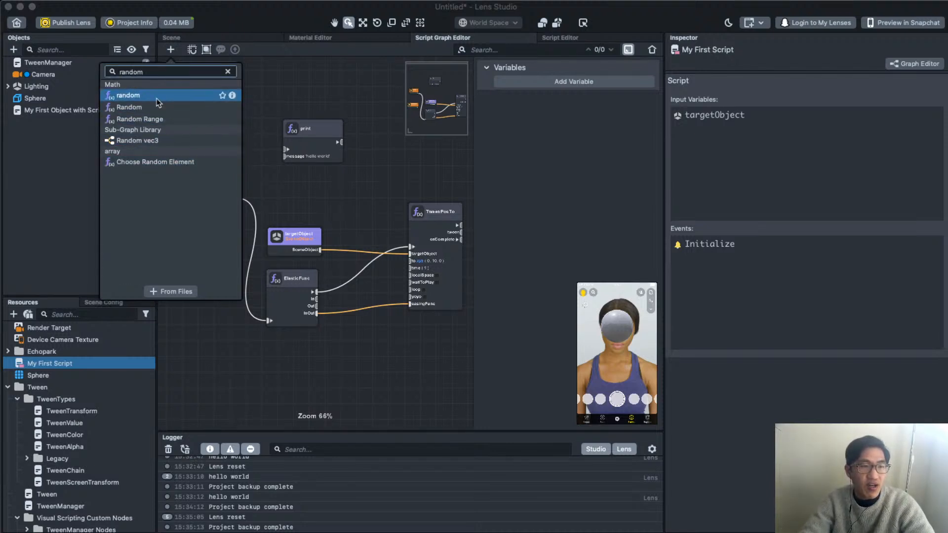
click(141, 142)
drag(344, 249, 348, 348)
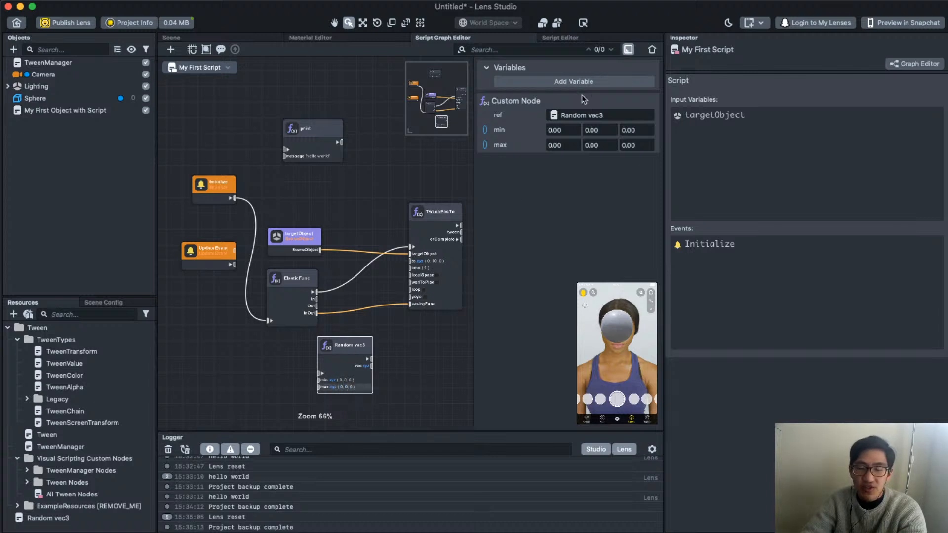
- Set the Random vec3 node's X range to min -10 and max 10
click(558, 130)
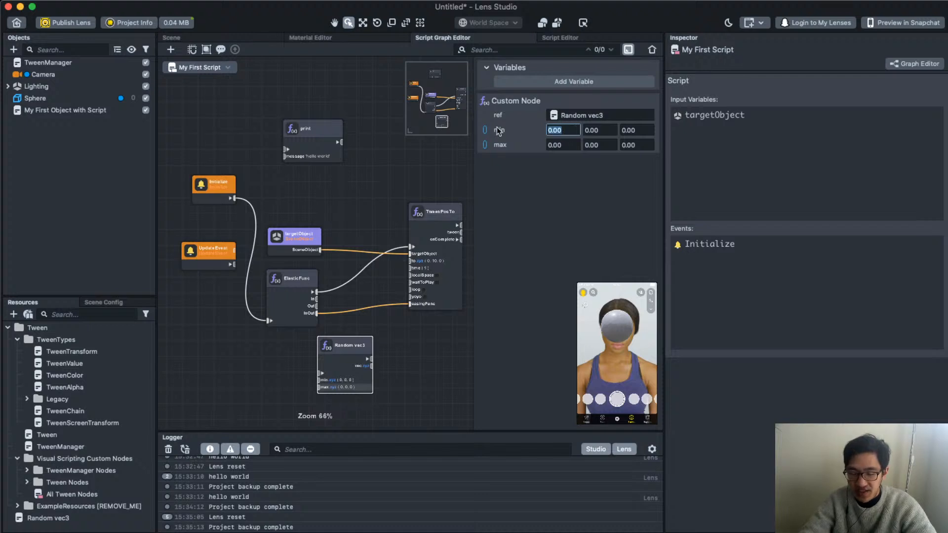
text(-1)
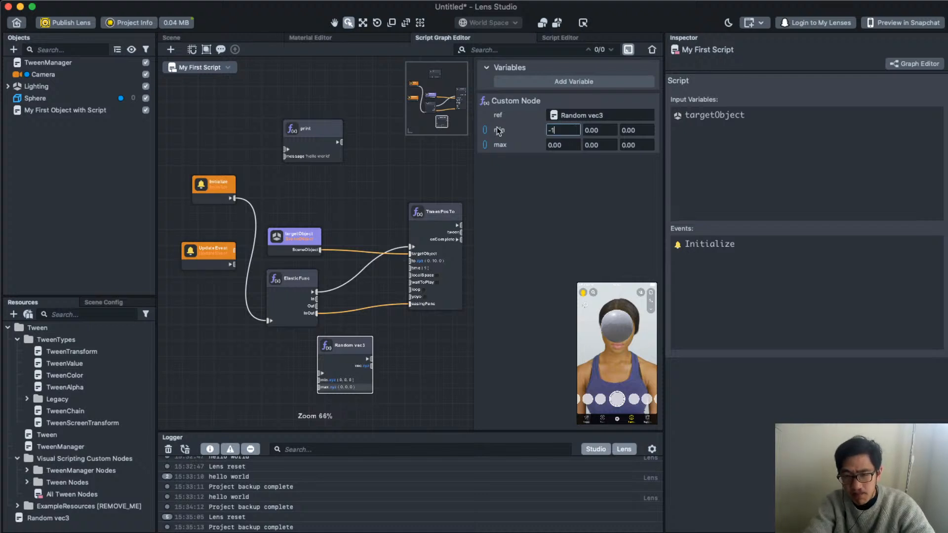
text(0)
click(562, 144)
text(1)
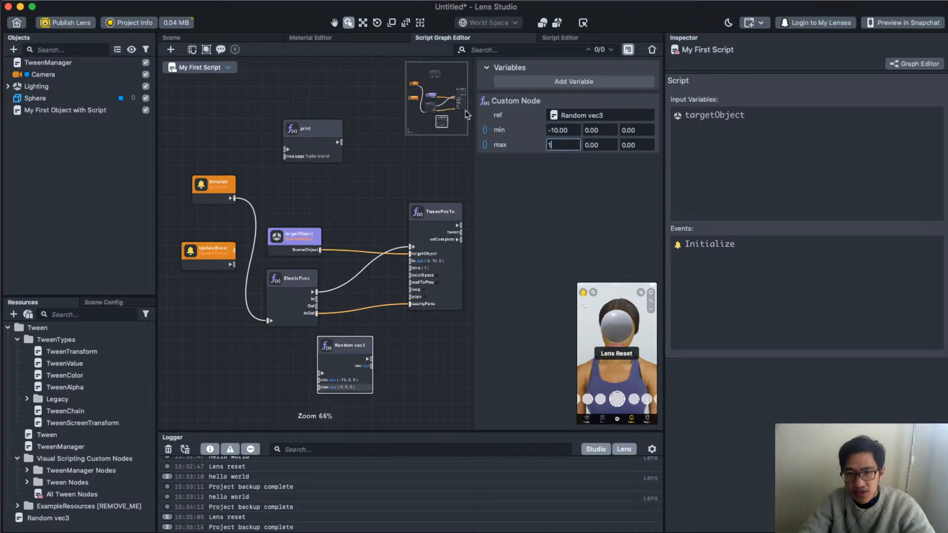
text(0)
key(Return)
- Set the Random vec3 node's Y range to min -10 and max 10
click(611, 128)
text(-)
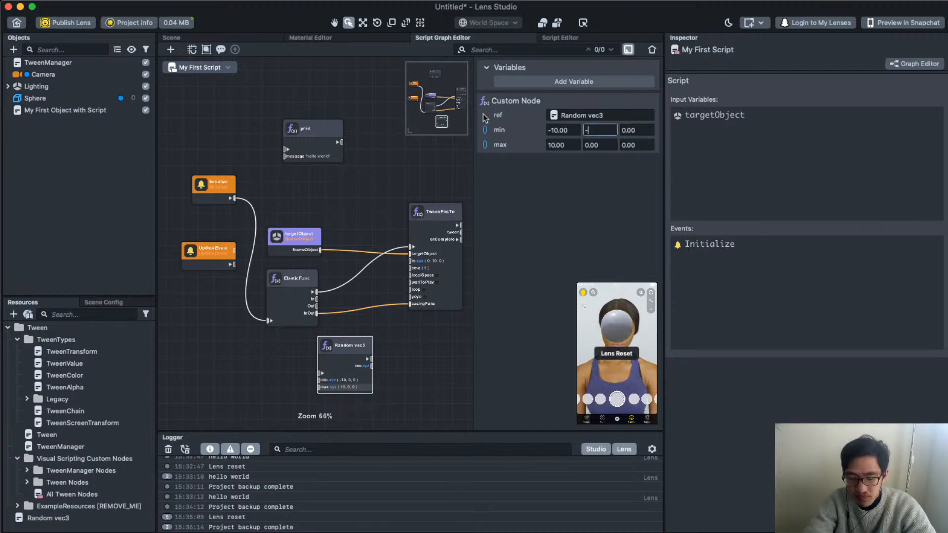
text(10)
key(Tab)
text(1)
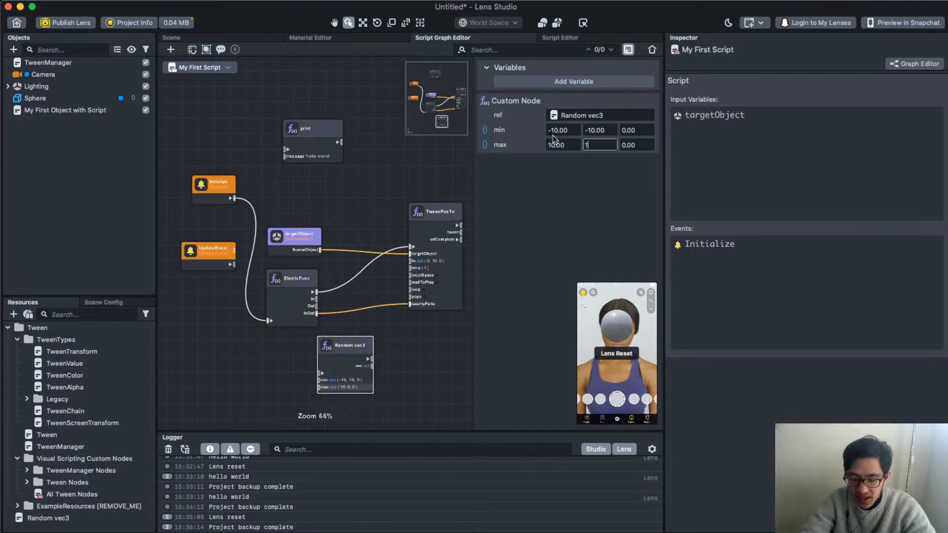
text(0)
key(Return)
click(404, 383)
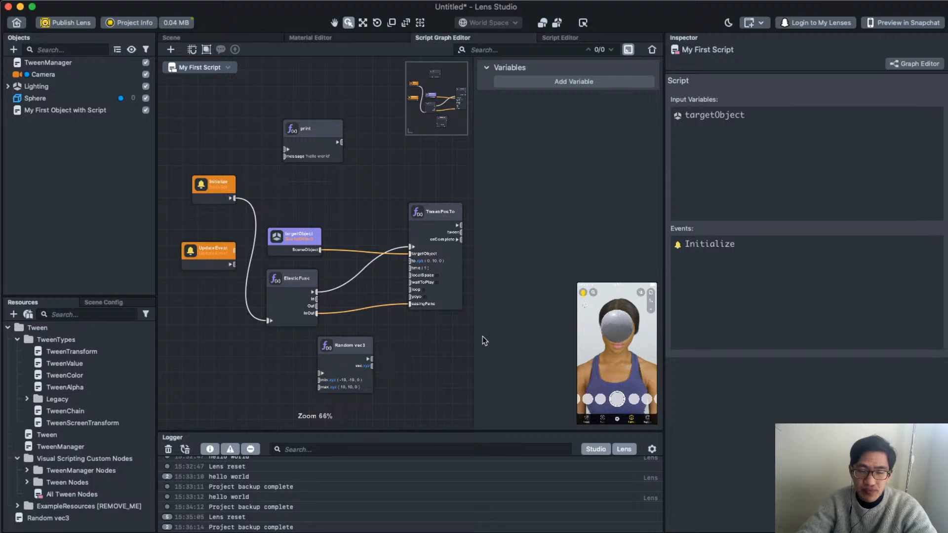
- Try to feed the Random vec3 node's vec output straight into the to input of TweenPosTo, spacing the two nodes apart
drag(372, 366, 424, 262)
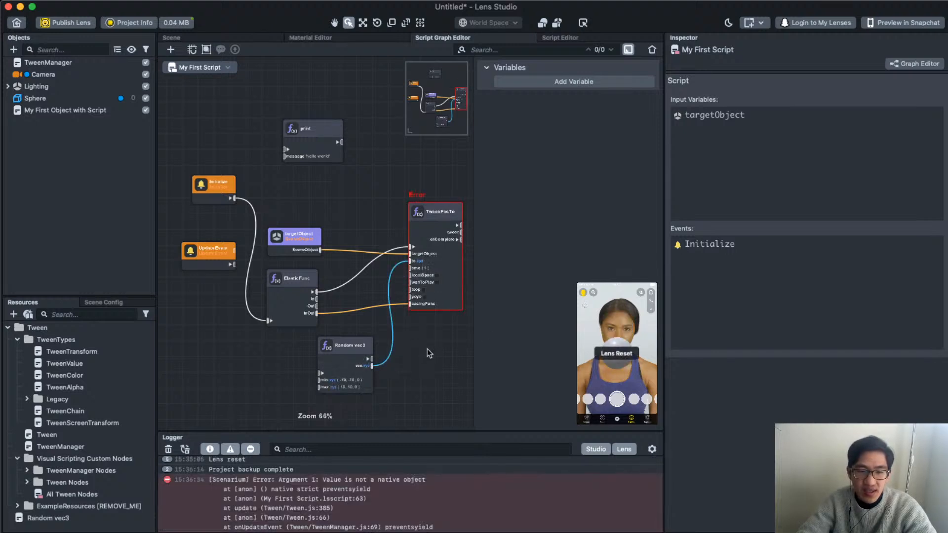
drag(353, 347, 342, 349)
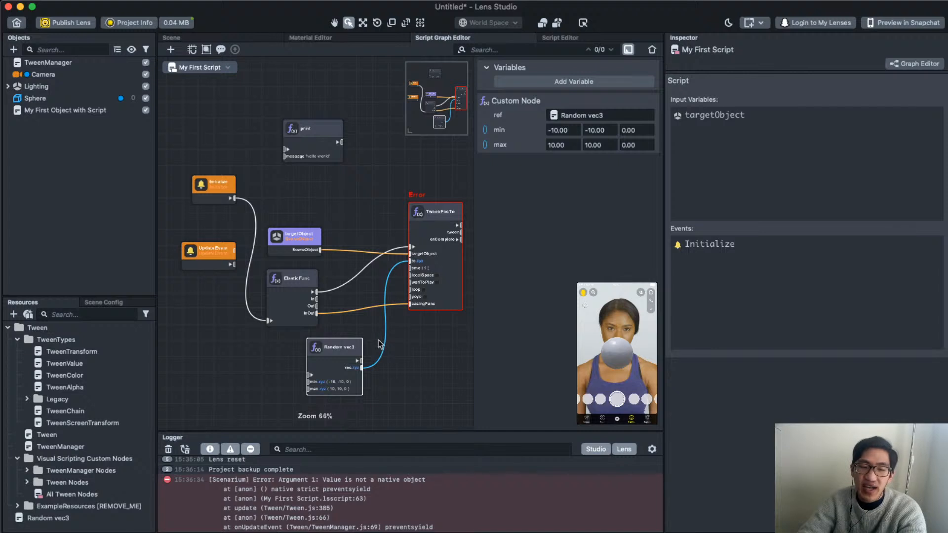
drag(348, 342, 349, 337)
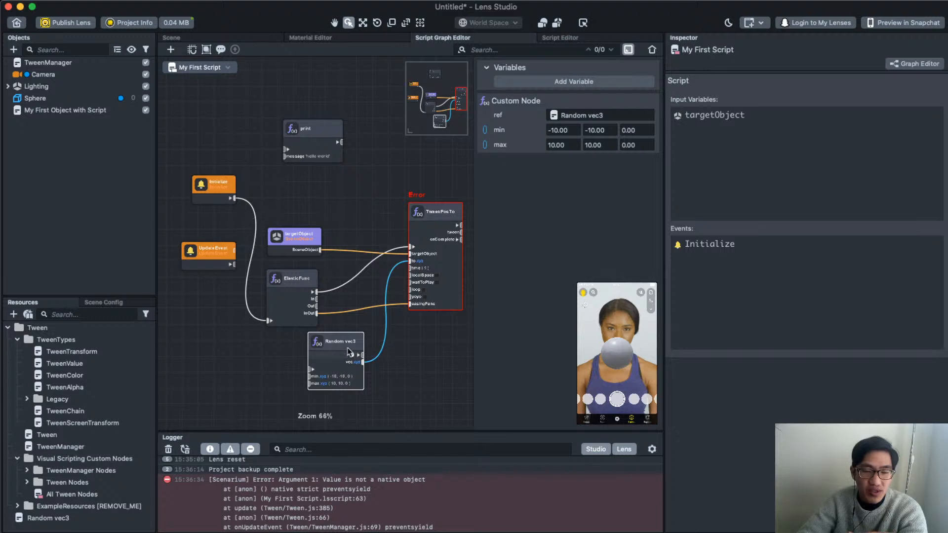
drag(348, 350, 366, 350)
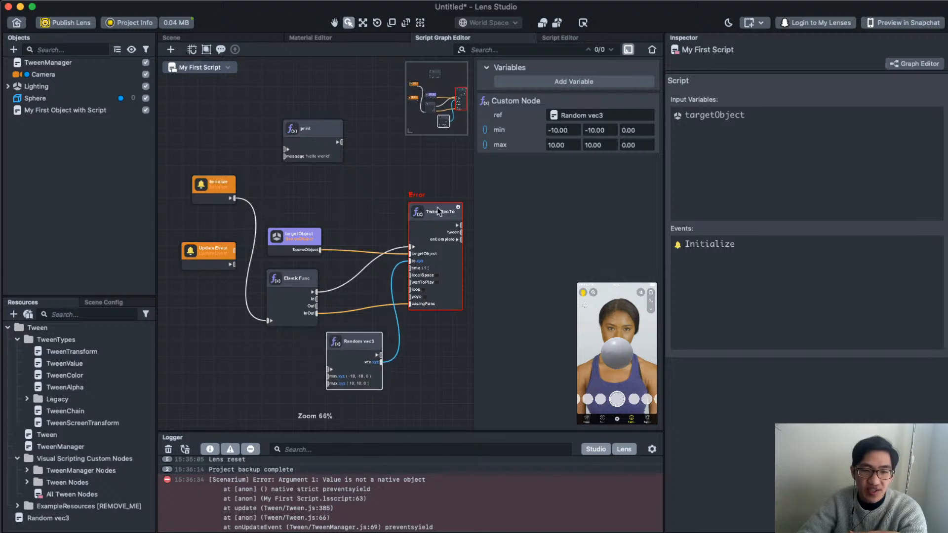
drag(438, 212, 466, 219)
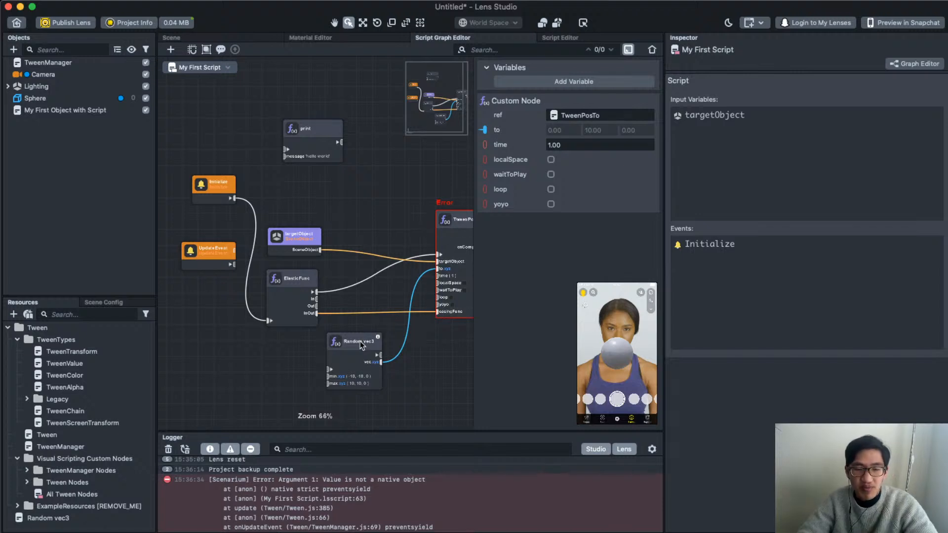
drag(360, 344, 408, 317)
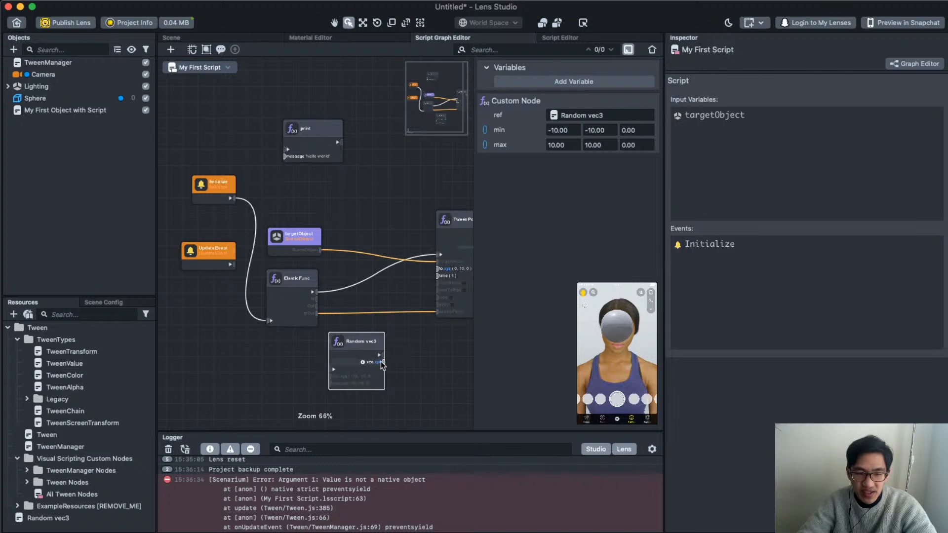
drag(383, 362, 452, 277)
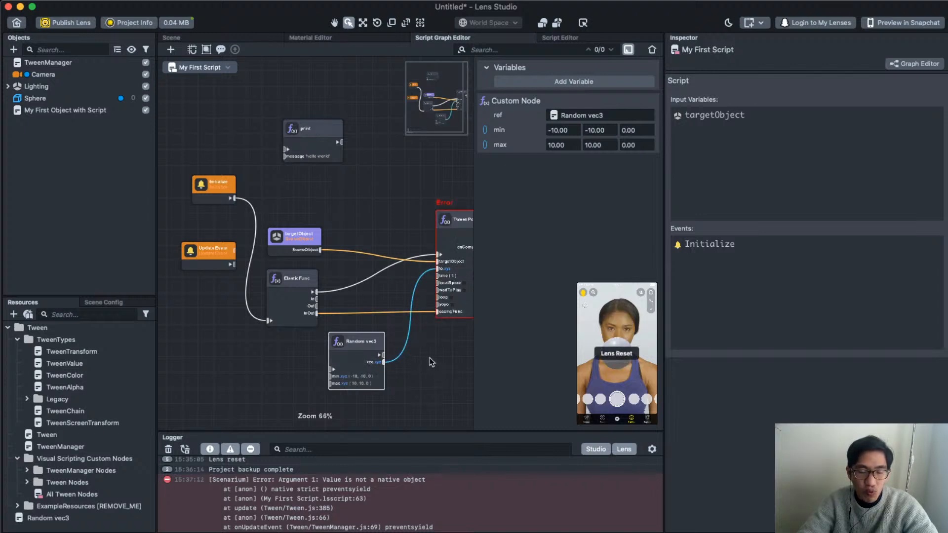
- Place Random vec3 in the execution flow between ElasticFunc and TweenPosTo, and connect its vec output to TweenPosTo's to input
click(299, 228)
drag(299, 228, 401, 152)
drag(354, 345, 371, 253)
drag(361, 211, 315, 197)
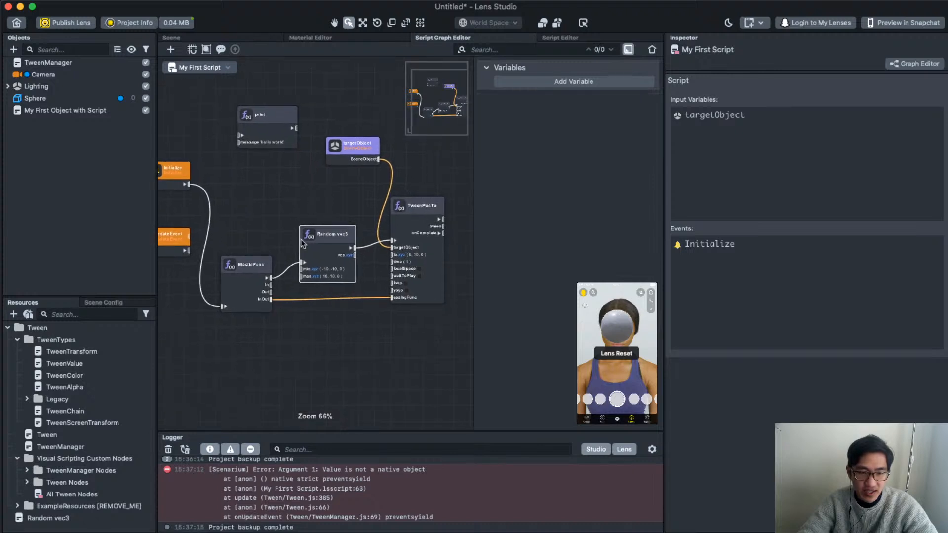
drag(354, 254, 395, 256)
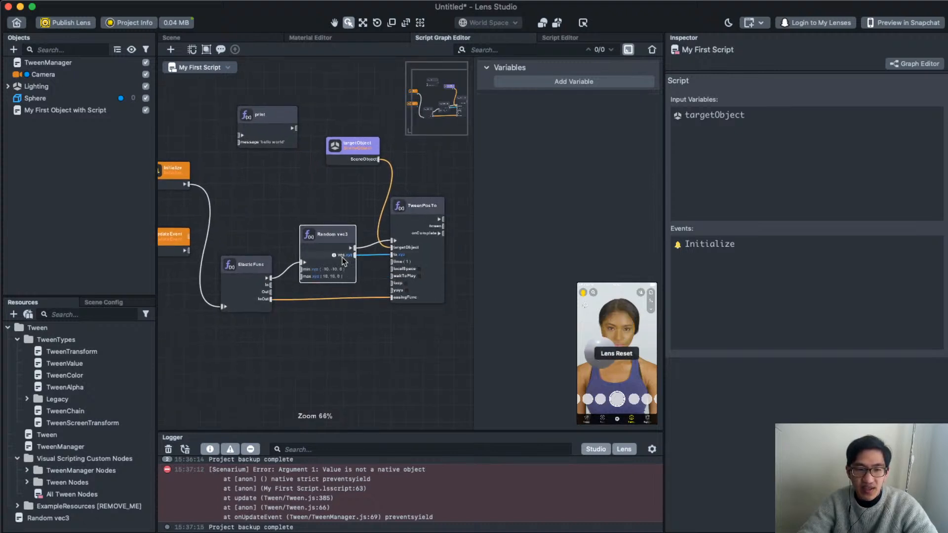
mouse_move(647, 363)
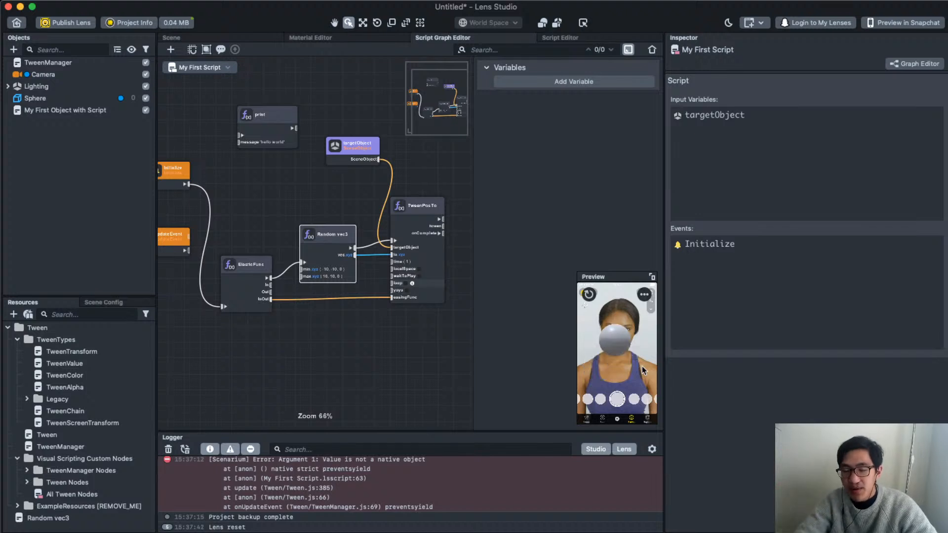
- Move the TweenPosTo node away from Random vec3 and widen the script graph editor and its node canvas
middle_drag(389, 331, 376, 339)
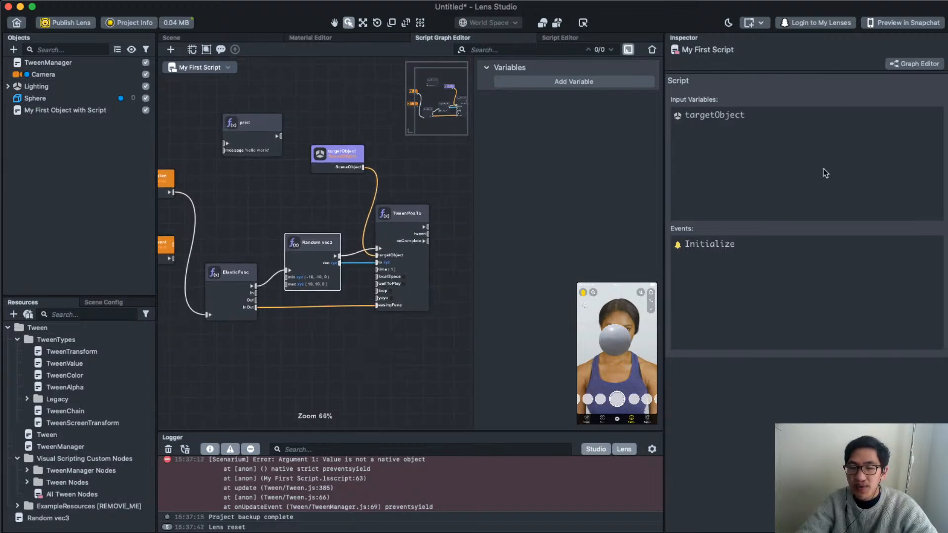
mouse_move(667, 5)
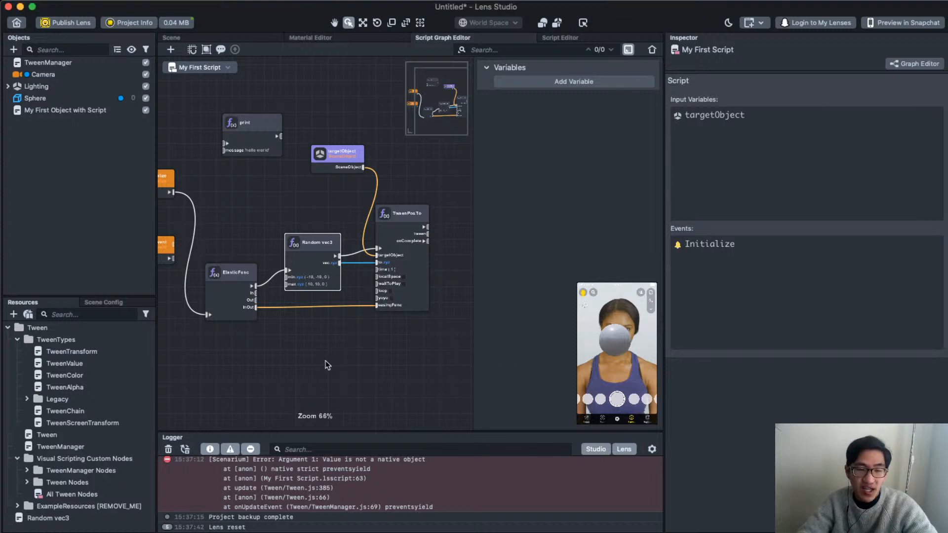
scroll(328, 366, up, 2)
scroll(328, 367, right, 2)
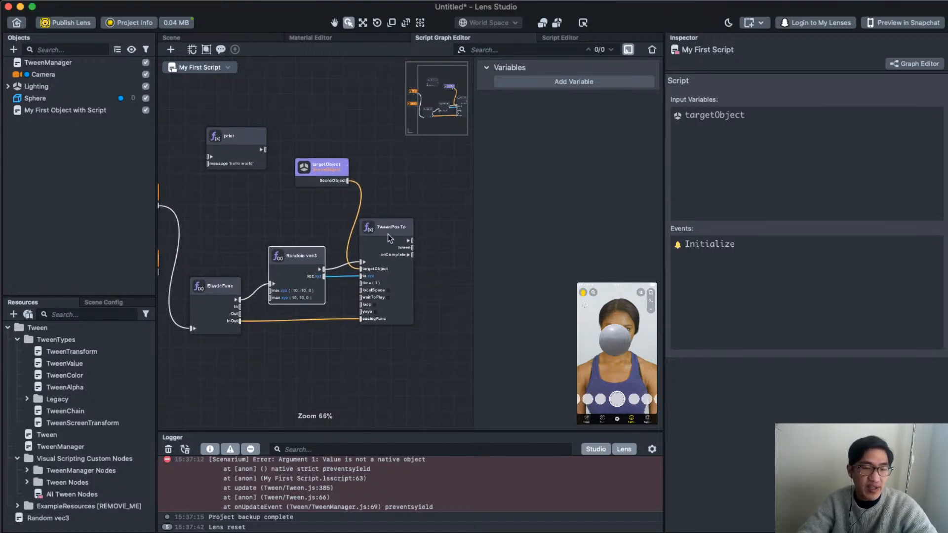
drag(390, 230, 420, 230)
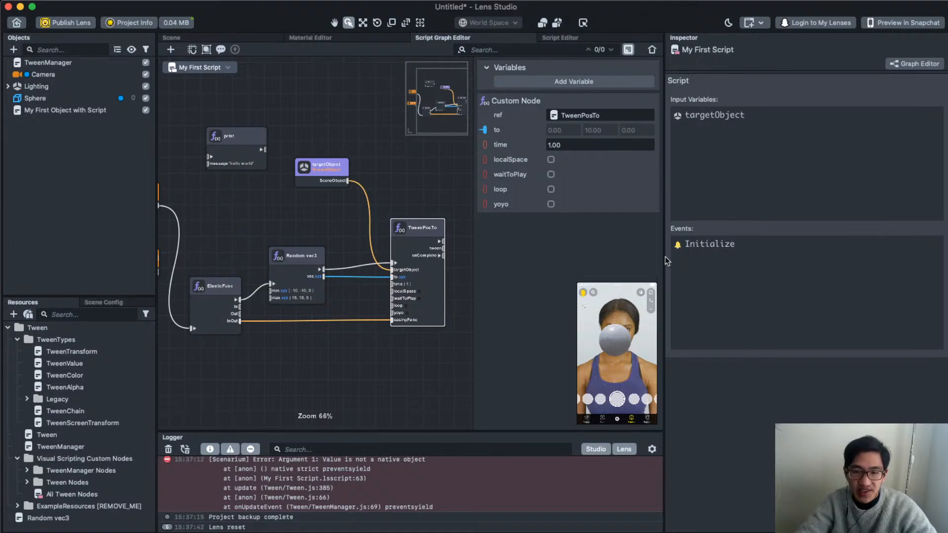
drag(667, 260, 765, 260)
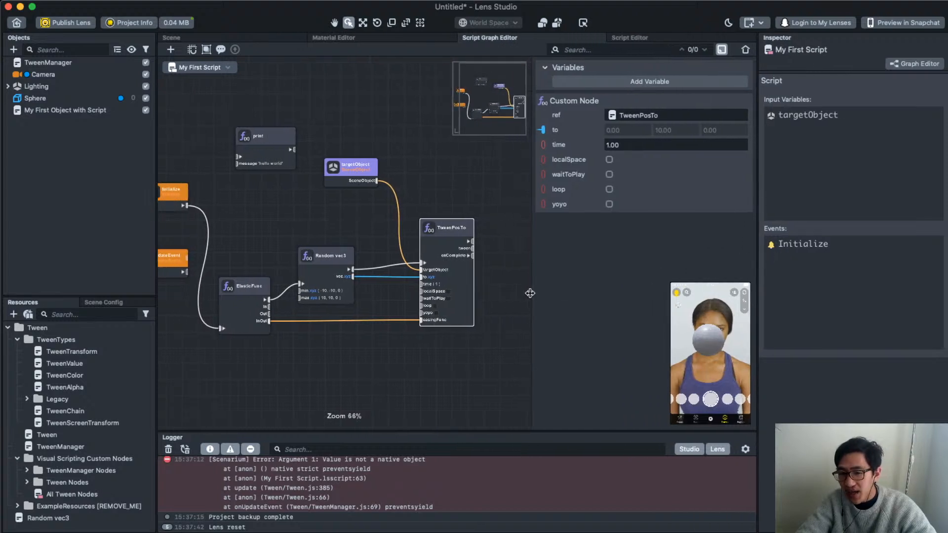
drag(530, 293, 587, 297)
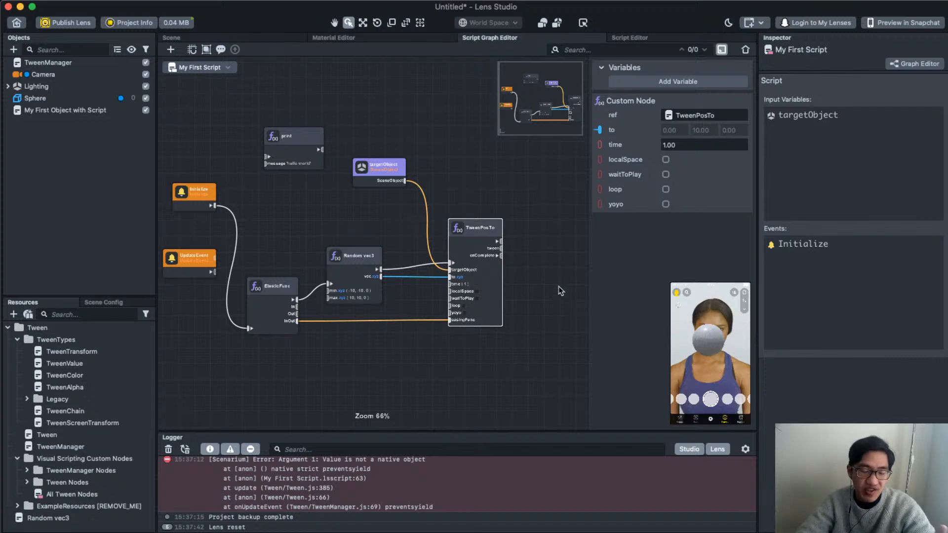
- Even out the spacing by moving Random vec3 farther from ElasticFunc, toward TweenPosTo
scroll(544, 283, up, 2)
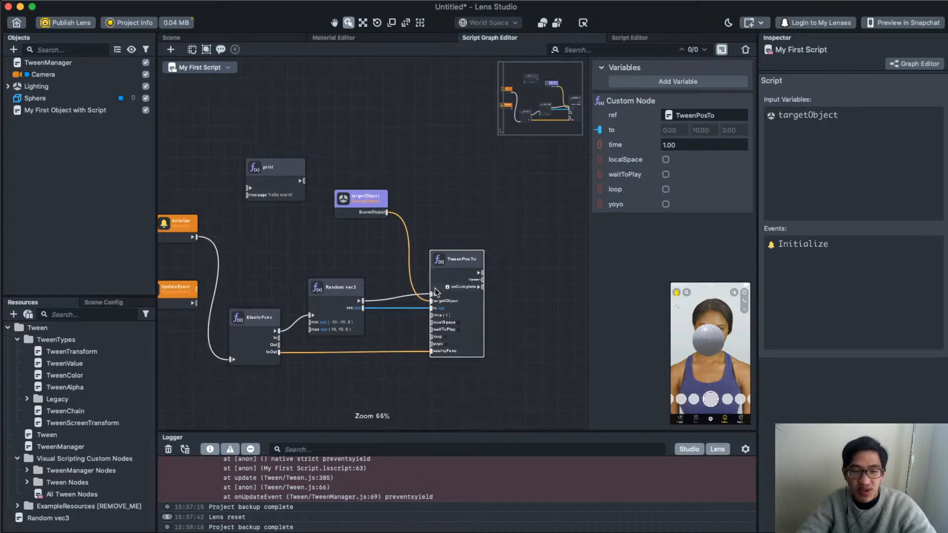
mouse_move(248, 320)
mouse_down()
mouse_move(252, 306)
mouse_move(251, 318)
mouse_up()
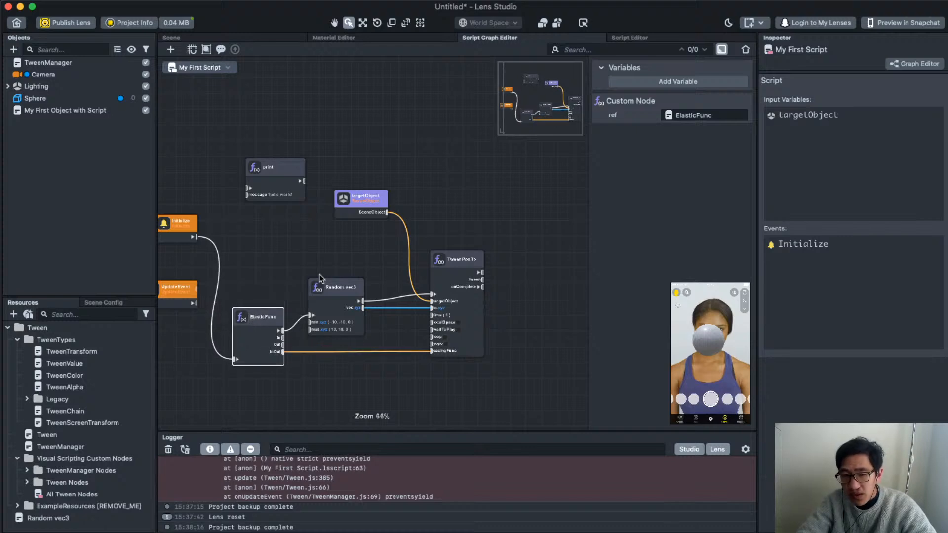
drag(340, 286, 364, 284)
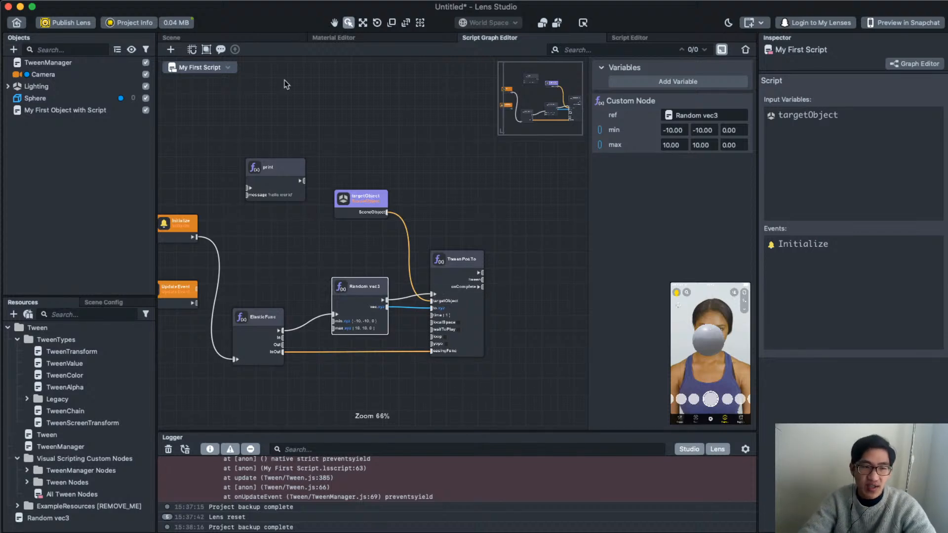
- Delete the unused print and UpdateEvent nodes from the graph
drag(269, 130, 277, 245)
key(Delete)
drag(165, 257, 169, 307)
key(Delete)
- Move the Initialize node level with the ElasticFunc node's execution input
scroll(259, 232, left, 2)
scroll(258, 231, down, 1)
drag(221, 200, 217, 320)
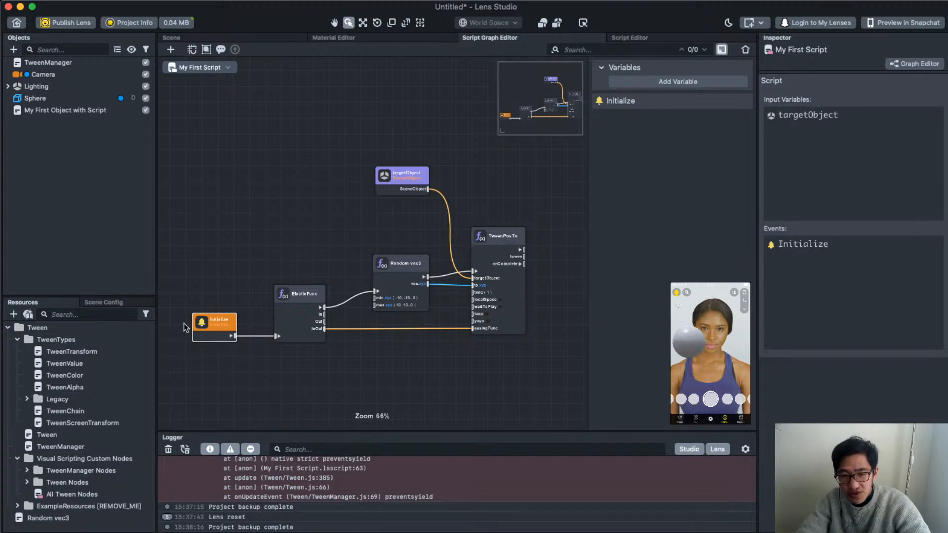
drag(552, 362, 540, 363)
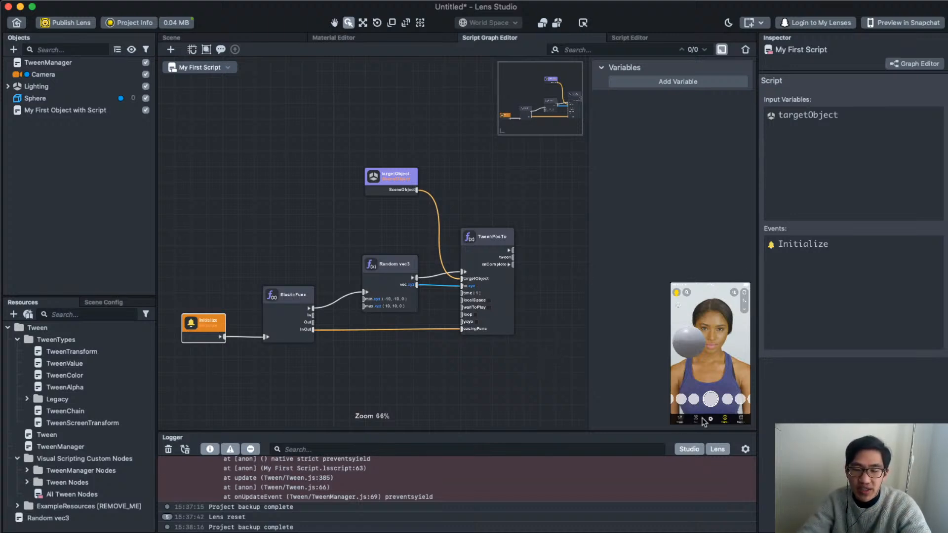
- Reset the lens preview several times to examine the sphere's movement to random positions
key(super+r)
key(super+r)
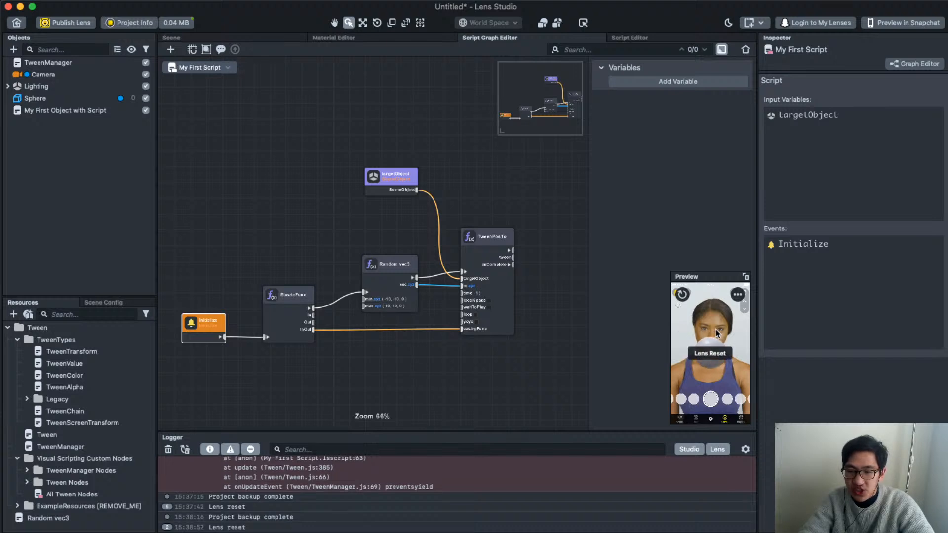
click(682, 295)
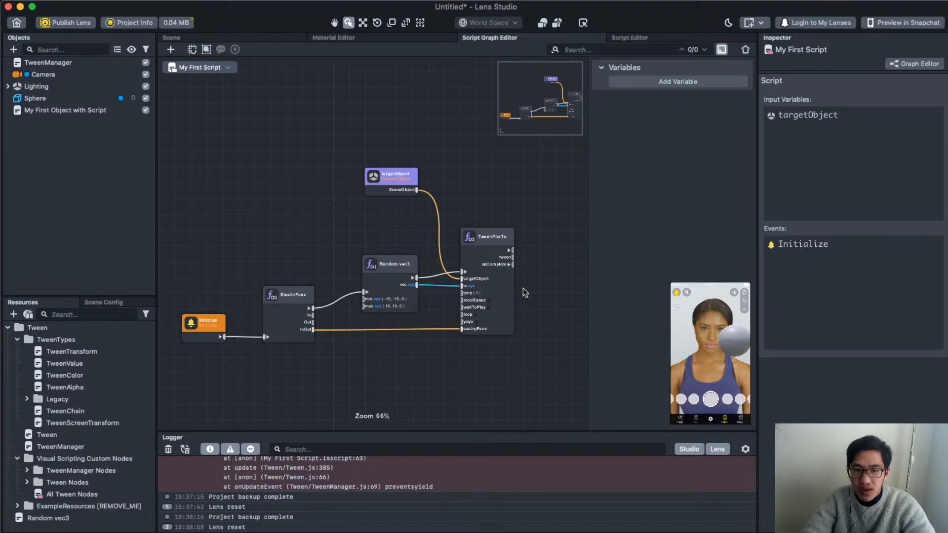
- Add an ExecuteCallback node connected to the onComplete output of TweenPosTo
mouse_move(549, 276)
mouse_down()
mouse_move(528, 258)
mouse_move(540, 268)
mouse_up()
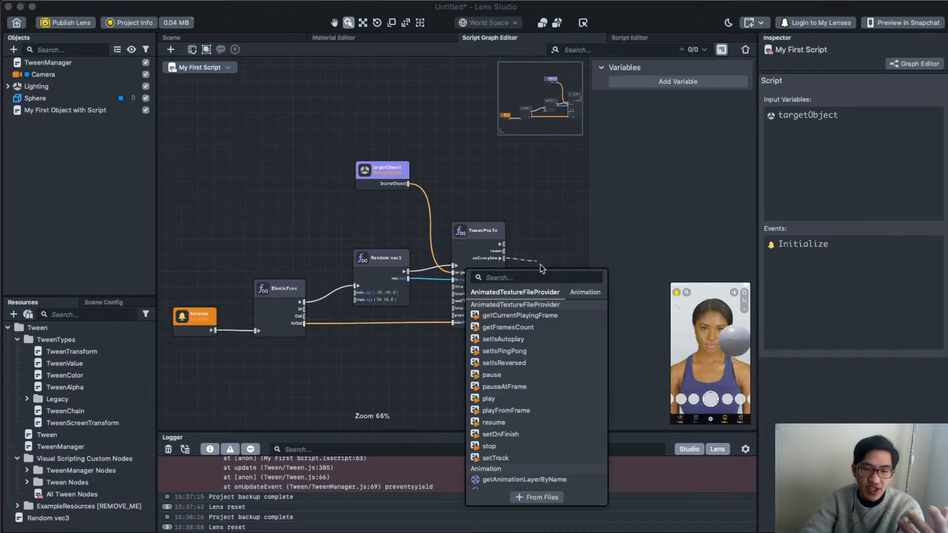
click(543, 276)
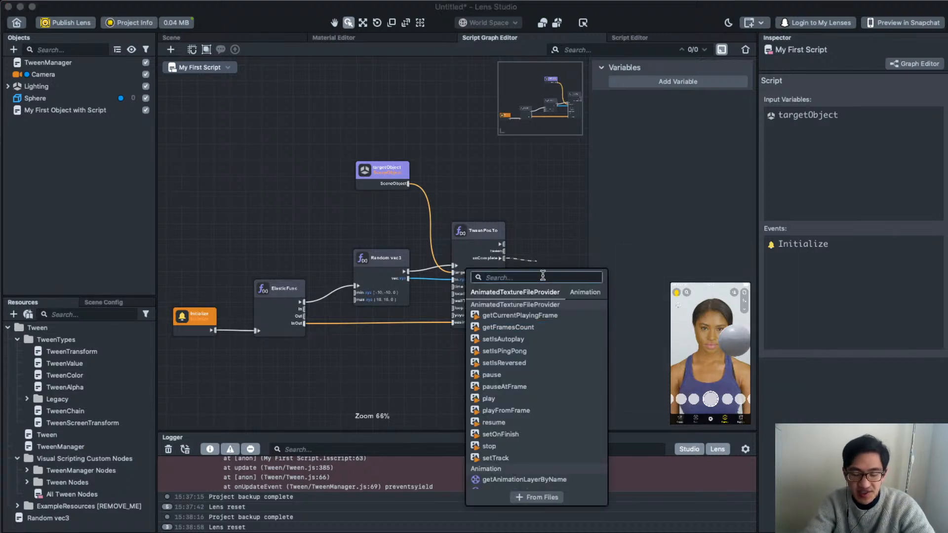
text(acti)
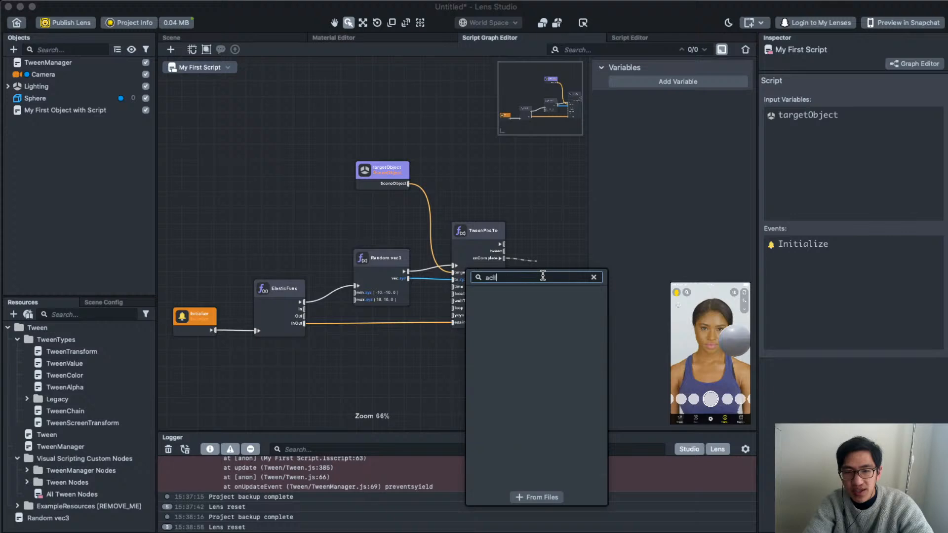
text(call)
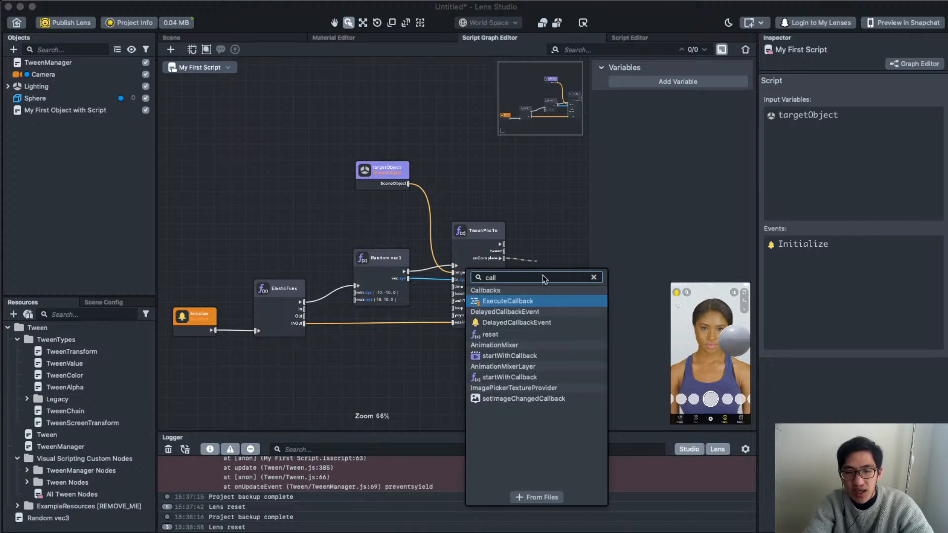
key(Return)
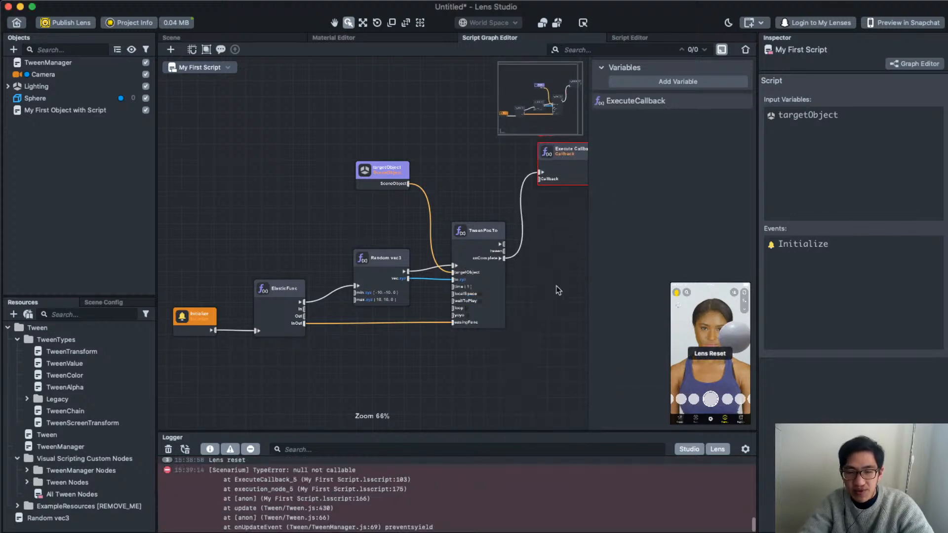
drag(545, 306, 508, 322)
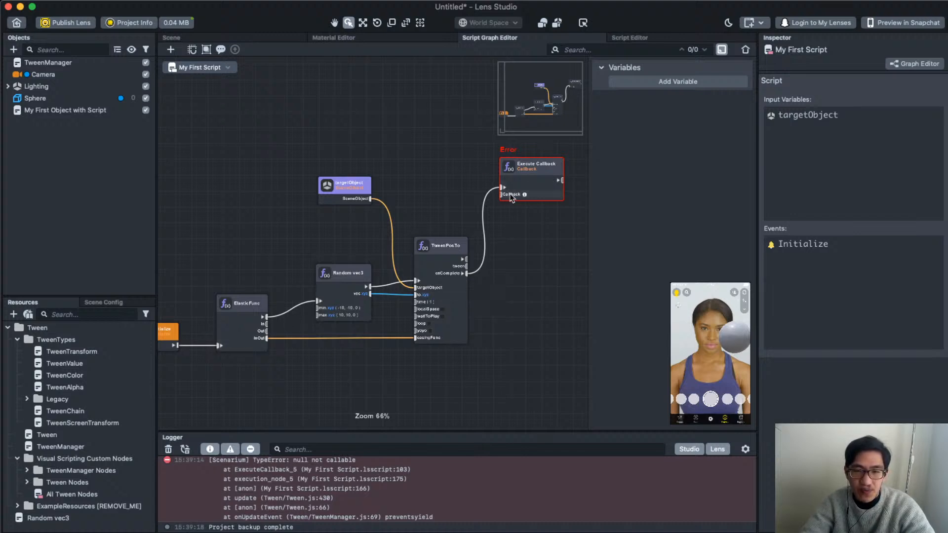
- Add a Callback node connected to the Execute Callback node's Callback input and place it above the Initialize node
drag(503, 194, 447, 190)
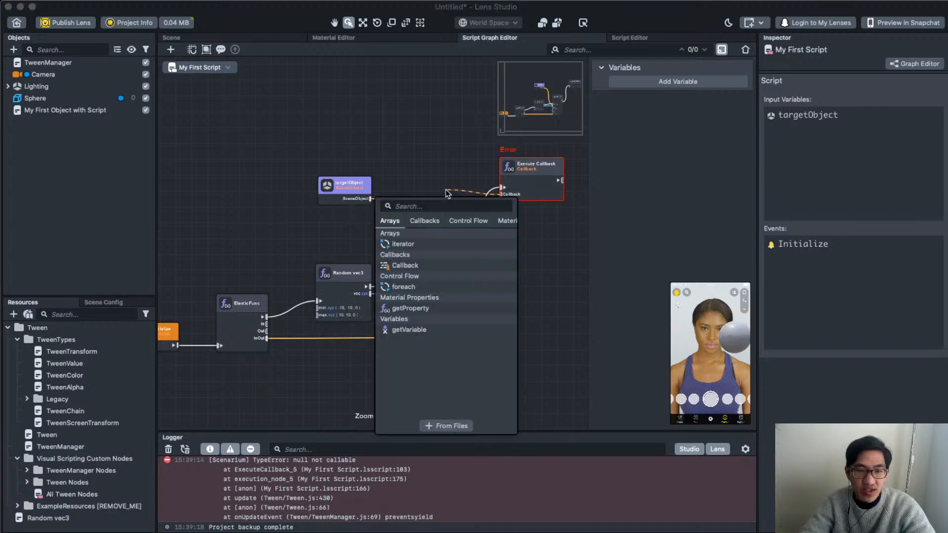
click(427, 267)
drag(447, 160, 155, 200)
- Move the targetObject node up, clear of the link between Callback and Execute Callback
drag(341, 185, 347, 138)
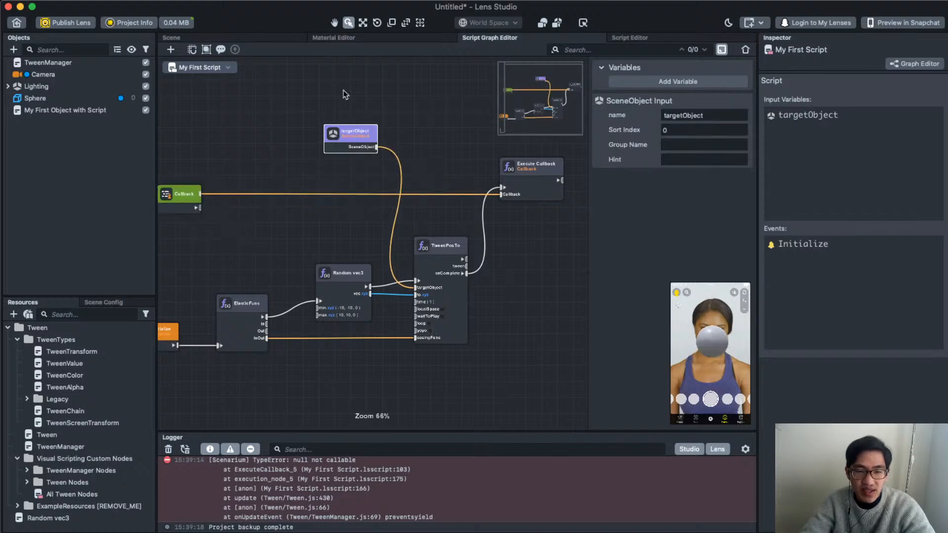
drag(343, 90, 342, 88)
middle_drag(274, 166, 310, 156)
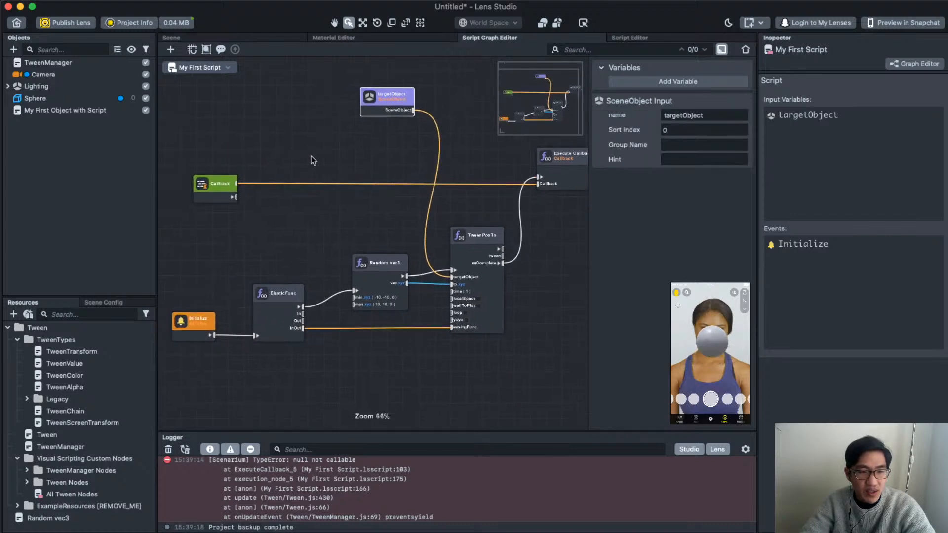
- Connect the Callback node's execution output to the ElasticFunc node's execution input
click(311, 157)
drag(235, 197, 256, 335)
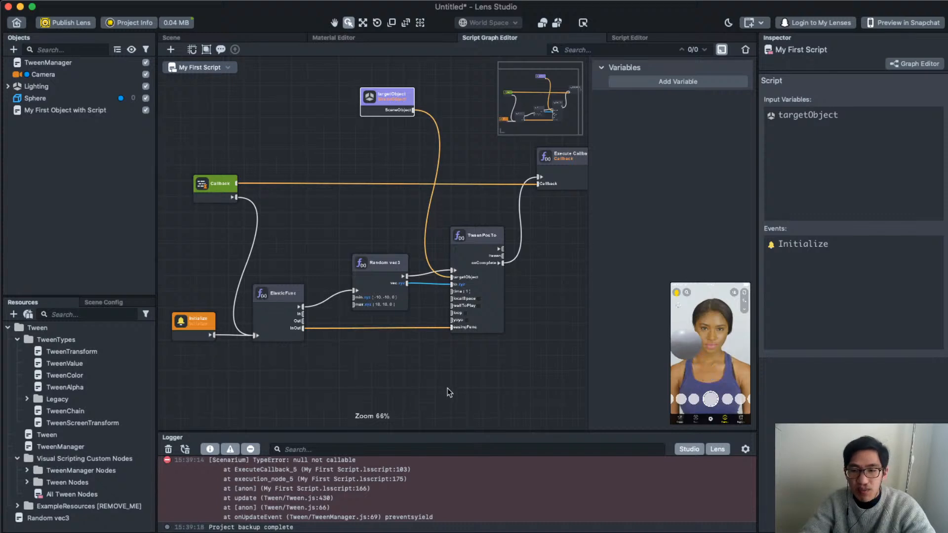
- Examine the loop from TweenPosTo's onComplete through Execute Callback and Callback back to ElasticFunc, alongside the sphere's repeated movement in the preview
middle_drag(447, 388, 435, 381)
scroll(439, 385, down, 2)
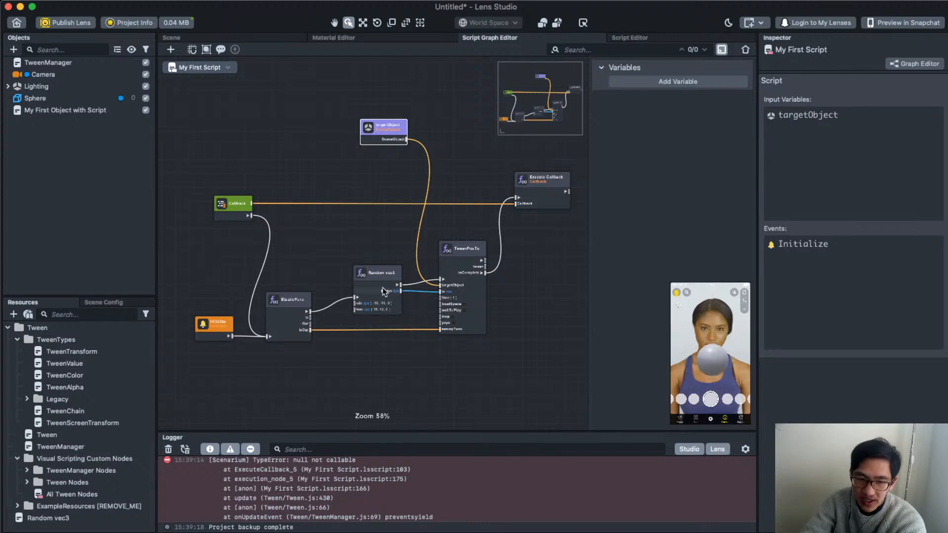
scroll(383, 288, up, 5)
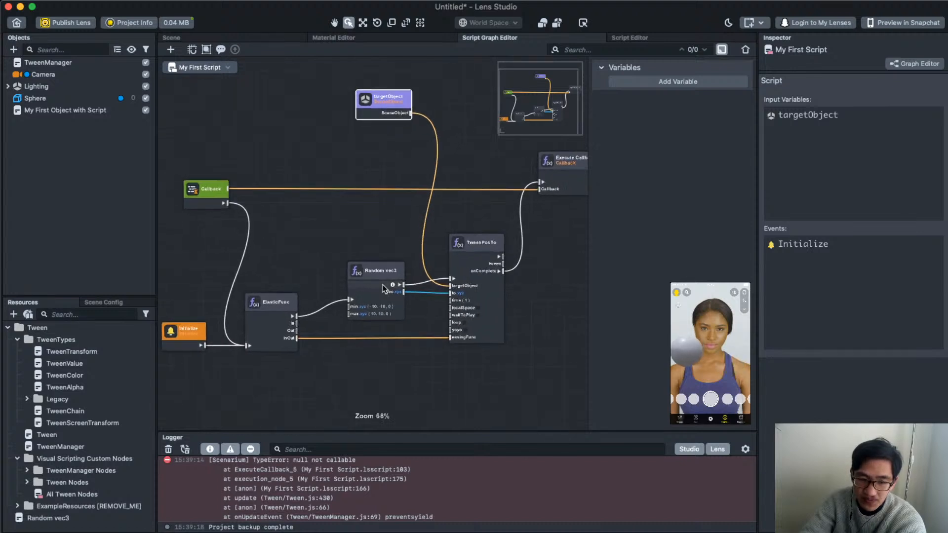
scroll(444, 261, right, 5)
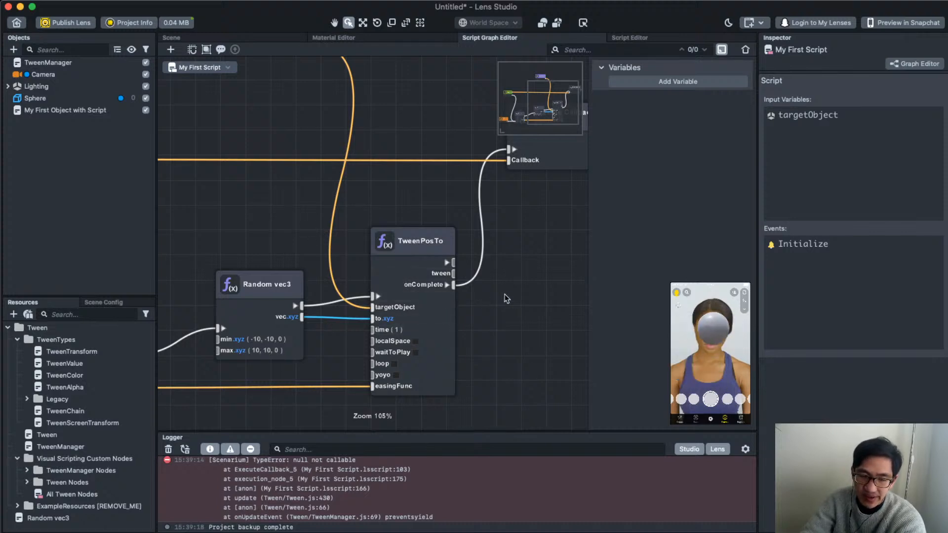
middle_drag(506, 298, 383, 339)
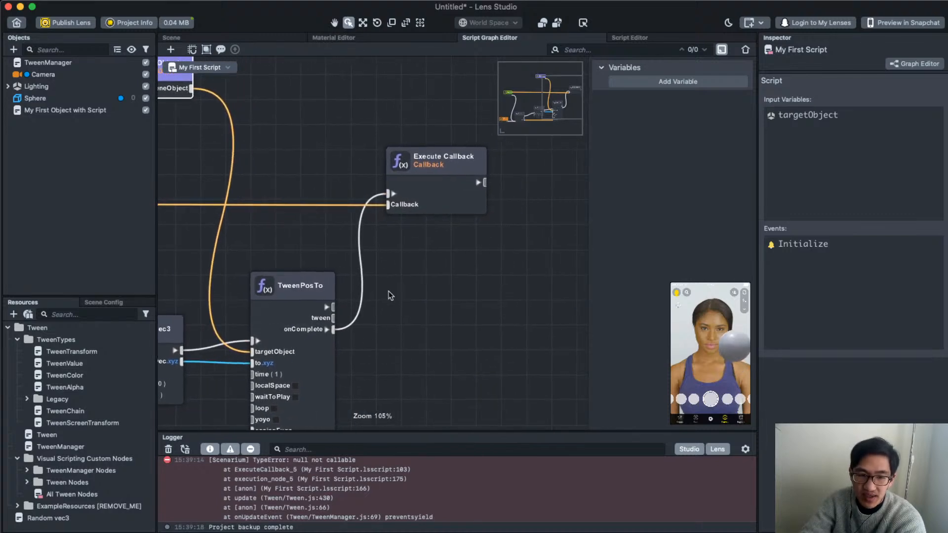
scroll(462, 174, down, 1)
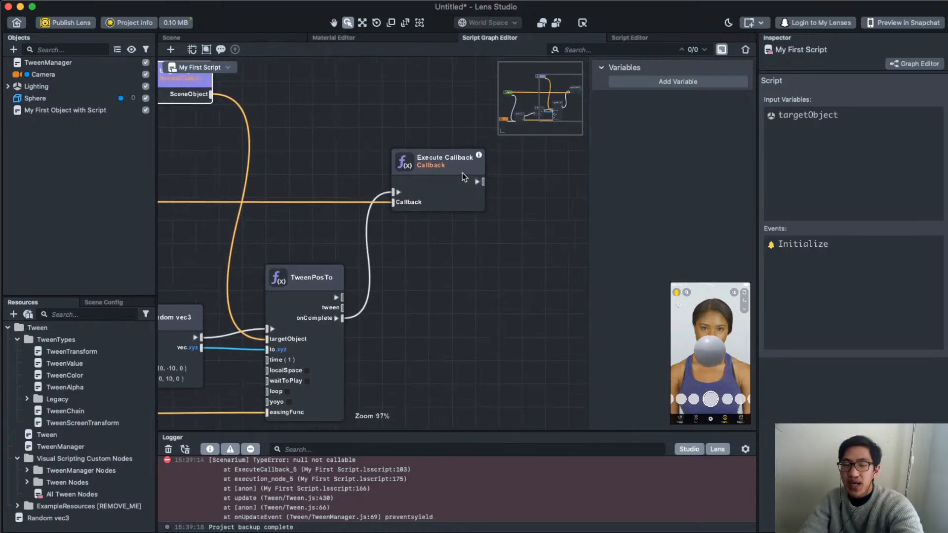
scroll(462, 172, down, 4)
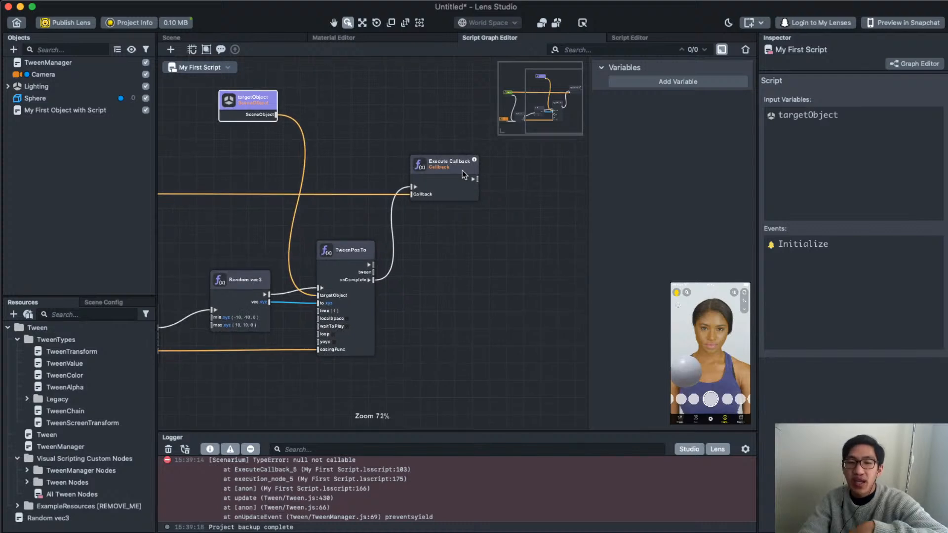
scroll(468, 250, down, 2)
middle_drag(466, 249, 547, 275)
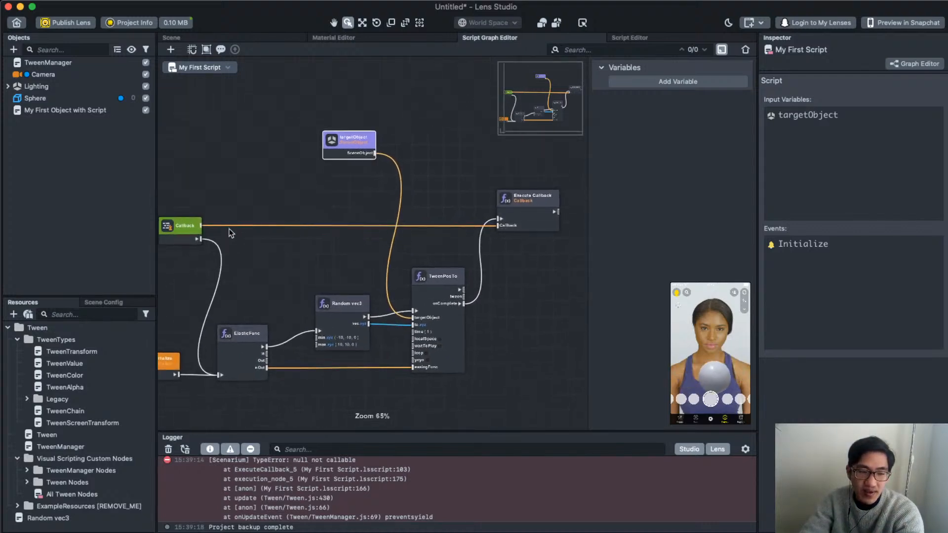
middle_drag(246, 233, 364, 245)
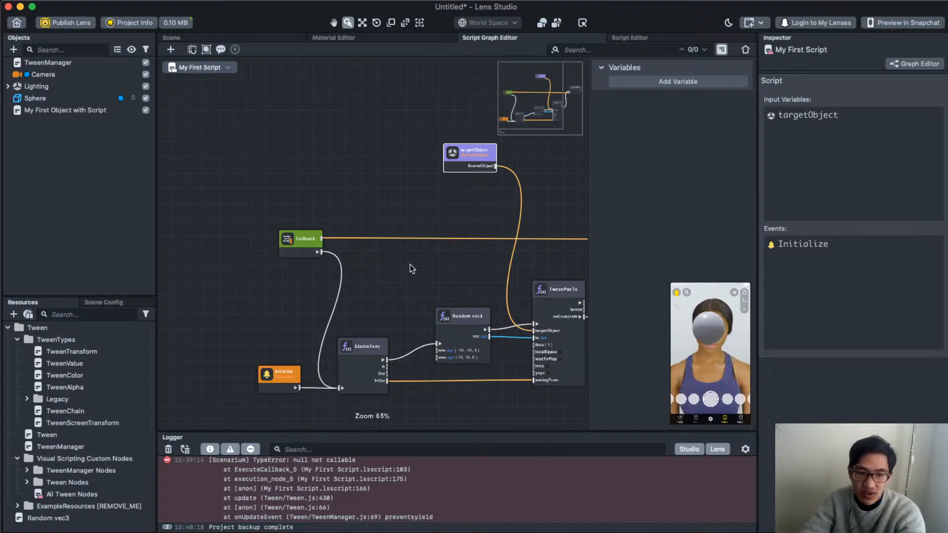
scroll(409, 269, right, 5)
scroll(408, 269, down, 2)
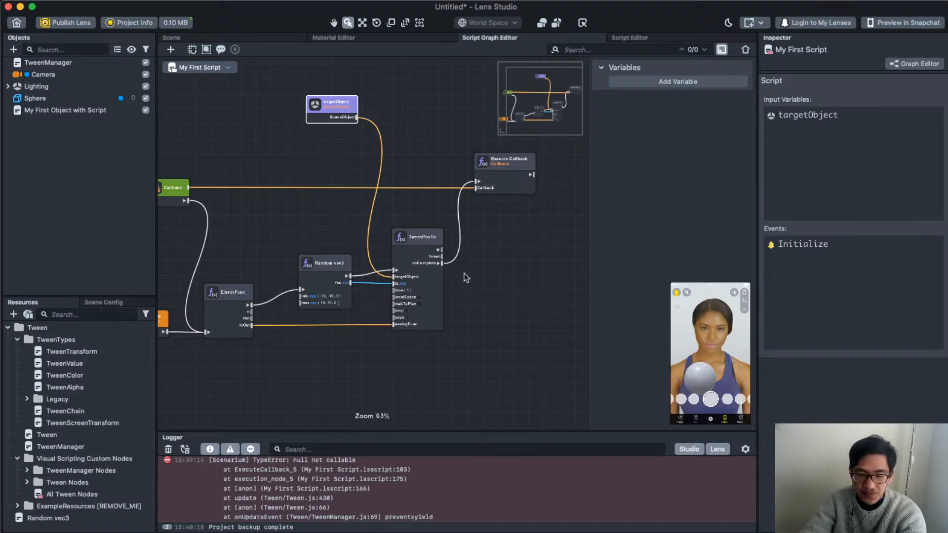
mouse_move(708, 347)
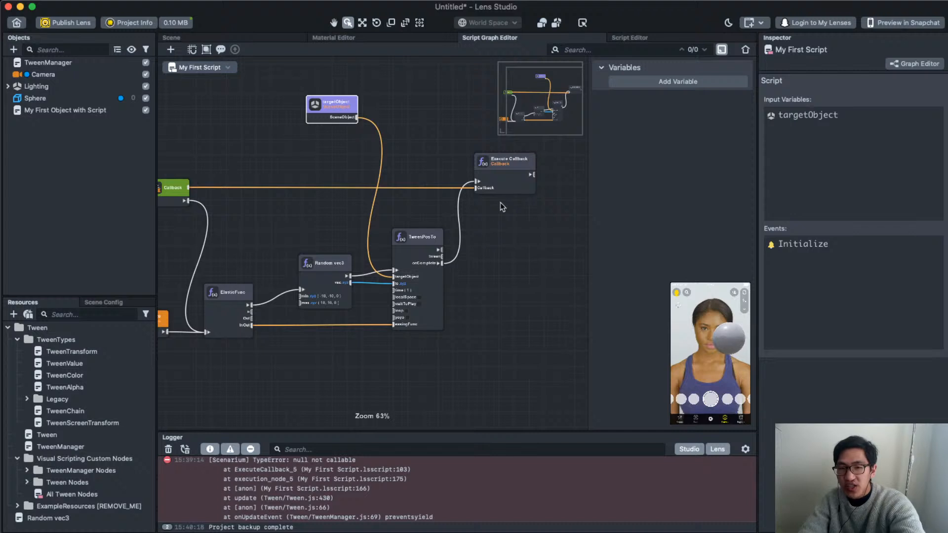
scroll(287, 241, down, 1)
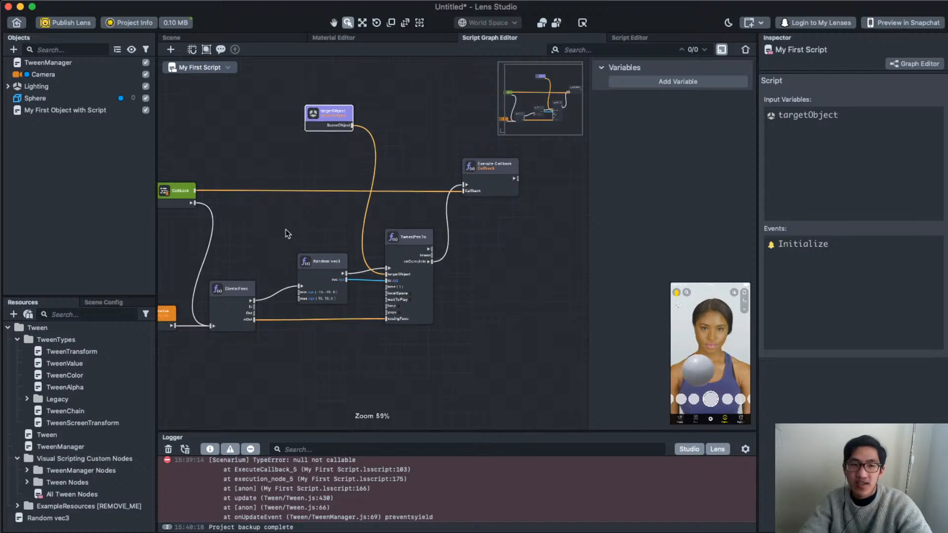
- Move the targetObject node down between the Callback link and the Random vec3 node
middle_drag(278, 221, 332, 232)
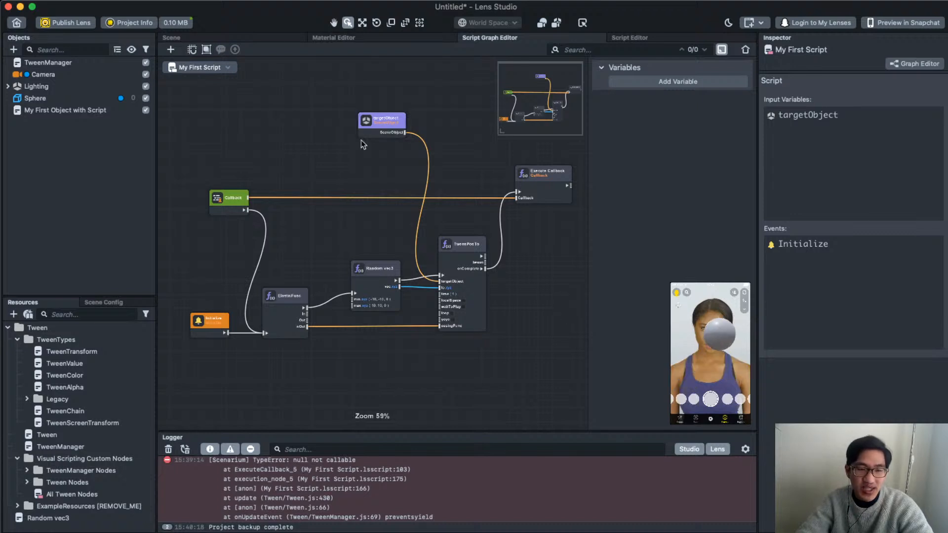
drag(381, 118, 364, 226)
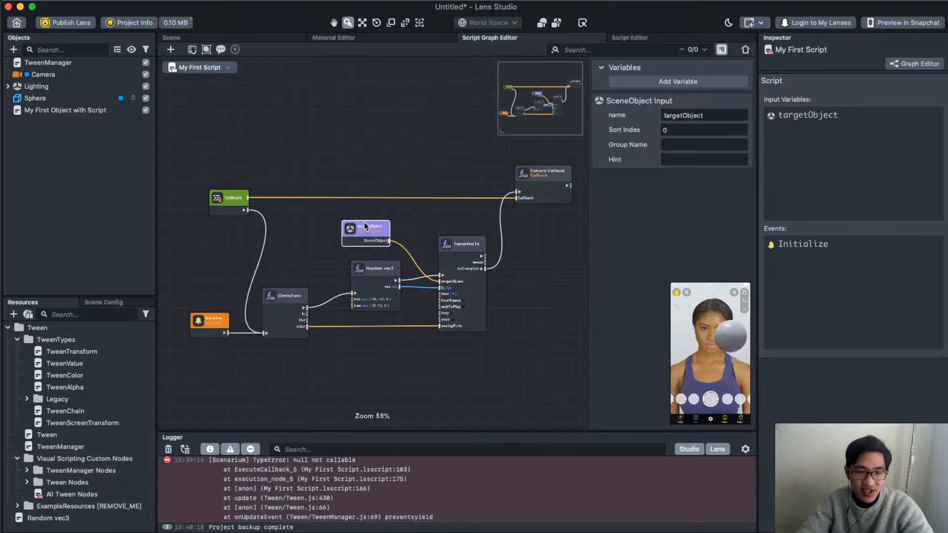
click(383, 173)
- Open the script behind the Random vec3 node and read its input, output and offset code
scroll(409, 289, up, 4)
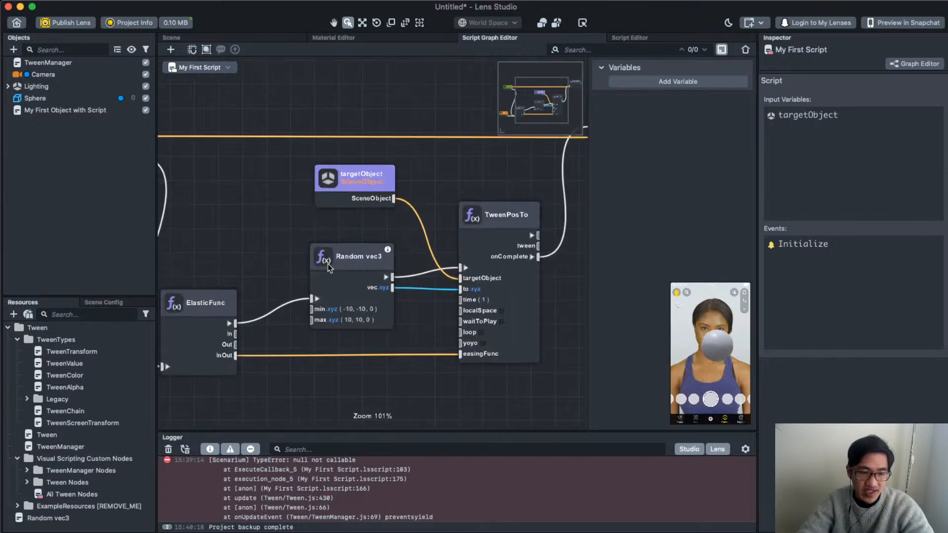
scroll(355, 277, down, 2)
scroll(389, 283, down, 1)
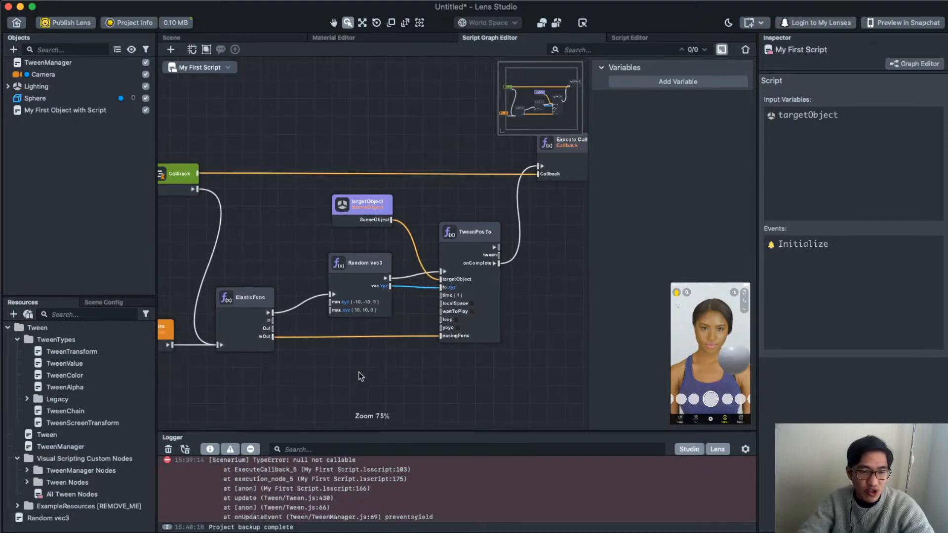
double_click(354, 262)
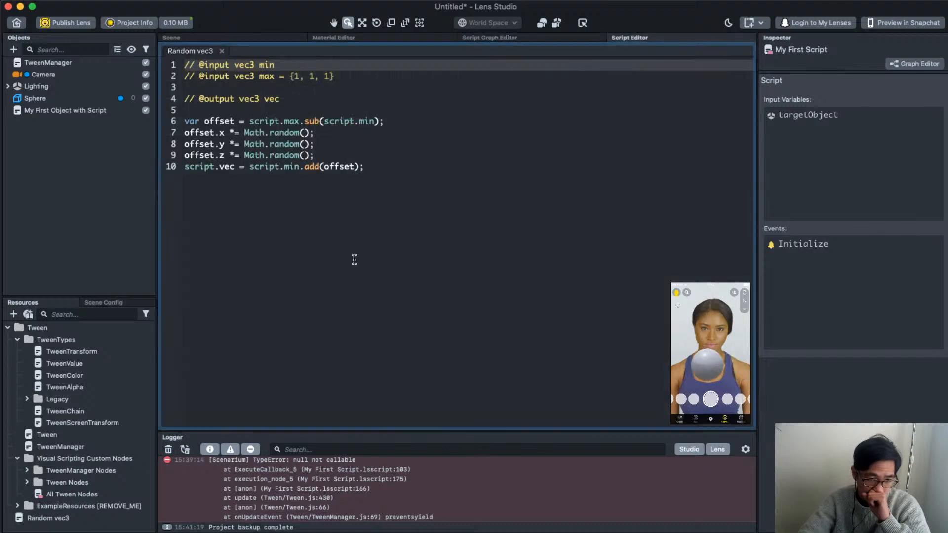
drag(390, 236, 184, 63)
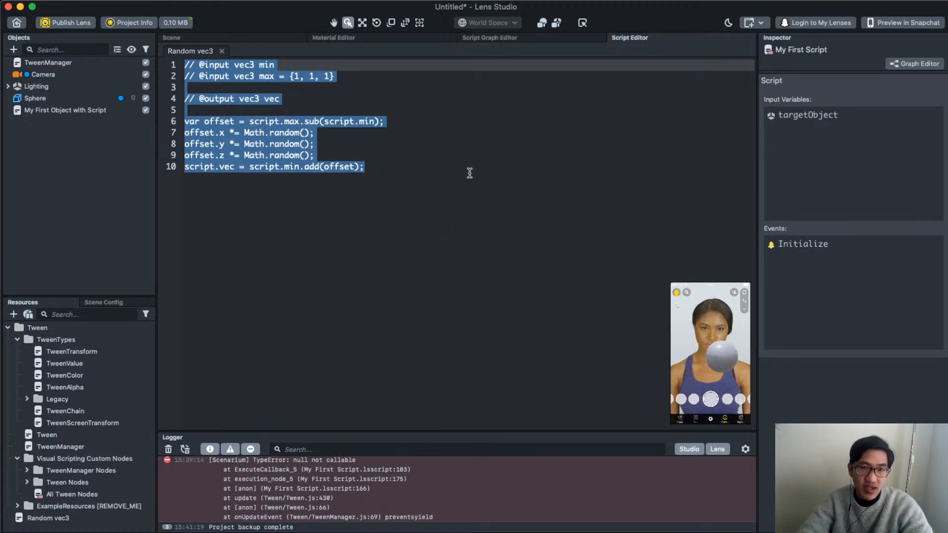
click(513, 37)
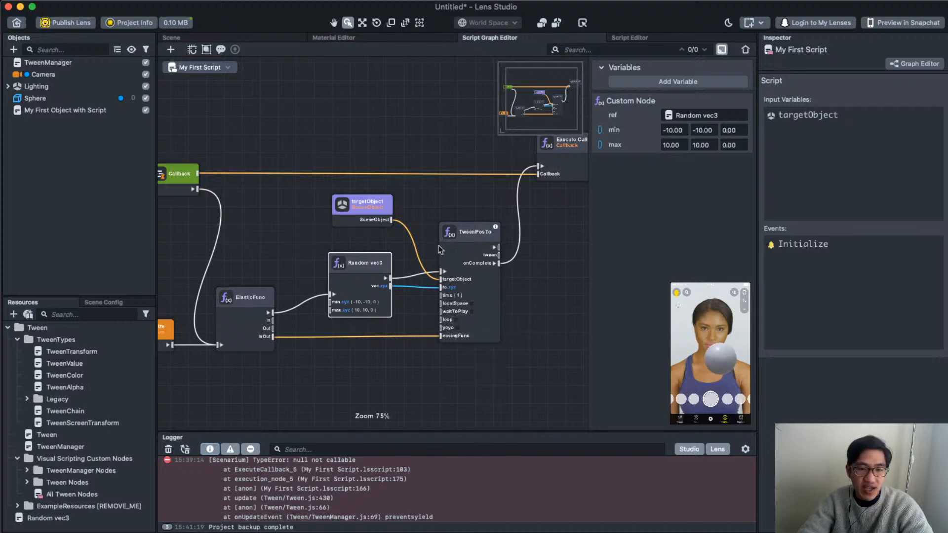
double_click(360, 265)
key(super+a)
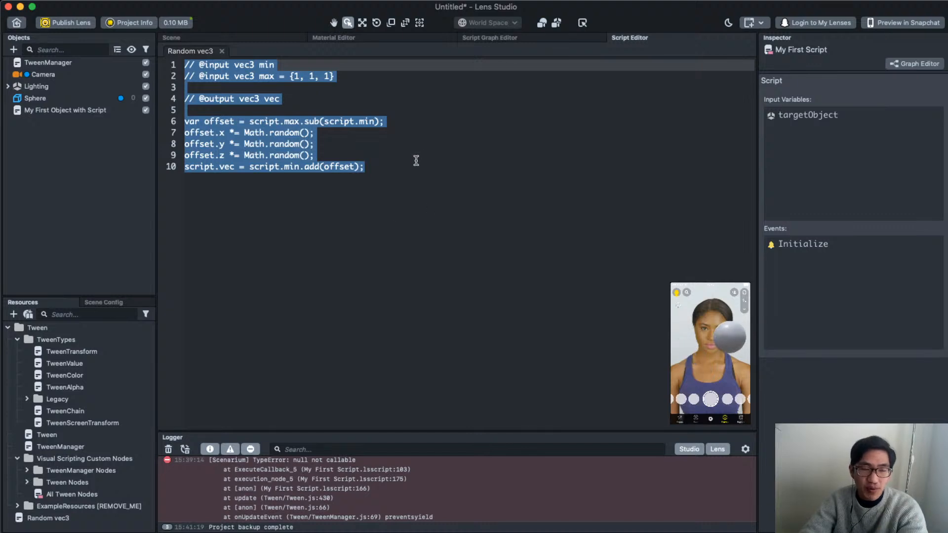
click(353, 100)
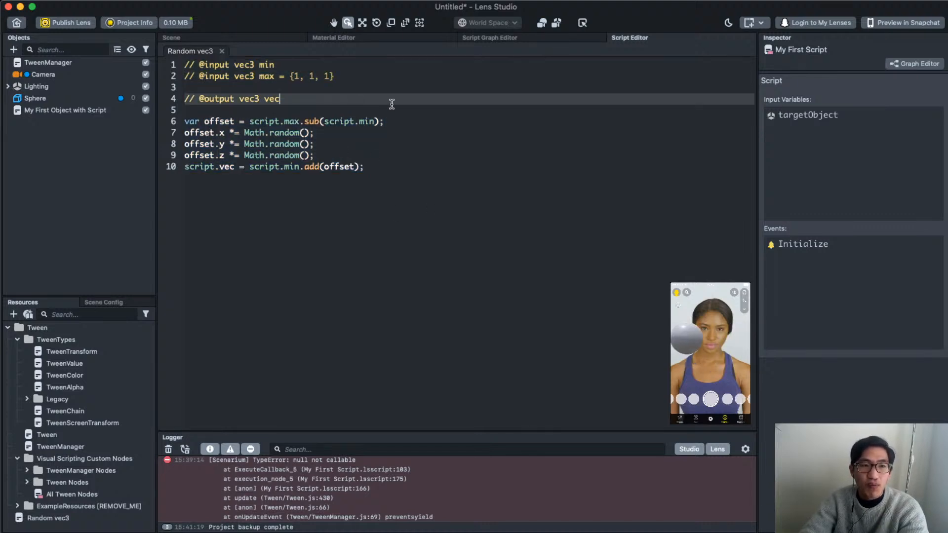
- Compare the Random vec3 node's min and max inputs with its script's Math.random() lines and script.vec assignment
click(547, 36)
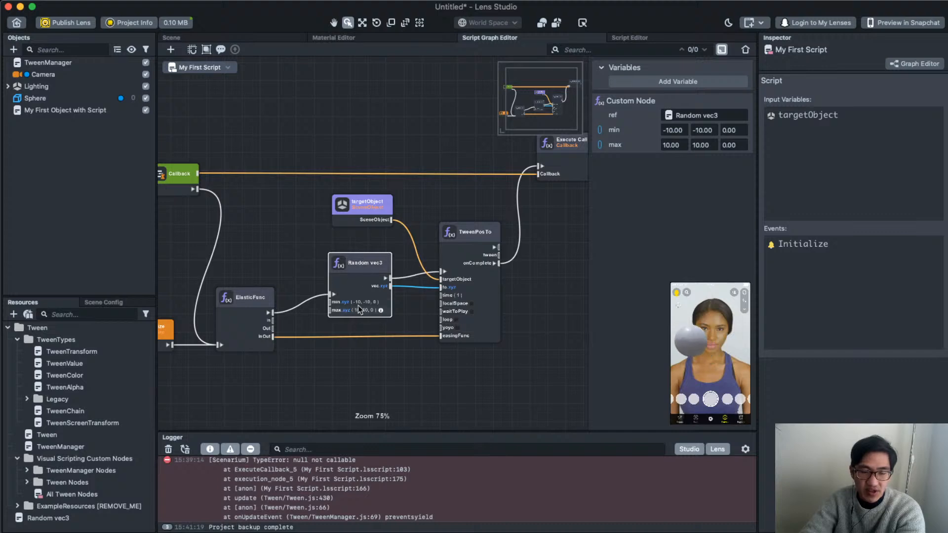
click(667, 40)
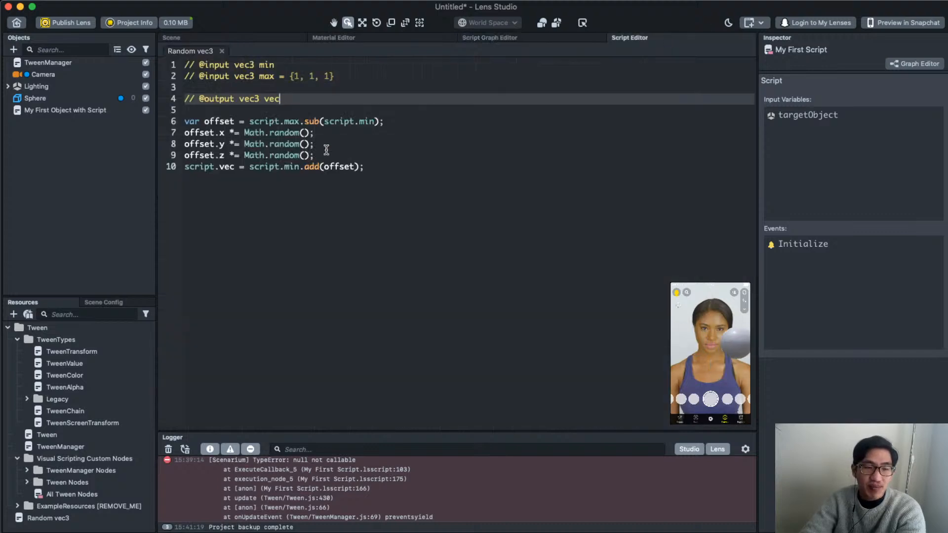
drag(315, 157, 177, 134)
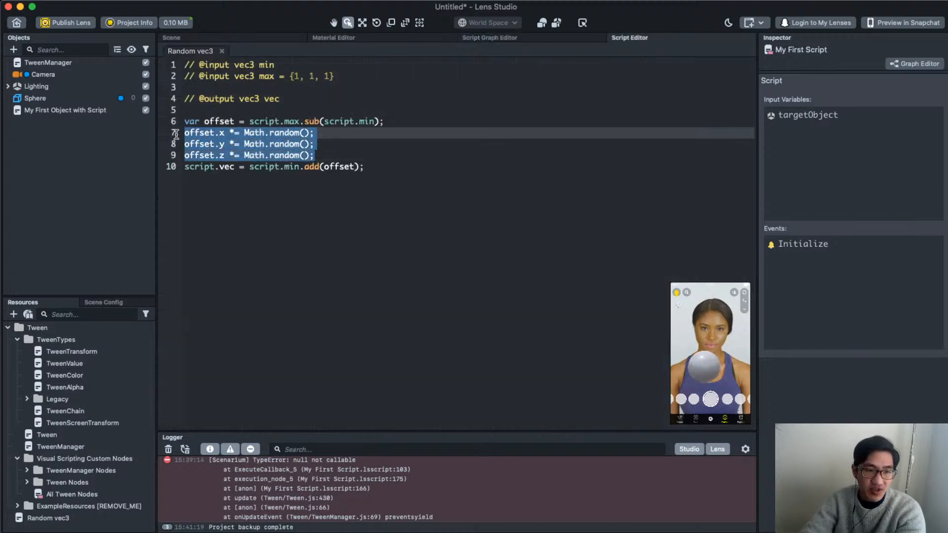
click(244, 134)
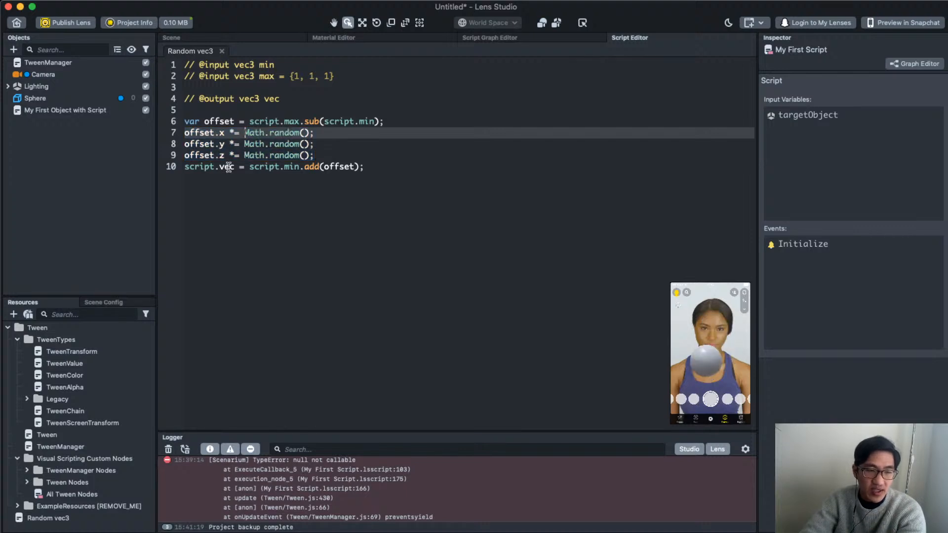
drag(191, 167, 370, 174)
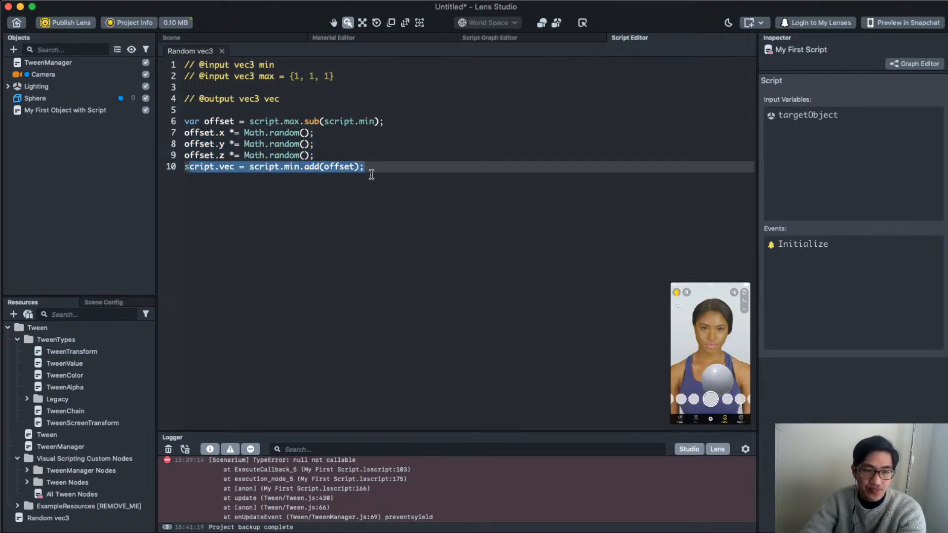
click(402, 183)
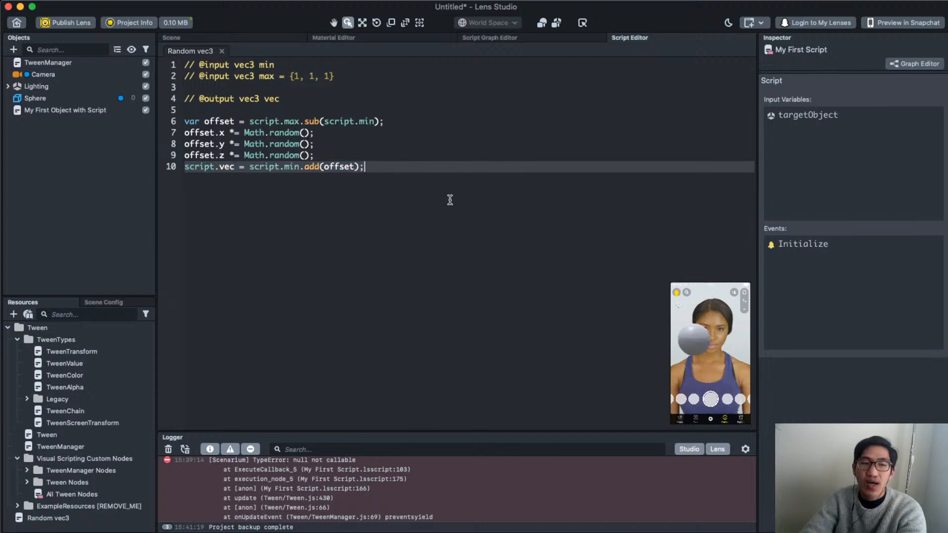
- Open the TweenPosTo node's script, read through its code, and return to the script graph
click(560, 39)
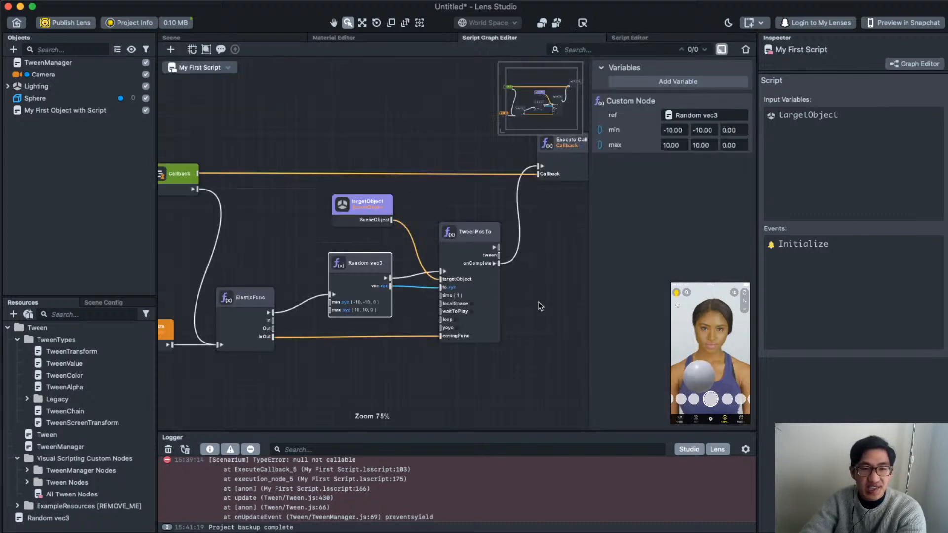
double_click(485, 233)
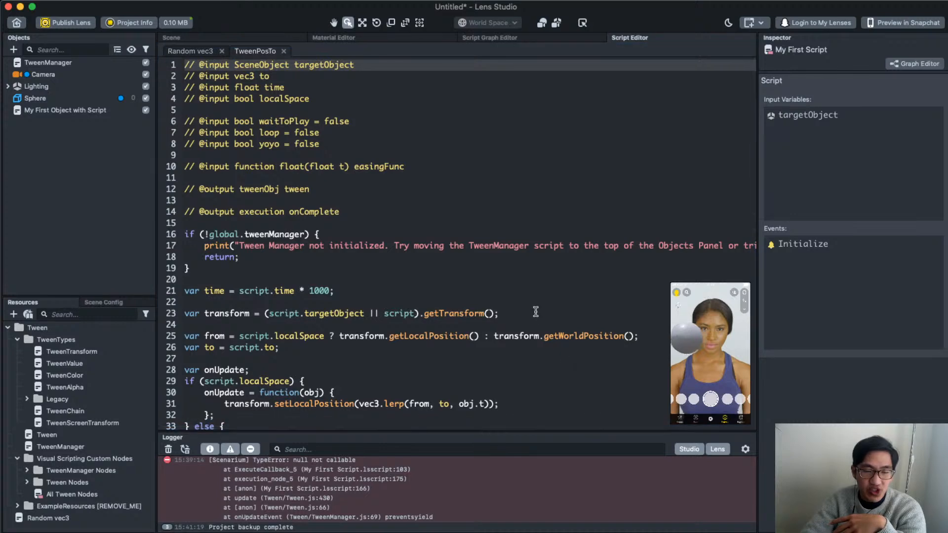
scroll(535, 311, down, 15)
scroll(544, 309, up, 6)
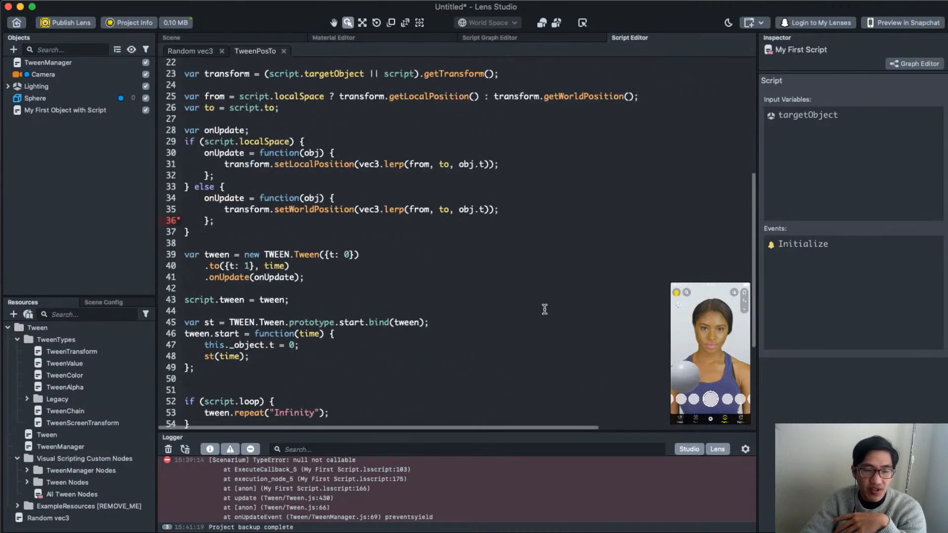
scroll(545, 309, up, 7)
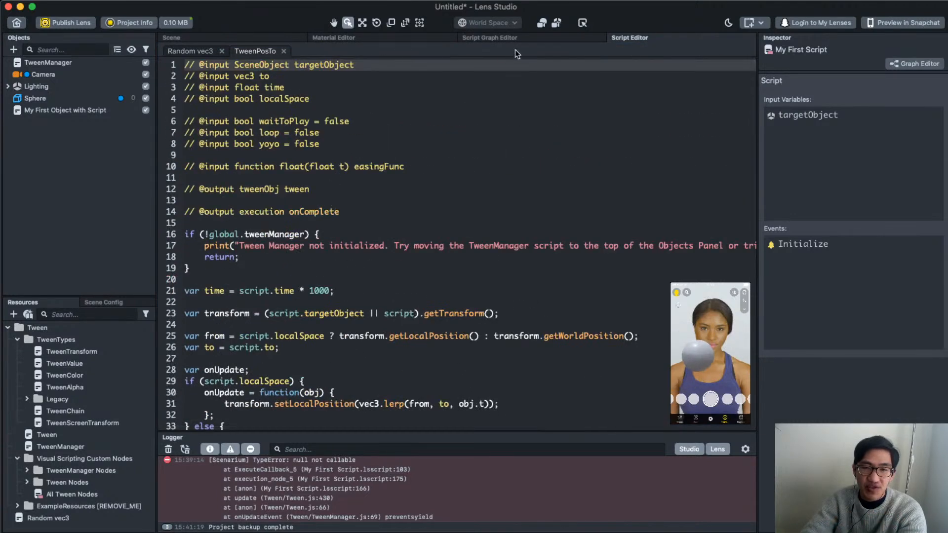
click(493, 38)
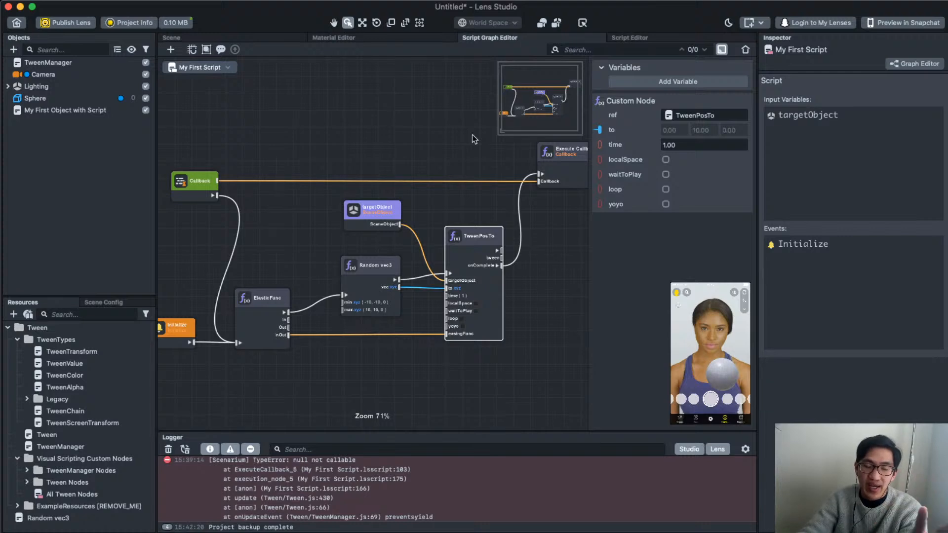
- Duplicate the Random vec3 node twice and place the copies in the empty area below the existing nodes
scroll(473, 143, down, 3)
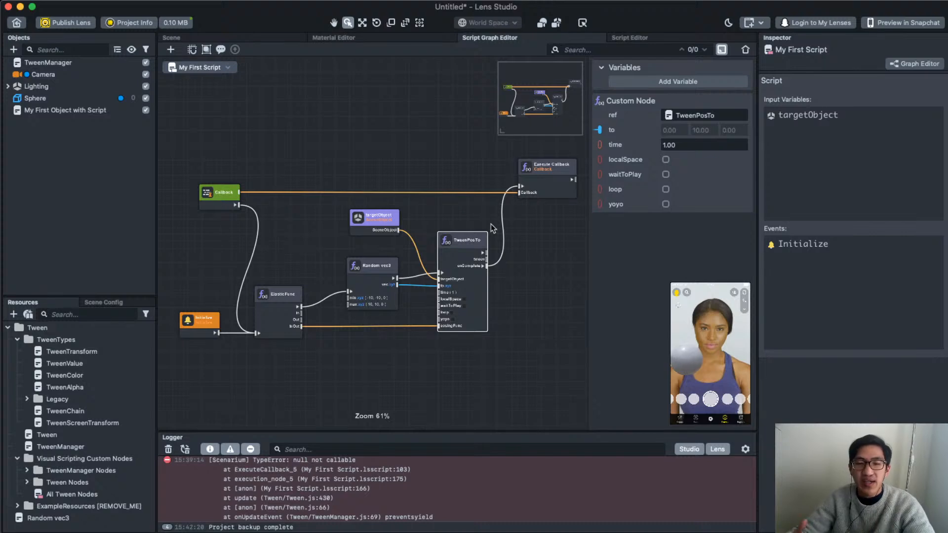
click(359, 266)
key(ctrl+c)
key(ctrl+v)
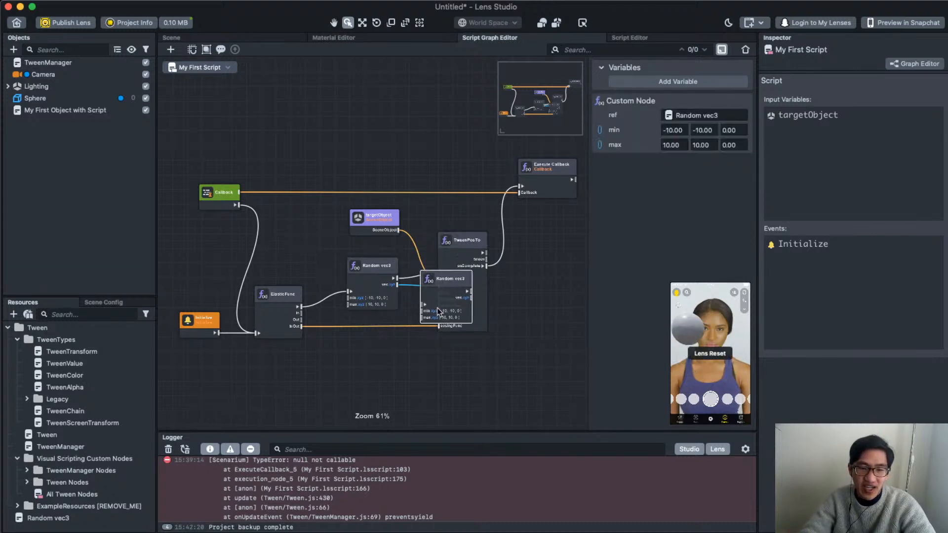
drag(447, 275, 475, 392)
key(ctrl+v)
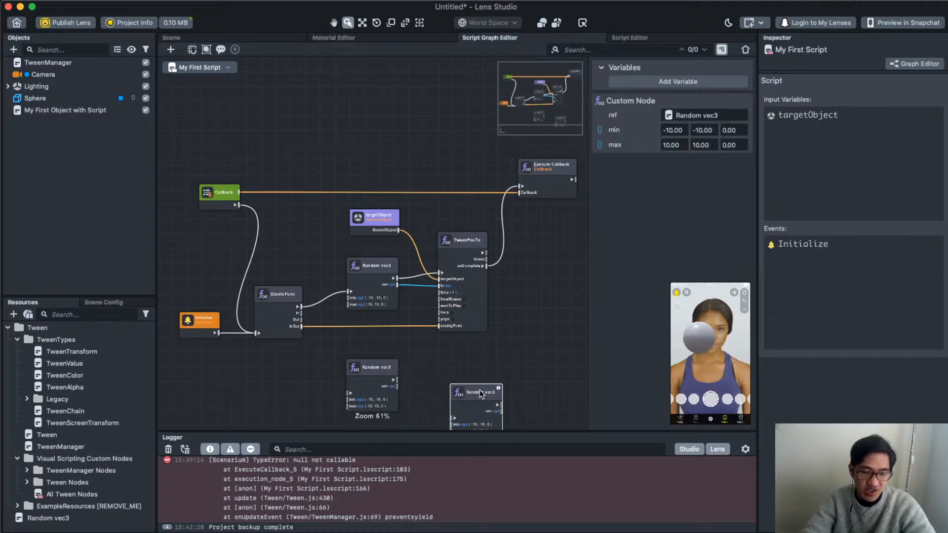
- Delete one of the two unconnected Random vec3 copies and move the remaining copy closer beneath the connected nodes
key(BackSpace)
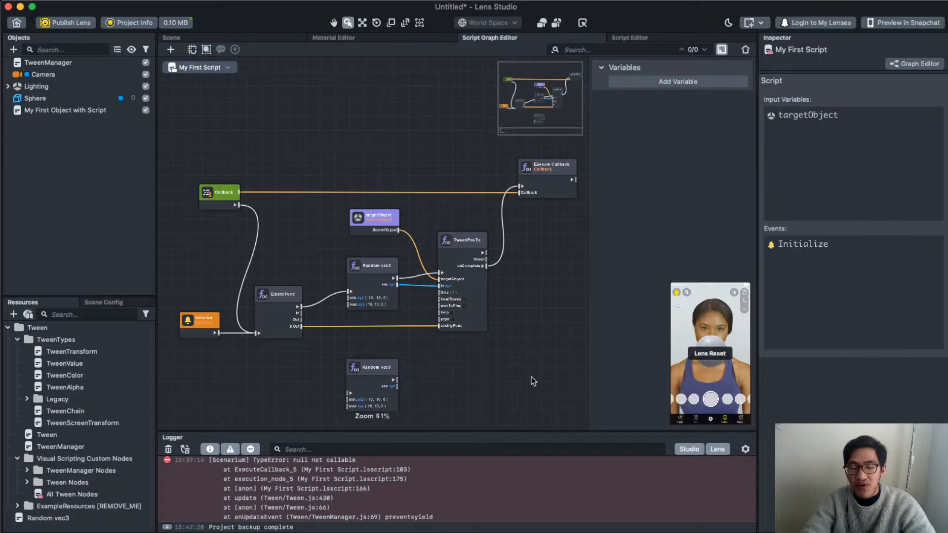
scroll(531, 377, down, 2)
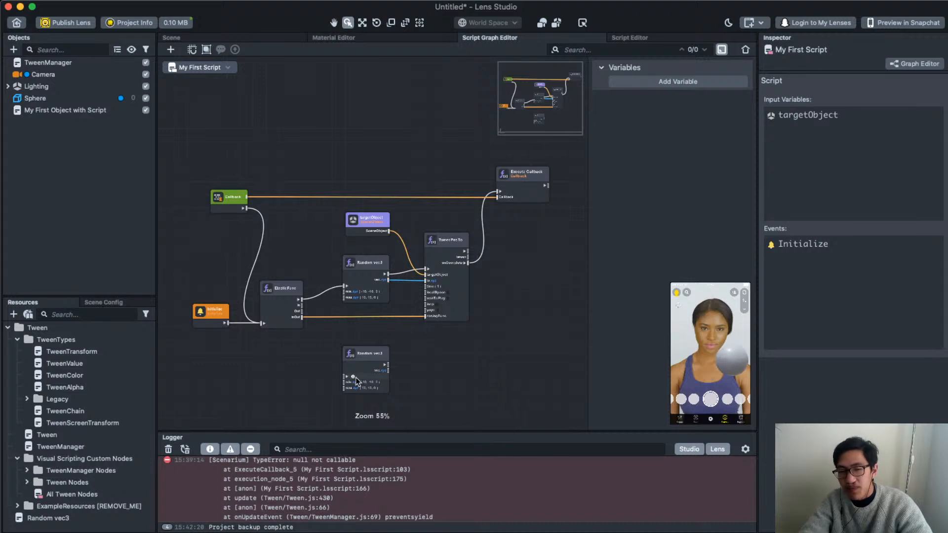
drag(361, 360, 375, 342)
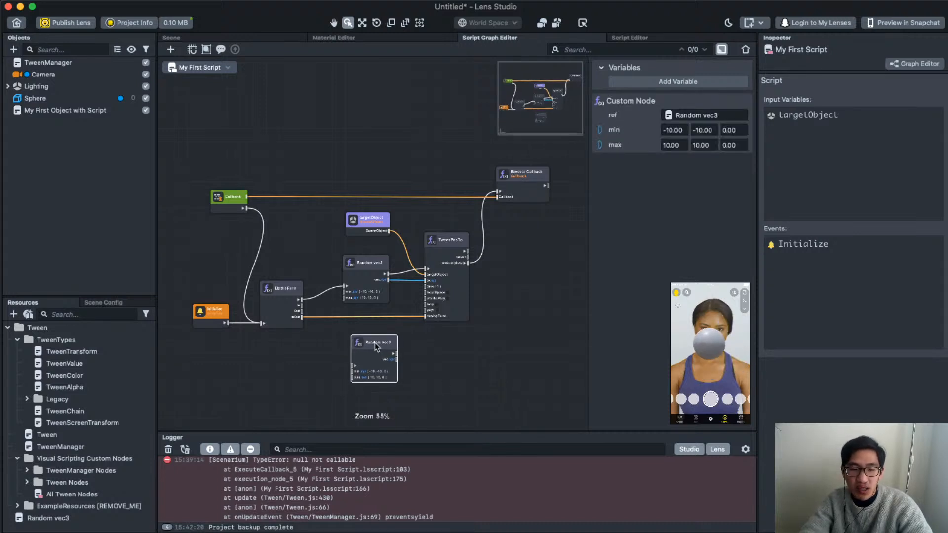
- Open the script behind the Random vec3 copy, review its whole code, and return to the script graph
double_click(374, 343)
drag(424, 166, 162, 50)
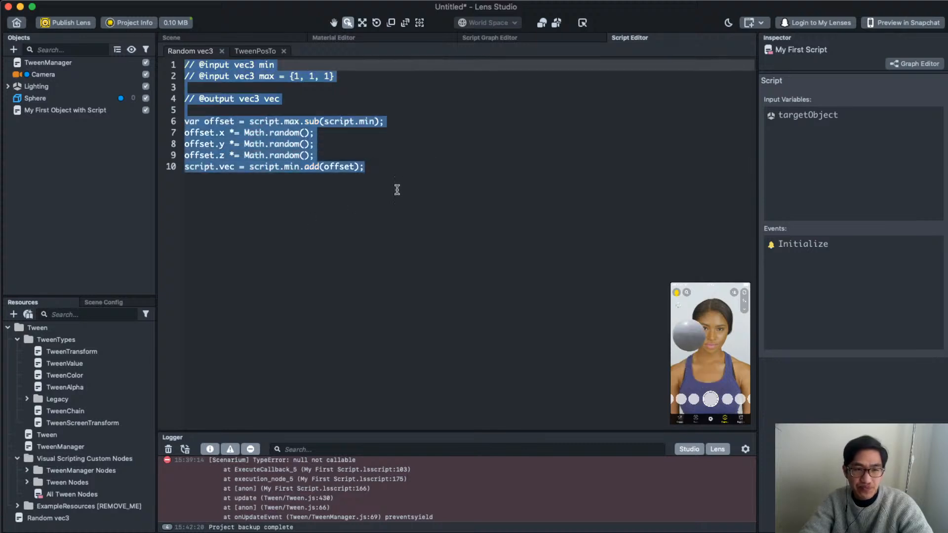
click(432, 192)
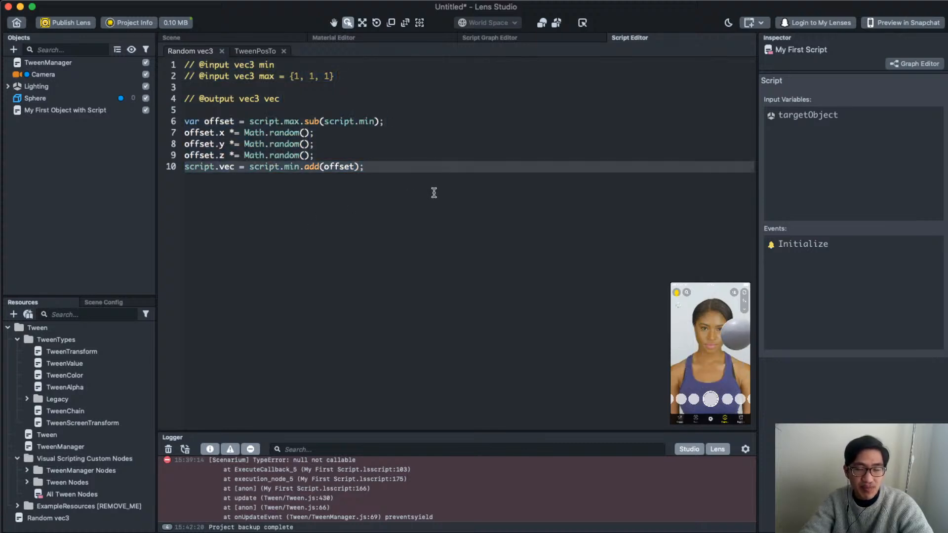
click(540, 37)
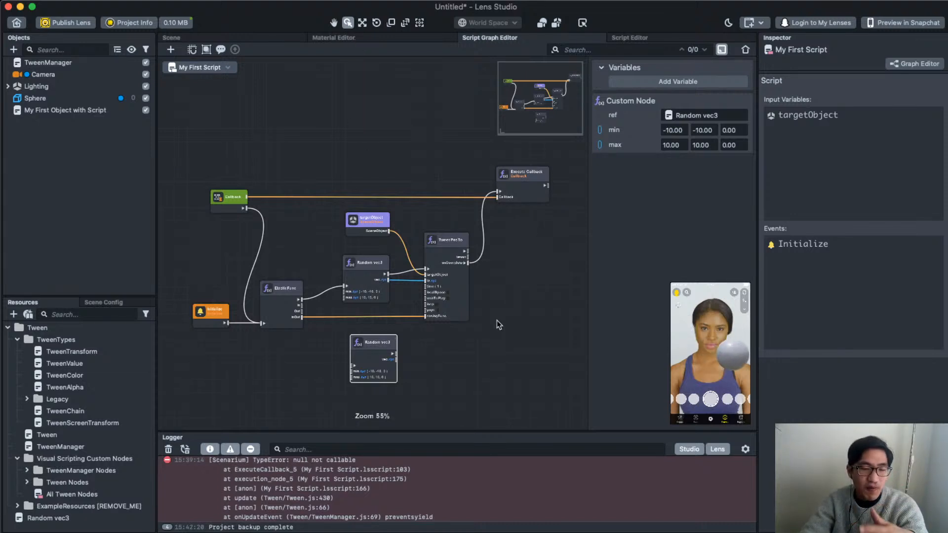
- Delete the remaining unconnected Random vec3 copy and collapse the Tween folder in the resources
middle_drag(483, 367, 468, 337)
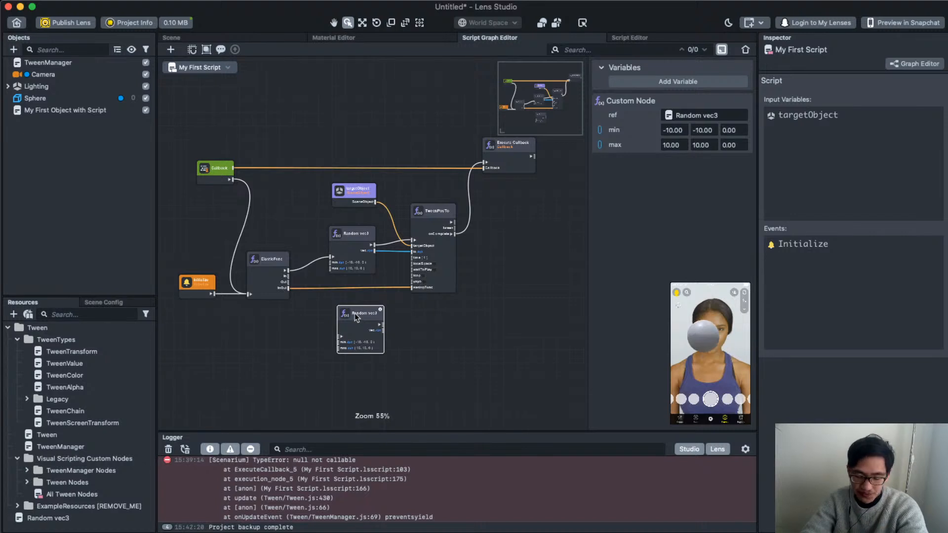
key(BackSpace)
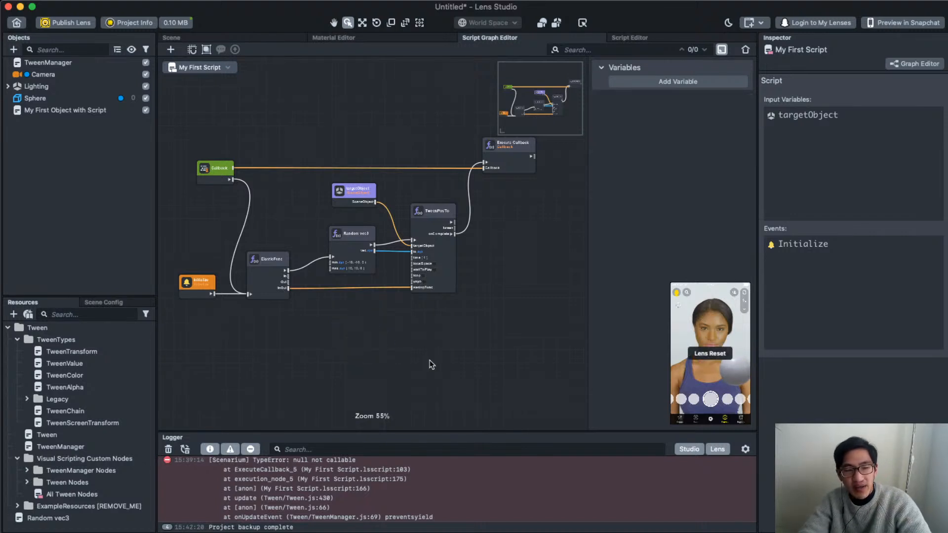
click(8, 328)
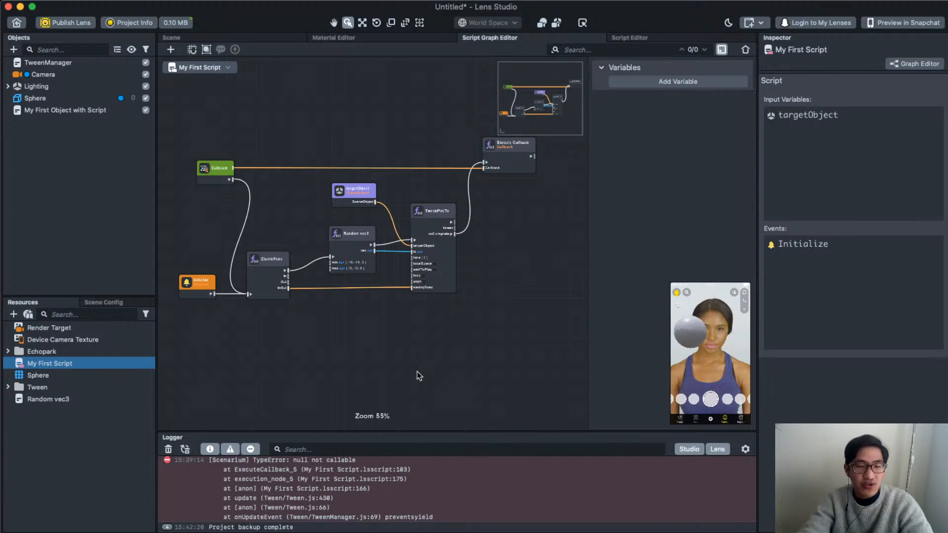
- Find the Behavior helper script by searching for "behav" and add it to the project resources
click(15, 314)
text(behav)
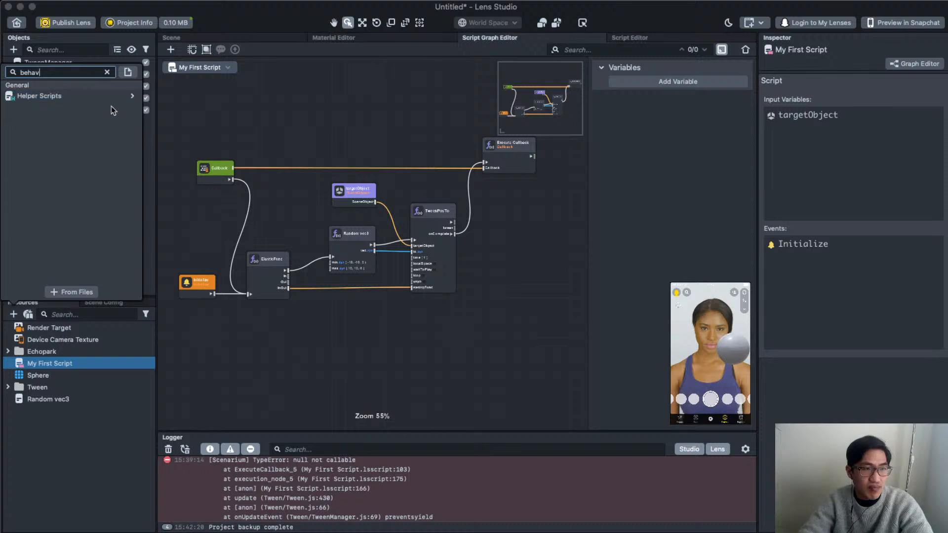
mouse_move(88, 96)
click(173, 98)
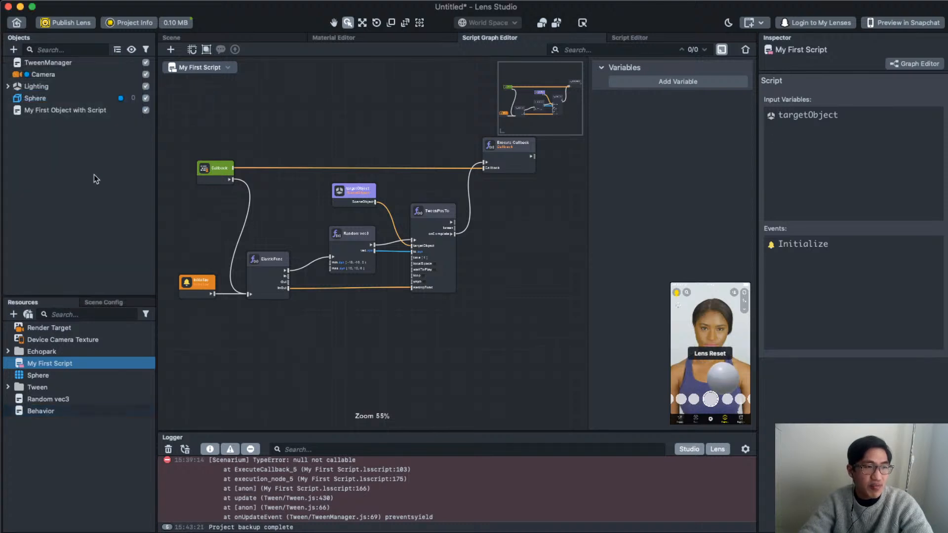
- Create an empty scene object and attach the Behavior script to it
right_click(52, 179)
click(89, 191)
drag(62, 413, 834, 232)
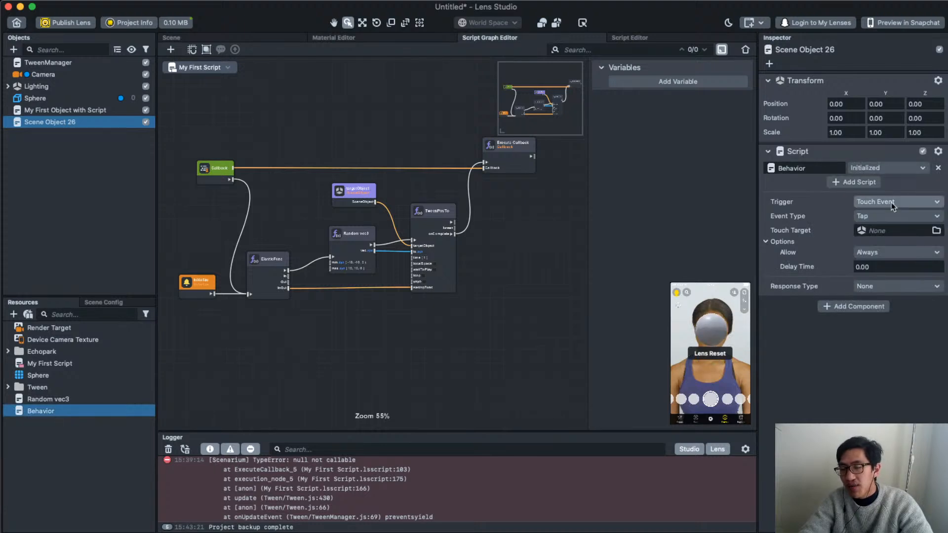
- Set the Behavior's response type to Send Custom Trigger with the trigger name callThis
click(892, 286)
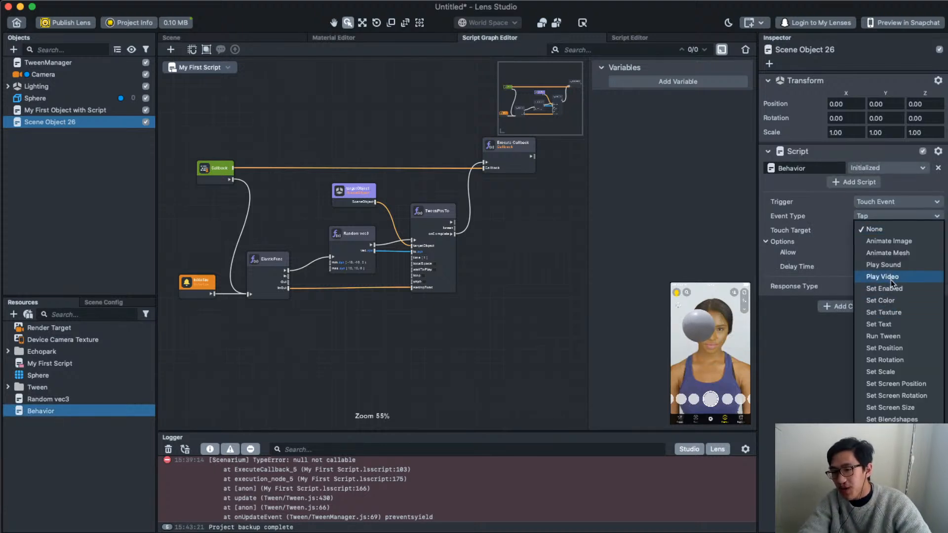
click(838, 376)
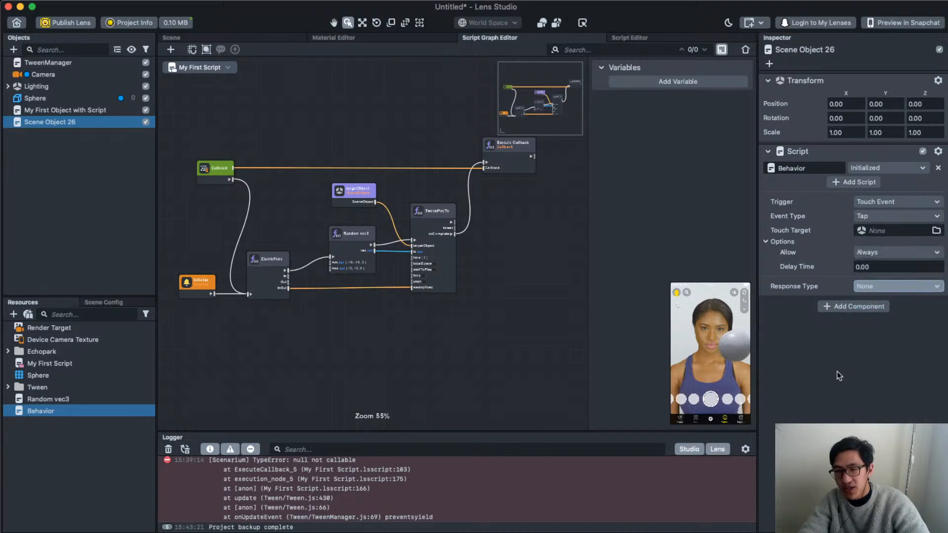
click(875, 288)
click(877, 511)
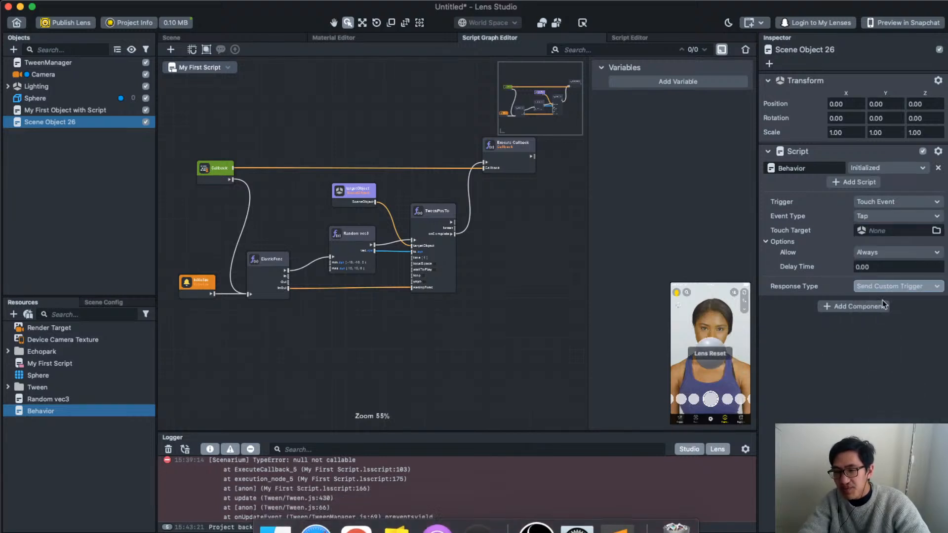
click(884, 307)
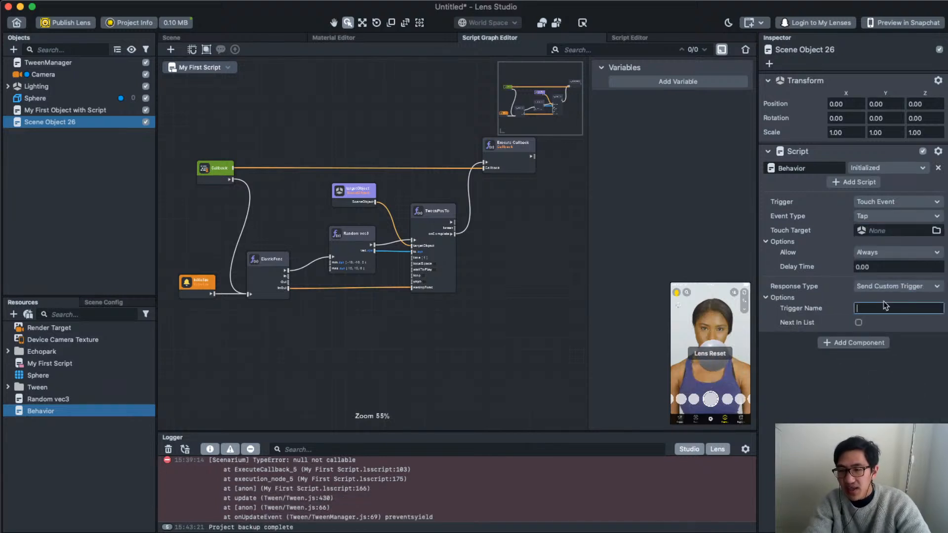
text(call)
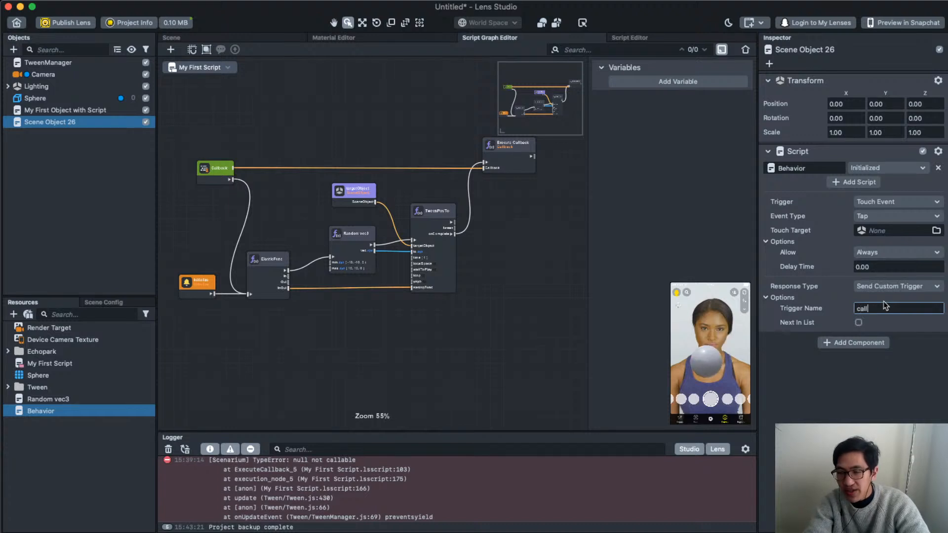
text(This)
key(Tab)
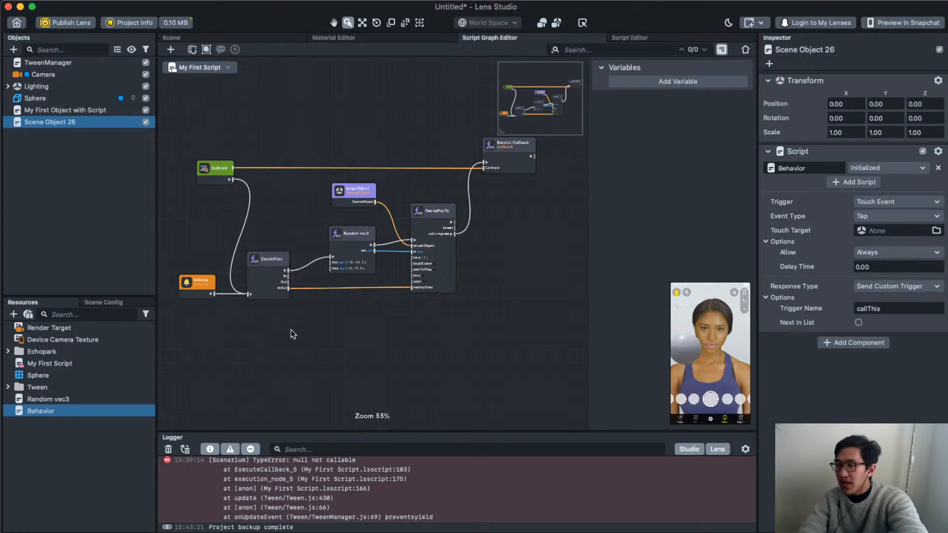
- Open the Behavior script and examine its local and global API usage comments, highlighting the addCustomTriggerResponse line
double_click(45, 410)
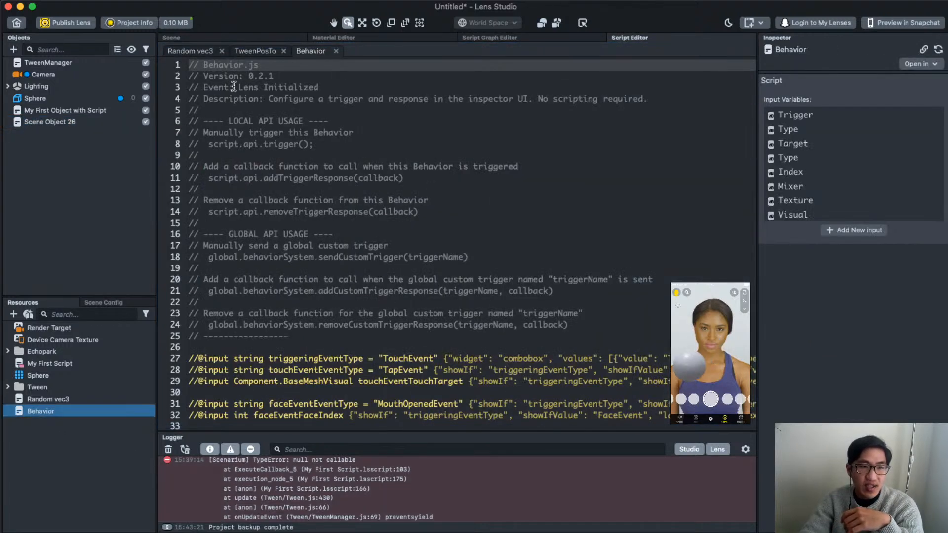
drag(225, 118, 290, 338)
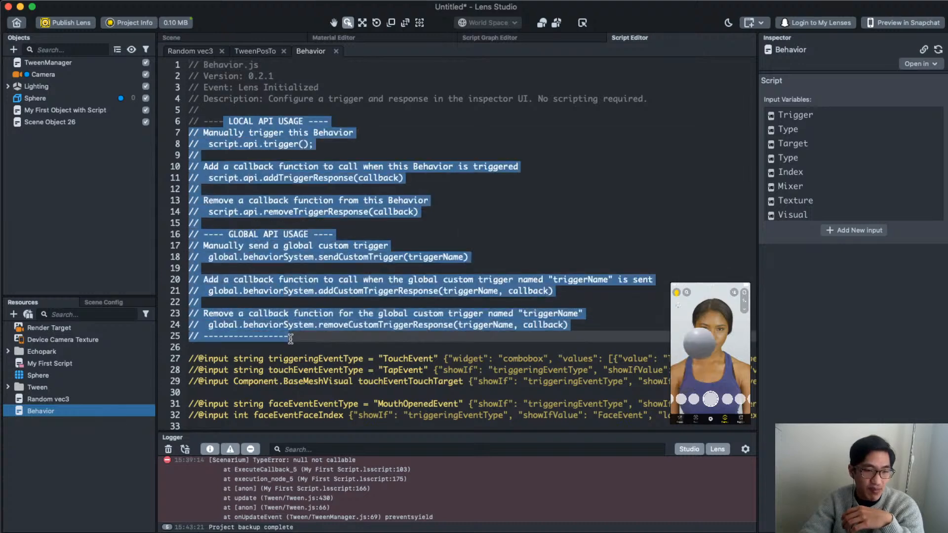
click(563, 314)
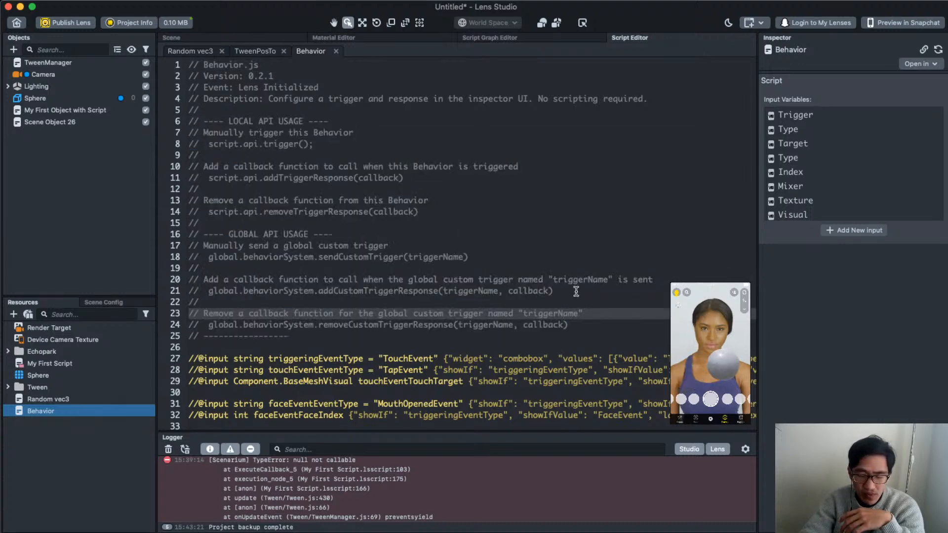
click(559, 290)
drag(559, 289, 207, 292)
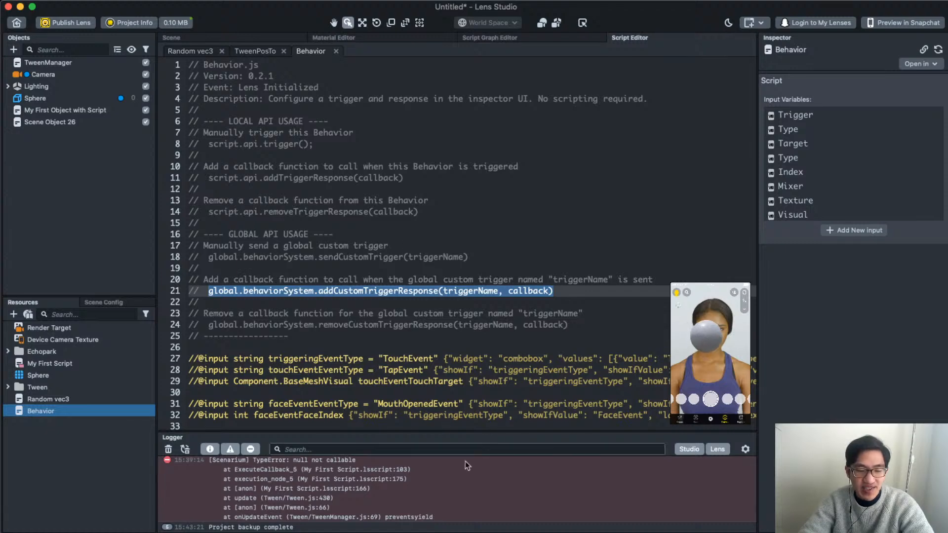
- Switch to Safari and go from the Lens Studio Visual Scripting page to the Guides page
mouse_move(337, 513)
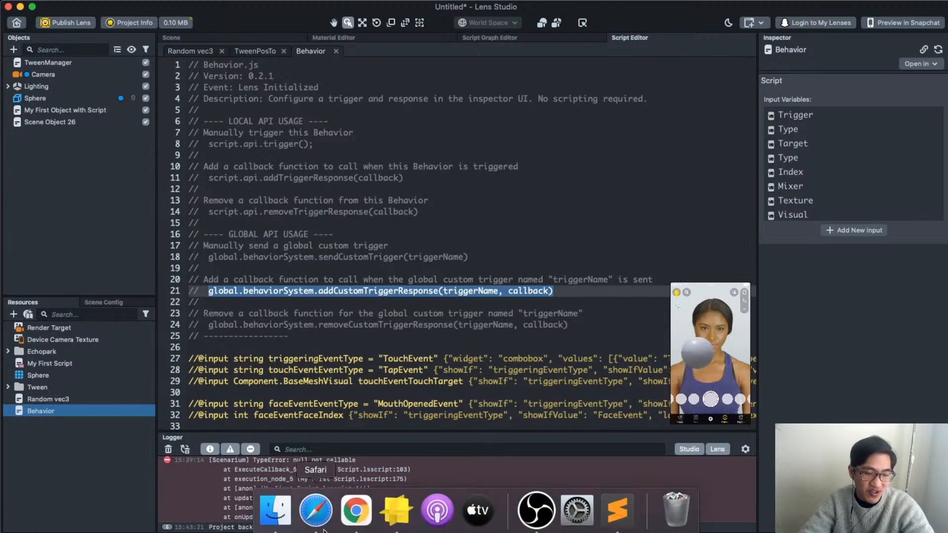
click(319, 511)
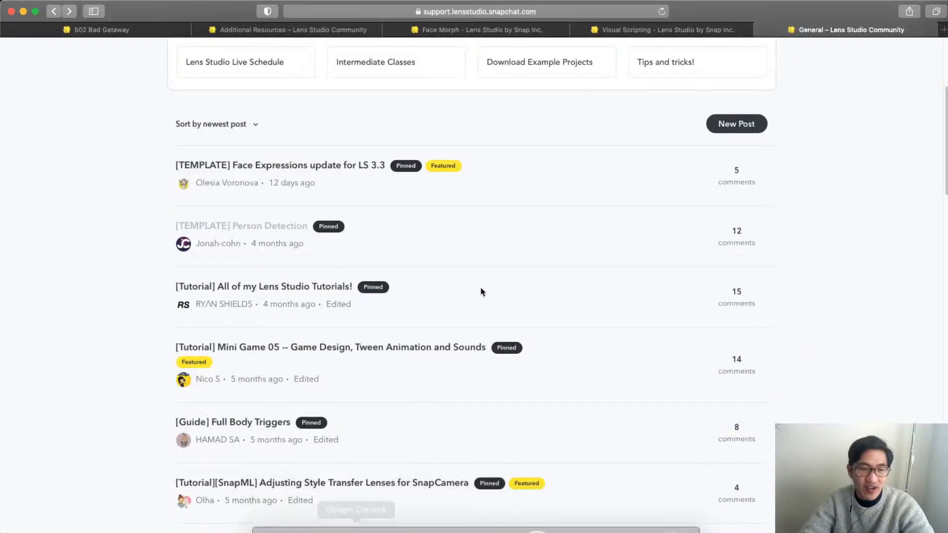
click(647, 37)
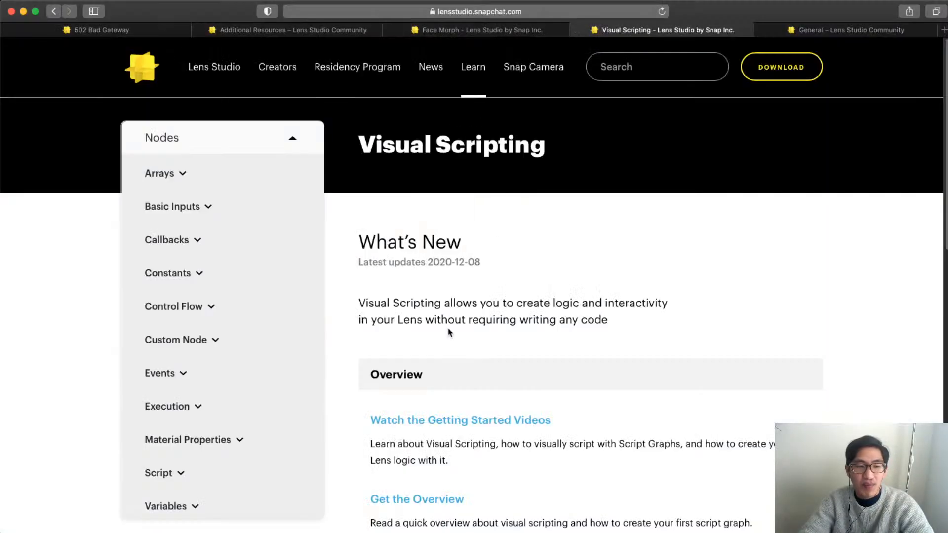
mouse_move(470, 73)
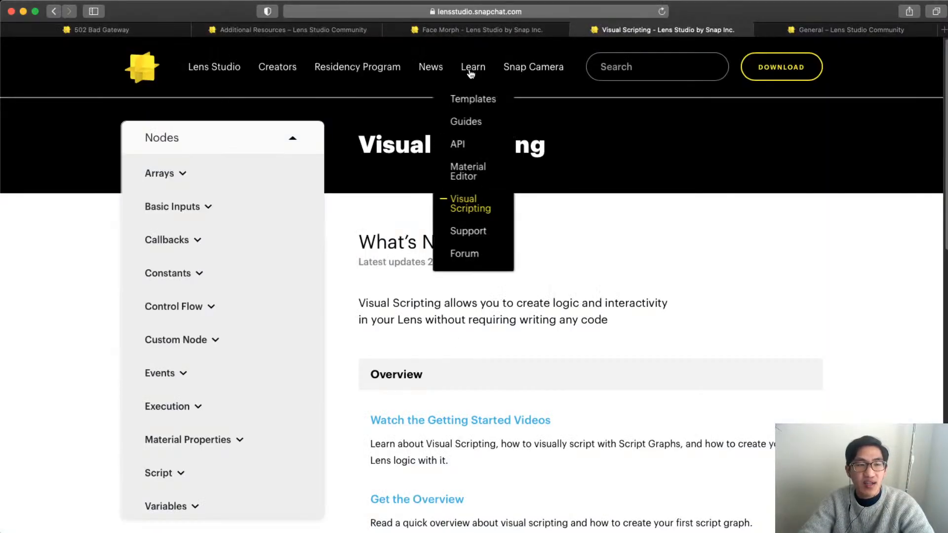
click(464, 124)
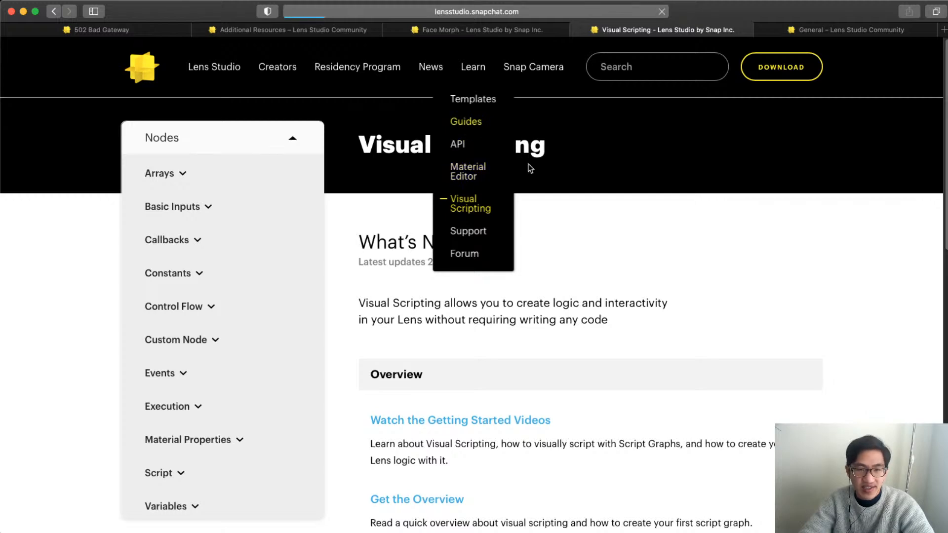
- Open the Custom Nodes guide under Visual Scripting and read its sections on adding nodes, execution and input ports
scroll(271, 322, down, 3)
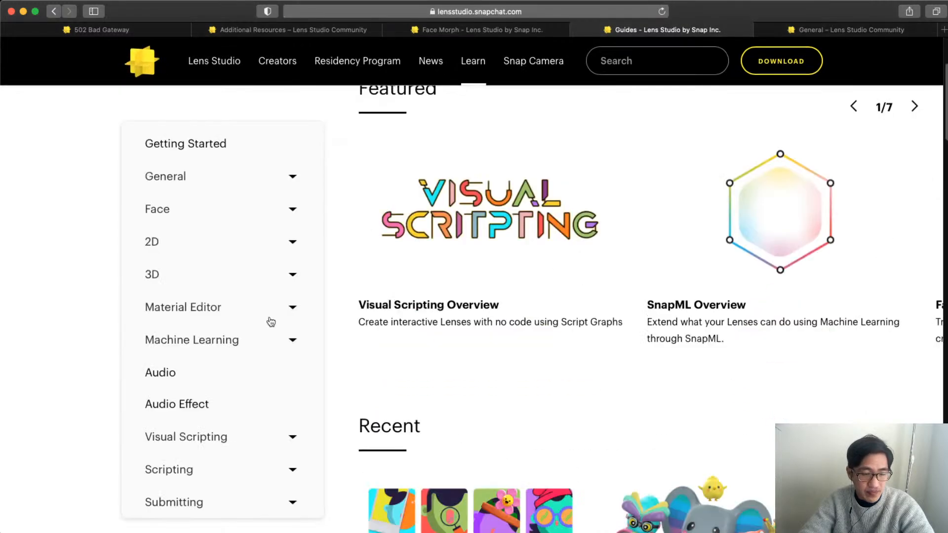
click(195, 437)
scroll(197, 419, down, 5)
click(182, 300)
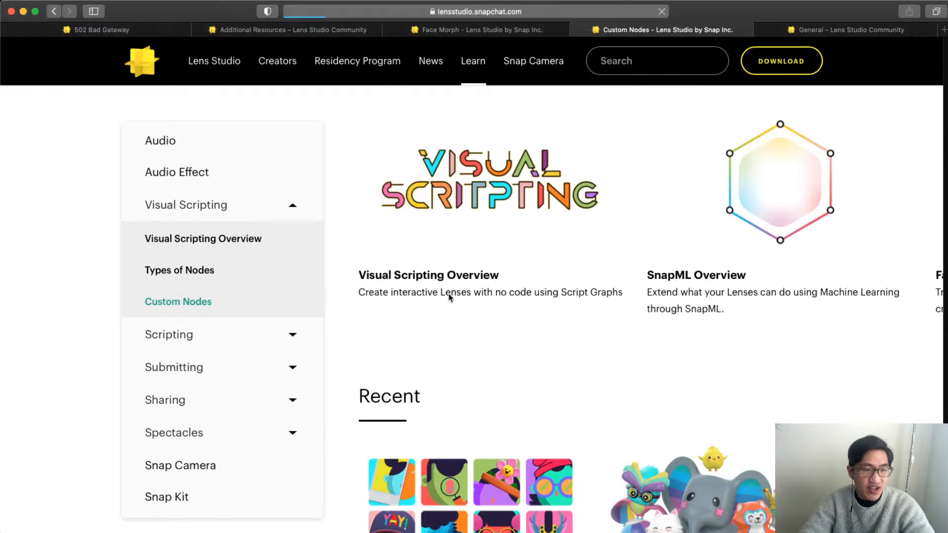
scroll(565, 217, down, 4)
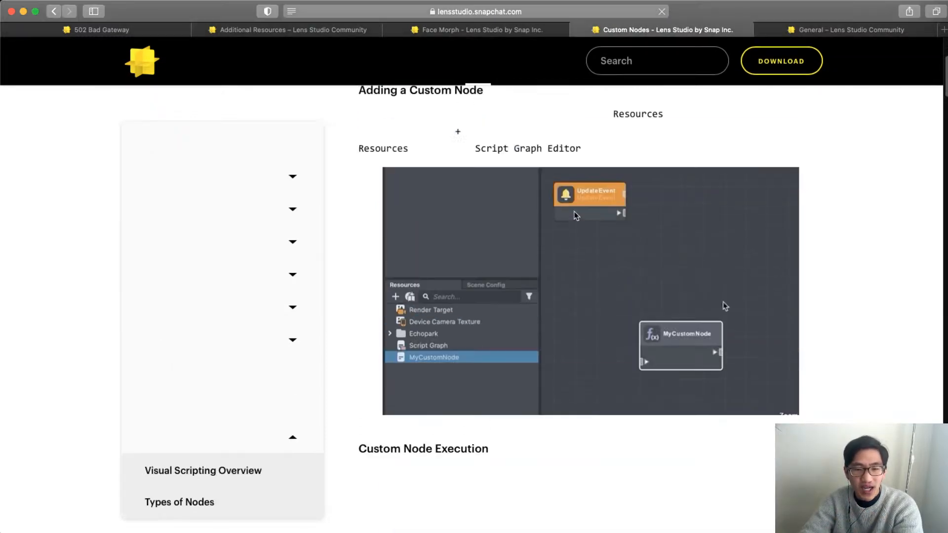
scroll(627, 330, down, 5)
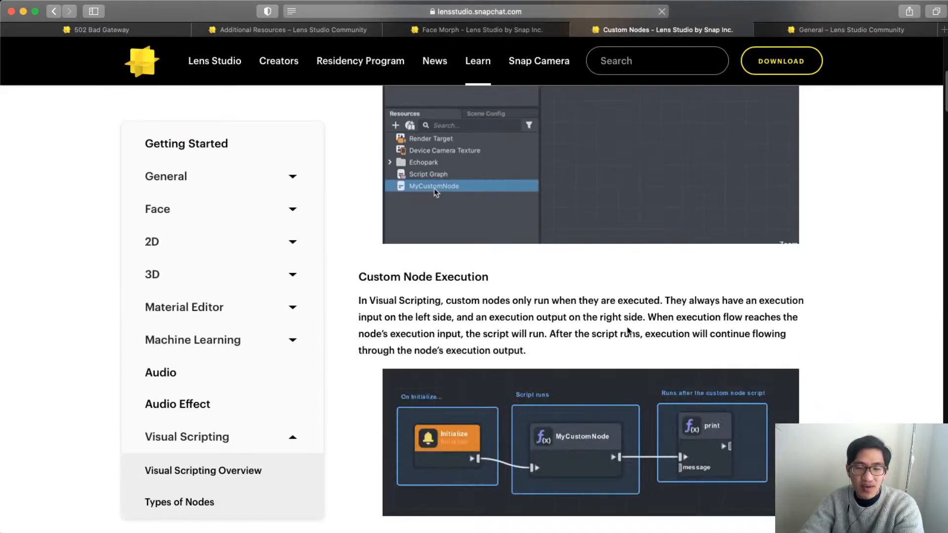
scroll(628, 330, down, 3)
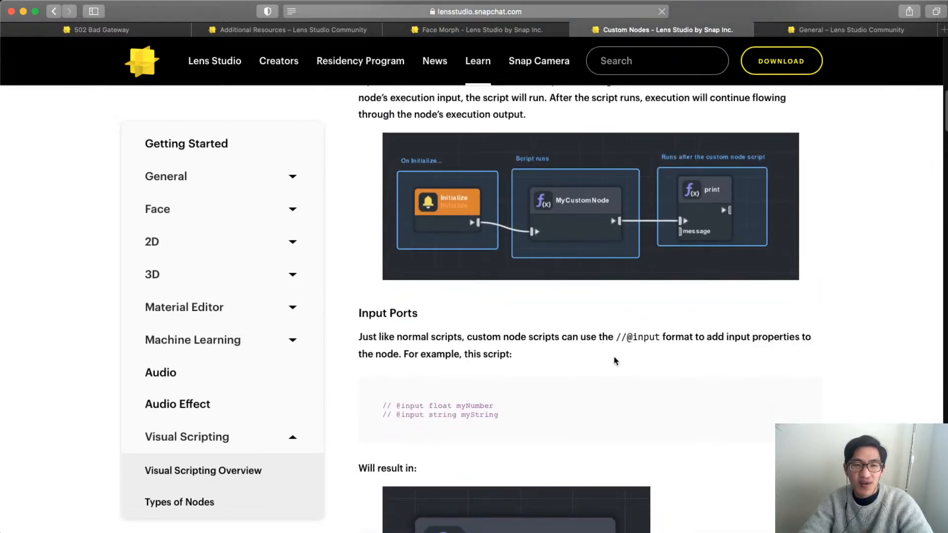
- Switch back to Lens Studio and highlight the global.behaviorSystem.addCustomTriggerResponse(triggerName, callback) line in the Behavior script again
key(super+Tab)
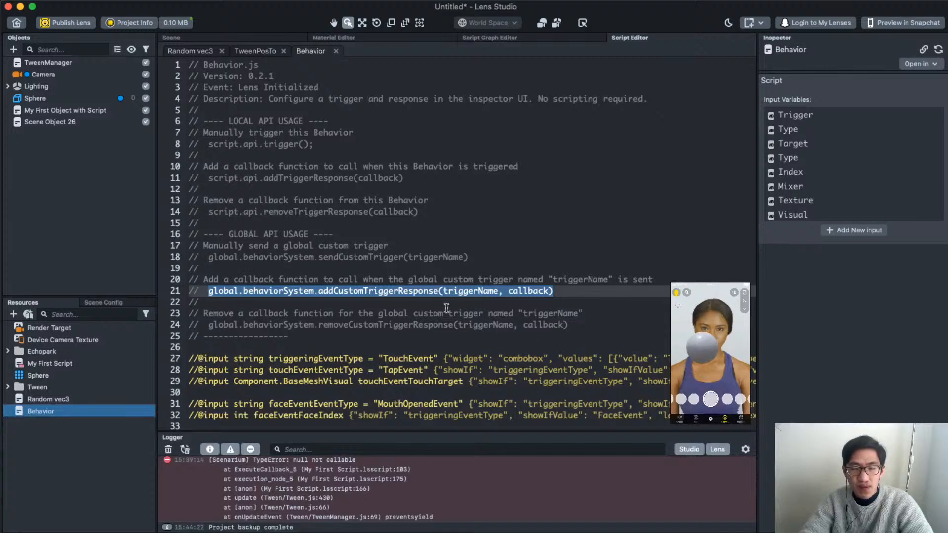
click(572, 297)
drag(571, 296, 208, 290)
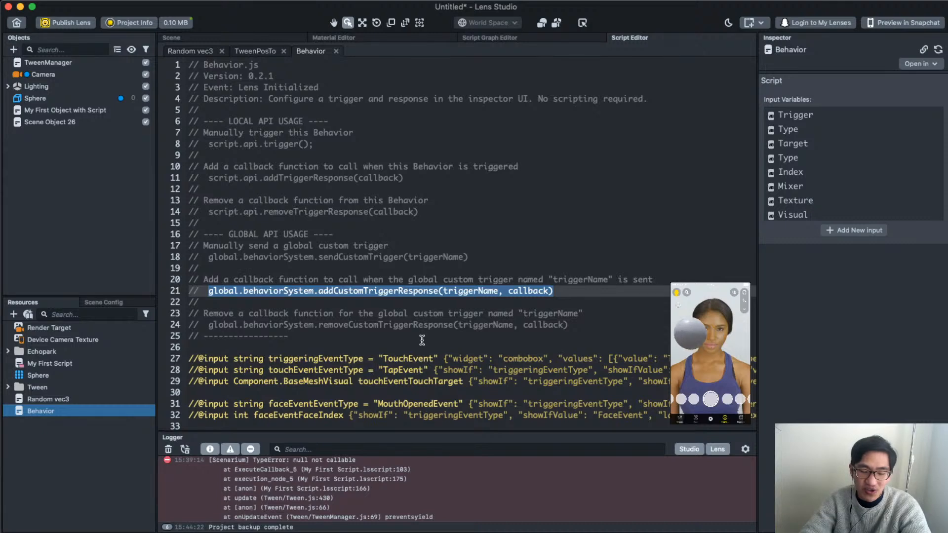
- Start a new project and save the current one to the Desktop as My First Script
key(super+n)
click(543, 274)
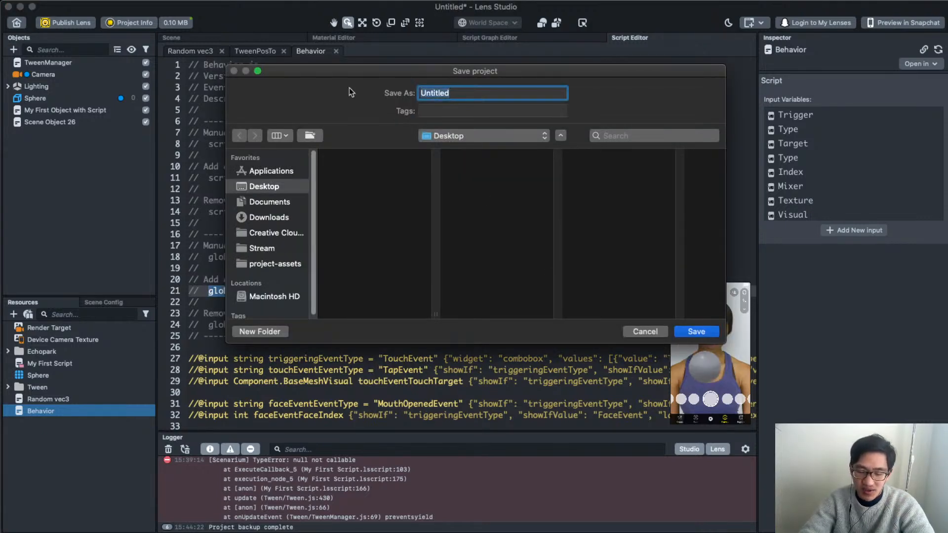
text(My First Script)
key(Return)
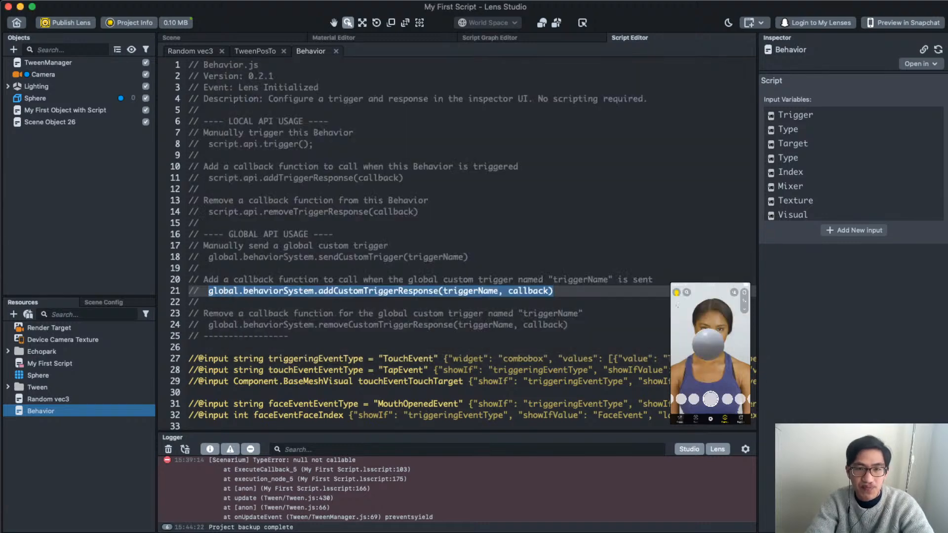
- Open the Visual Scripting template from the recommended templates
click(491, 164)
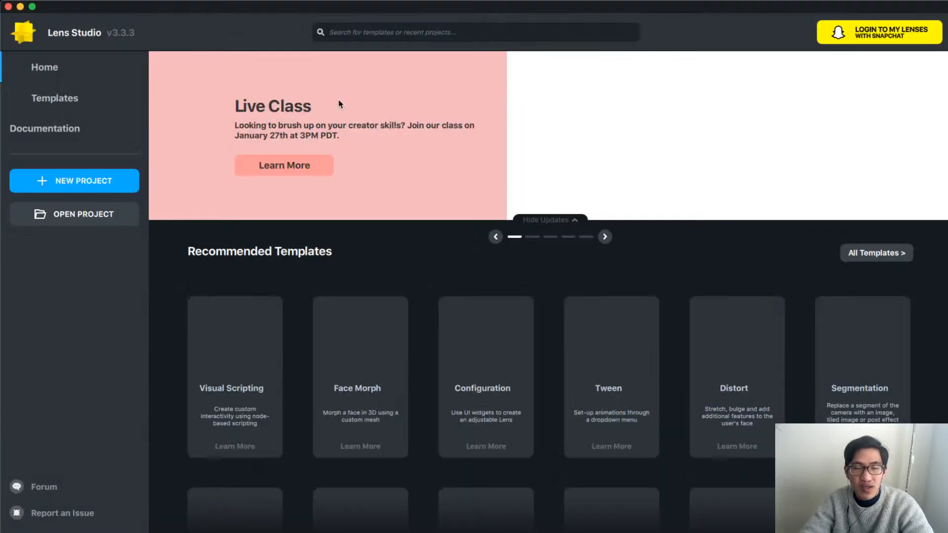
click(237, 339)
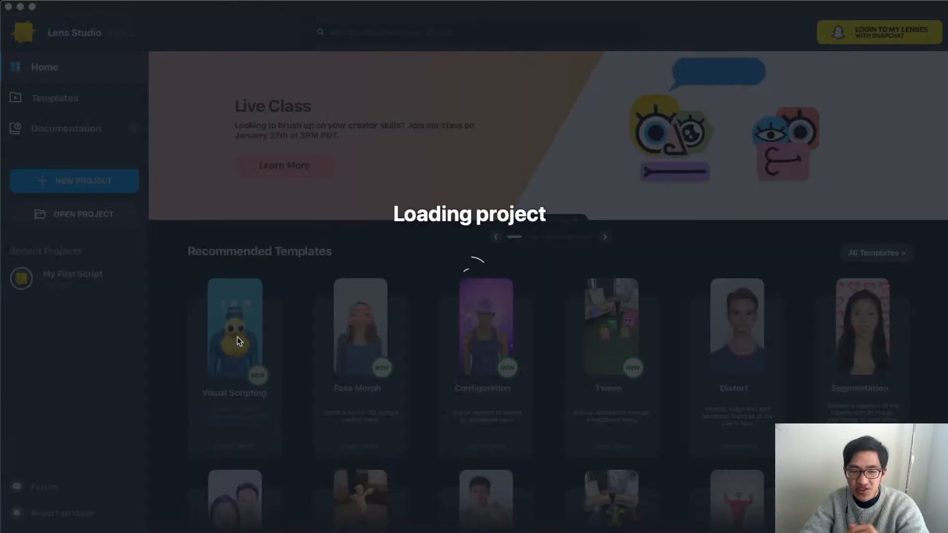